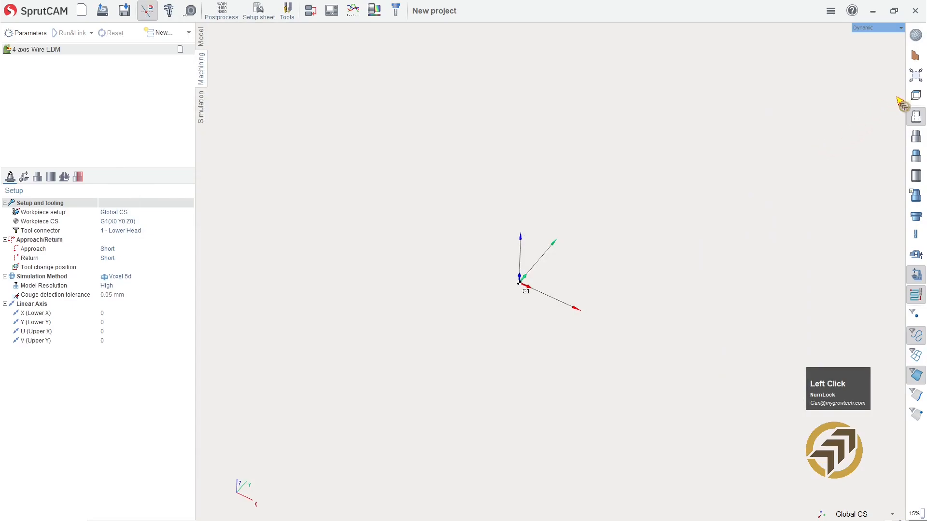
- Examine the 4-axis wire EDM machine's upper and lower heads and the origin from above and at an angle
click(864, 96)
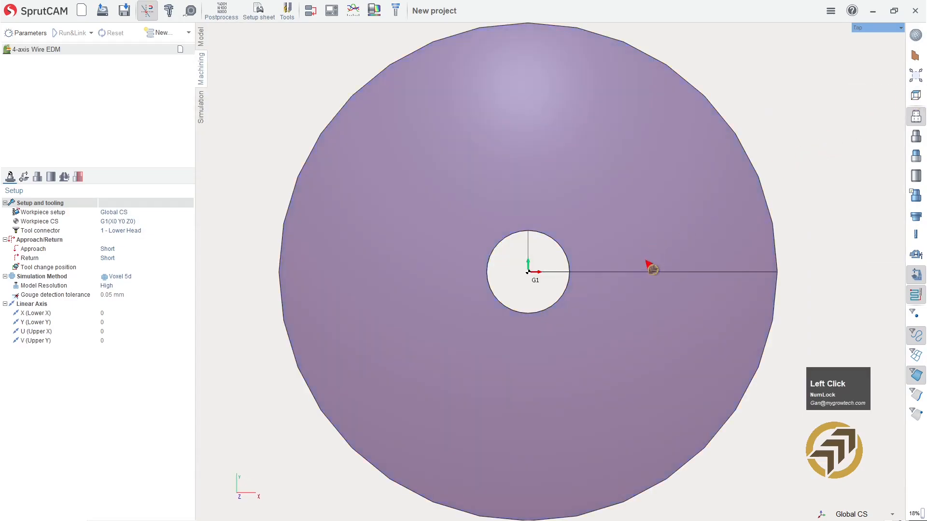
right_drag(631, 341, 629, 278)
scroll(594, 316, down, 1)
scroll(597, 321, up, 5)
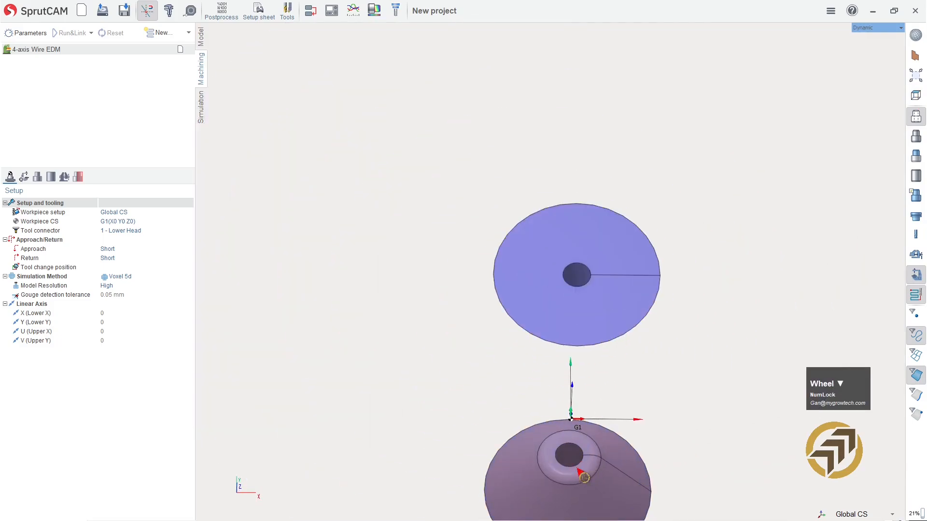
scroll(584, 474, up, 2)
scroll(591, 487, down, 3)
right_drag(587, 371, 581, 363)
click(268, 115)
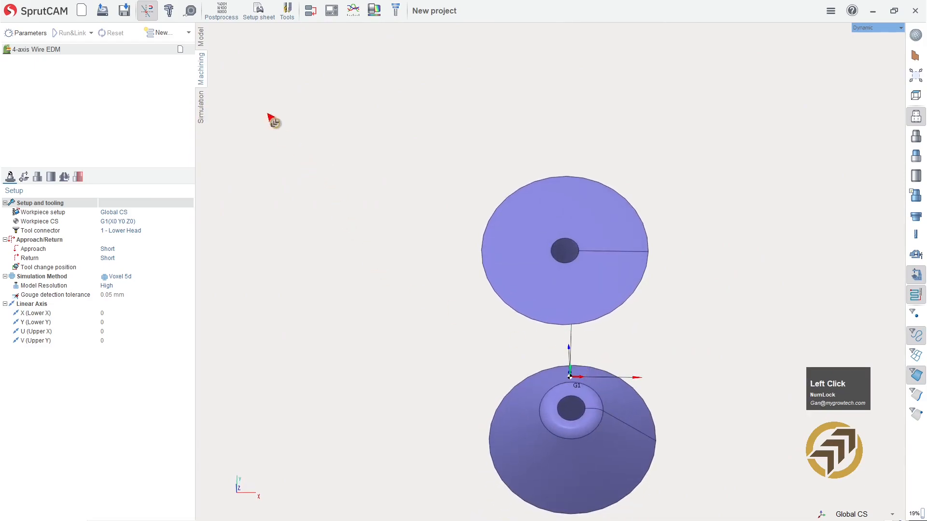
- Start a model import and browse to the WireEdm folder on the C: drive
click(202, 39)
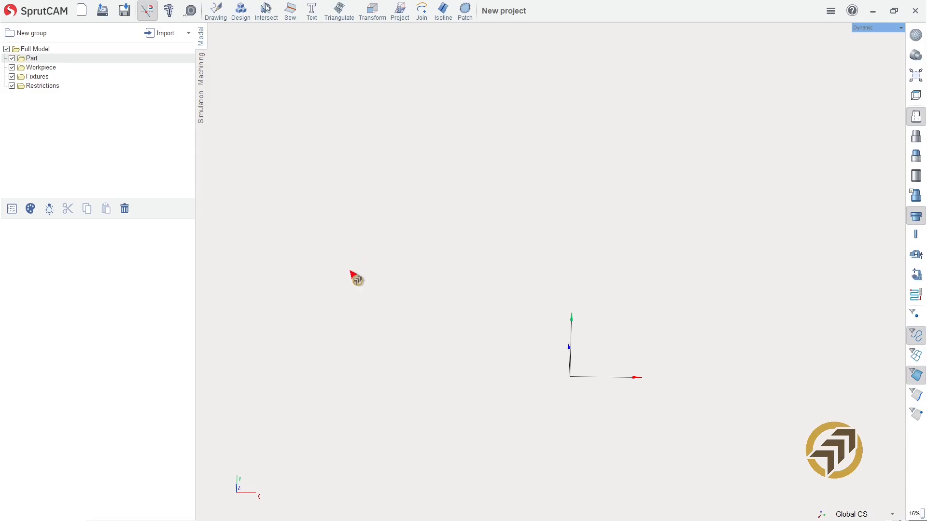
scroll(537, 382, down, 2)
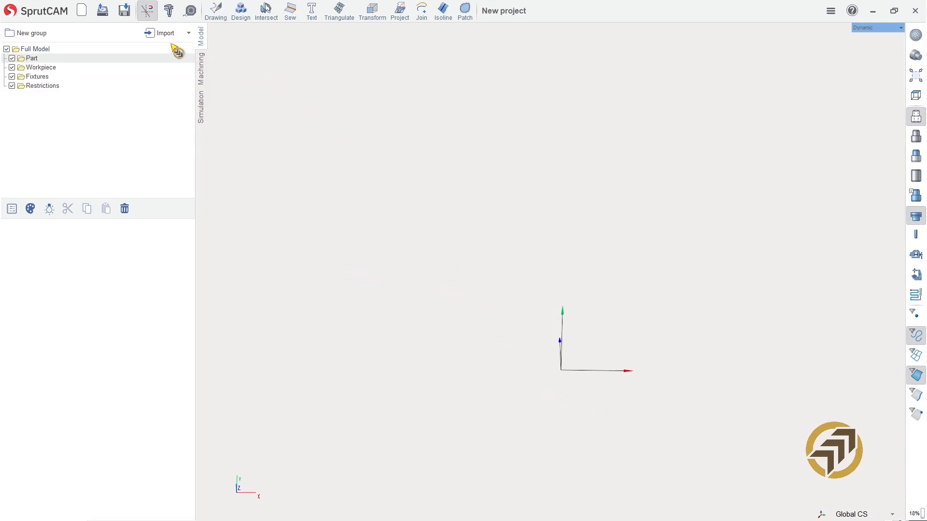
click(160, 33)
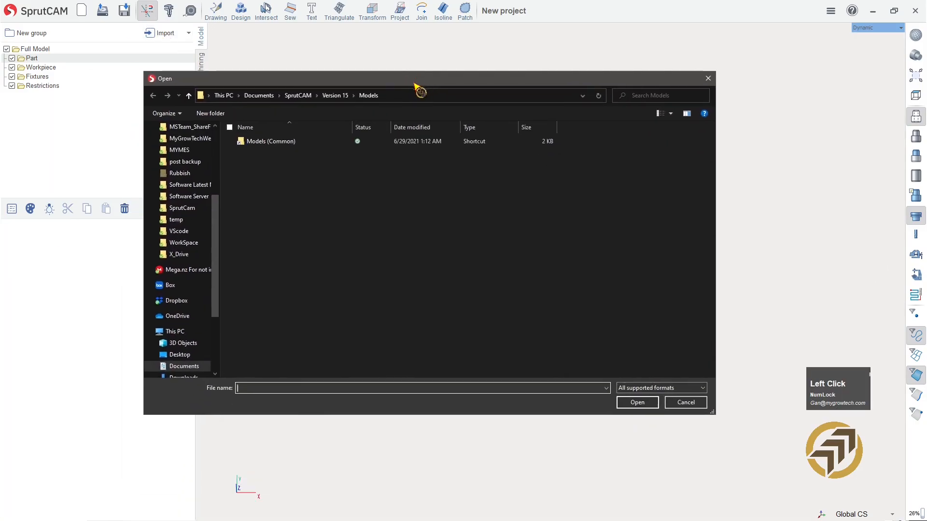
click(162, 335)
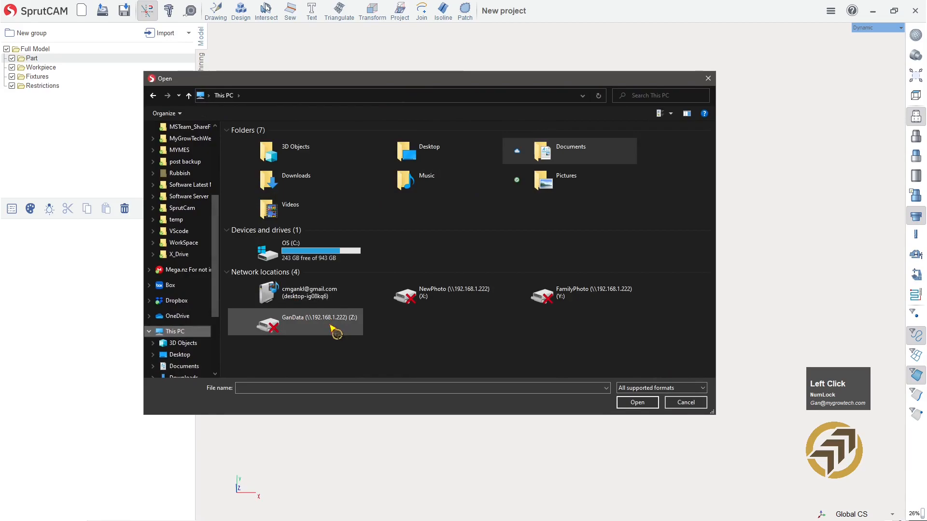
double_click(321, 246)
scroll(326, 266, down, 10)
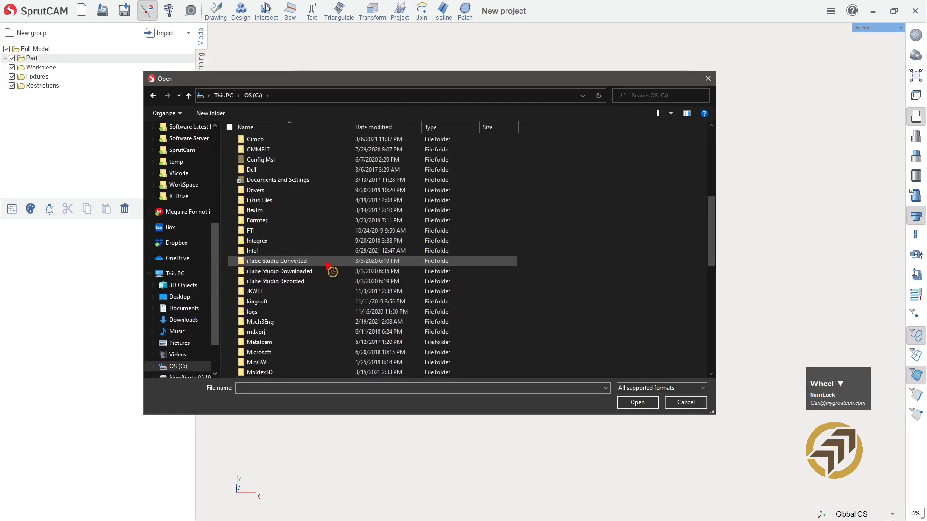
double_click(260, 363)
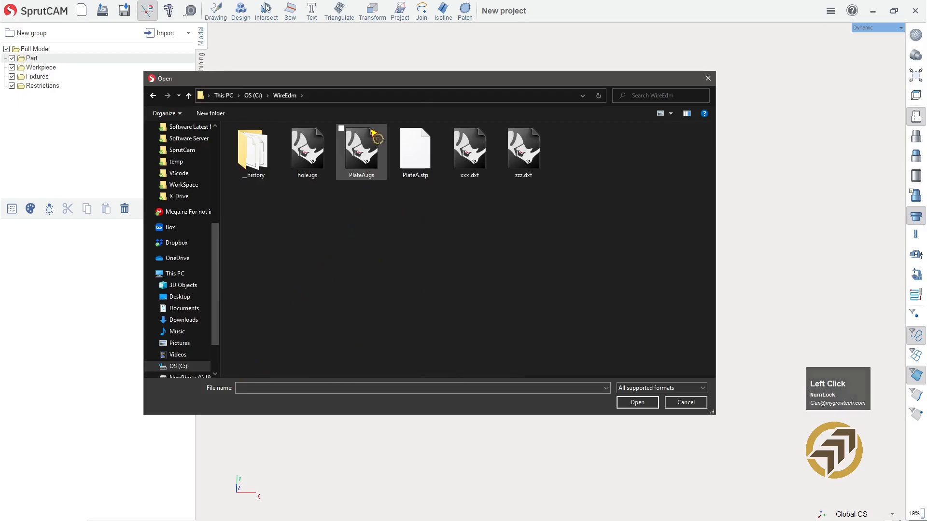
- Check the supported import formats and import PlateA.igs into the Part group
drag(430, 85, 459, 95)
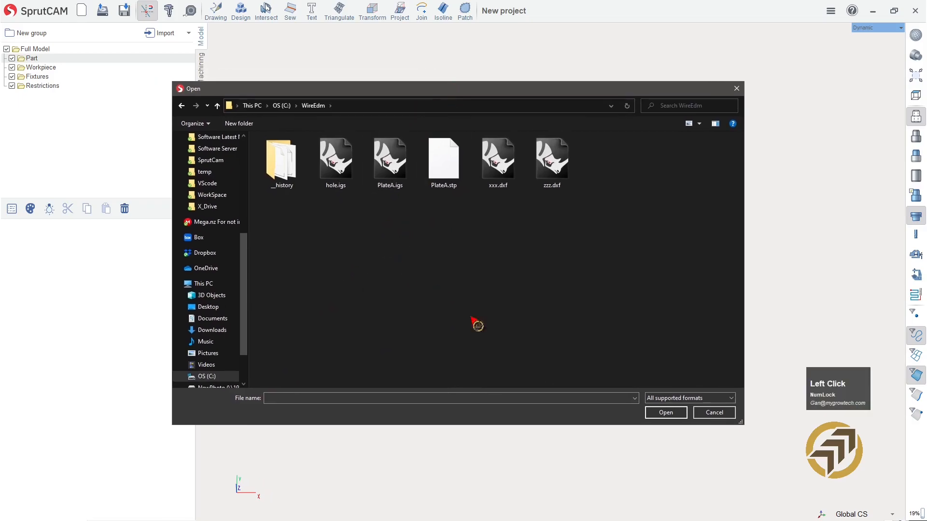
drag(547, 90, 526, 28)
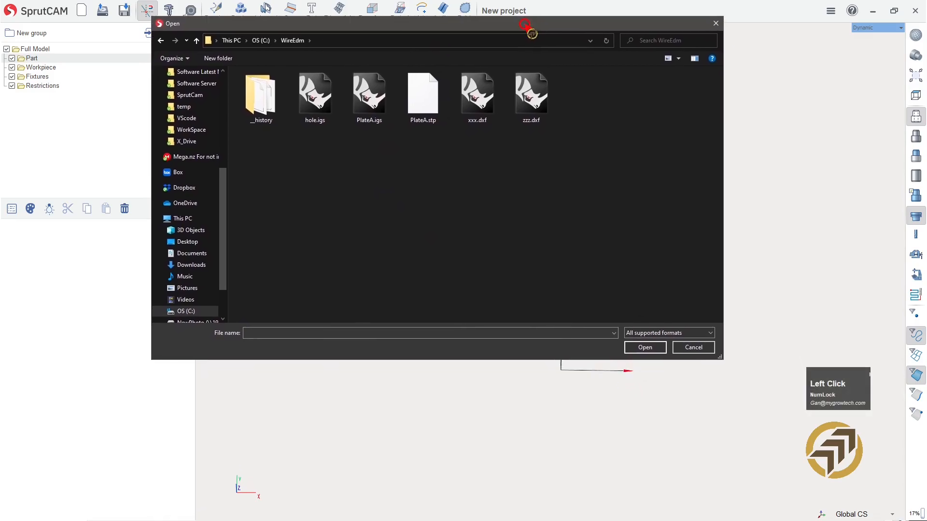
click(706, 338)
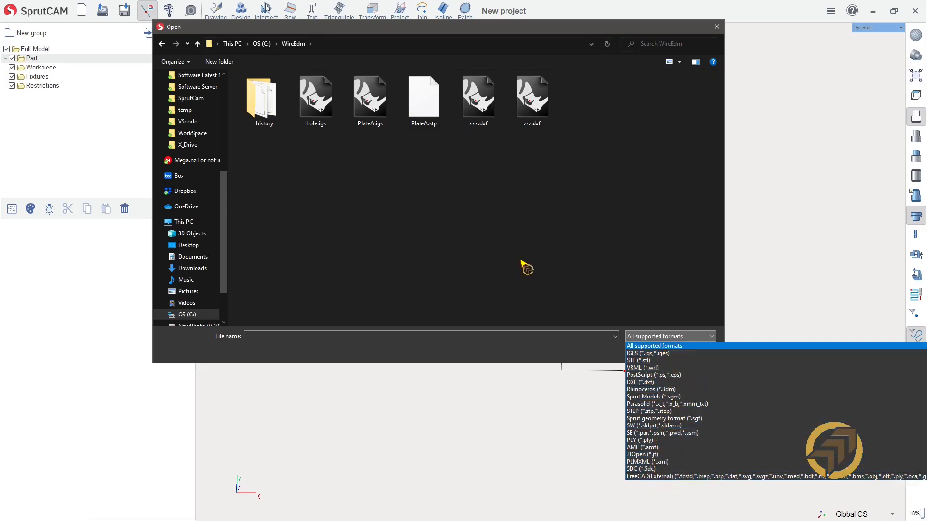
click(369, 107)
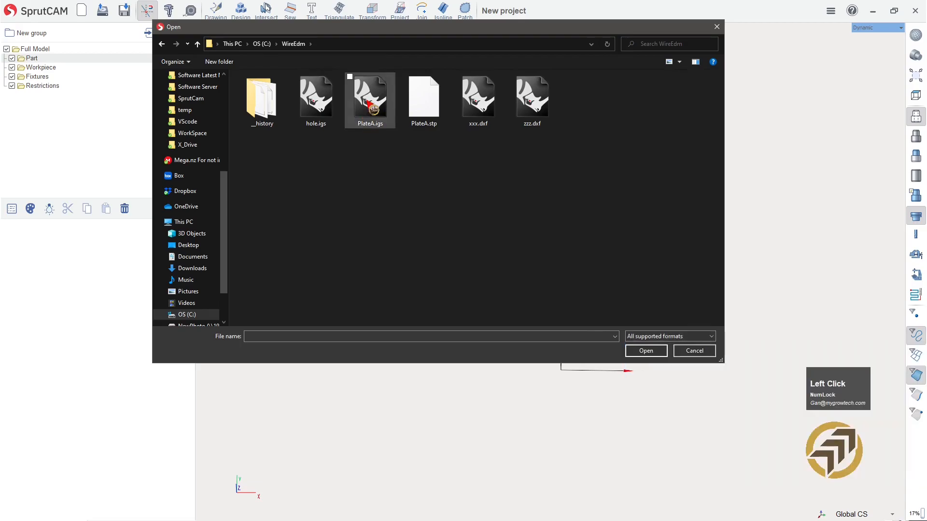
click(376, 123)
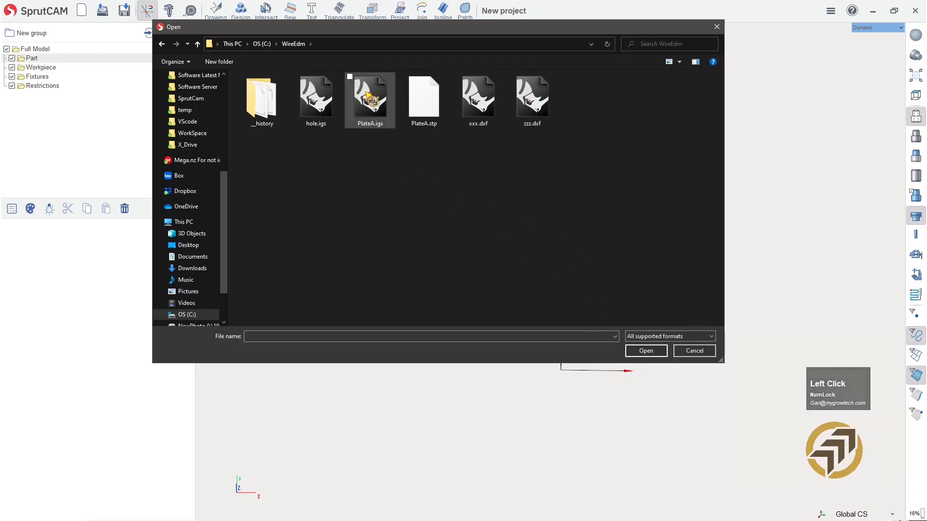
click(646, 351)
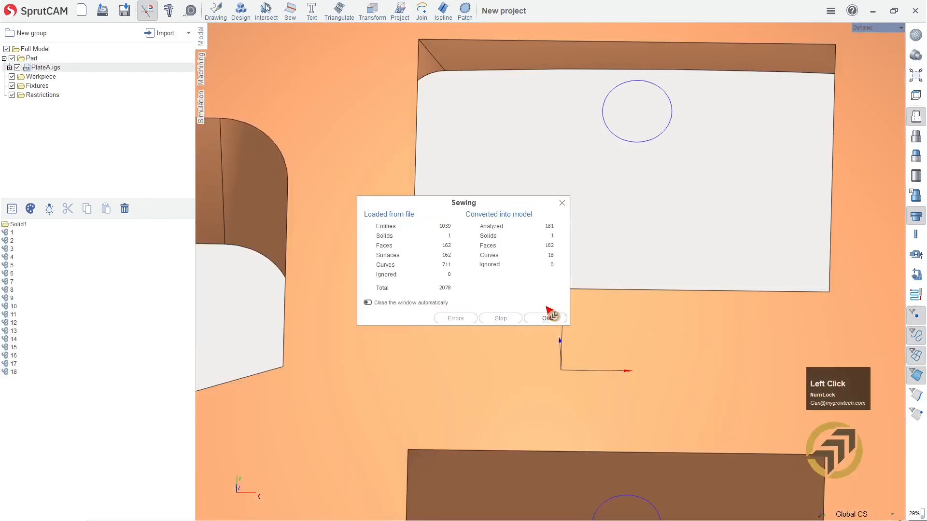
click(550, 318)
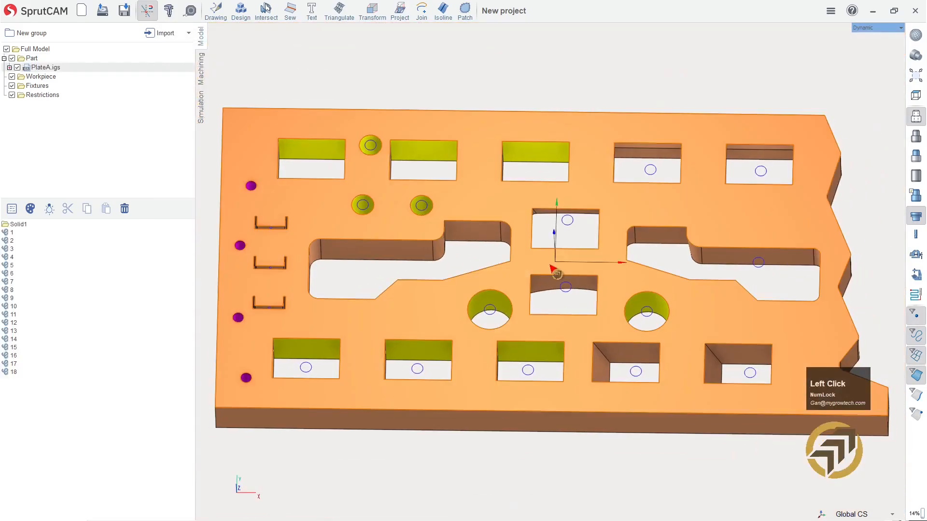
- Examine the imported plate's pockets, holes and coloured faces from both the upper and lower sides
right_drag(430, 257, 492, 237)
scroll(482, 227, up, 2)
scroll(480, 220, down, 1)
right_drag(392, 189, 352, 193)
right_drag(298, 140, 453, 289)
scroll(340, 164, up, 2)
scroll(340, 164, down, 2)
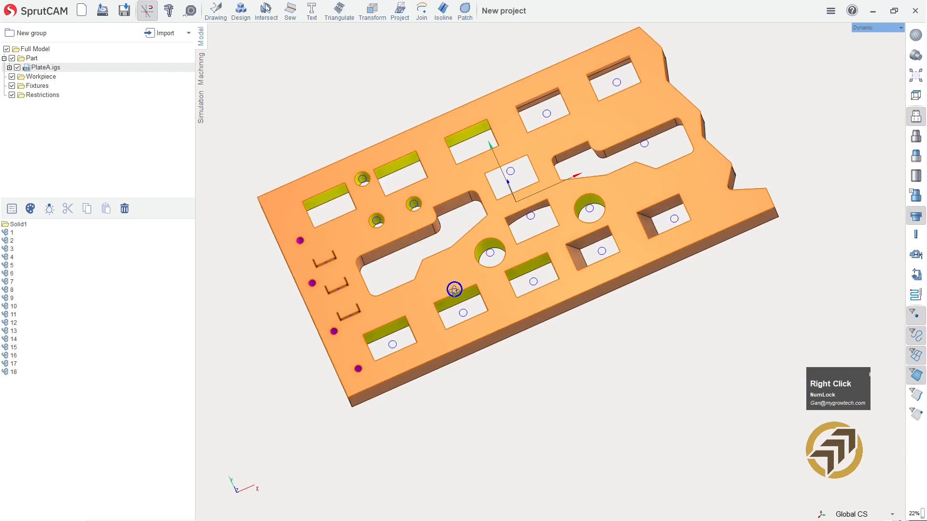
right_drag(512, 241, 545, 310)
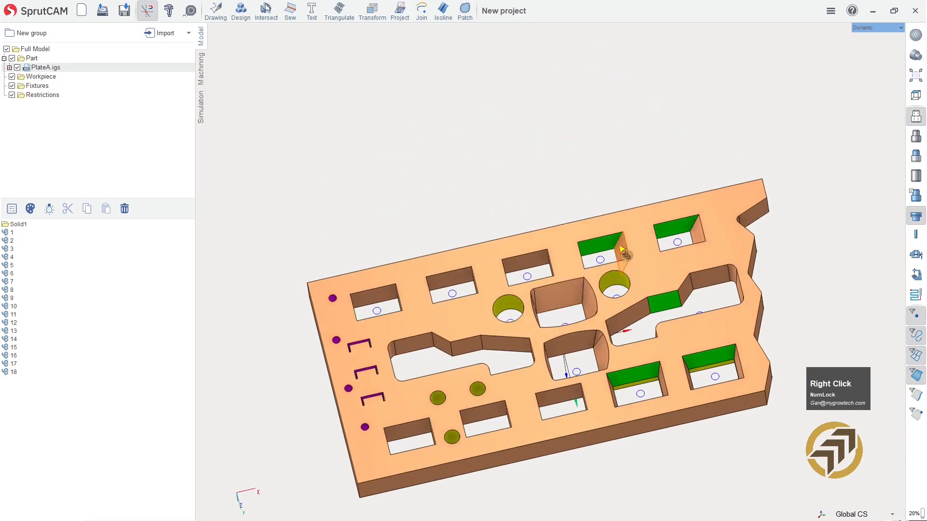
right_drag(563, 144, 659, 273)
scroll(660, 323, up, 5)
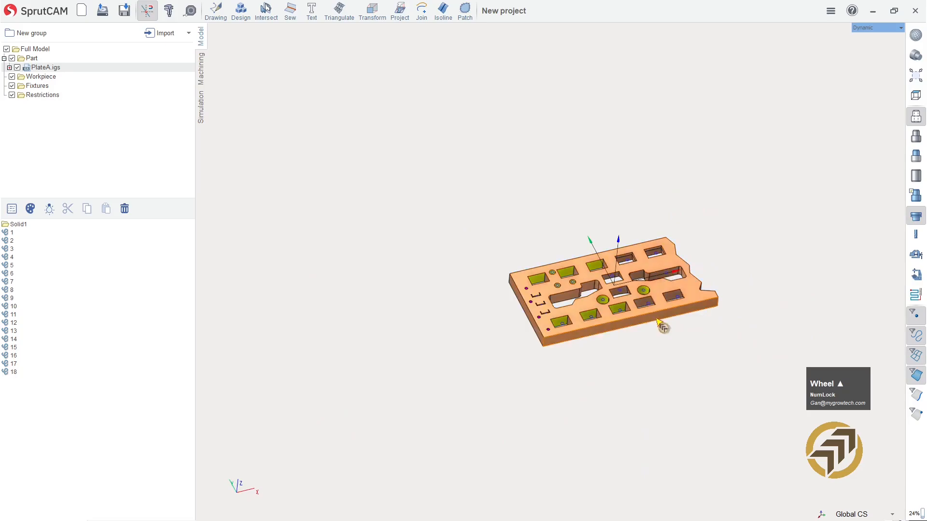
scroll(662, 331, down, 4)
right_drag(618, 146, 577, 139)
click(531, 129)
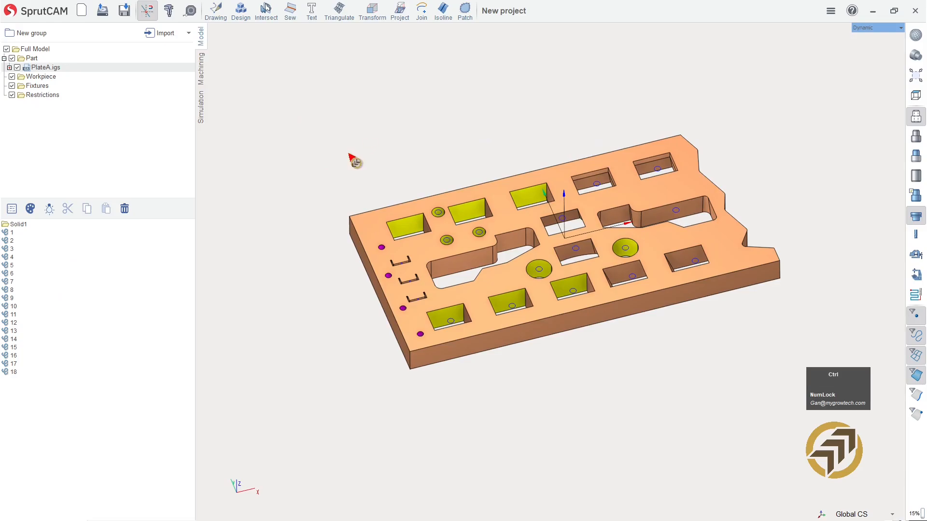
- Rotate the entire plate model, including its curves, 180 degrees about the X axis and clear the selection
key(ctrl+a)
right_click(26, 254)
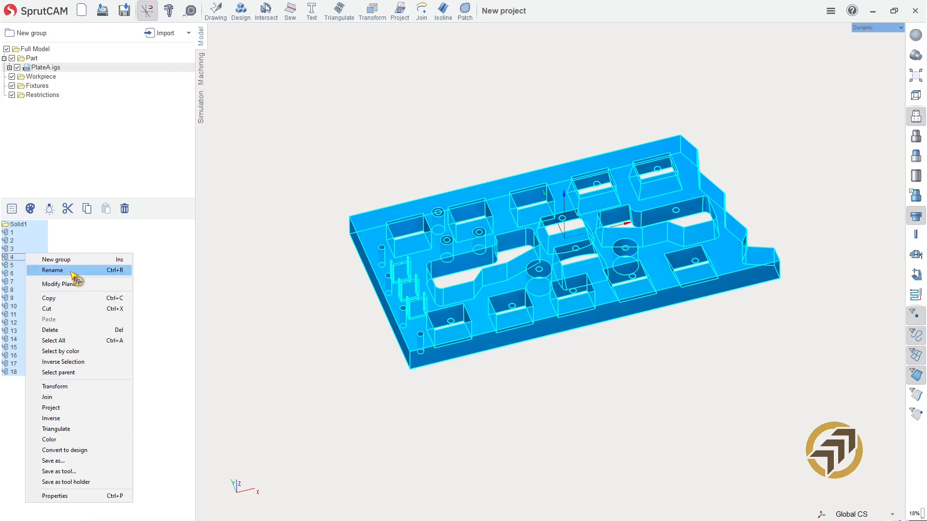
click(73, 387)
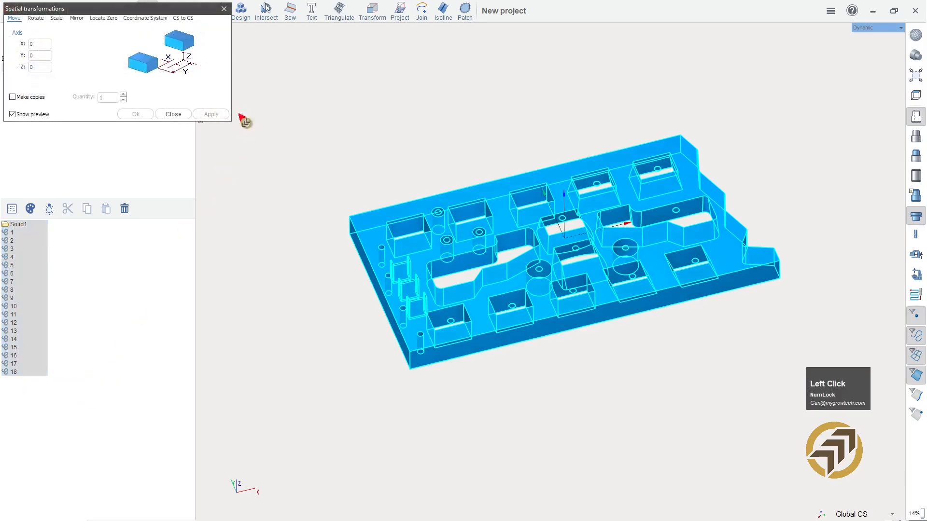
click(35, 18)
double_click(56, 56)
text(180)
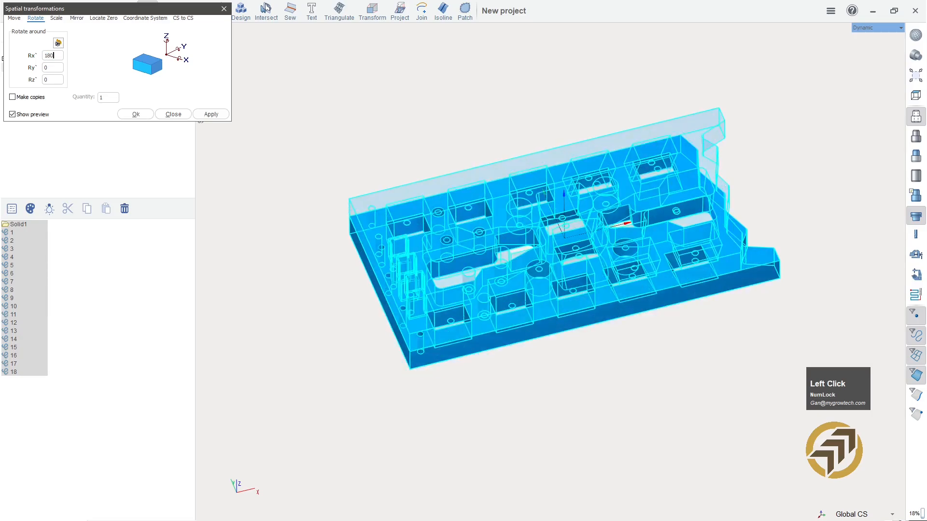
click(135, 115)
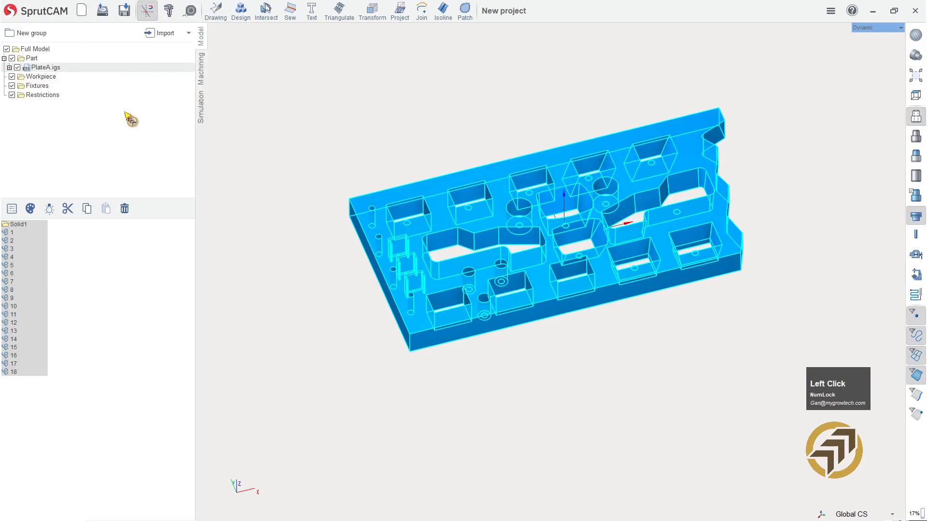
click(405, 127)
- Enable face selection and test it by picking a side wall of the long irregular pocket, clearing the selection when done
scroll(497, 149, up, 4)
right_drag(516, 214, 550, 328)
scroll(411, 356, down, 2)
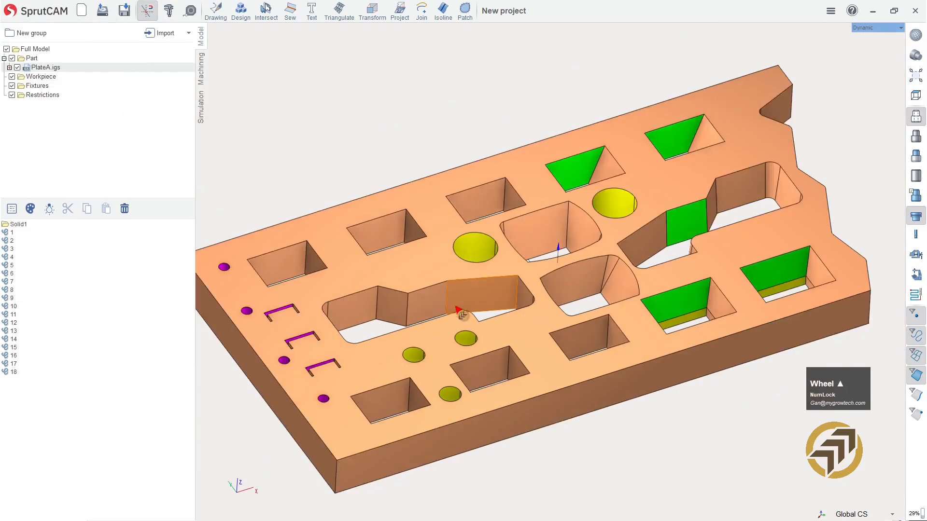
right_drag(347, 211, 320, 149)
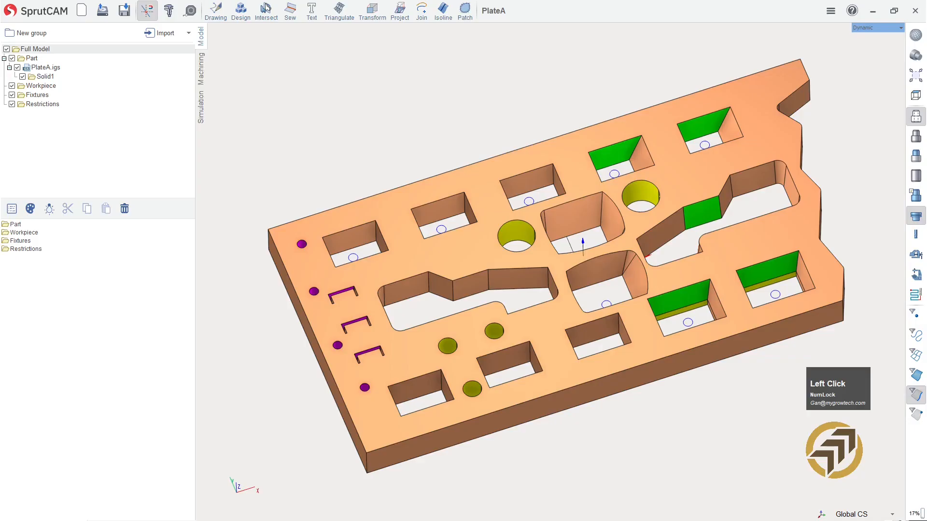
click(410, 287)
click(916, 375)
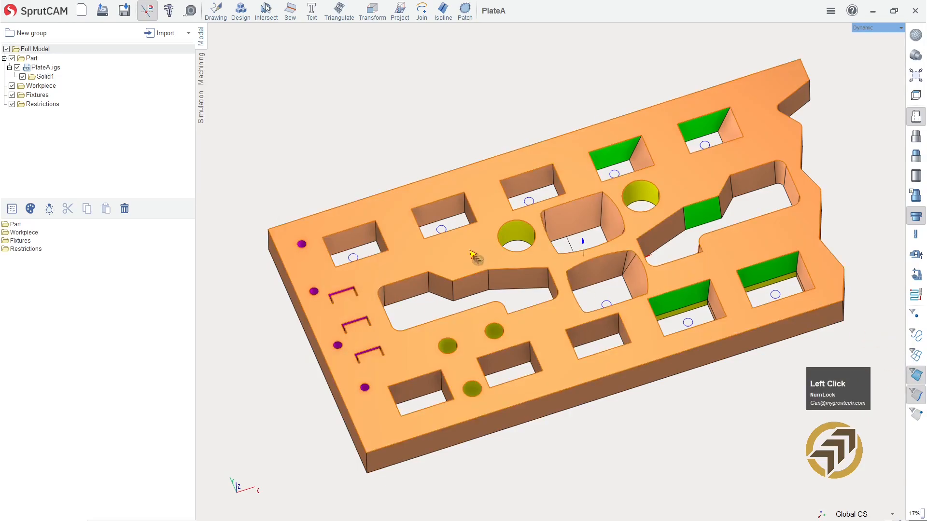
click(423, 291)
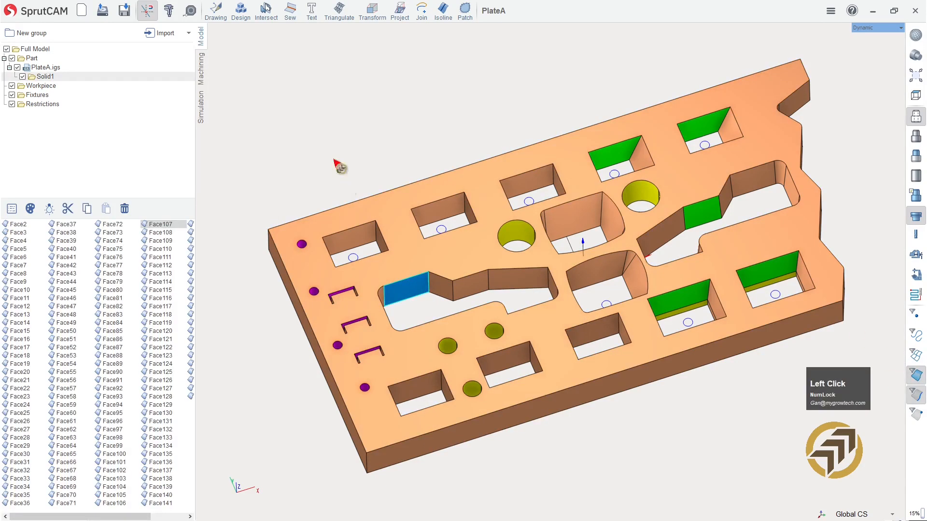
click(318, 123)
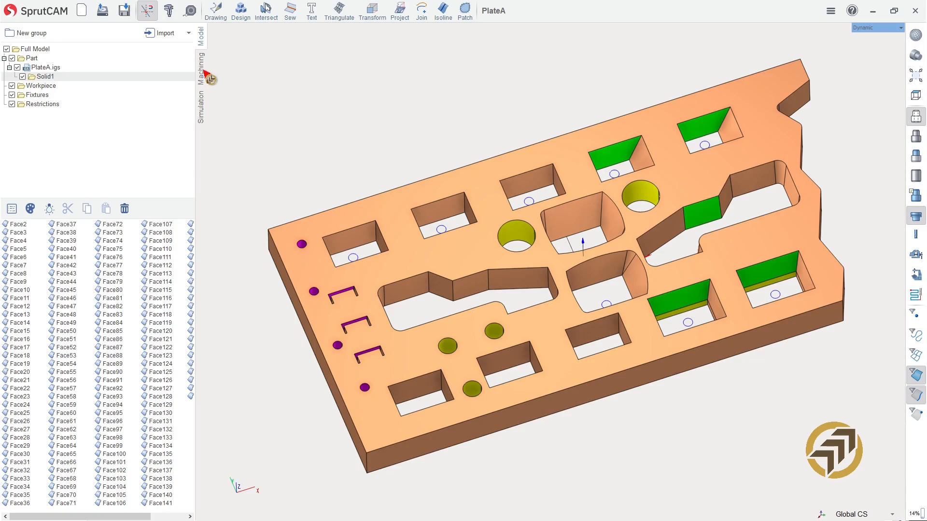
- Create a Wire EDM 2D Contouring operation in the machining project
click(202, 69)
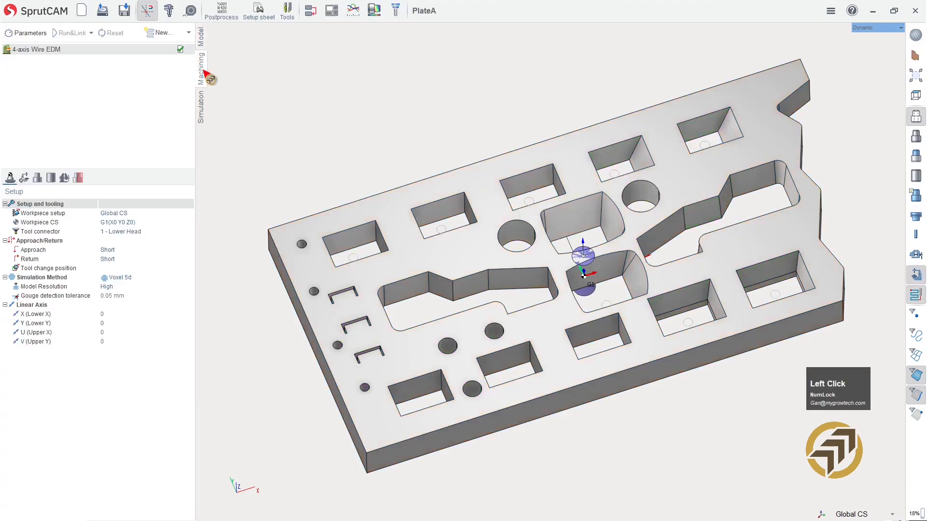
click(189, 33)
mouse_move(192, 61)
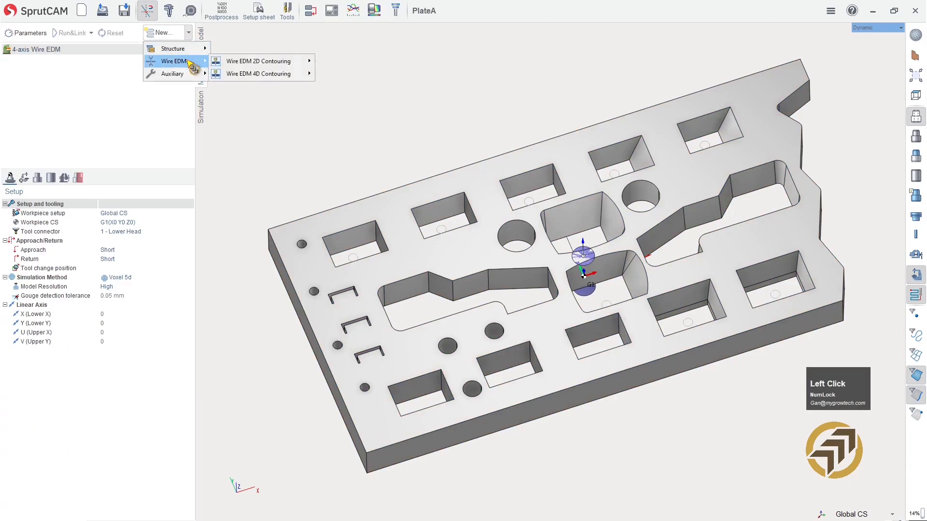
click(235, 63)
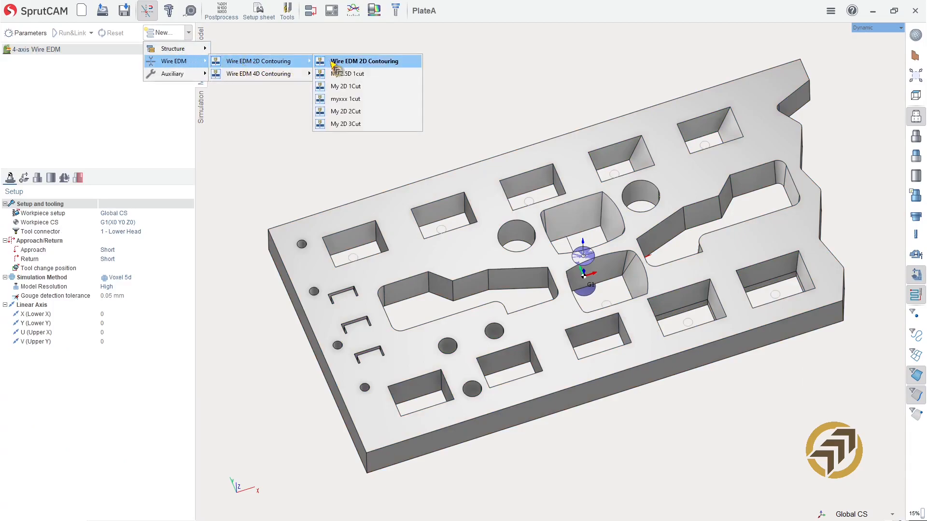
click(359, 62)
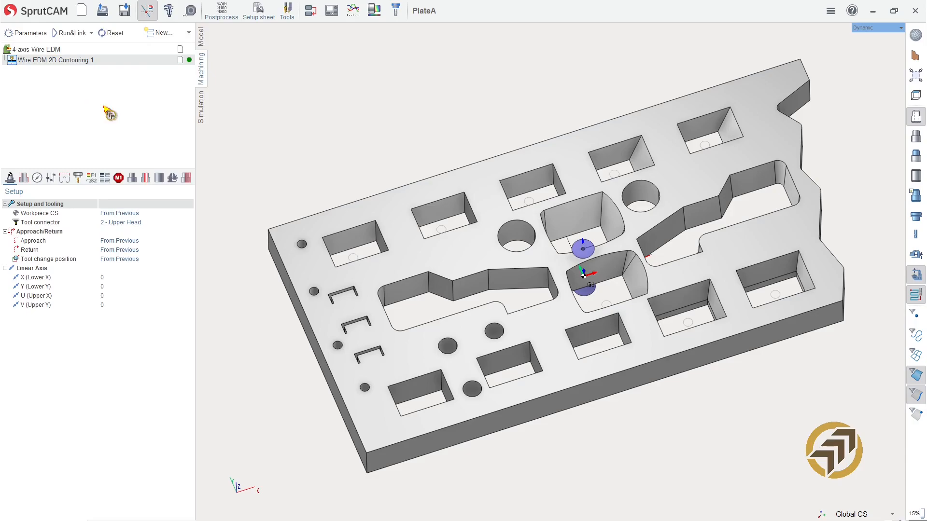
- Set the operation's tool connector to 1 - Lower Head
right_drag(259, 134, 287, 126)
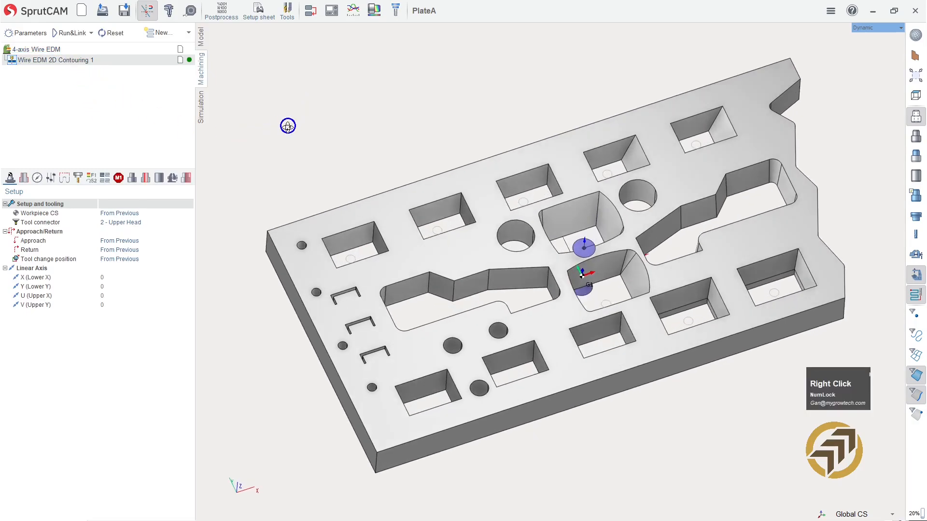
click(161, 222)
click(189, 222)
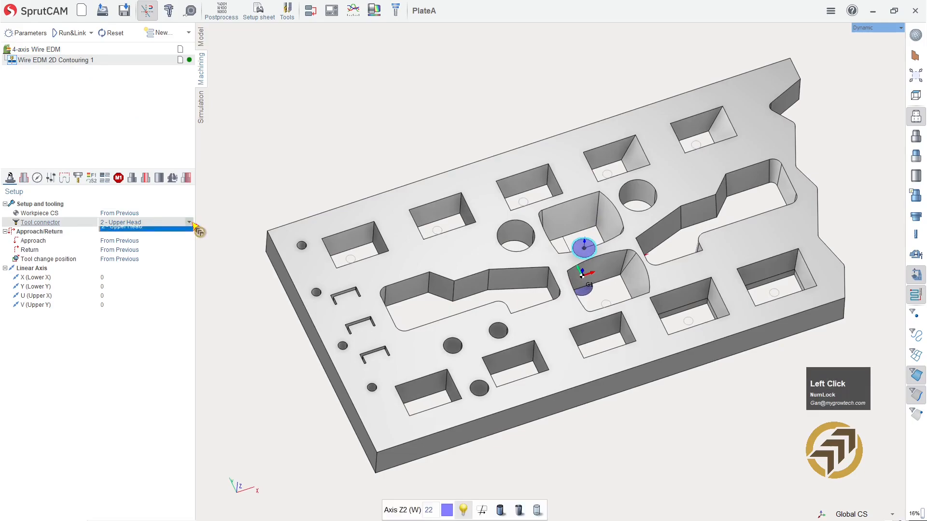
click(145, 231)
right_drag(256, 202, 252, 201)
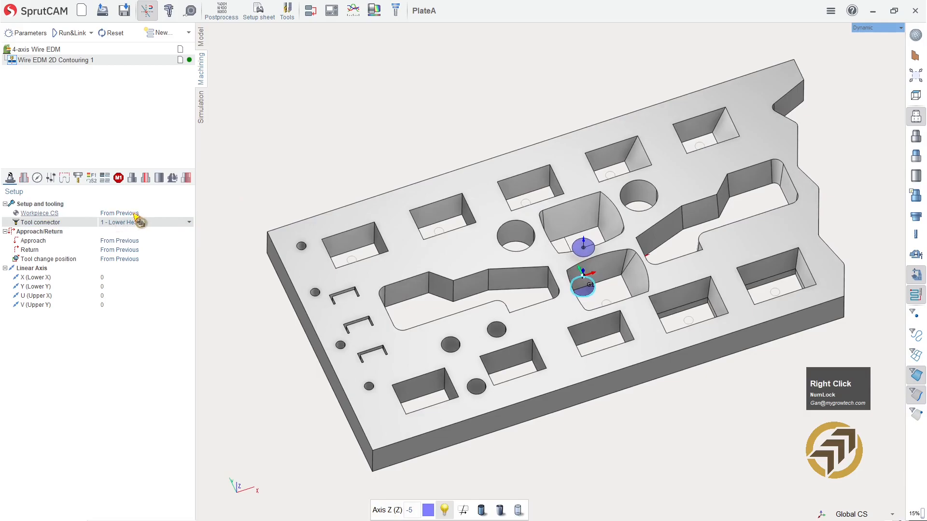
- Assign G54(X0 Y0 Z0) as the operation's workpiece coordinate system
click(182, 214)
click(182, 213)
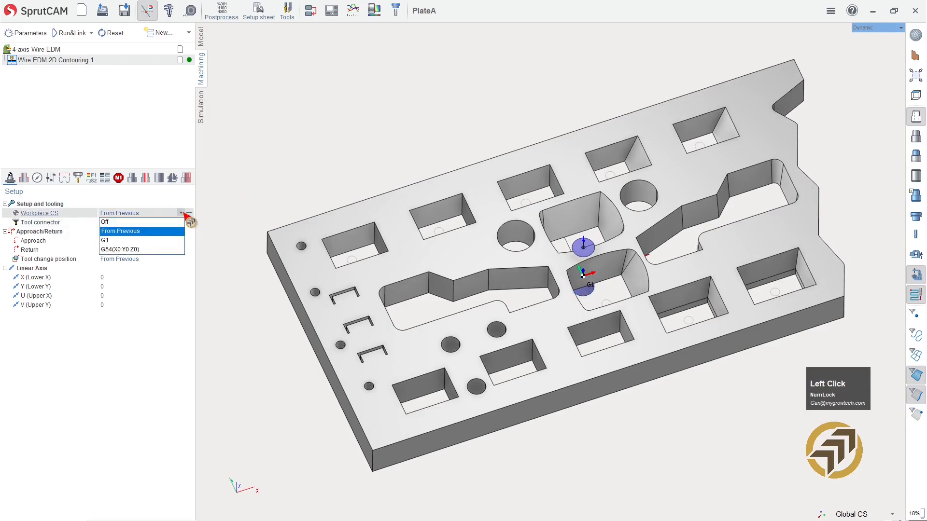
click(145, 251)
right_drag(274, 140, 318, 115)
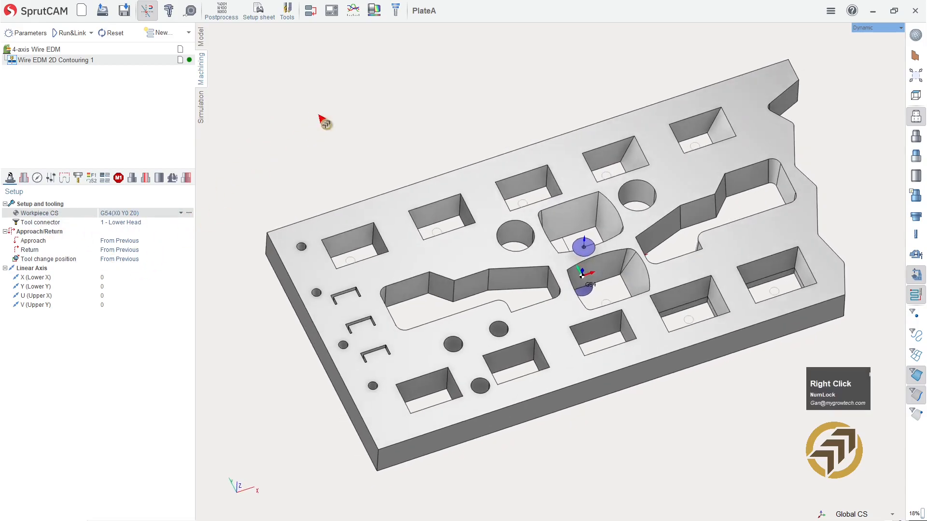
- In the operation's feeds and speeds, set the wire diameter to 0.2 and Pass1's feedrate to 101 and offset value to 0.1
double_click(60, 61)
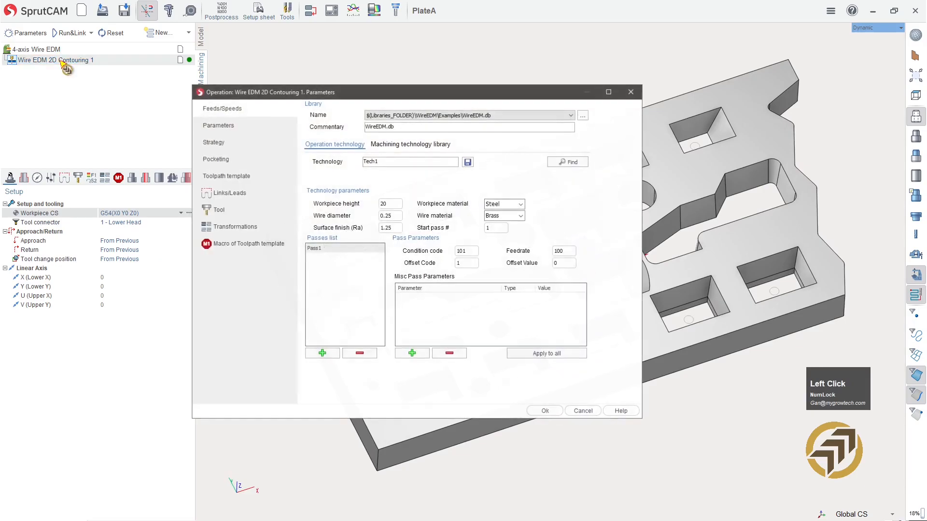
drag(408, 96, 382, 87)
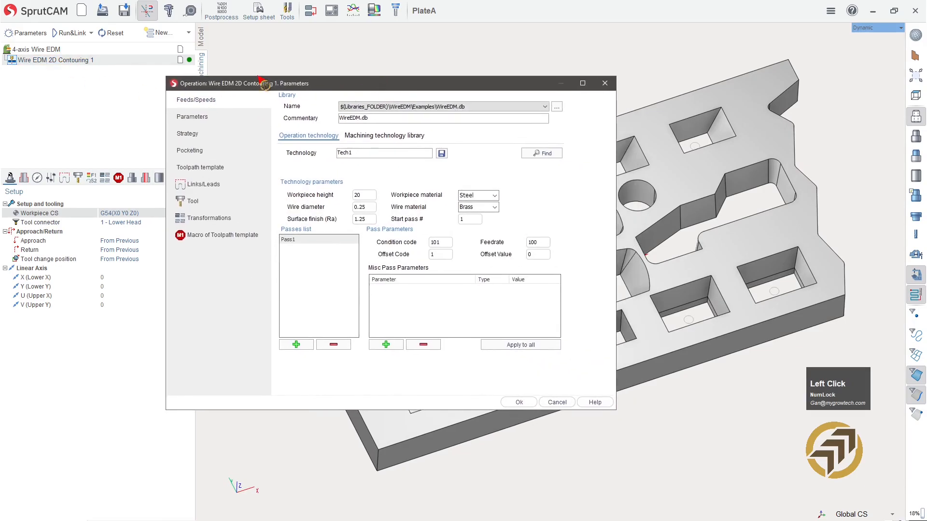
drag(268, 89, 284, 92)
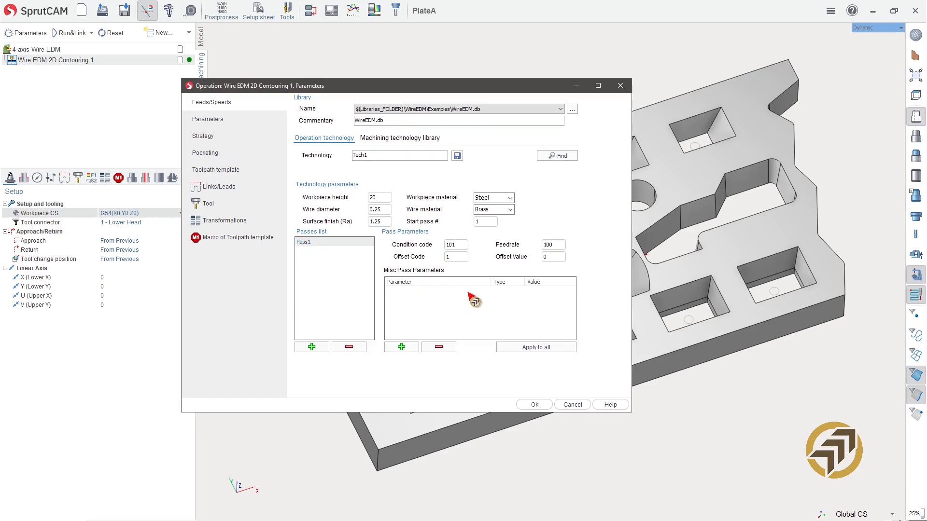
click(554, 256)
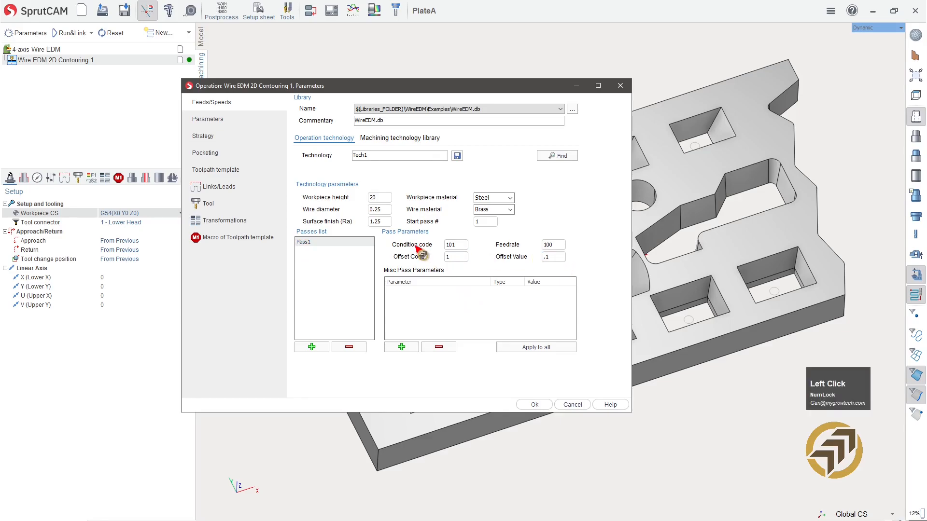
click(381, 209)
key(BackSpace)
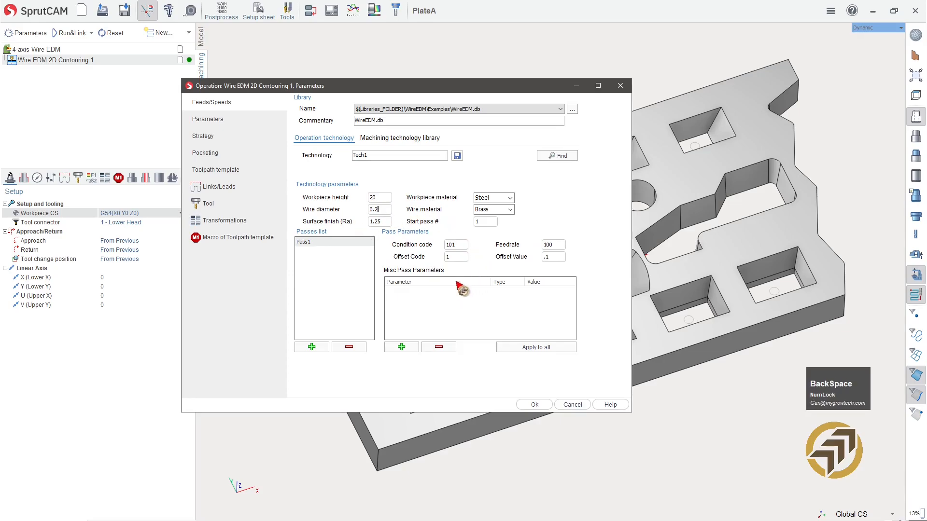
click(561, 246)
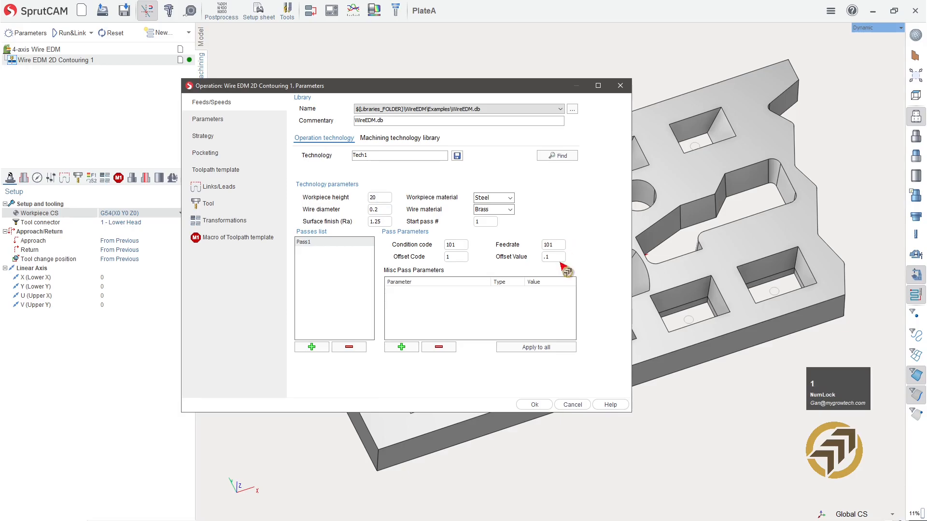
click(464, 255)
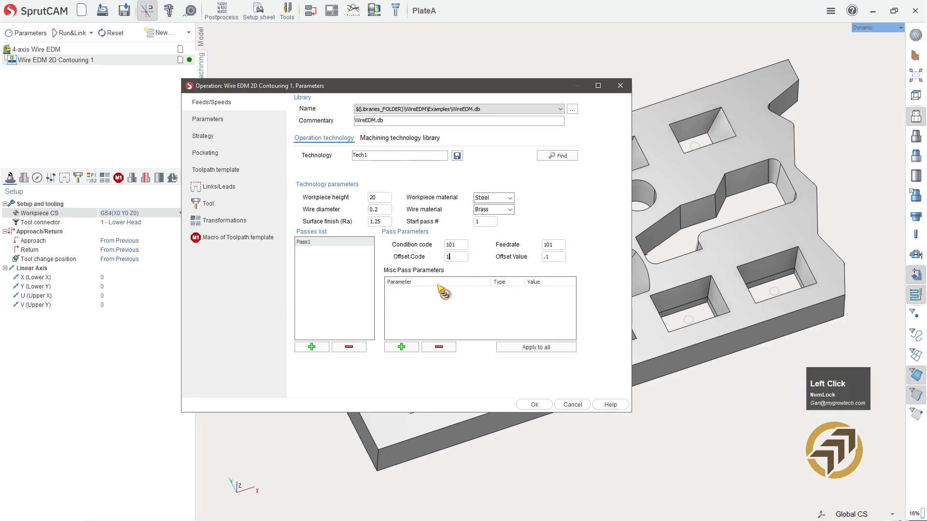
- Add a second pass with condition code 102, offset code 2, feedrate 102 and offset value 0.1
click(312, 347)
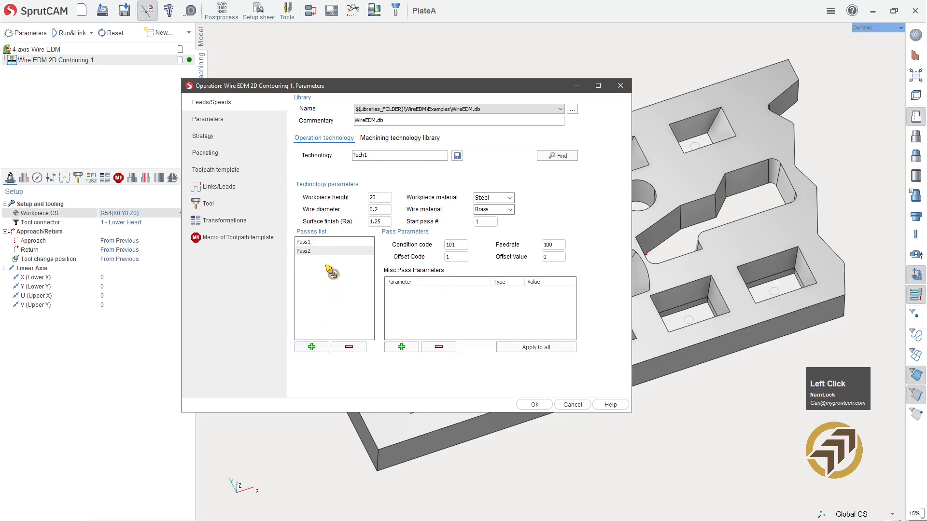
key(BackSpace)
text(2)
click(551, 256)
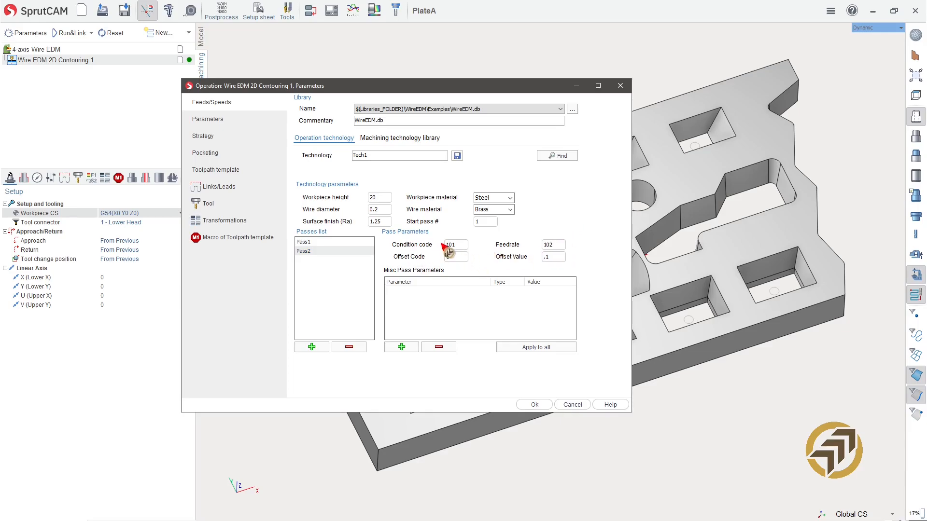
click(462, 244)
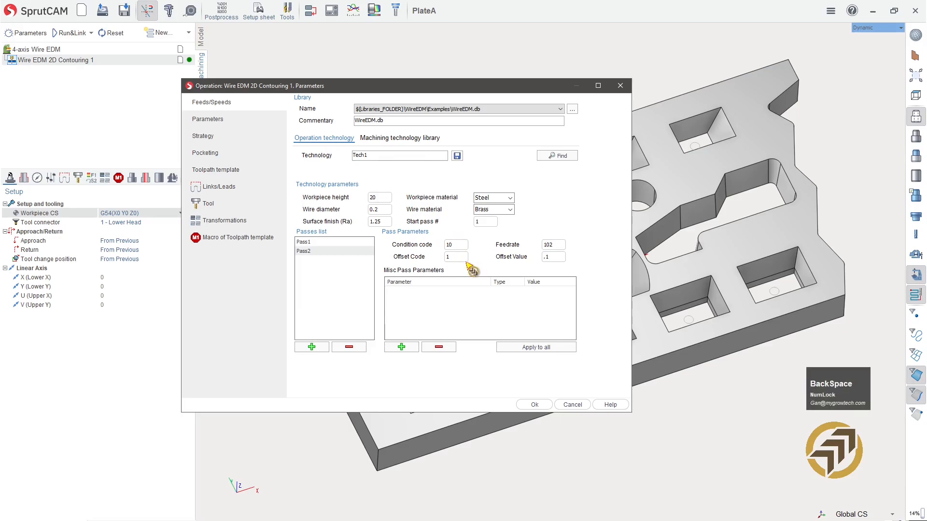
text(2)
click(453, 257)
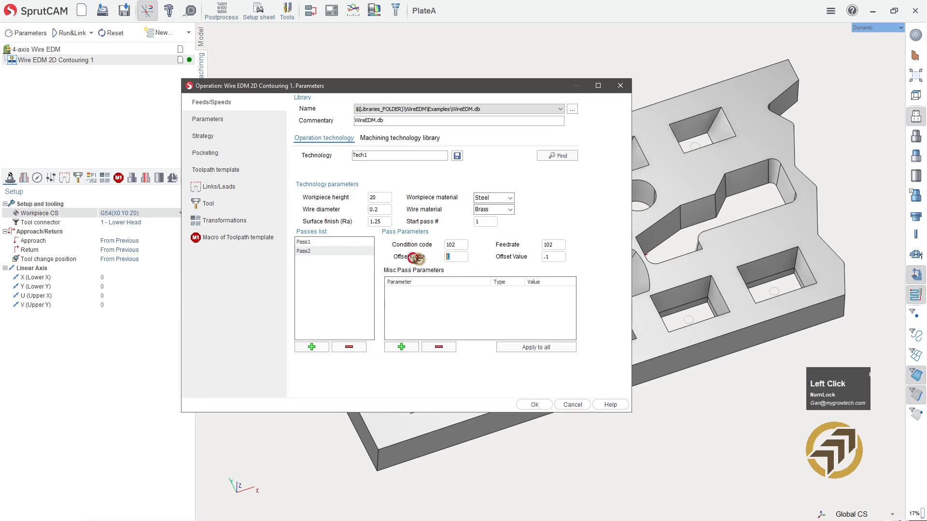
text(2)
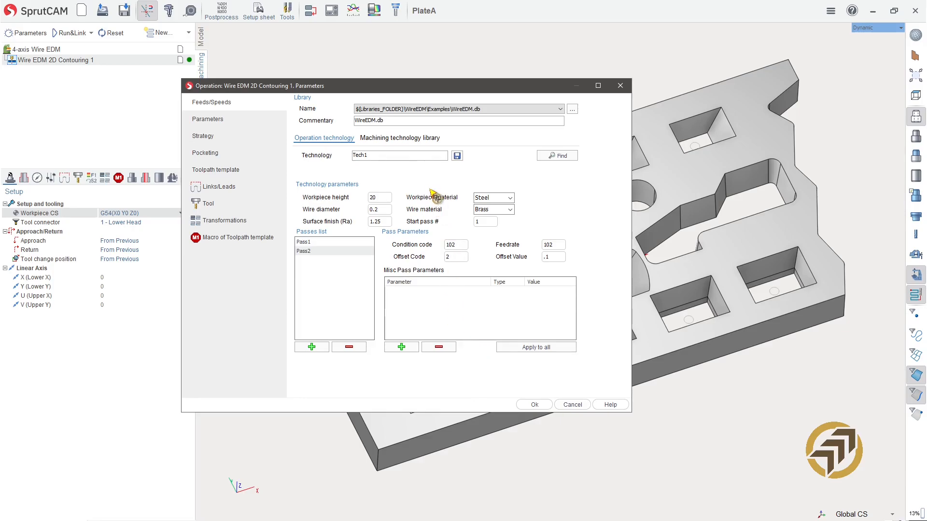
- Remove the second pass from the passes list
mouse_move(460, 95)
mouse_down()
mouse_move(416, 93)
mouse_move(280, 159)
mouse_move(405, 93)
mouse_move(454, 89)
mouse_up()
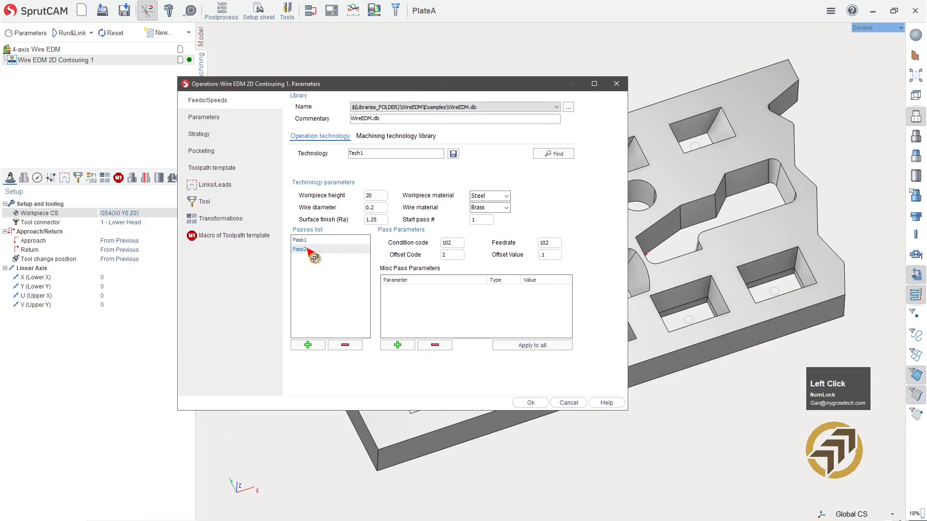
click(345, 345)
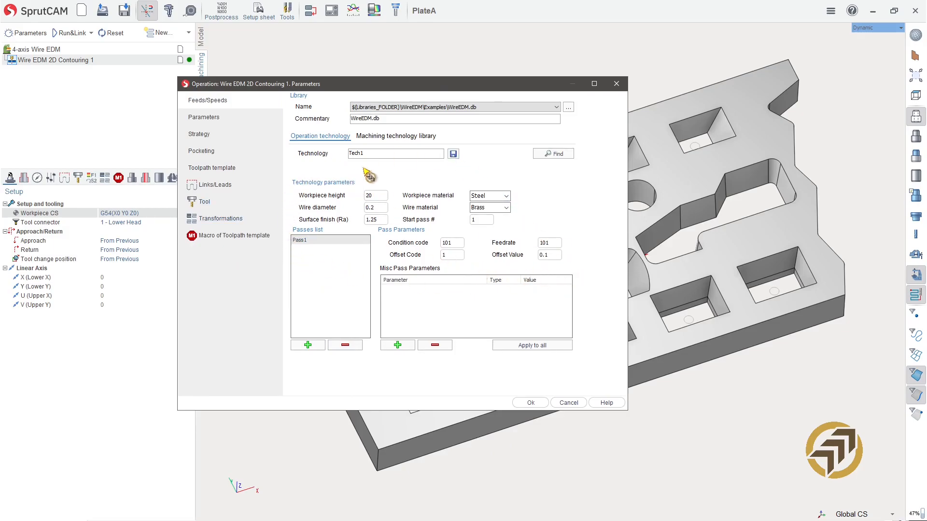
- Name the technology T1, save it to the machining technology library and look it up there
click(386, 154)
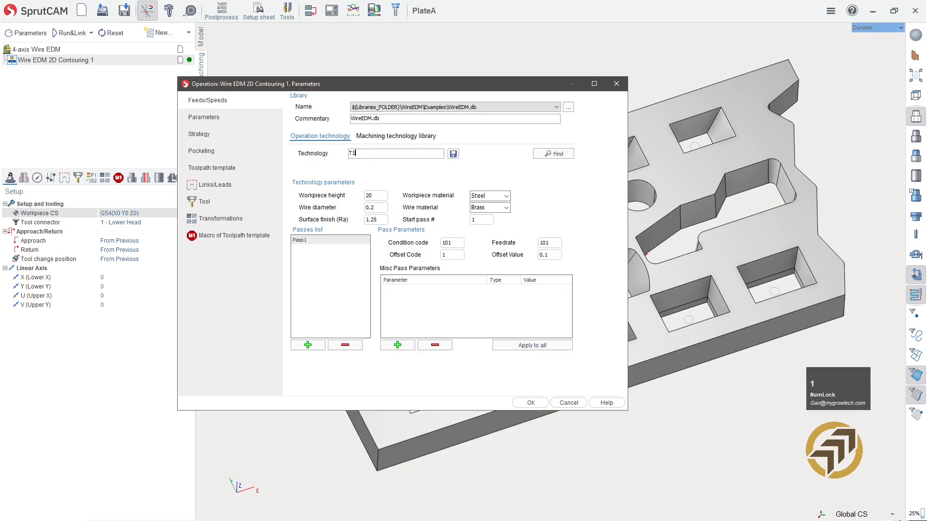
click(453, 154)
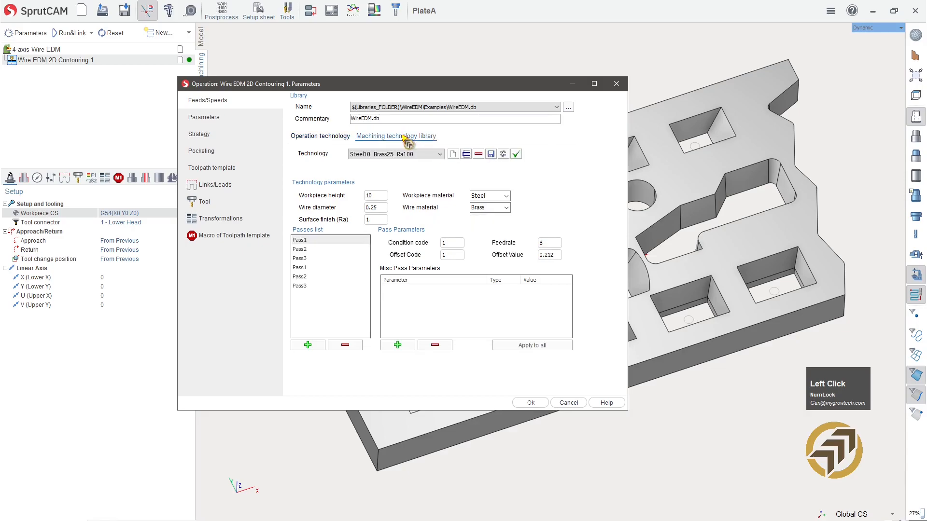
click(439, 154)
drag(439, 167, 439, 208)
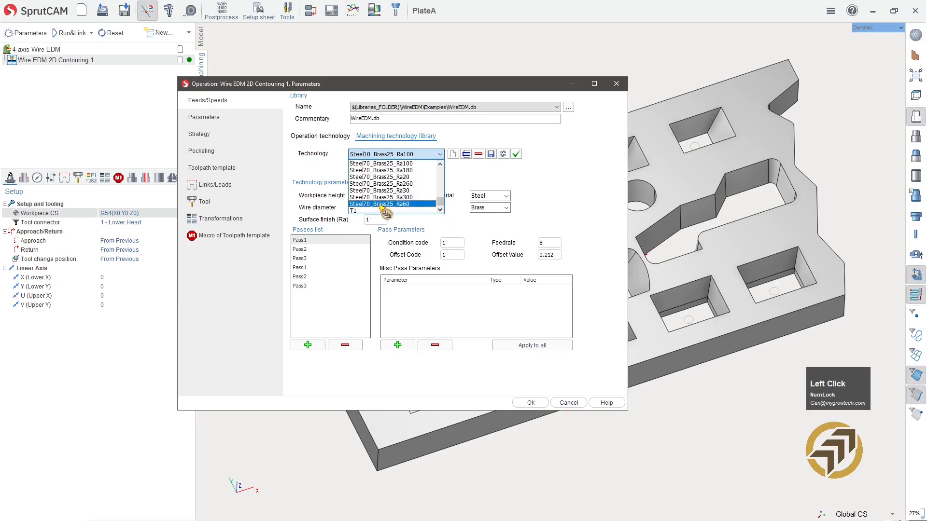
click(526, 189)
click(320, 137)
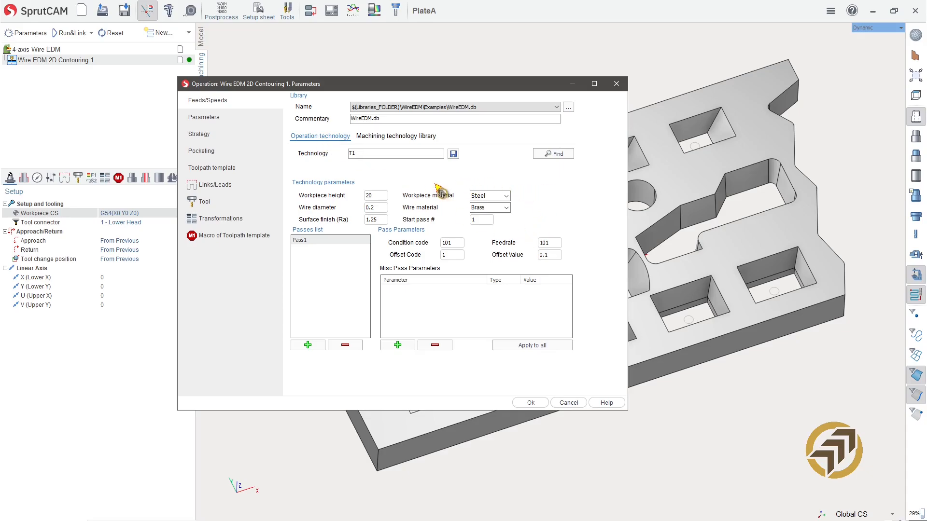
click(555, 155)
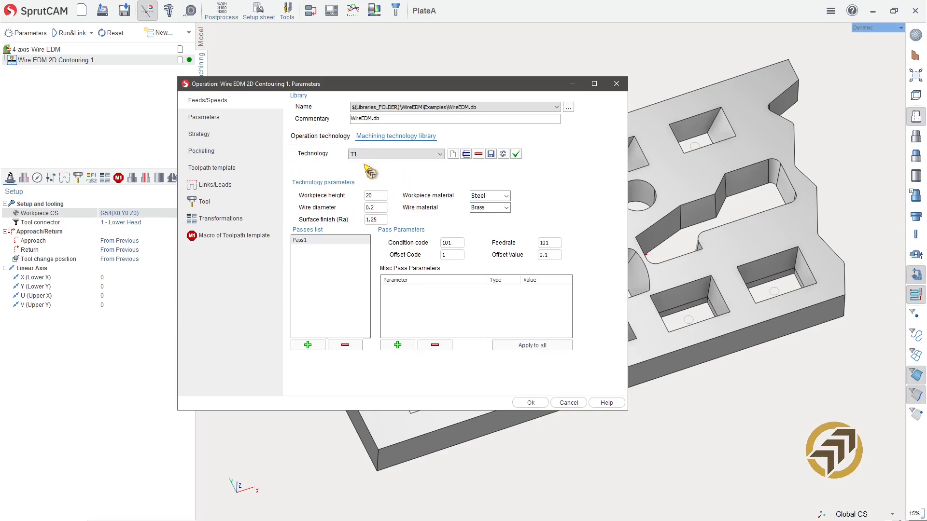
- Enable bridges in the operation's strategy and set the default bridge size to 3 mm
click(216, 124)
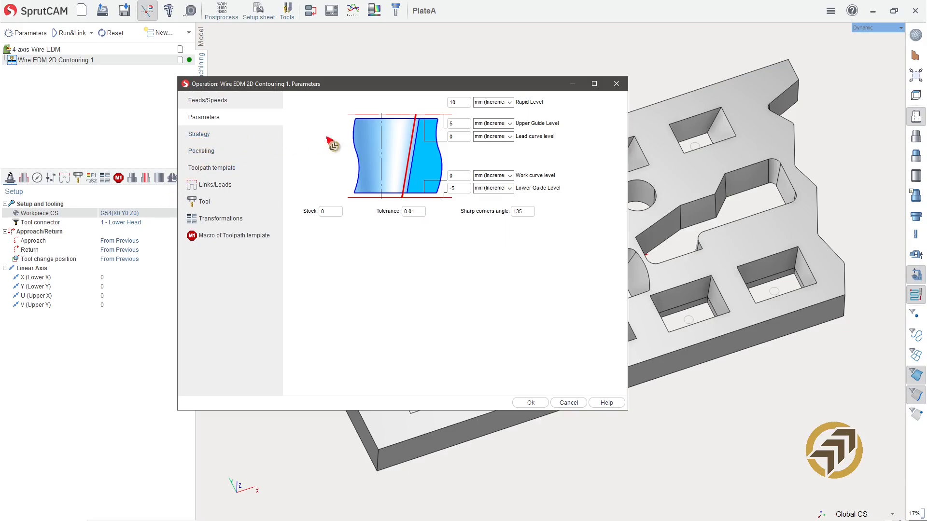
click(200, 134)
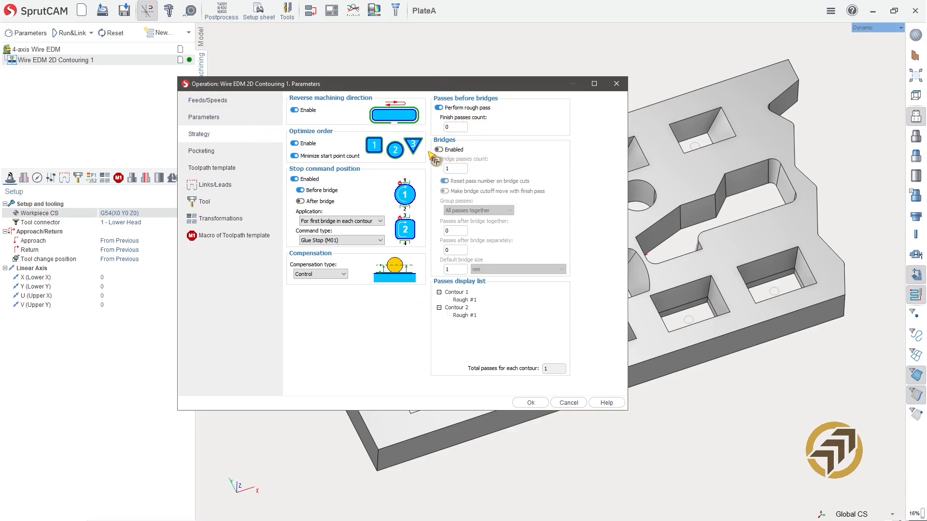
click(447, 151)
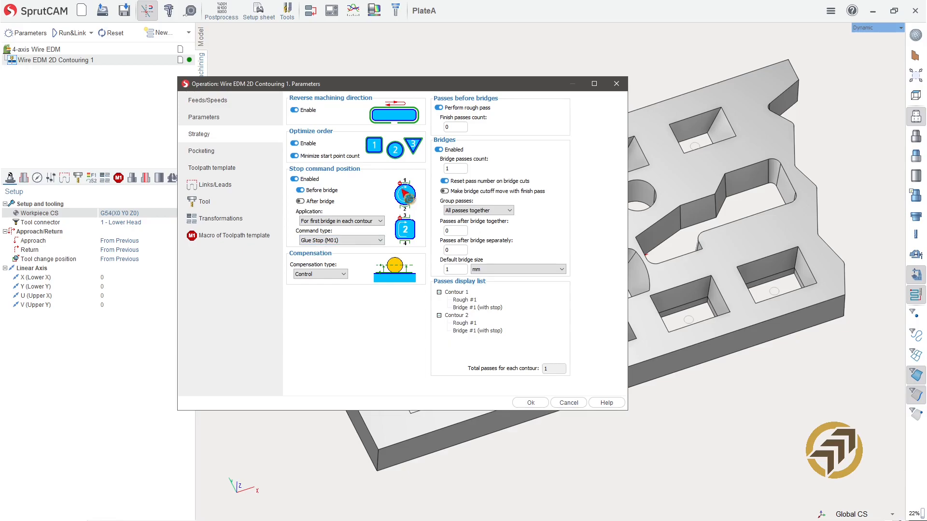
click(456, 269)
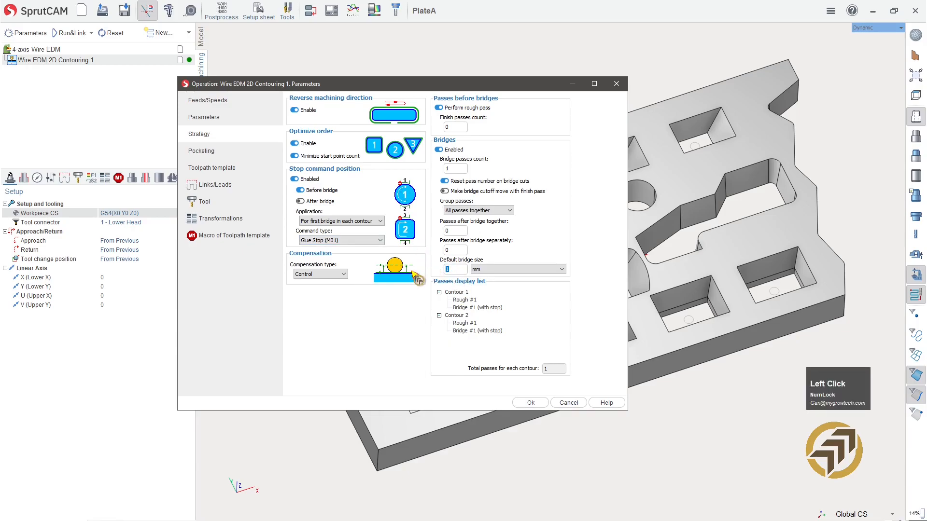
click(460, 270)
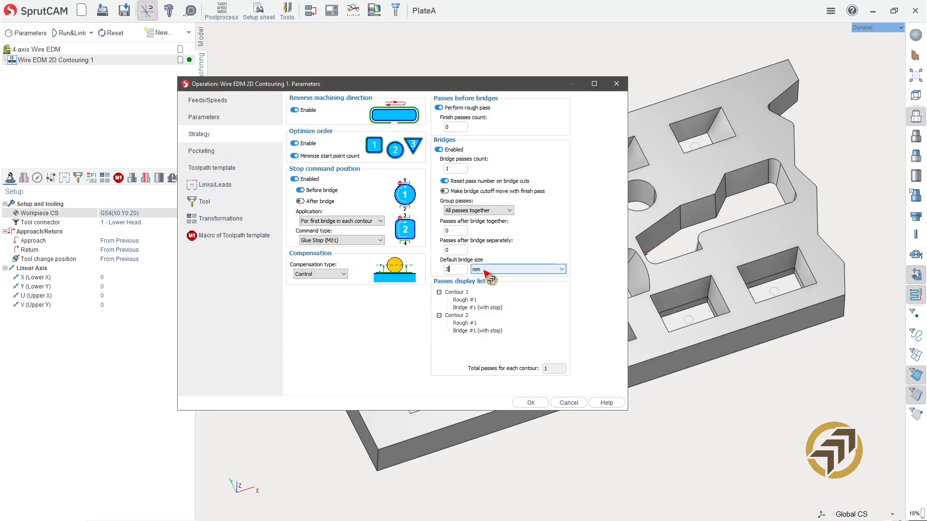
- Set the default lead-in and lead-out line lengths to 3 mm and accept the operation's parameters
click(216, 187)
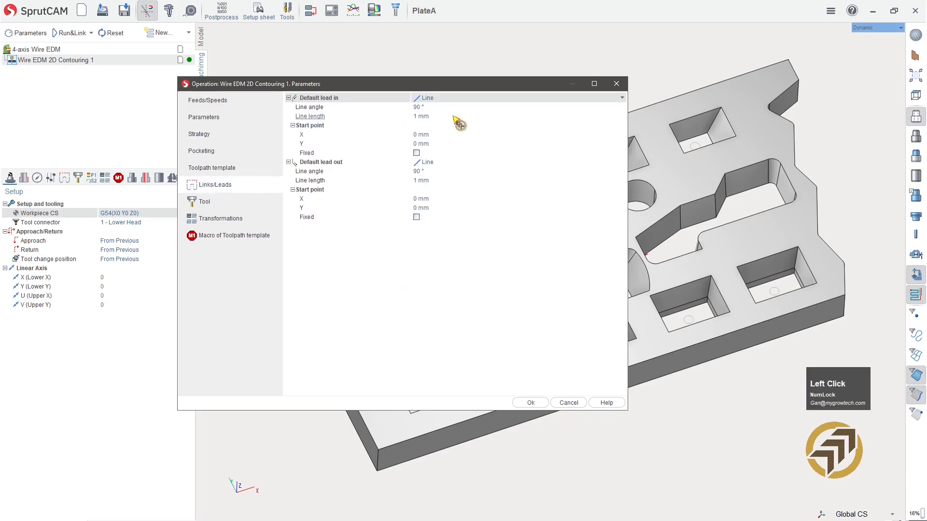
click(443, 98)
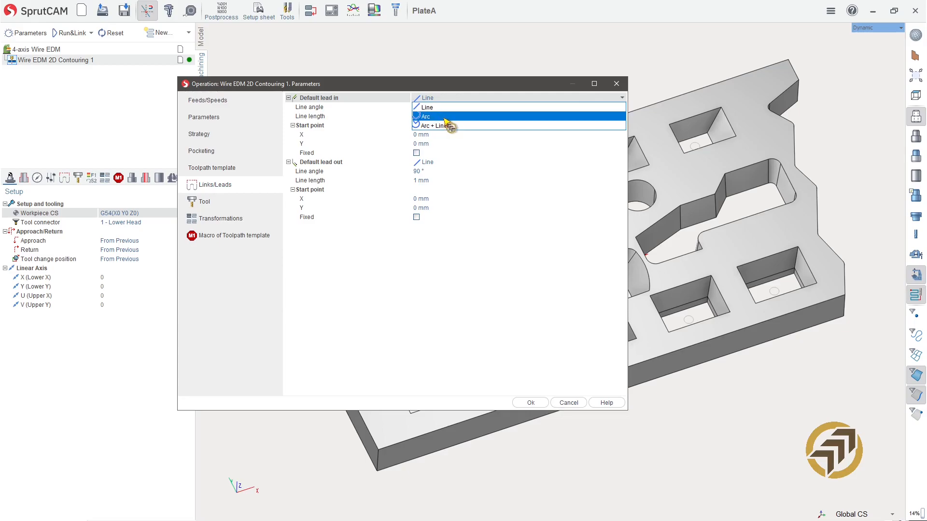
click(491, 284)
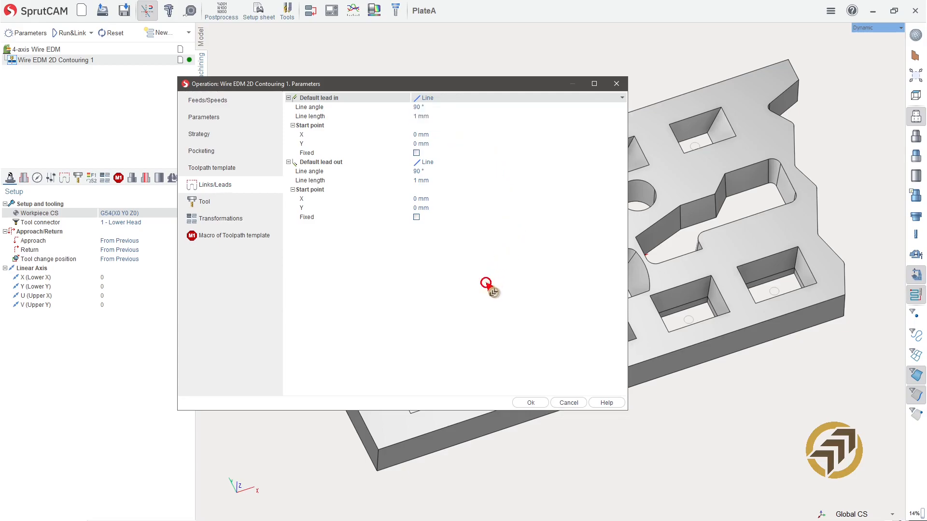
click(443, 117)
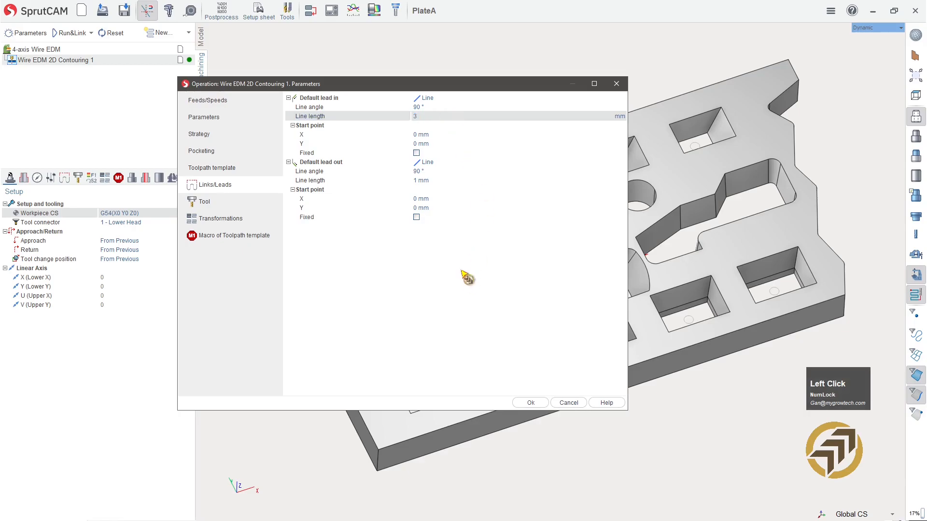
click(436, 180)
text(3)
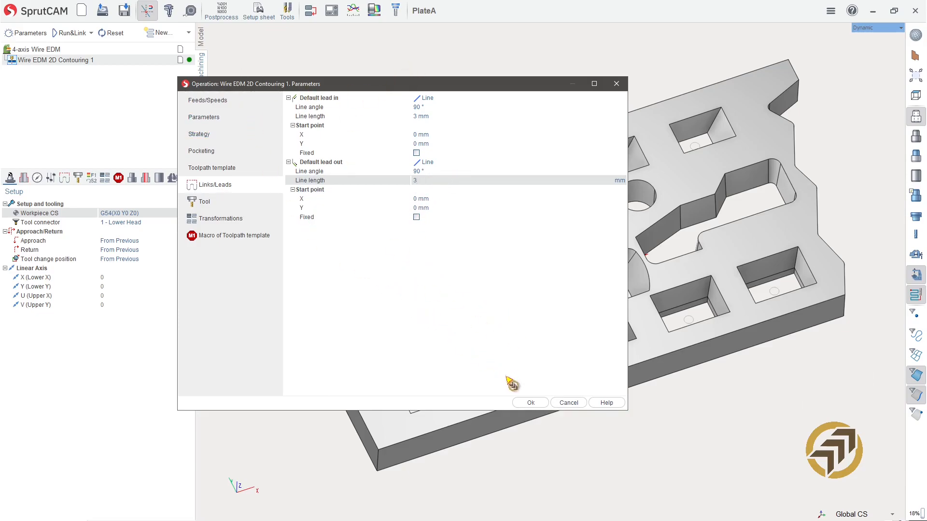
click(531, 404)
click(531, 404)
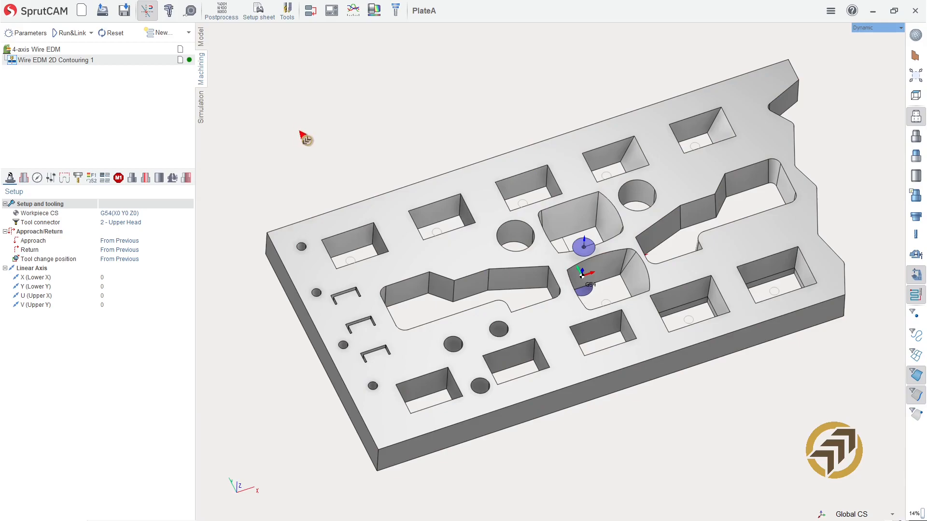
- Add a Wire EDM 2D item to the job assignment from the straight wall at the end of the stepped pocket
scroll(273, 207, down, 2)
scroll(581, 378, down, 2)
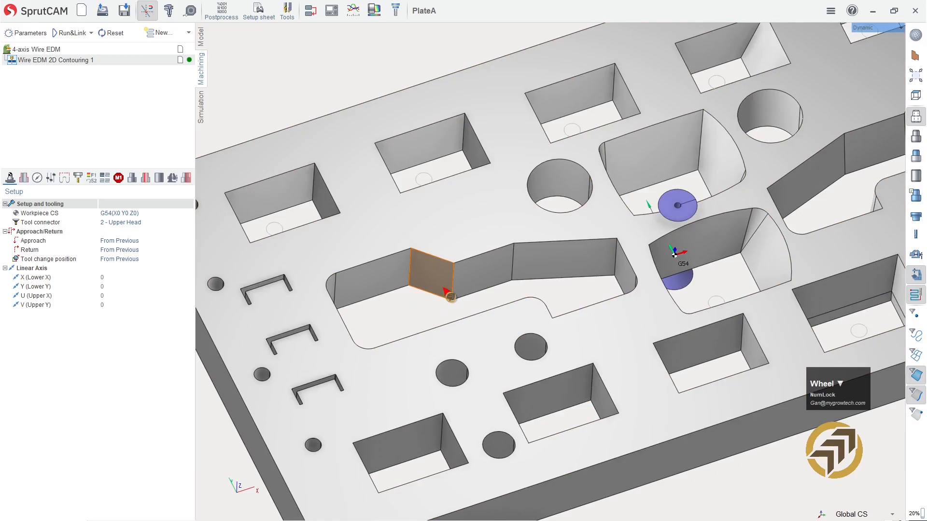
mouse_move(444, 289)
right_down()
mouse_move(435, 300)
mouse_move(441, 287)
right_up()
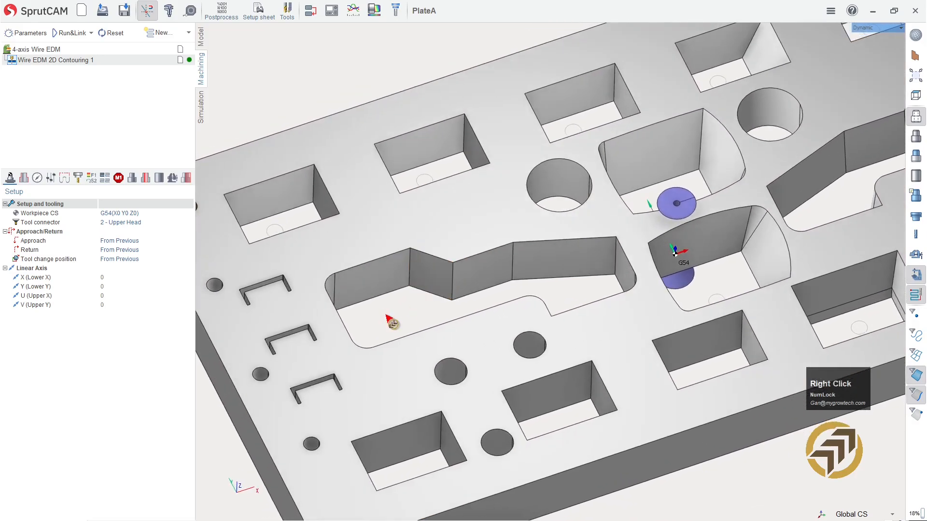
right_drag(397, 325, 386, 312)
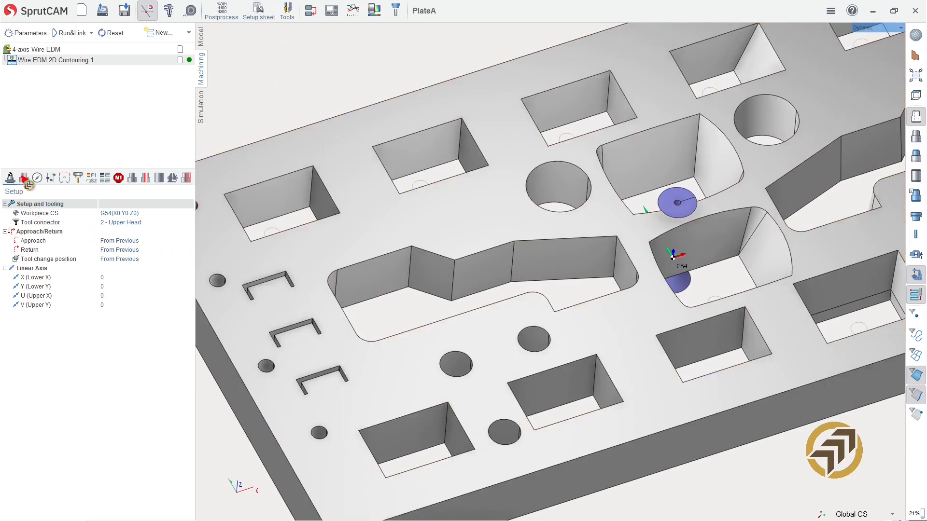
click(24, 179)
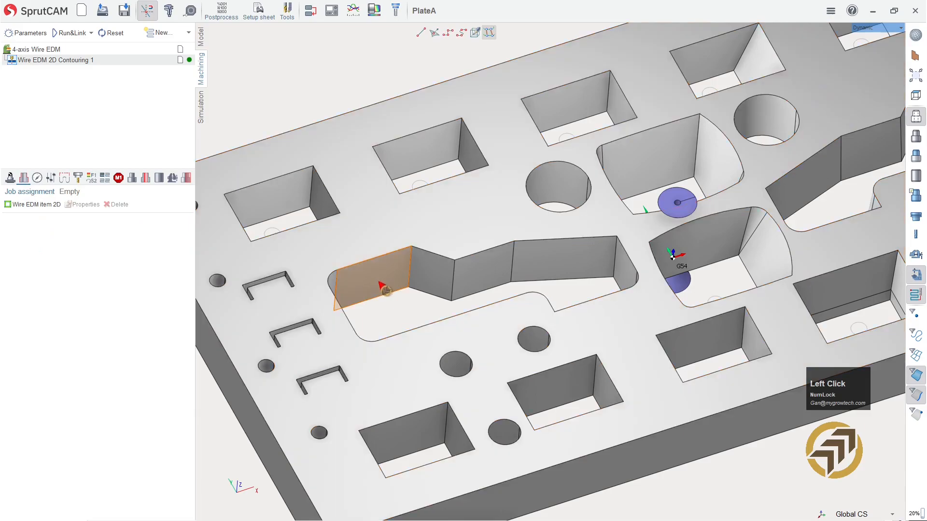
click(384, 283)
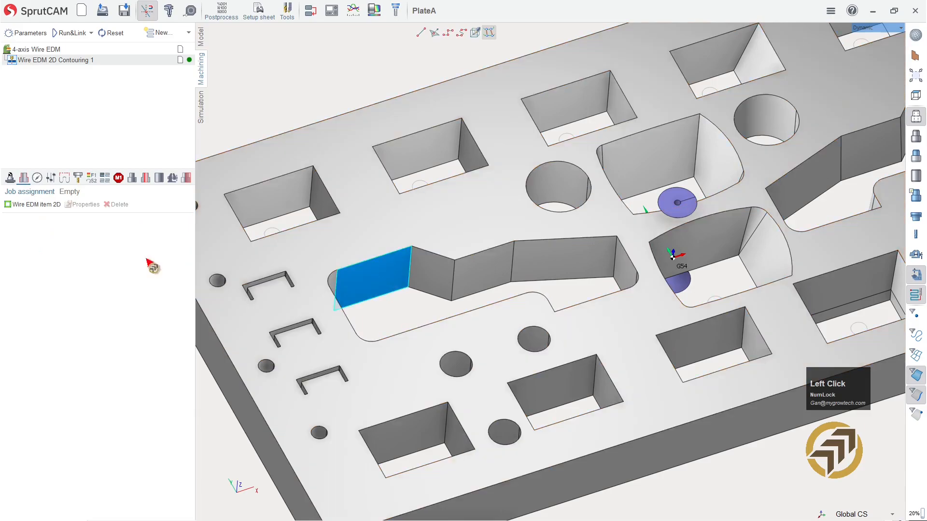
click(43, 206)
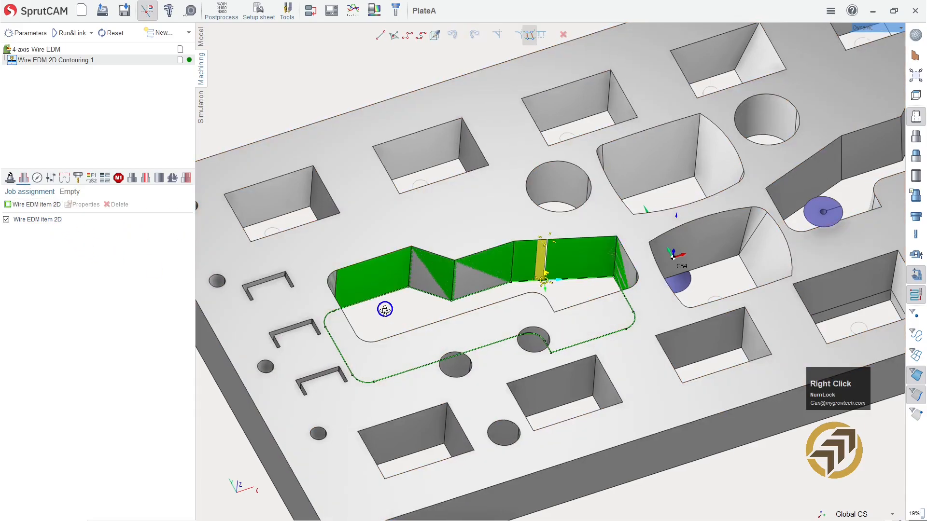
- Move the contour's entry point and its bridge to the straight wall nearest the small U-shaped slots
mouse_move(383, 309)
right_down()
mouse_move(368, 372)
mouse_move(391, 299)
mouse_move(390, 313)
right_up()
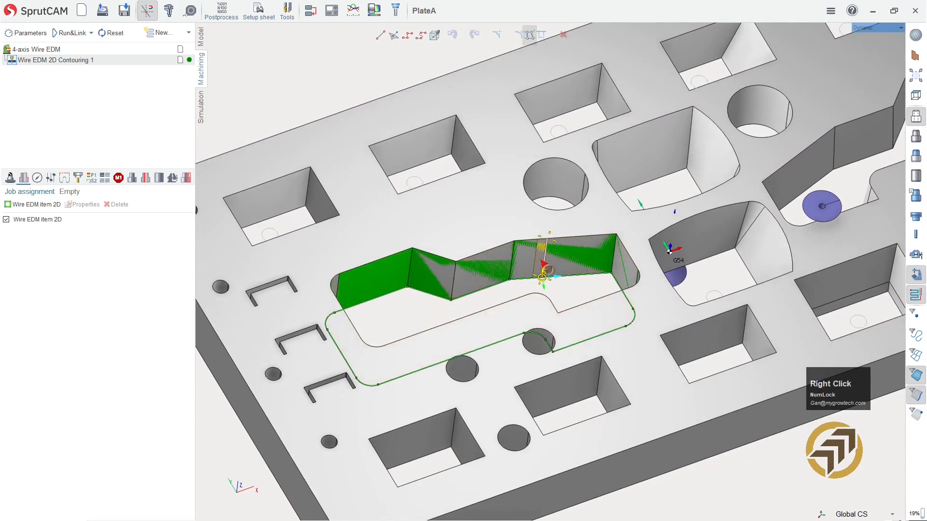
scroll(563, 294, down, 3)
scroll(579, 317, up, 5)
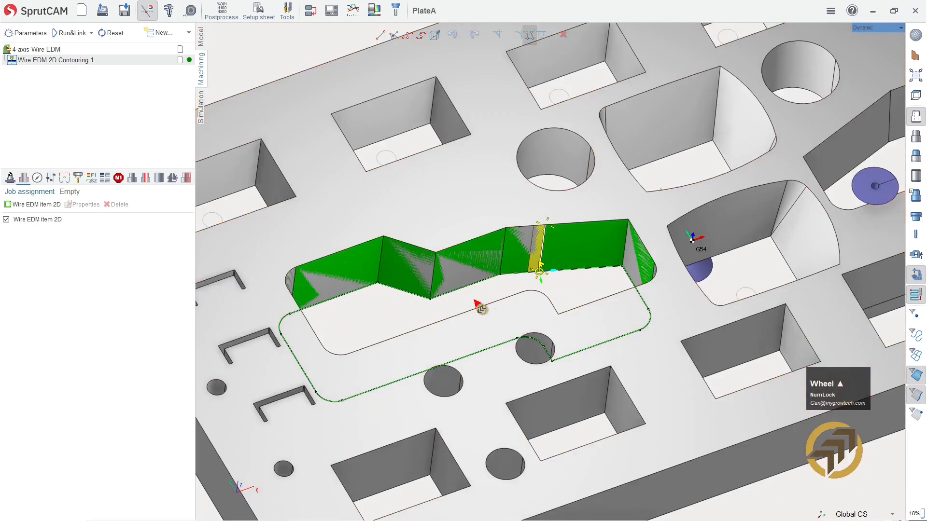
right_drag(478, 306, 521, 263)
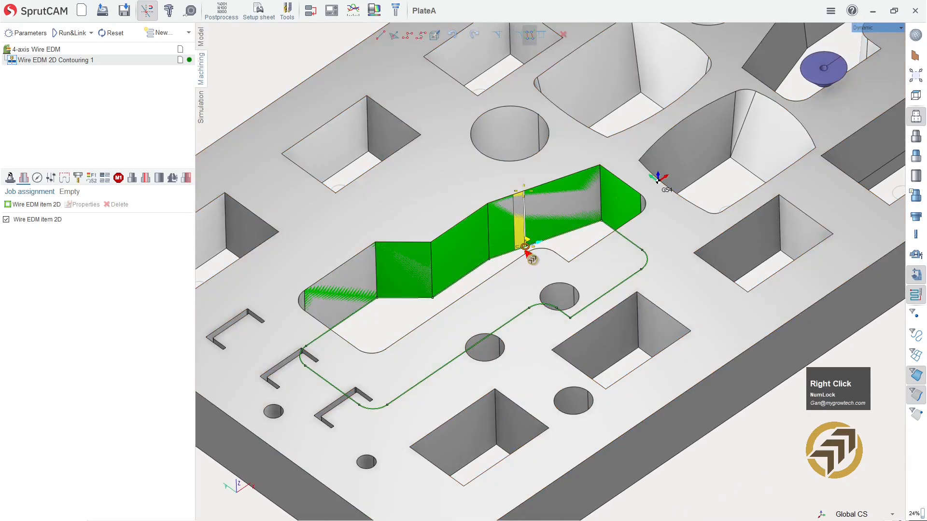
mouse_move(525, 250)
mouse_down()
mouse_move(456, 352)
mouse_move(364, 331)
mouse_move(375, 339)
mouse_up()
- Calculate the operation's toolpath with Run&Link for the relocated entry point
right_drag(425, 458, 372, 320)
scroll(416, 331, up, 4)
scroll(499, 318, down, 3)
mouse_move(499, 318)
right_down()
mouse_move(503, 331)
mouse_move(499, 315)
mouse_move(484, 311)
right_up()
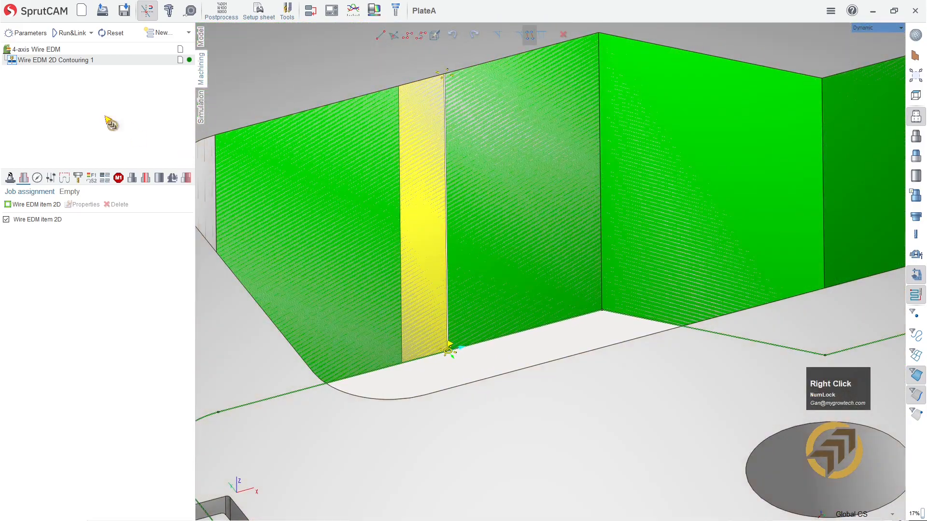
click(73, 33)
right_drag(372, 169, 378, 181)
click(63, 33)
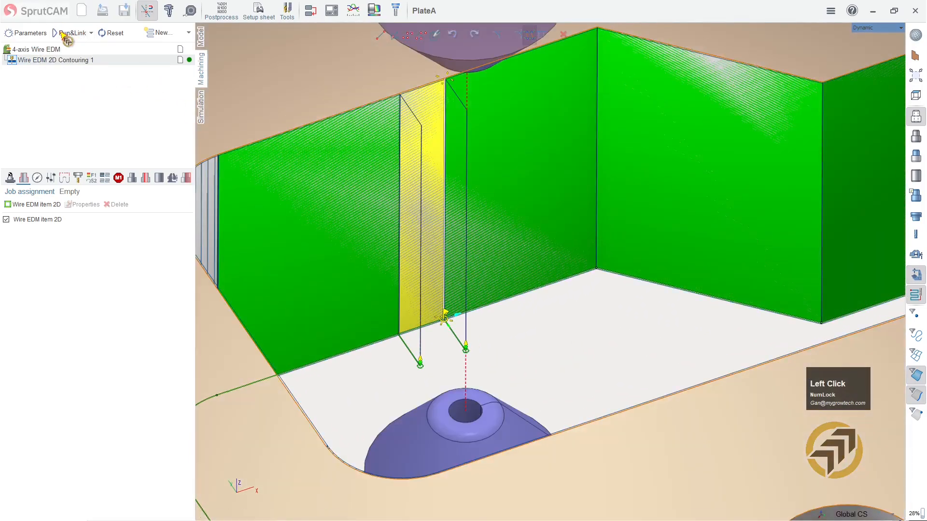
- Set the lead-in line's length to 5 mm and its inner segment to 5 mm as well
scroll(406, 333, down, 2)
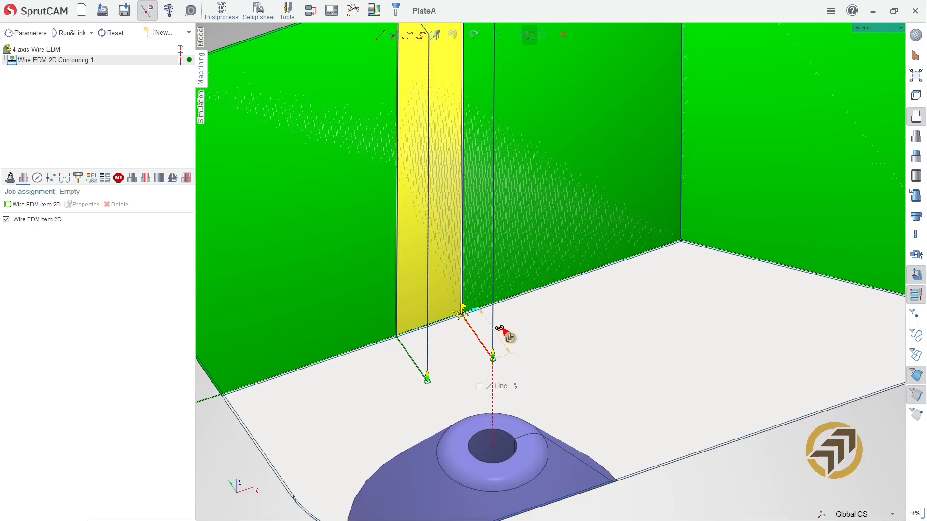
click(500, 330)
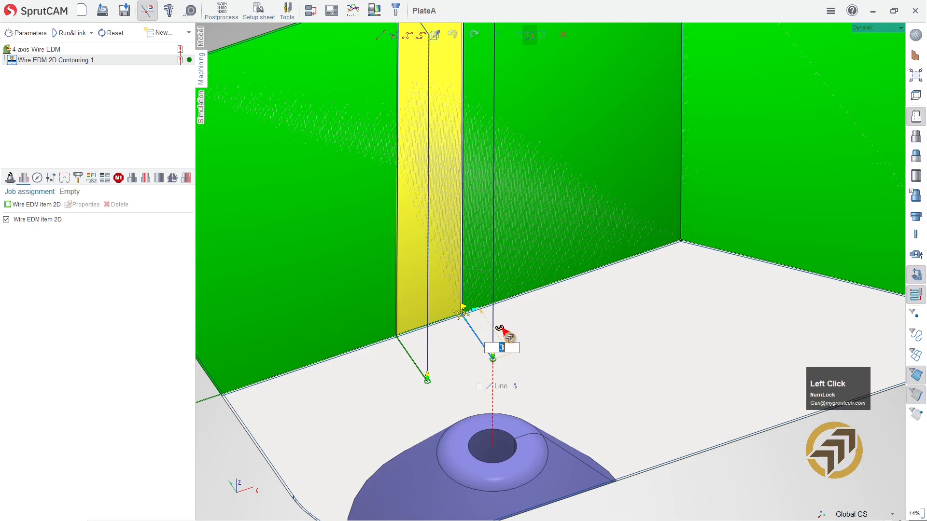
key(Return)
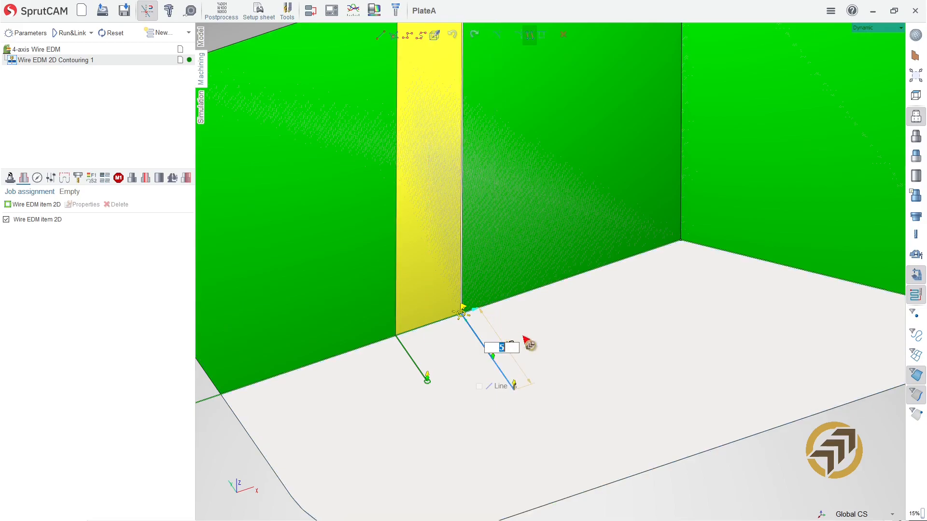
click(500, 368)
click(463, 353)
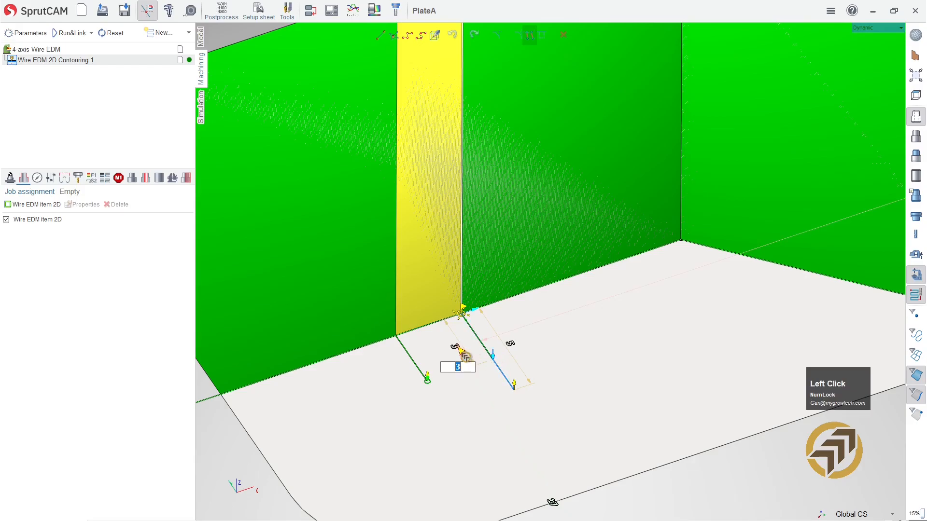
text(5)
key(Return)
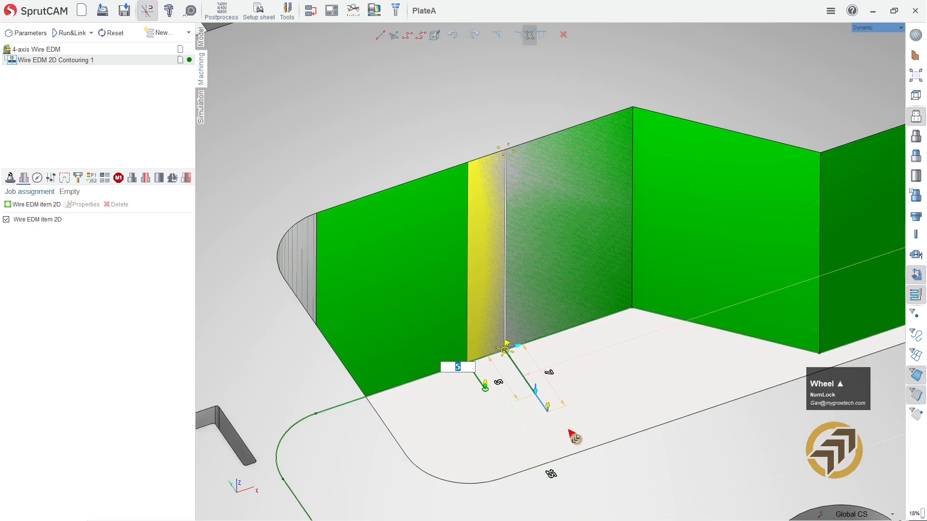
- Shorten the lead-in by merging its outer end point onto the end of the 5 mm segment
scroll(575, 437, down, 2)
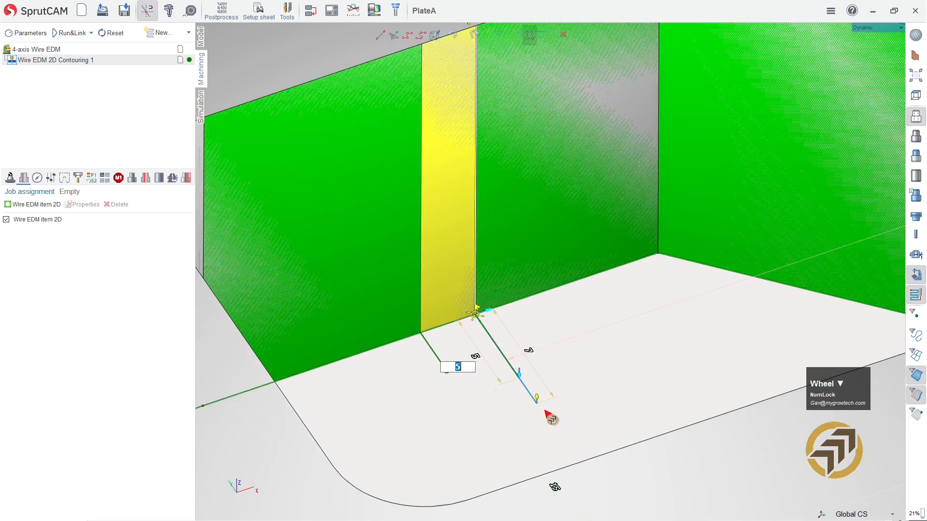
click(524, 385)
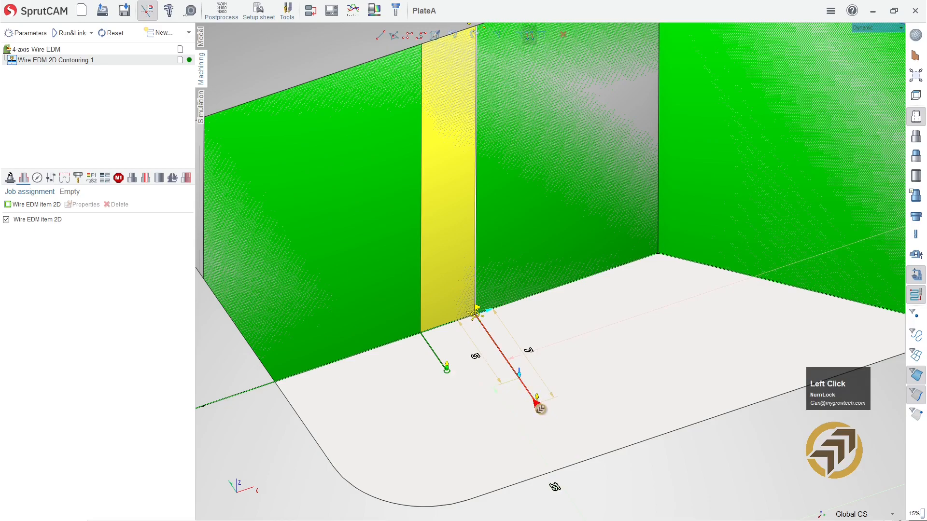
click(525, 382)
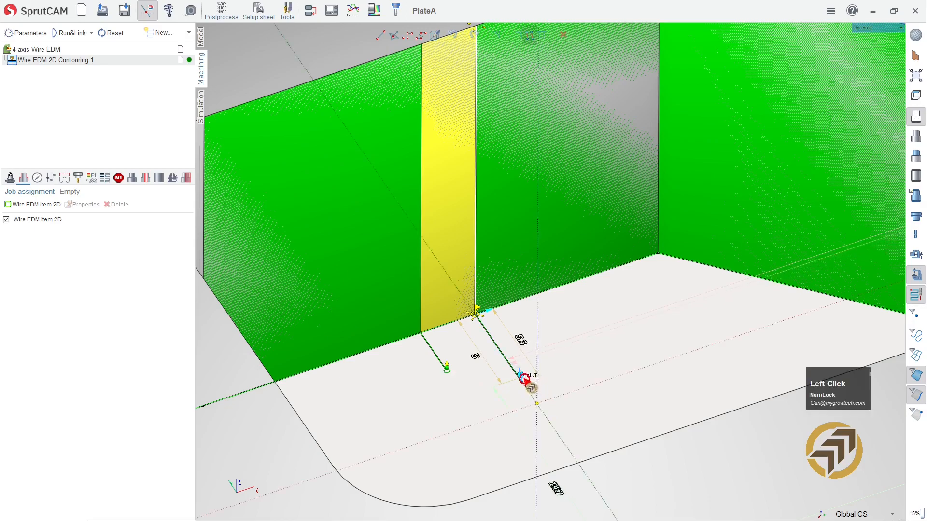
click(519, 410)
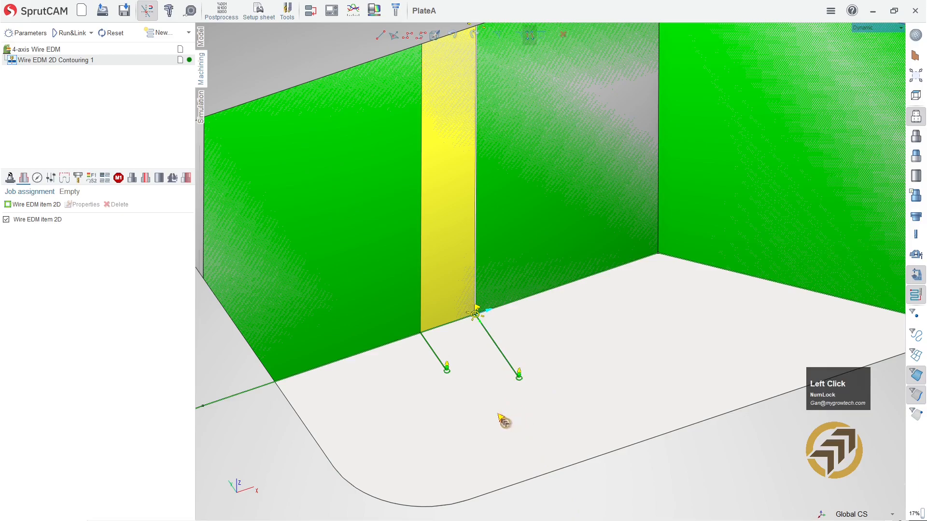
- Set the size of the bridge beside the entry point to 5 mm
scroll(501, 405, up, 1)
scroll(473, 389, down, 1)
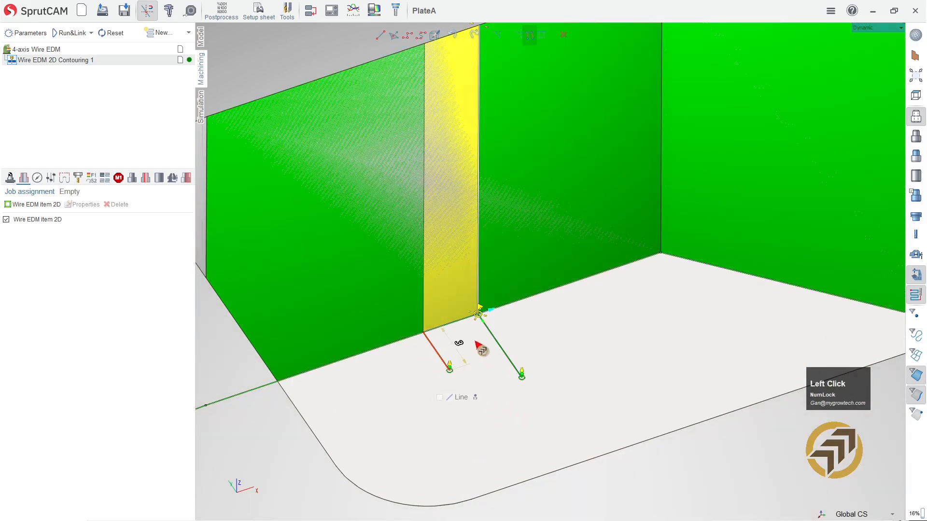
click(516, 403)
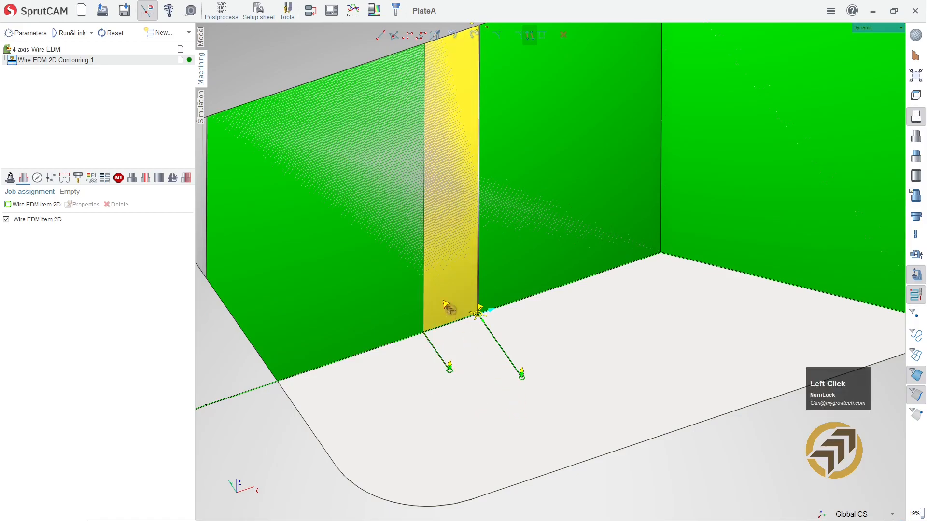
click(451, 298)
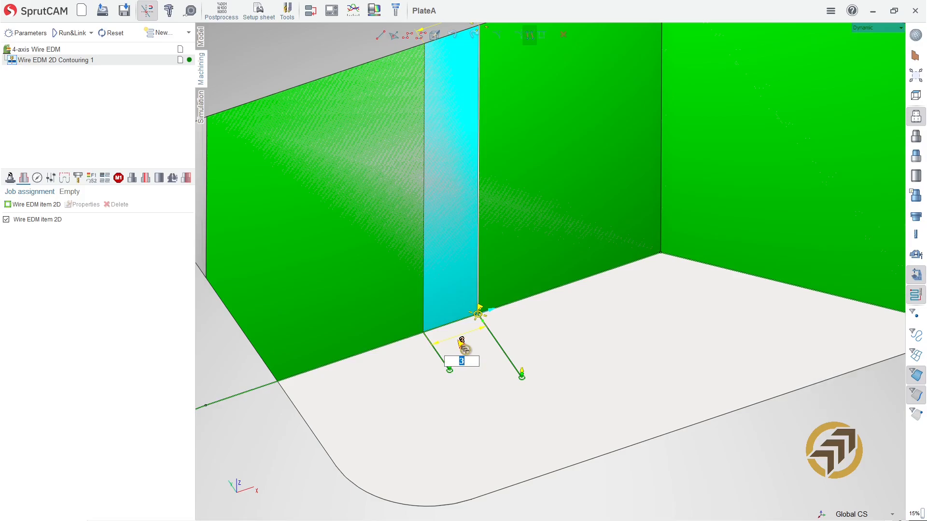
text(5)
key(Return)
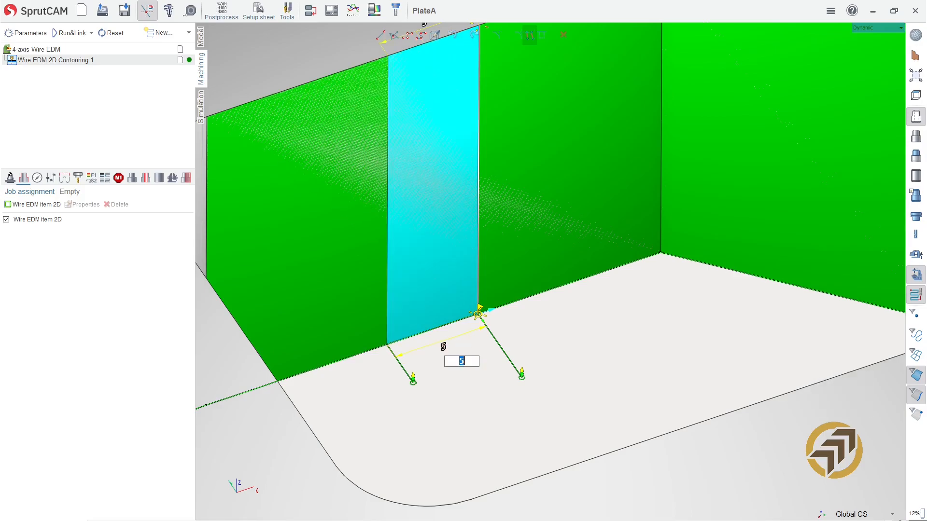
scroll(546, 420, up, 5)
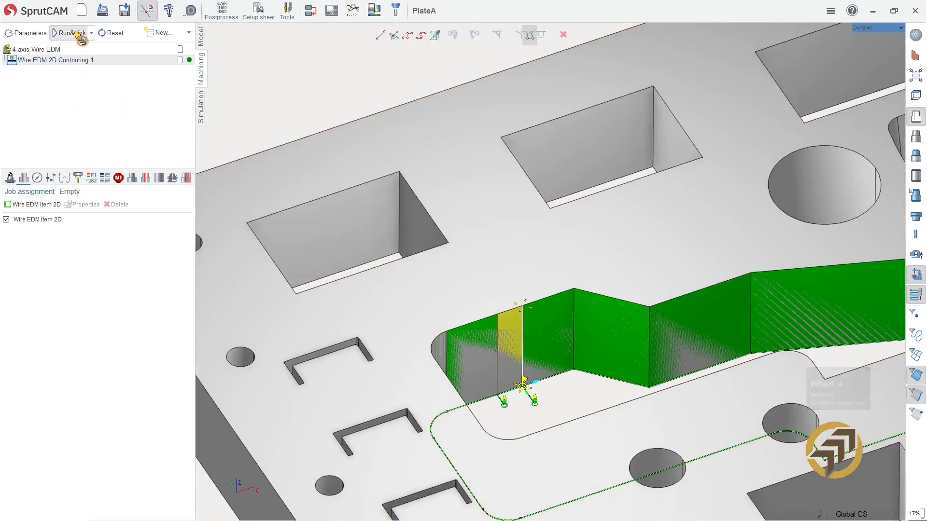
- Recalculate the toolpath with Run&Link and inspect the resulting wire path around the stepped pocket
click(73, 33)
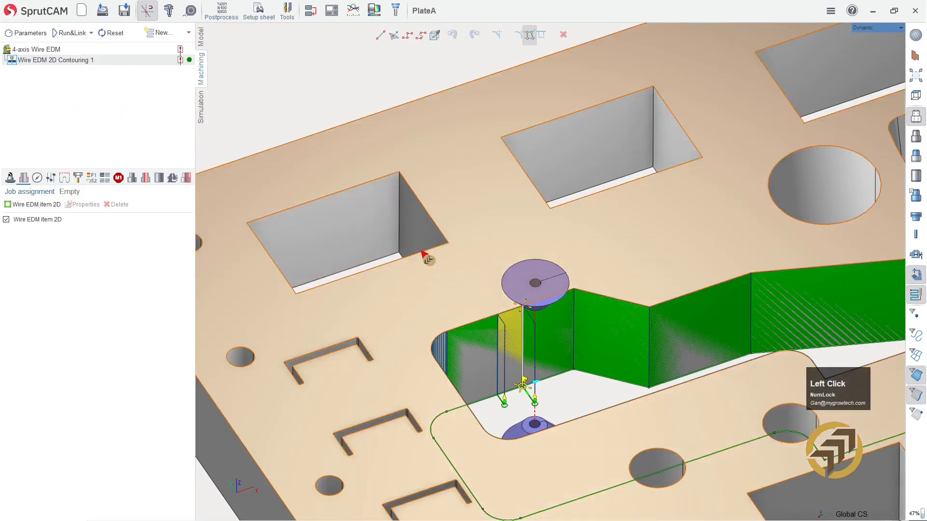
right_drag(423, 254, 447, 275)
scroll(512, 326, up, 5)
scroll(482, 323, down, 3)
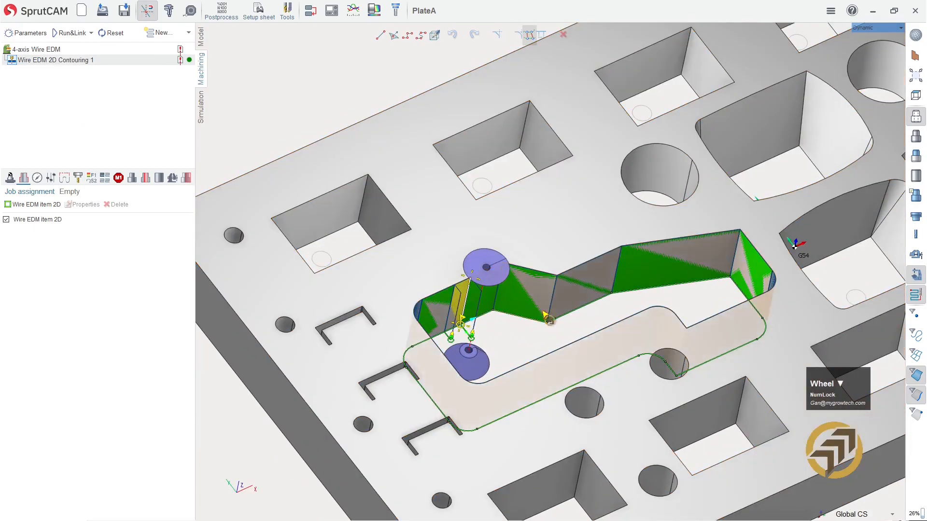
scroll(548, 303, down, 2)
right_drag(550, 305, 596, 273)
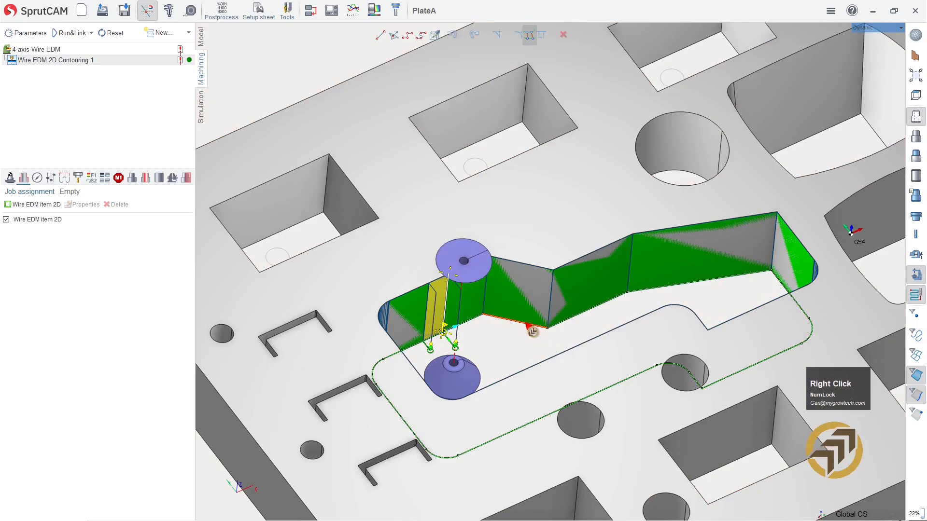
right_drag(534, 327, 511, 358)
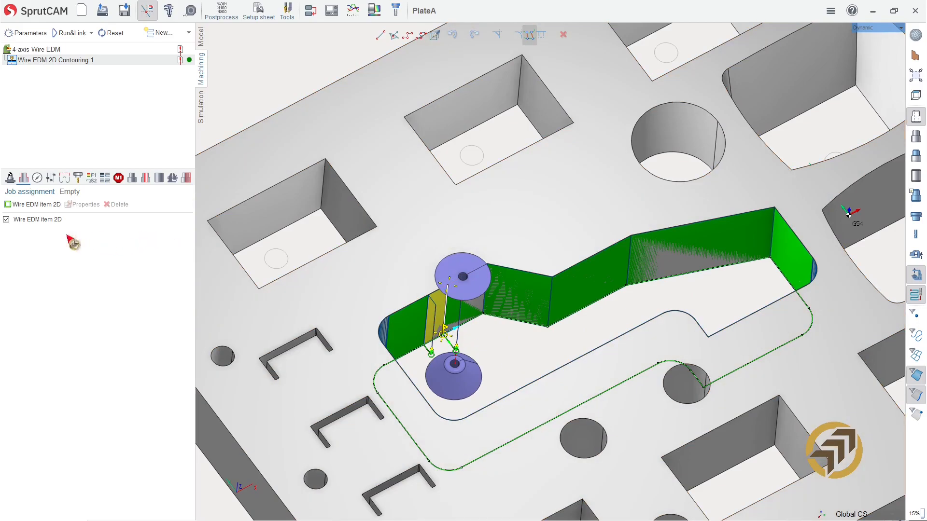
- Set the auto bridge count to 3 in the Wire EDM 2D item's properties
click(38, 221)
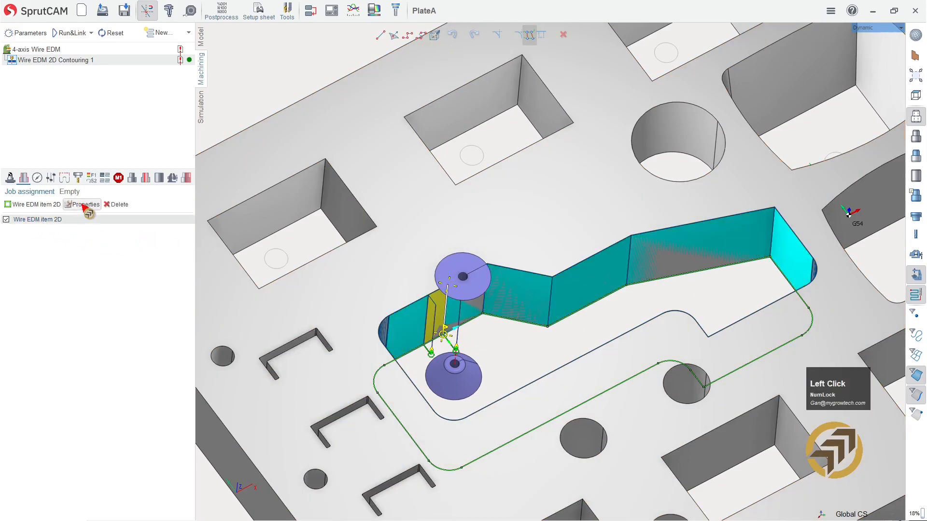
click(84, 204)
click(89, 160)
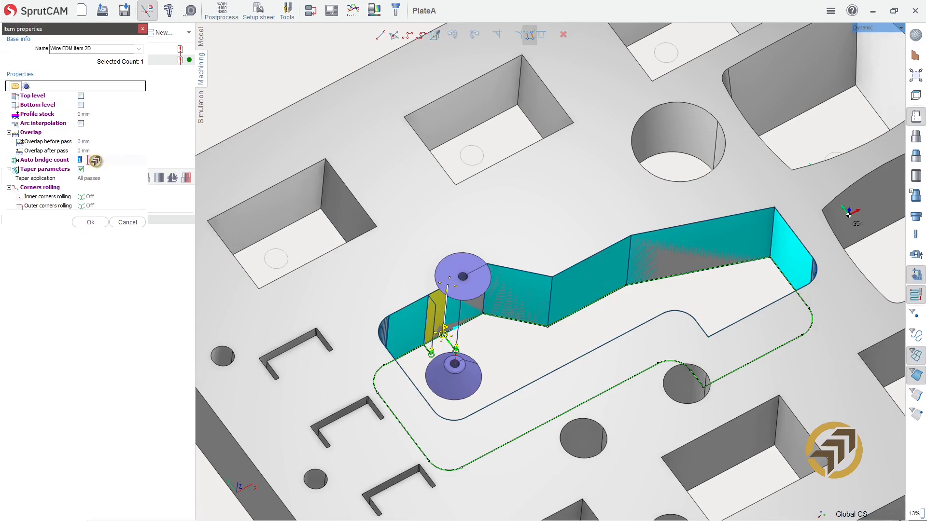
text(3)
click(91, 222)
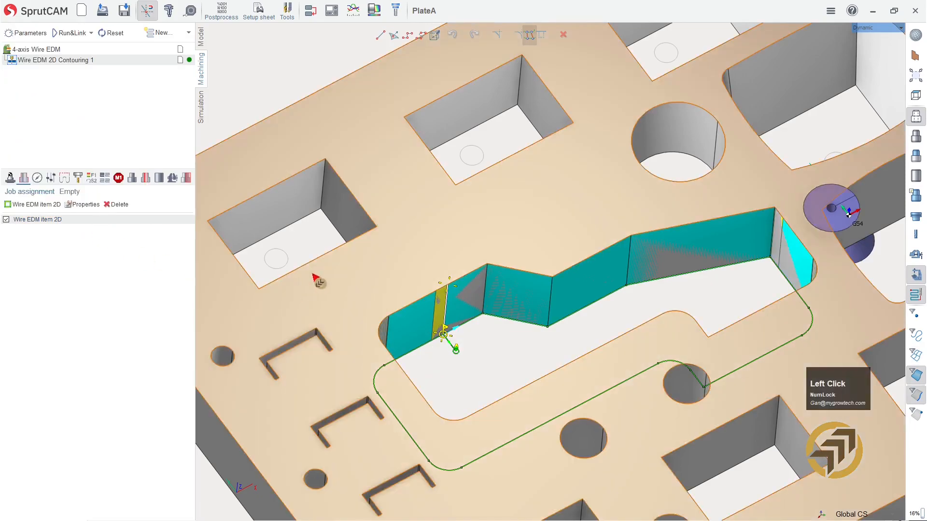
- Move the bridge at the stepped pocket's corner along the short end wall, away from the corner
right_drag(313, 278, 352, 352)
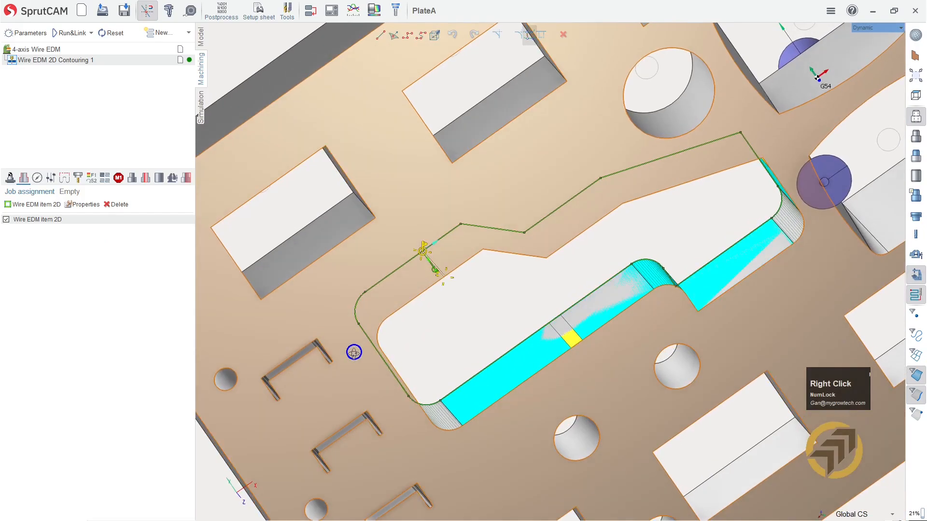
right_drag(671, 257, 686, 132)
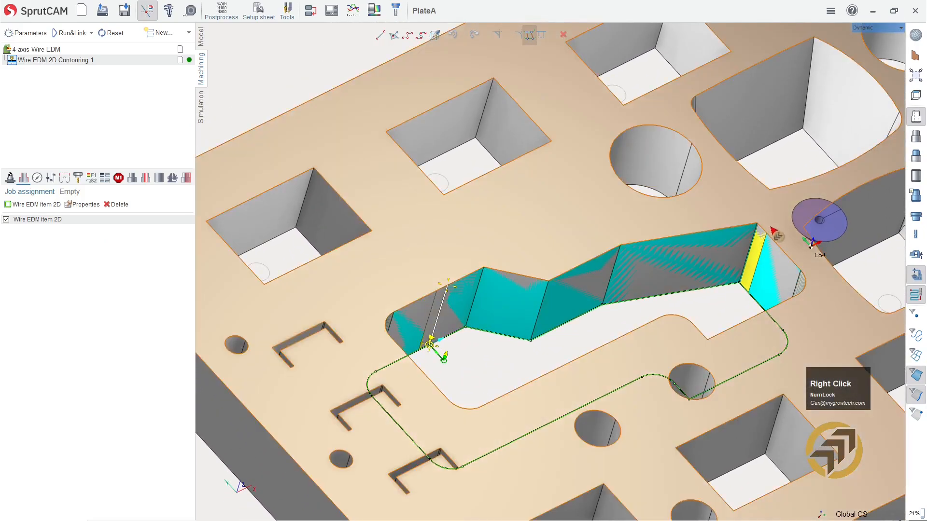
scroll(733, 322, down, 5)
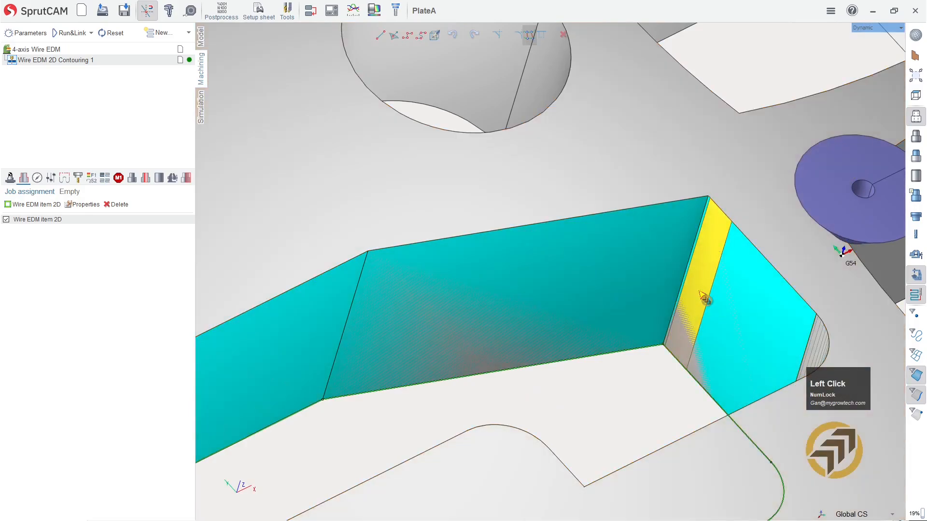
click(702, 295)
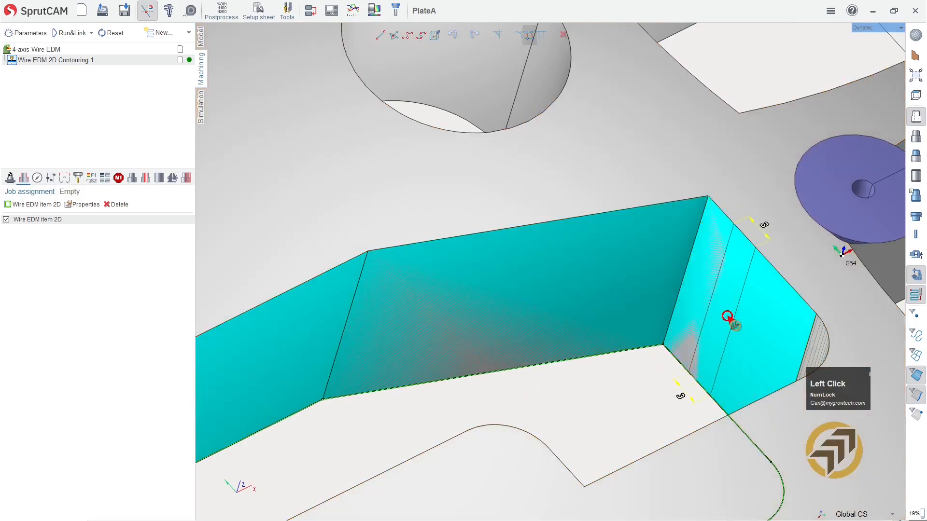
click(746, 342)
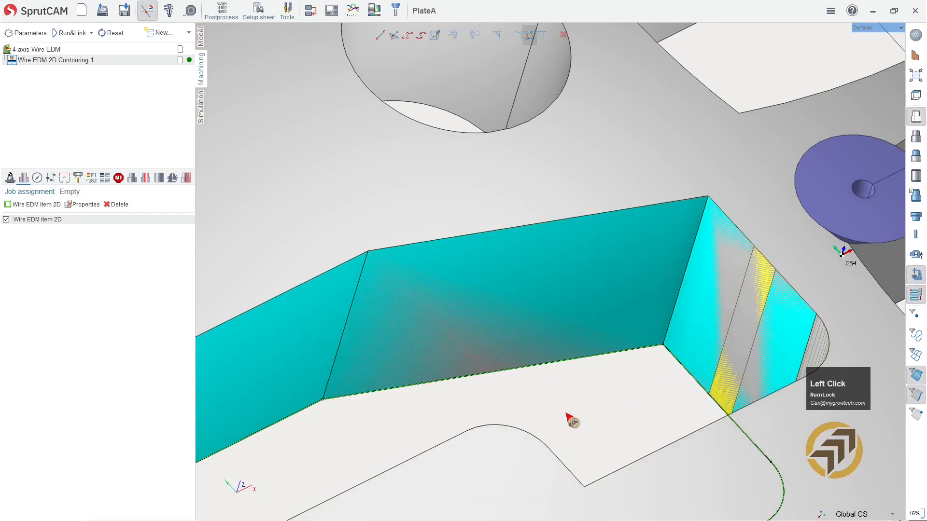
- Recalculate the toolpath with Run&Link using the repositioned bridge on the stepped pocket
scroll(570, 420, down, 5)
right_drag(575, 352, 540, 334)
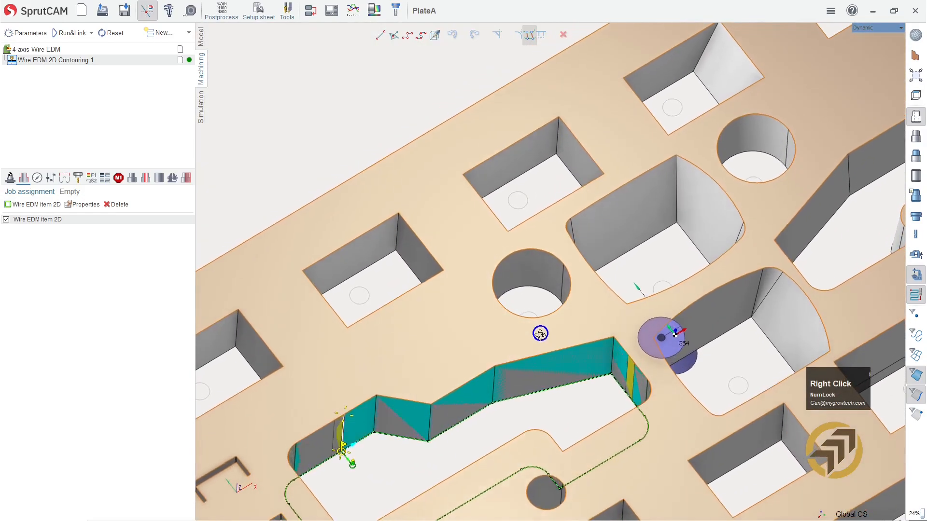
scroll(501, 368, up, 3)
scroll(438, 445, down, 3)
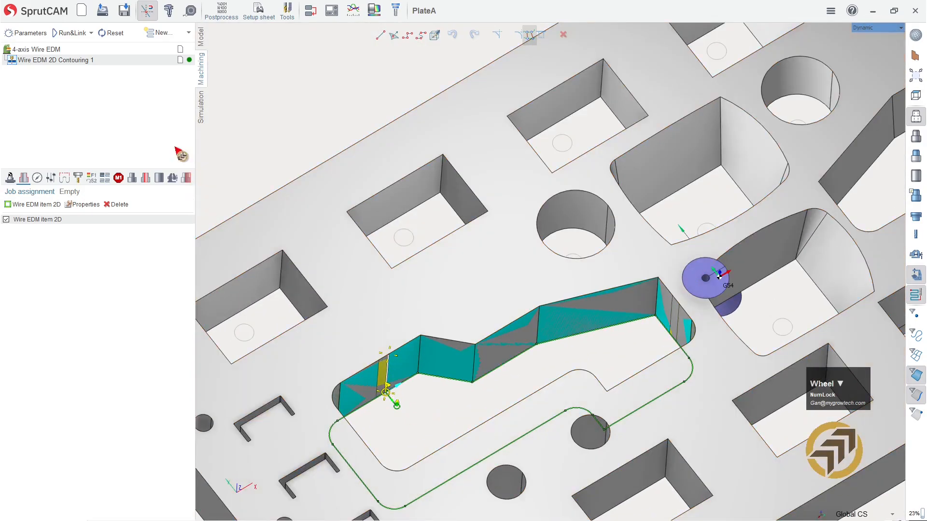
click(67, 35)
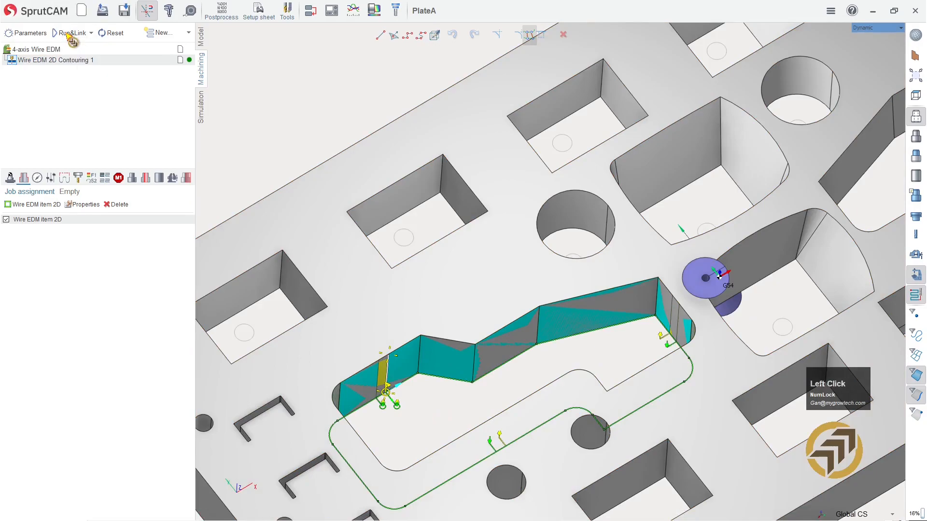
right_drag(475, 213, 492, 194)
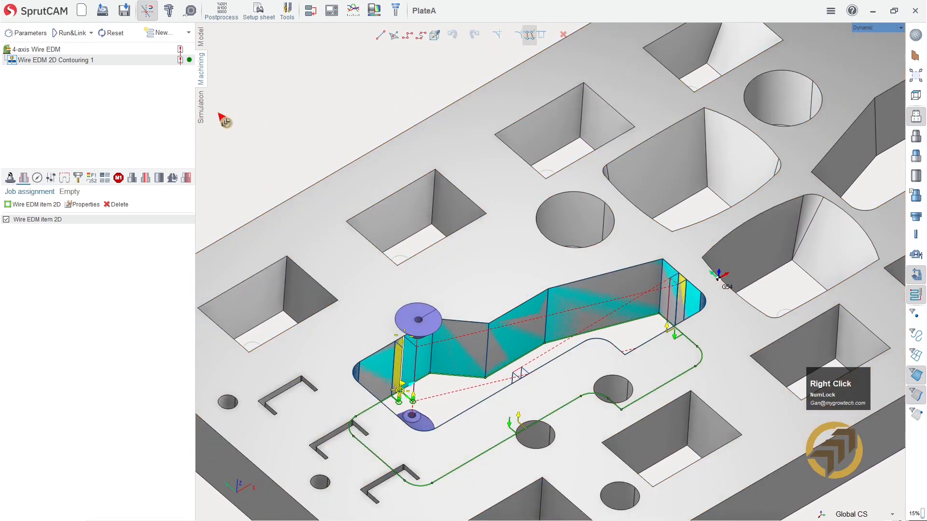
- Open the machining simulation of Wire EDM 2D Contouring 1, return it to the start and enable Optional Stop
click(202, 116)
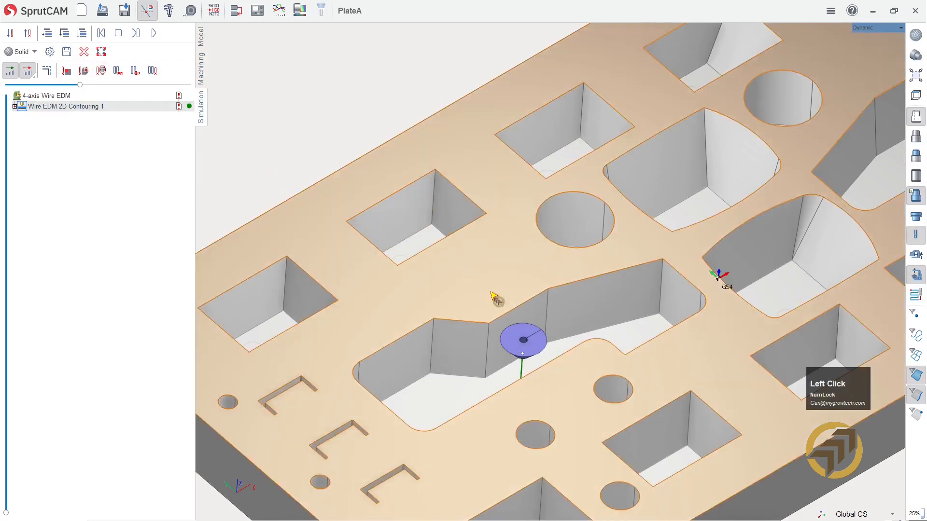
mouse_move(496, 296)
right_down()
mouse_move(452, 308)
mouse_move(491, 289)
right_up()
scroll(483, 333, up, 5)
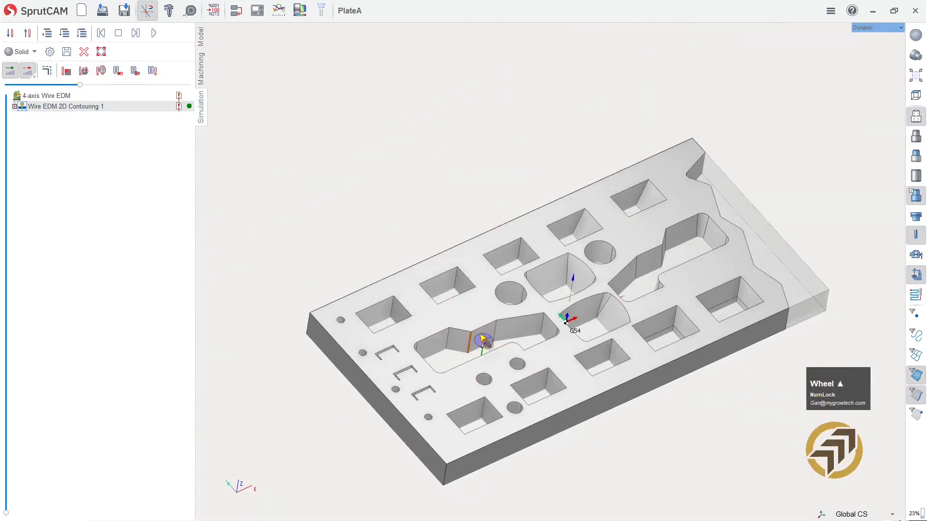
scroll(473, 400, down, 3)
scroll(473, 401, down, 3)
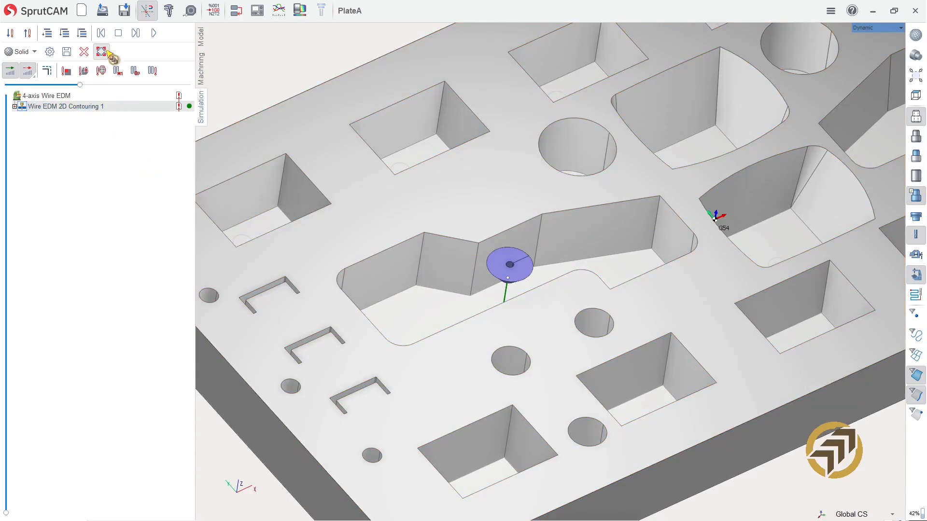
click(67, 35)
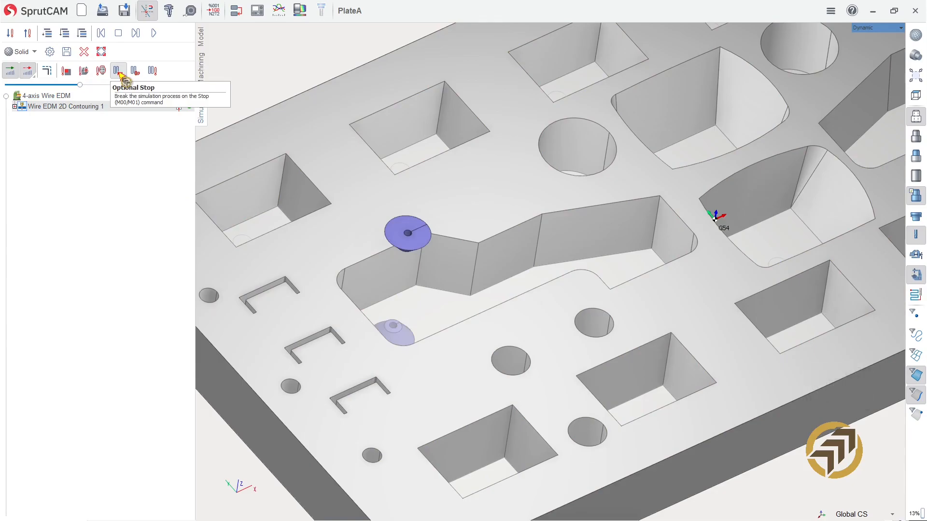
click(118, 71)
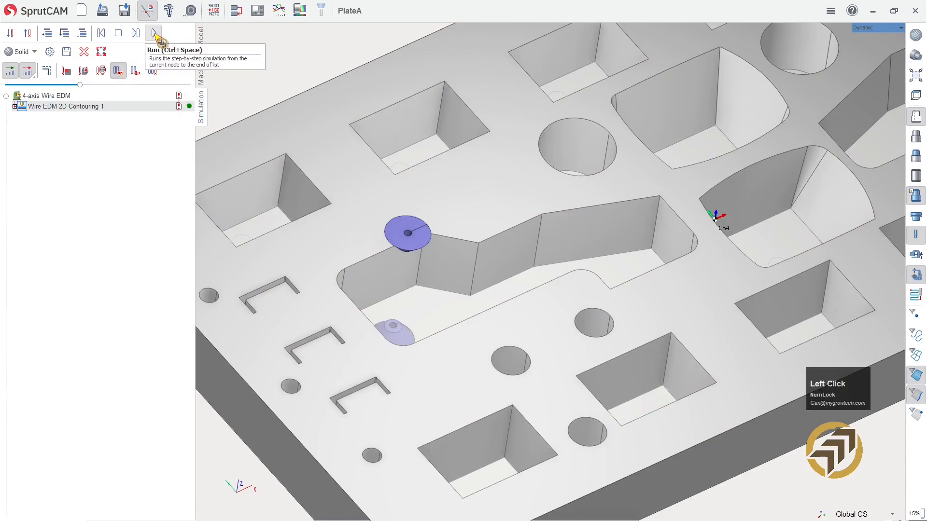
- Run the simulation to the optional stop, and resume it to cut the bridges through to the end
click(154, 34)
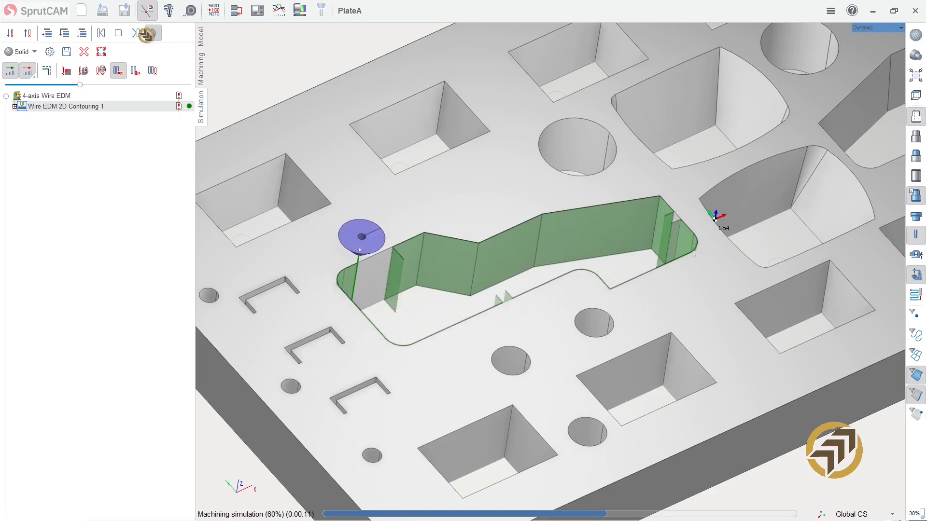
click(147, 33)
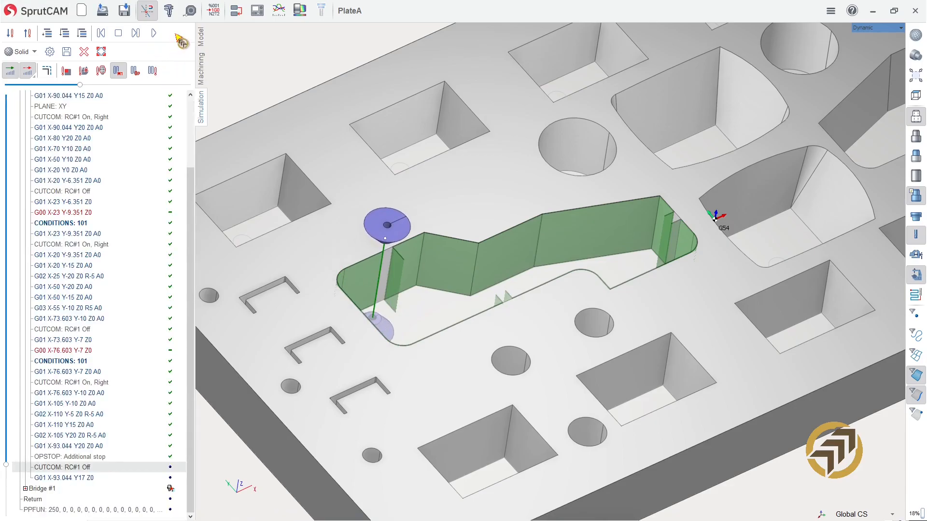
click(154, 34)
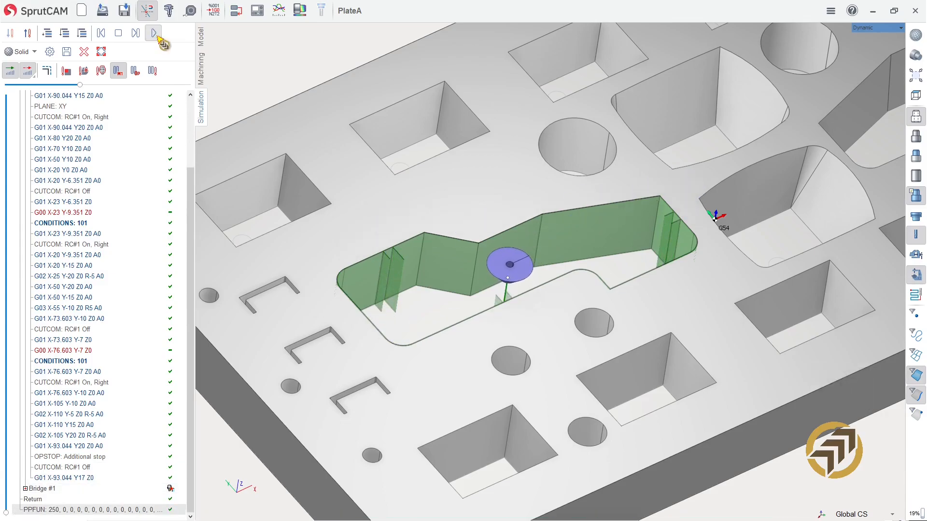
- Return to the machining setup and examine the calculated wire path, bridges and lead-ins around the stepped pocket
click(201, 70)
scroll(362, 308, up, 3)
scroll(363, 308, down, 5)
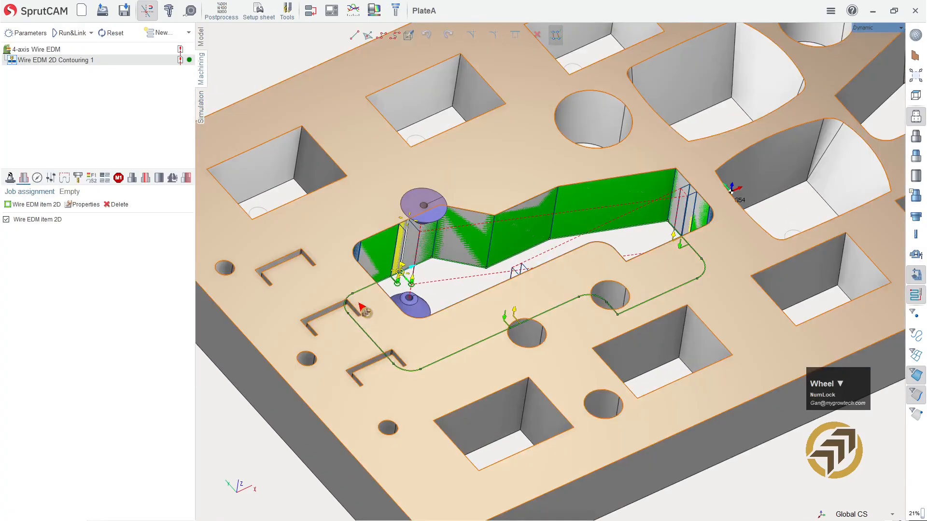
scroll(362, 308, down, 2)
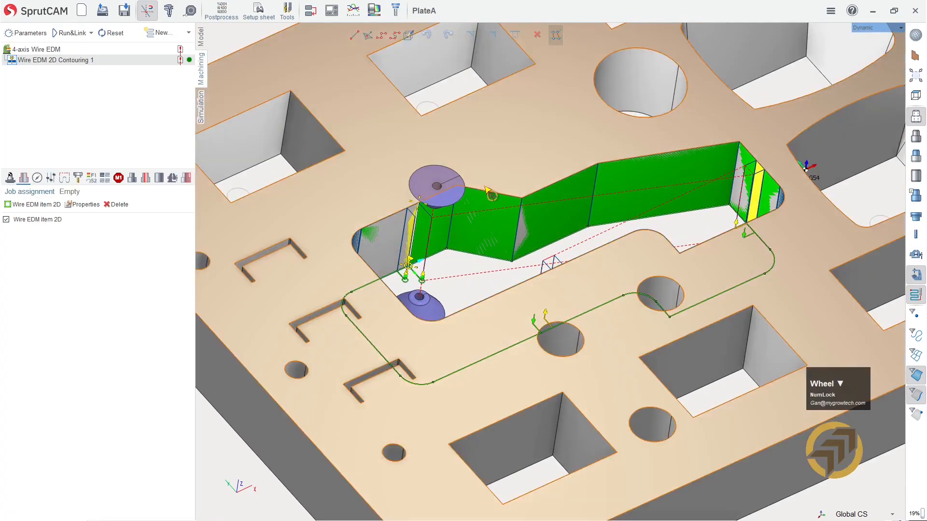
mouse_move(371, 303)
right_down()
mouse_move(467, 267)
mouse_move(478, 207)
right_up()
mouse_move(489, 288)
right_down()
mouse_move(484, 252)
mouse_move(487, 274)
right_up()
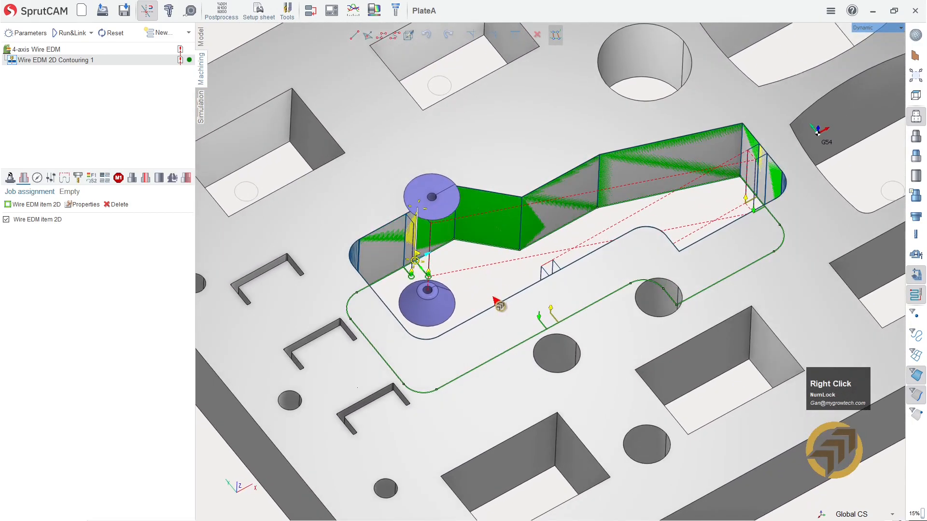
scroll(499, 299, up, 3)
scroll(496, 290, down, 4)
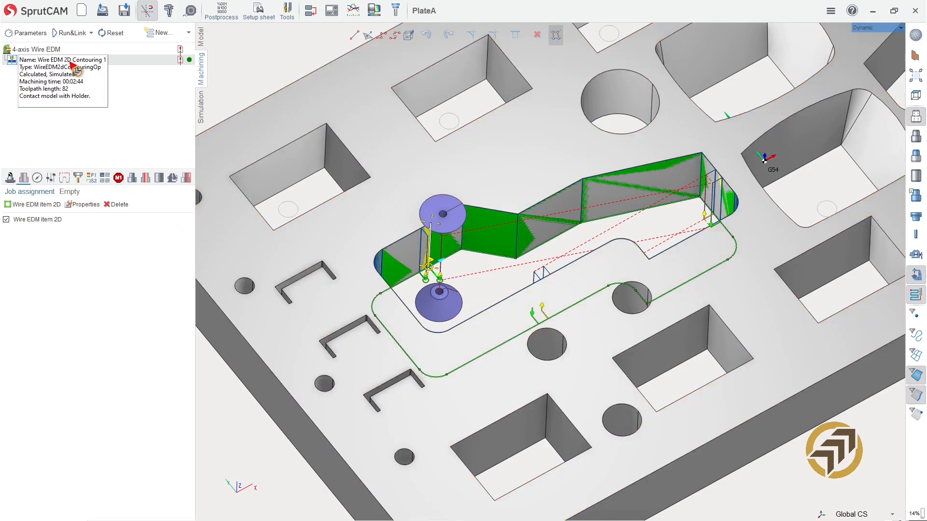
- Rename the Wire EDM 2D Contouring 1 operation as My xxx 1 cut
click(54, 64)
right_click(54, 63)
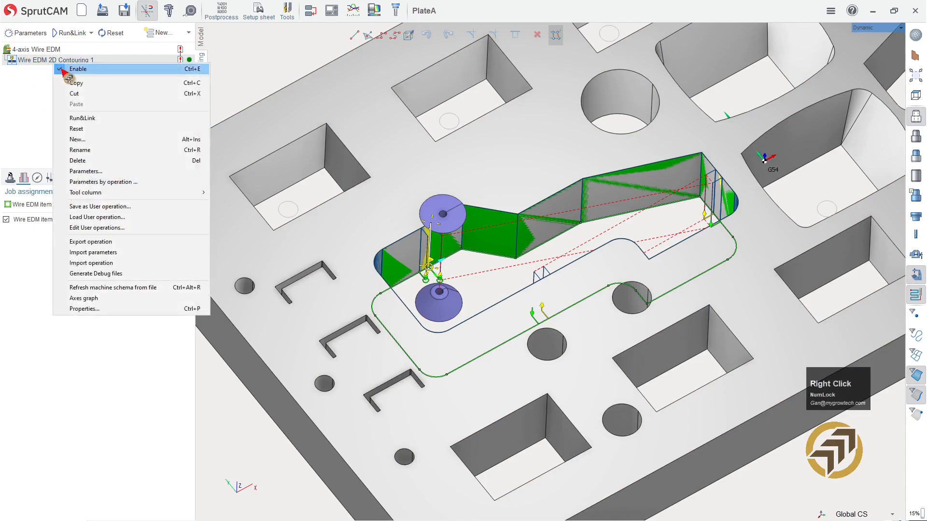
click(92, 153)
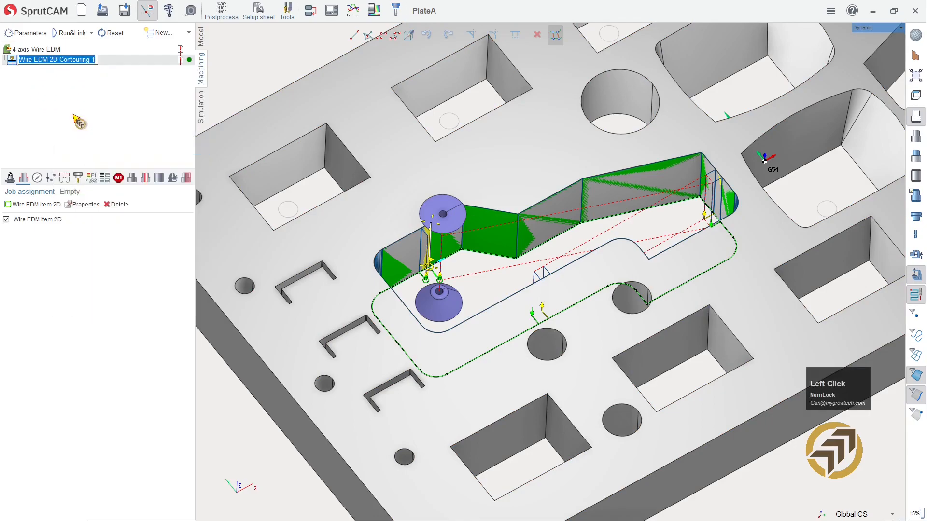
text(My xxx 1 cut)
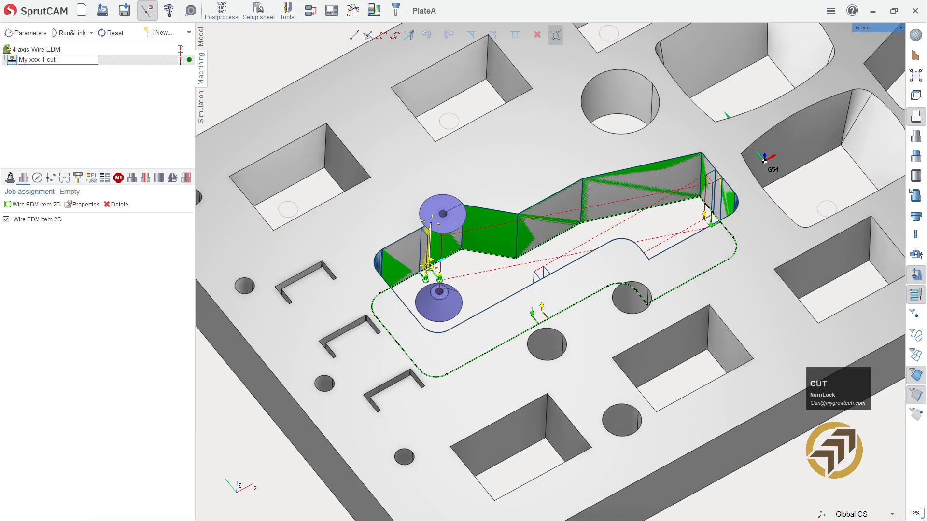
key(Return)
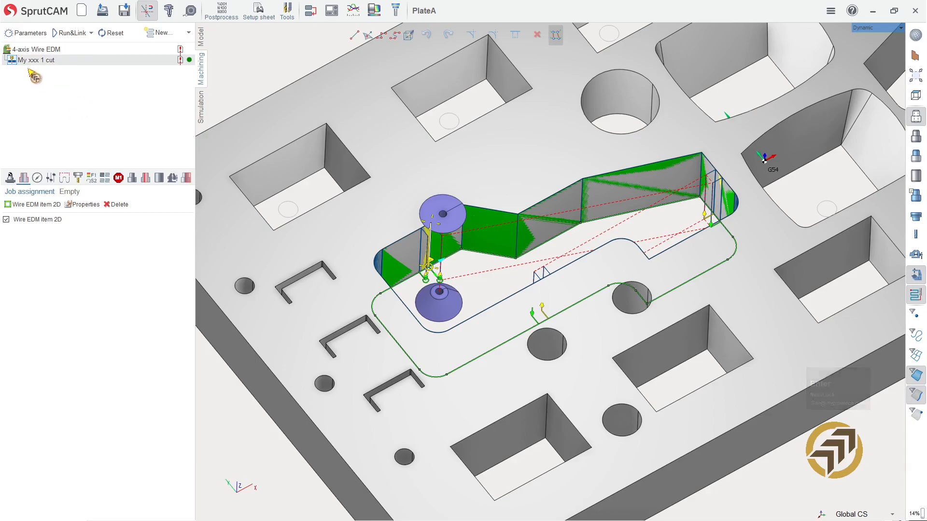
- Save the My xxx 1 cut operation as a user operation, keeping the settings offered
right_click(50, 62)
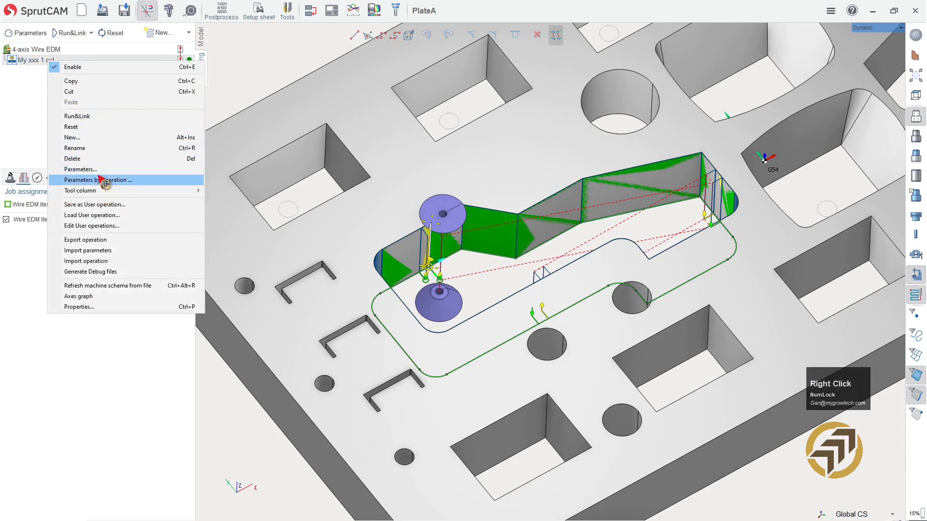
click(115, 204)
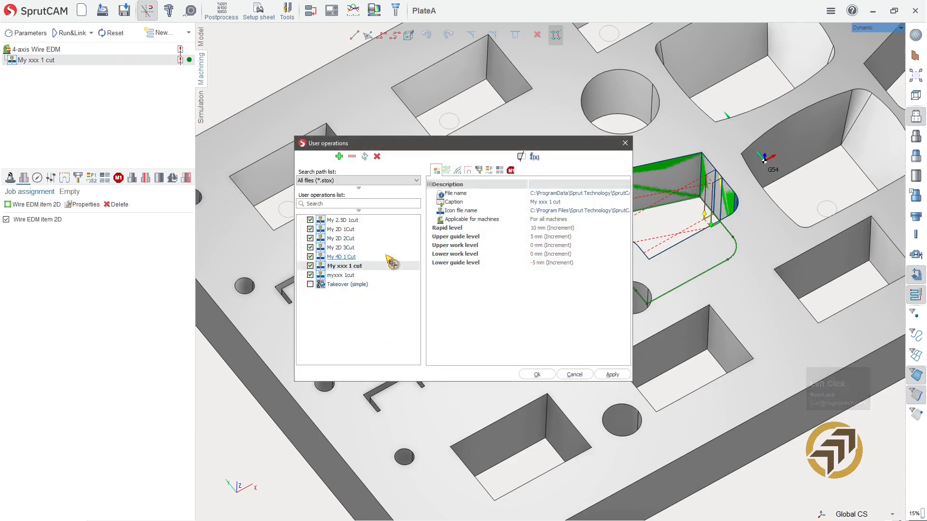
click(538, 375)
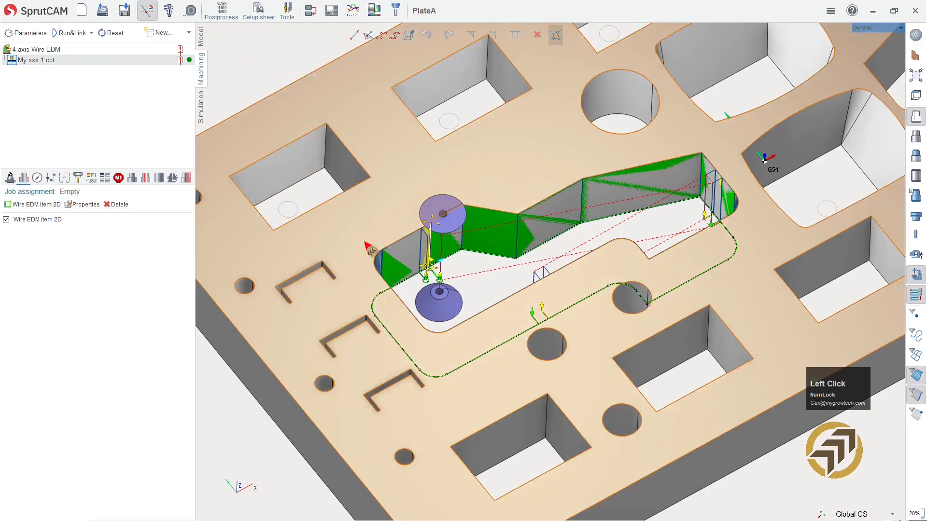
- Examine the plate's pockets, holes and start-hole circles in the geometry model, finishing with the Top view
scroll(572, 374, up, 3)
right_drag(638, 463, 679, 430)
mouse_move(590, 343)
right_down()
mouse_move(484, 209)
mouse_move(509, 224)
right_up()
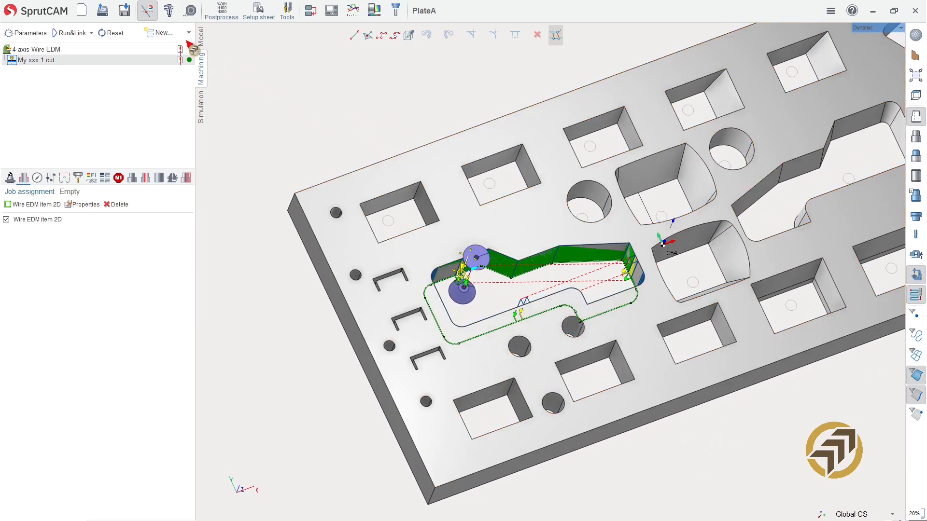
click(202, 40)
right_drag(393, 159, 428, 151)
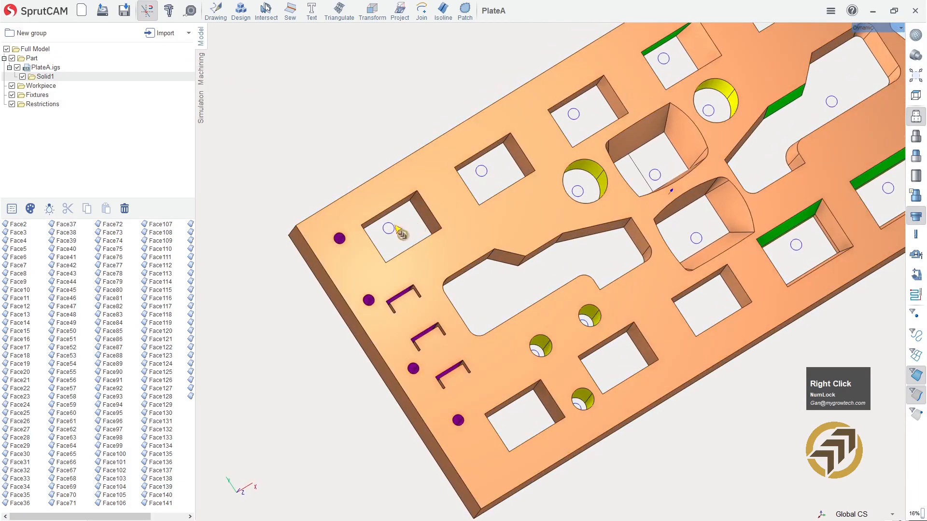
mouse_move(359, 87)
right_down()
mouse_move(331, 91)
mouse_move(351, 80)
right_up()
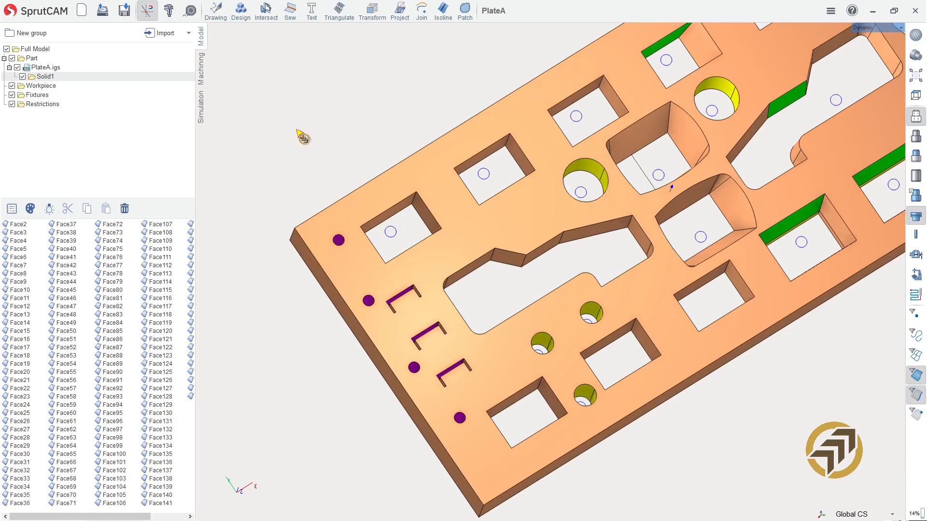
right_drag(302, 155, 286, 174)
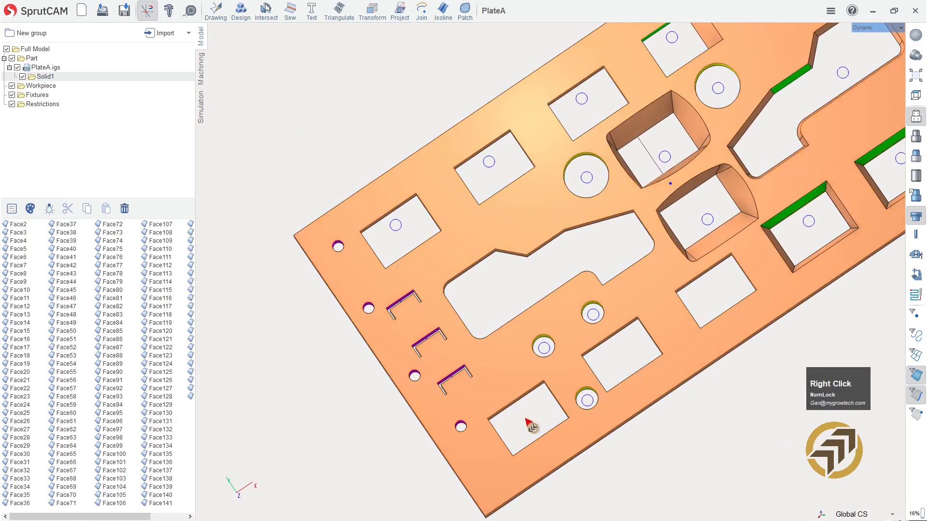
right_drag(563, 422, 543, 400)
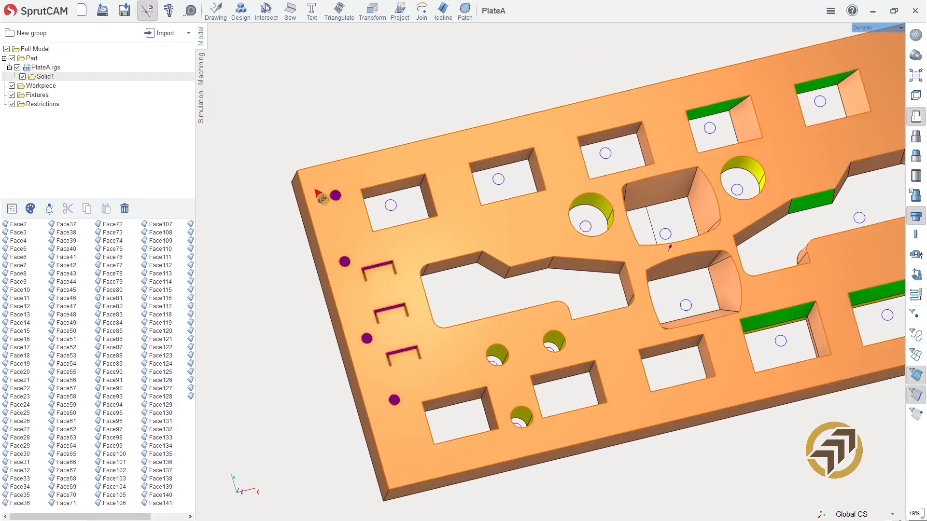
click(912, 98)
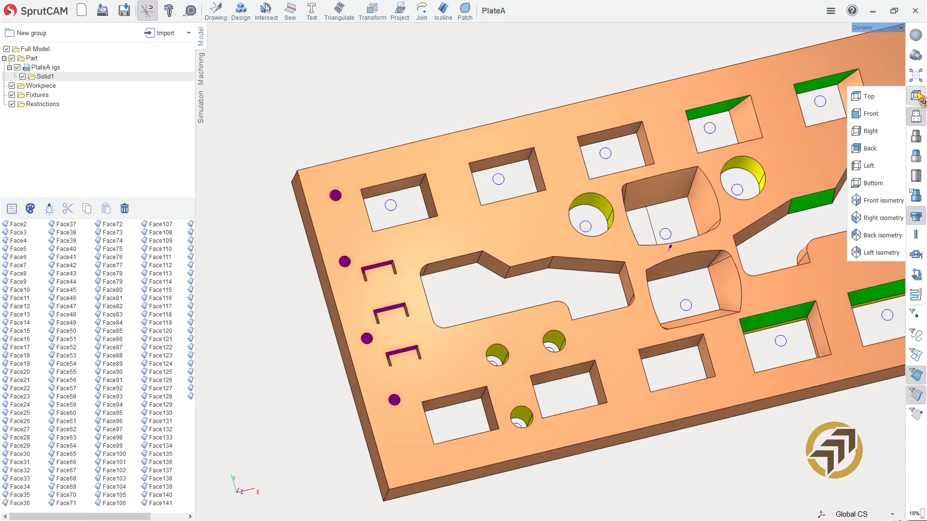
click(915, 96)
scroll(408, 242, down, 2)
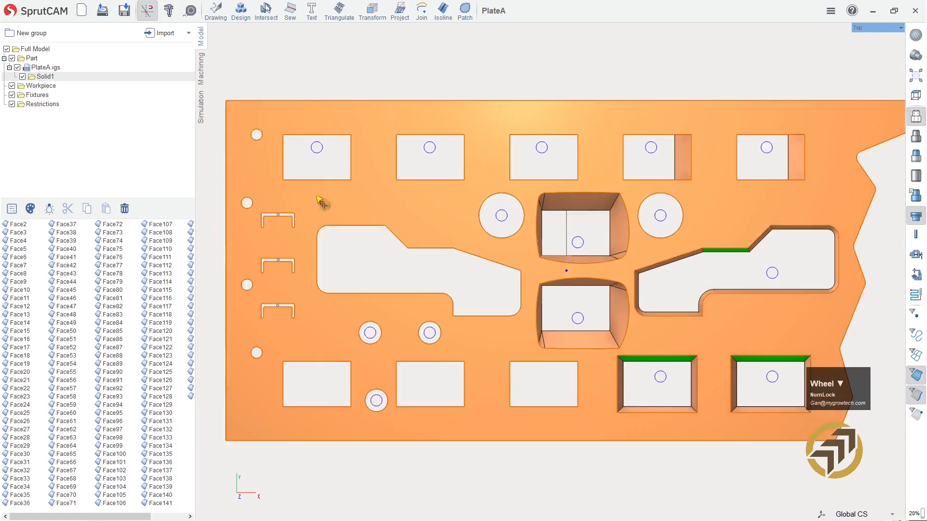
- Start a new drawing and draw a 3 mm diameter start-hole circle at X -112, Y -55.5 inside the lower-left rectangular pocket
click(216, 12)
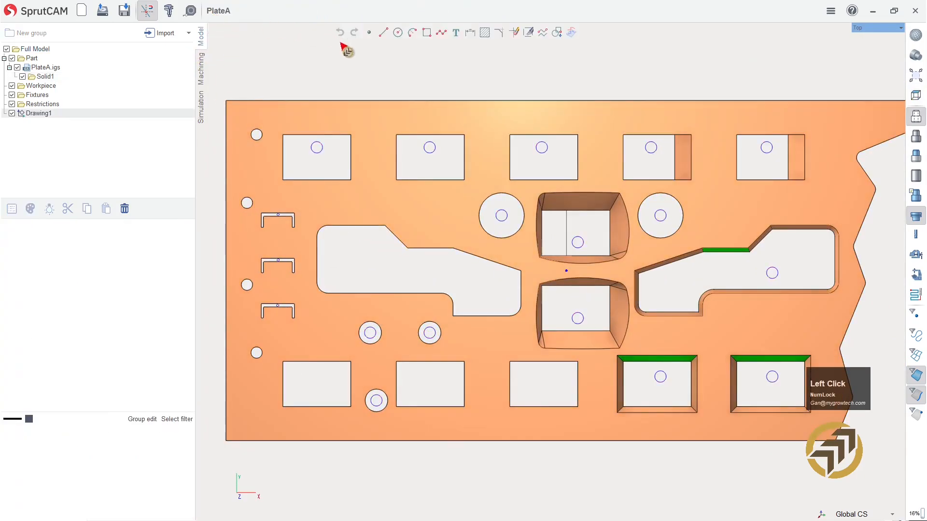
click(398, 33)
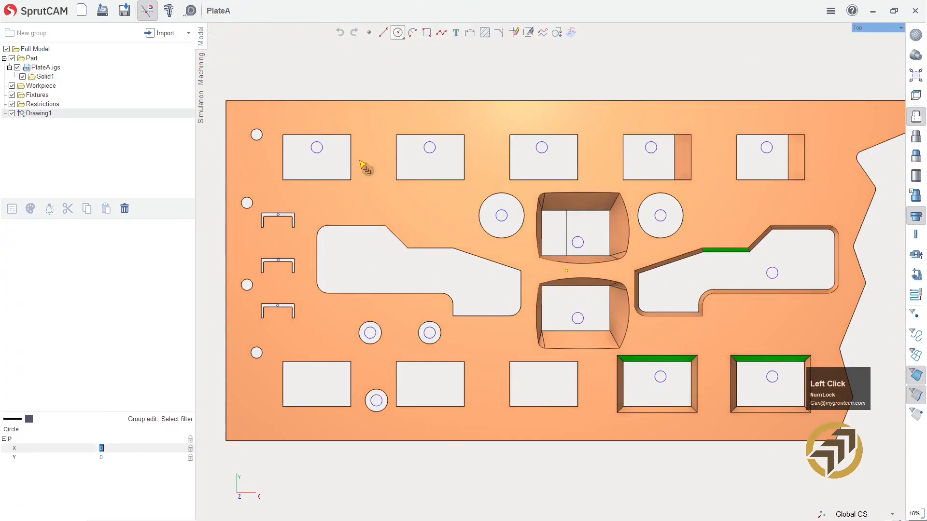
click(312, 396)
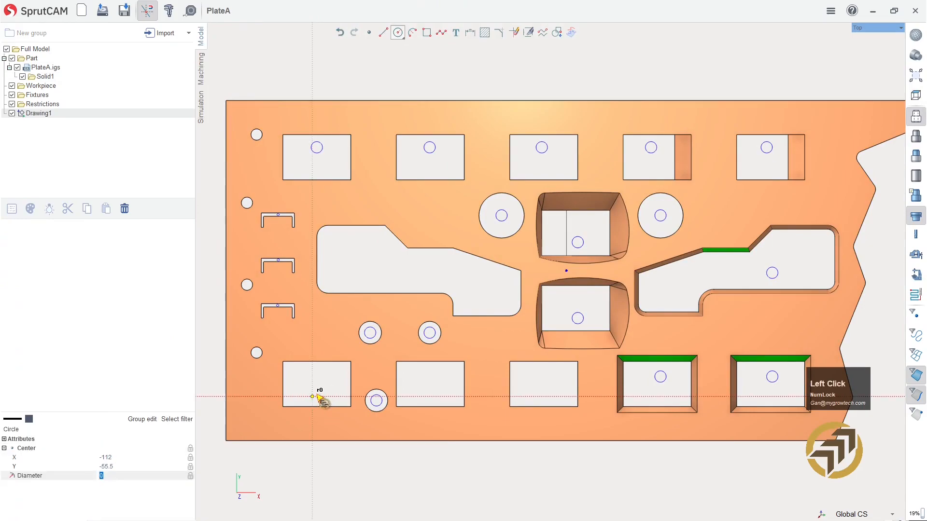
text(3)
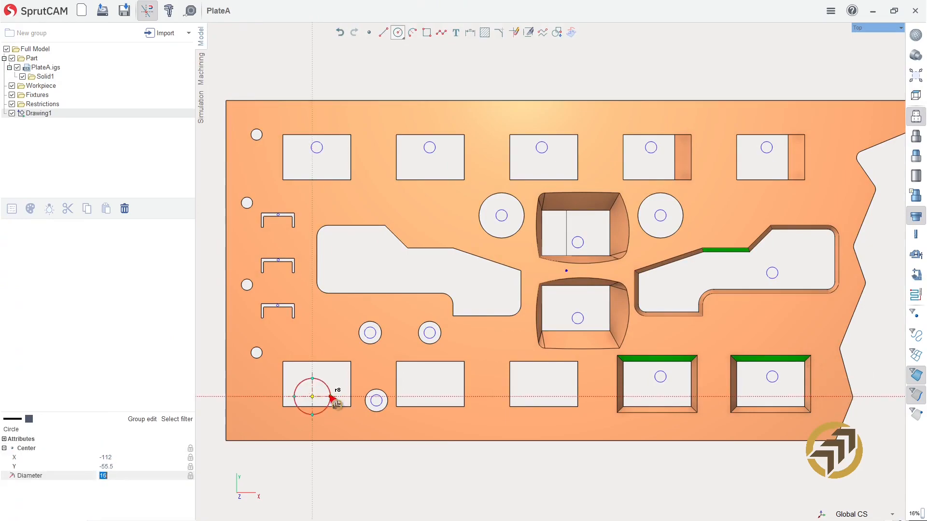
key(Return)
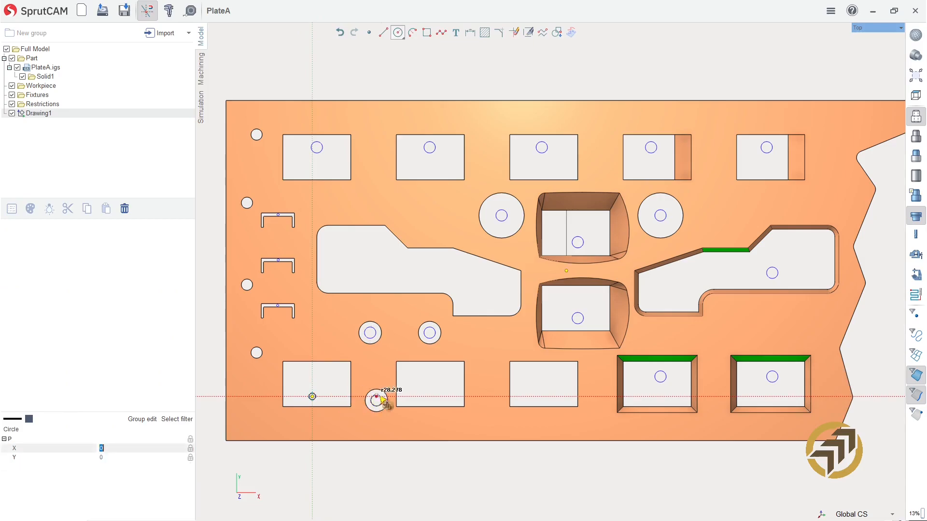
- Draw matching start-hole circles at X -60.264 and X -9.264, both at Y -55.5, in the next two bottom-row rectangular pockets
click(429, 397)
click(442, 399)
click(544, 396)
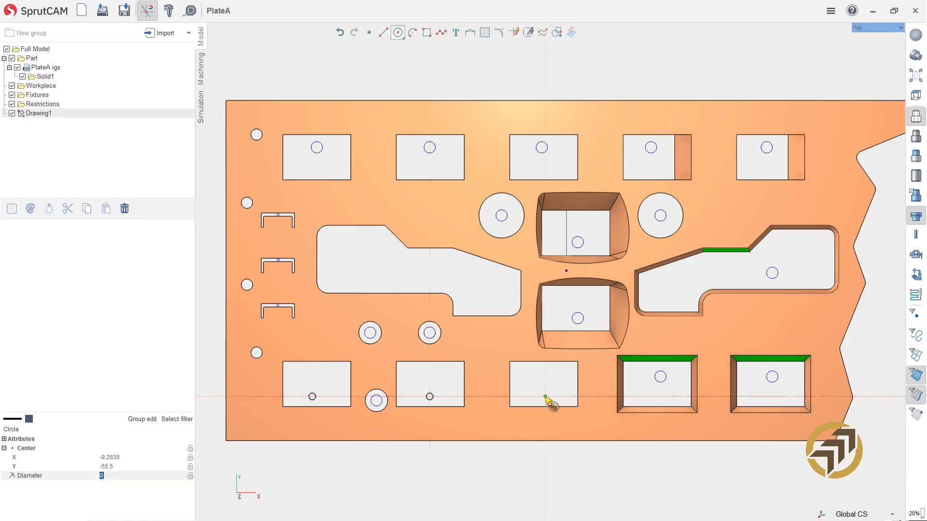
click(551, 402)
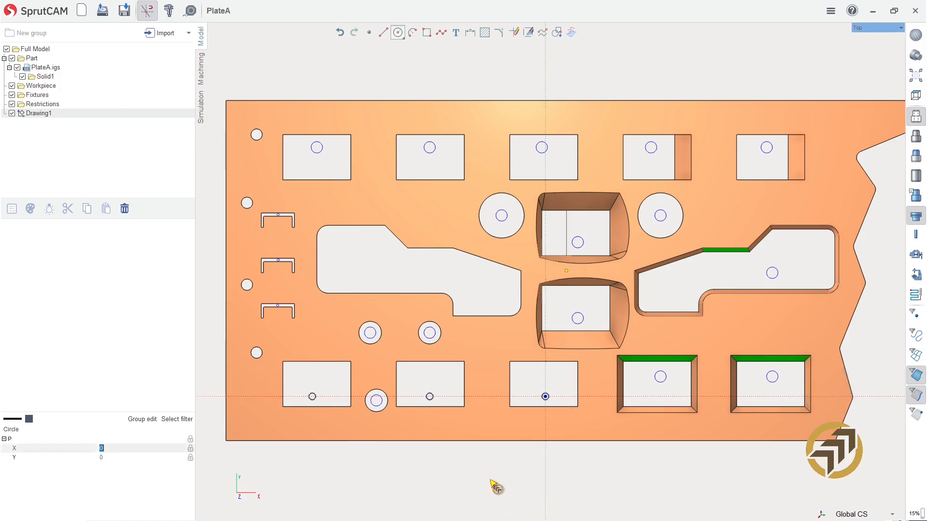
click(472, 480)
right_click(507, 480)
click(399, 33)
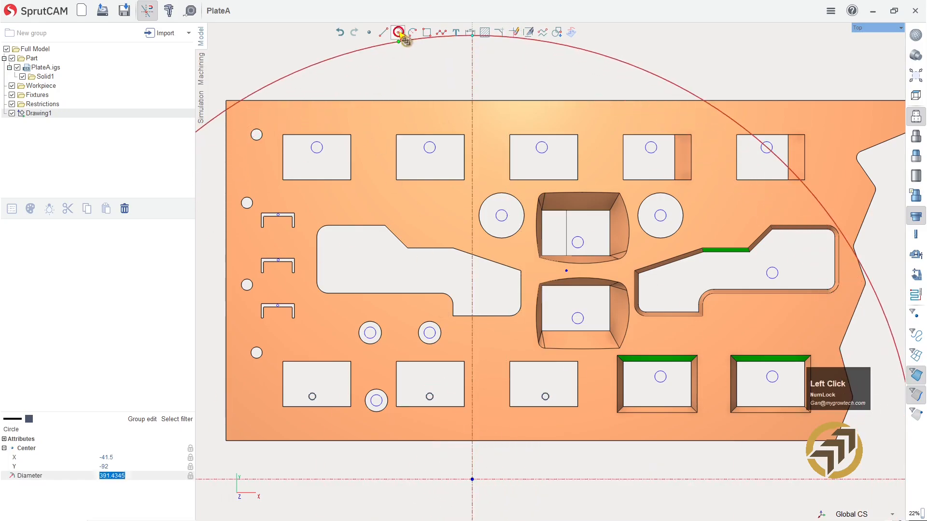
right_drag(432, 169, 526, 189)
- Return to the machining setup, add the saved user operation My 2D 2Cut and move it ahead of My xxx 1 cut
click(201, 77)
mouse_move(319, 136)
right_down()
mouse_move(316, 112)
mouse_move(311, 128)
right_up()
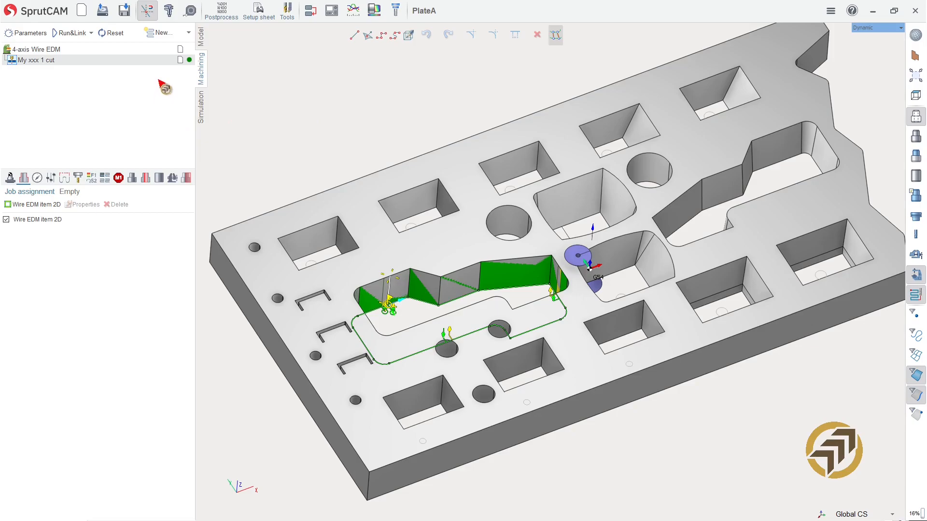
click(188, 33)
mouse_move(188, 61)
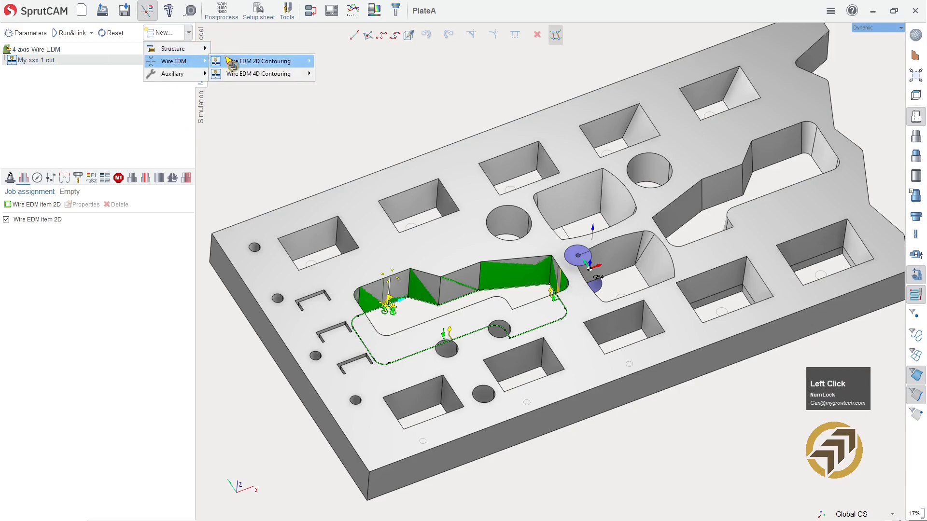
mouse_move(229, 61)
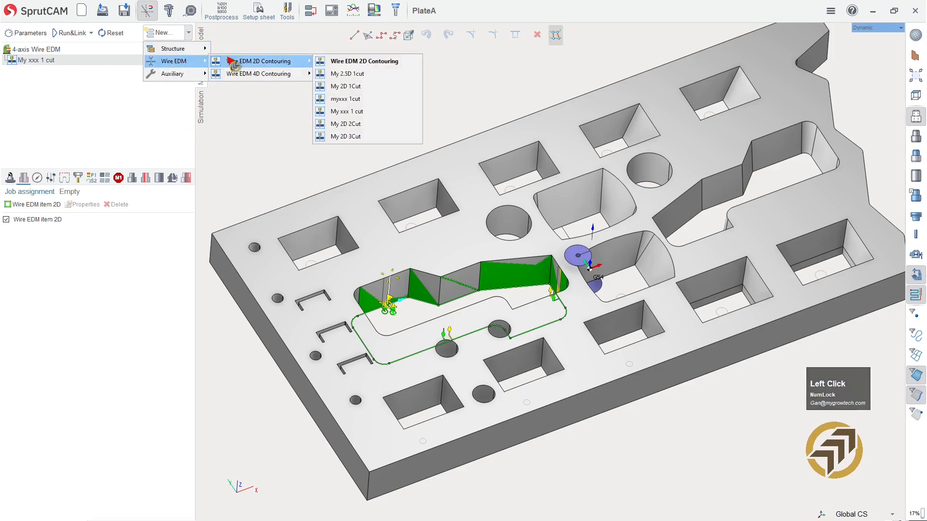
click(358, 126)
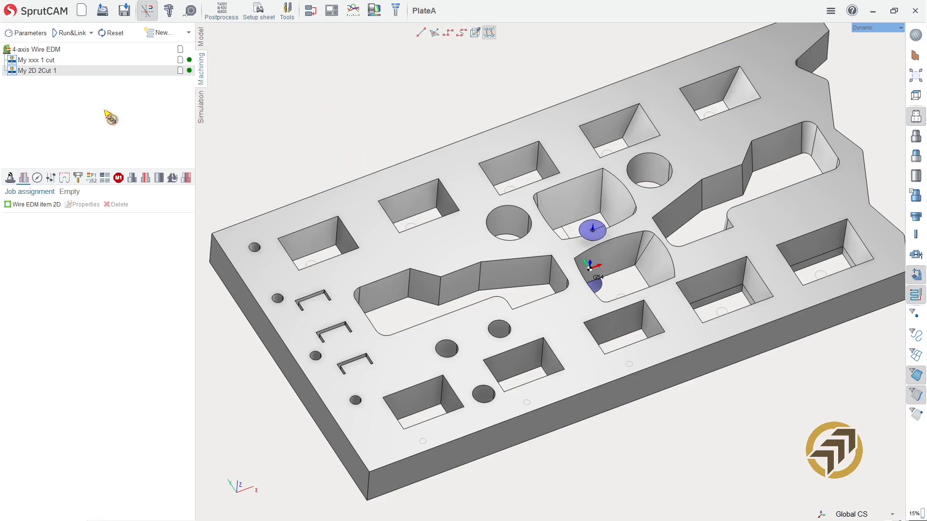
drag(36, 70, 45, 58)
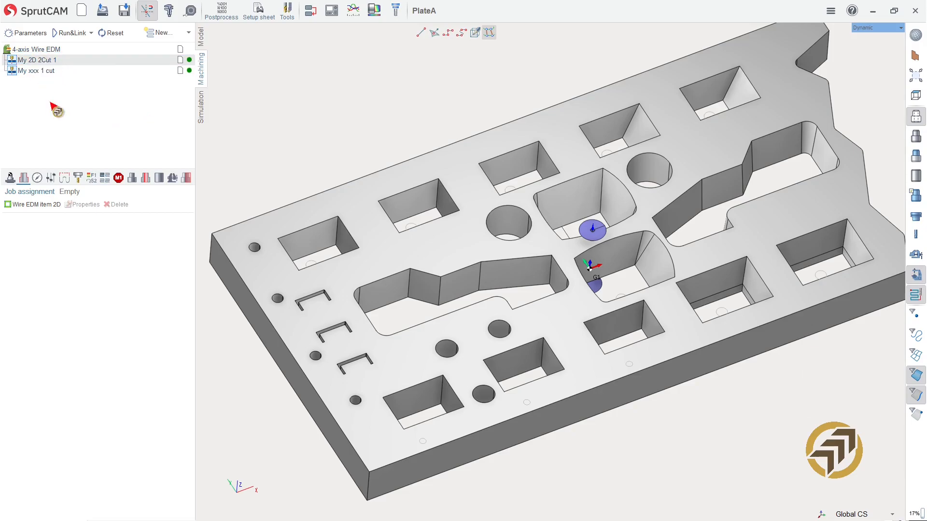
- Review the Links/Leads parameters of the My xxx 1 cut operation and close them
click(42, 63)
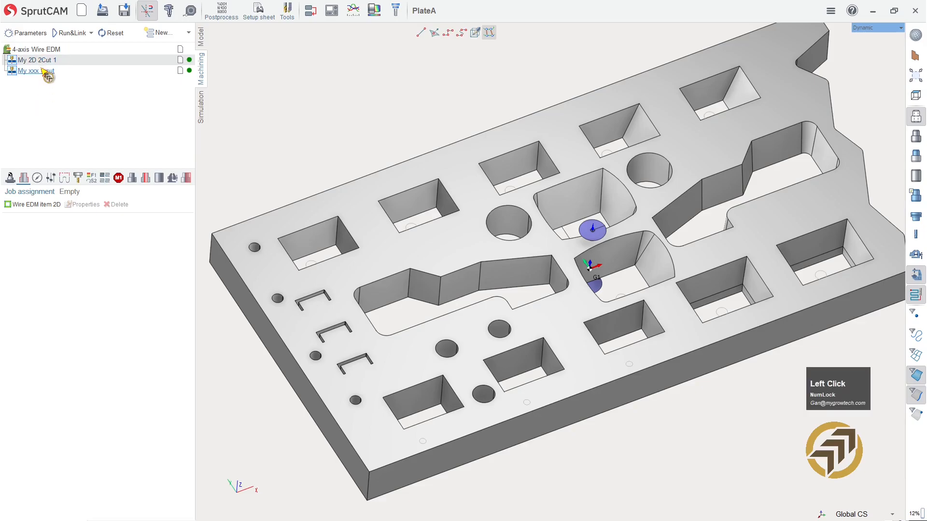
double_click(45, 71)
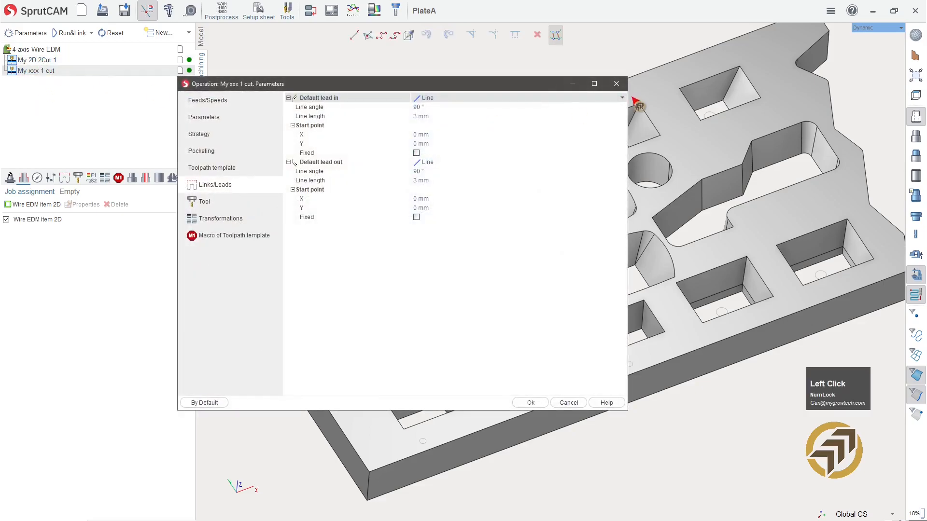
click(624, 88)
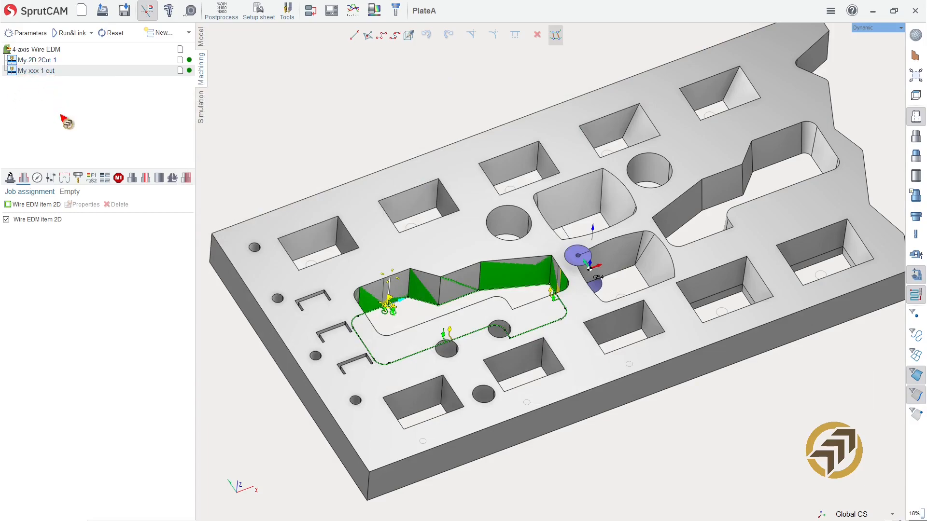
- Assign all start-hole circles on the plate as hole centers for the My 2D 2Cut 1 operation, limiting the selection to curves
click(37, 61)
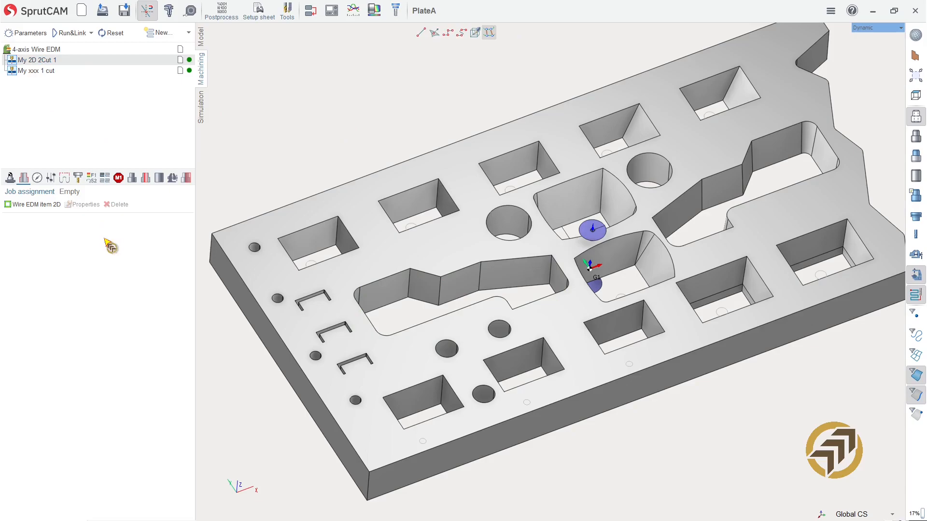
click(145, 177)
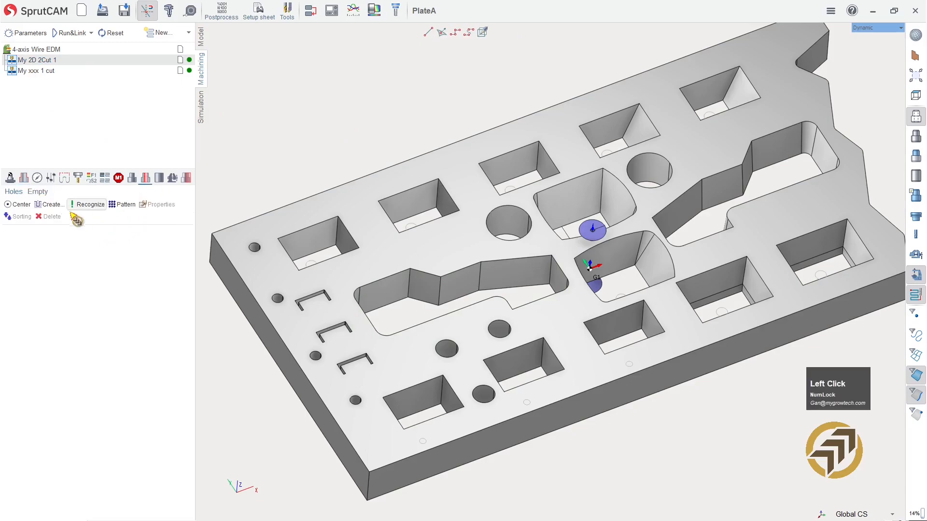
right_click(397, 198)
right_drag(397, 198, 425, 115)
scroll(432, 143, up, 3)
scroll(434, 136, down, 3)
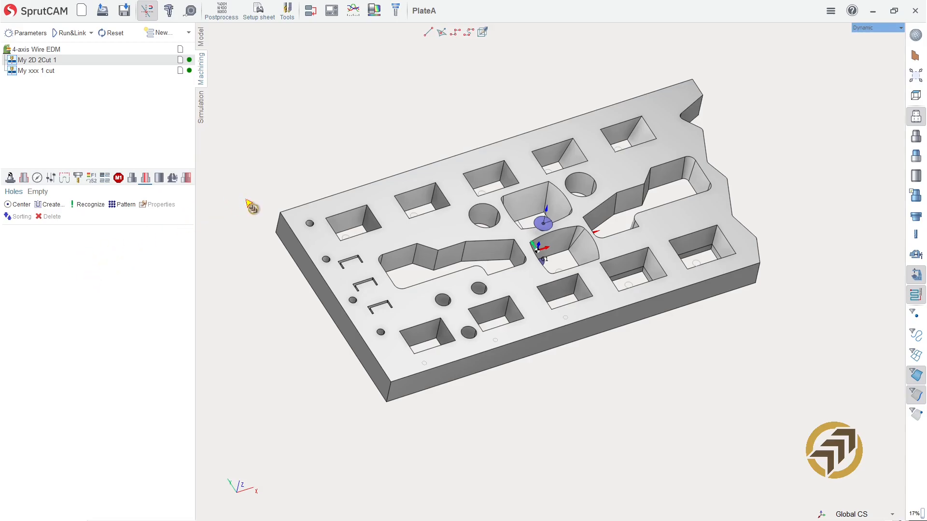
click(145, 179)
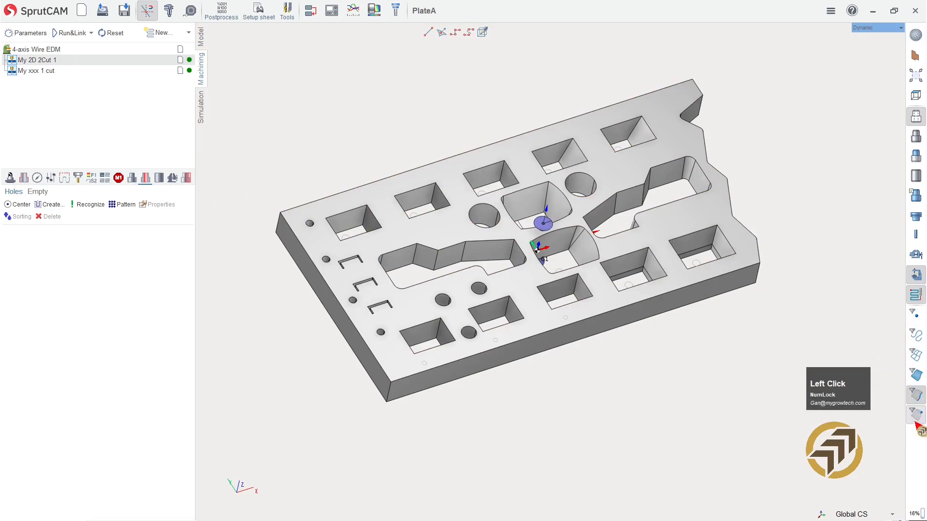
click(916, 403)
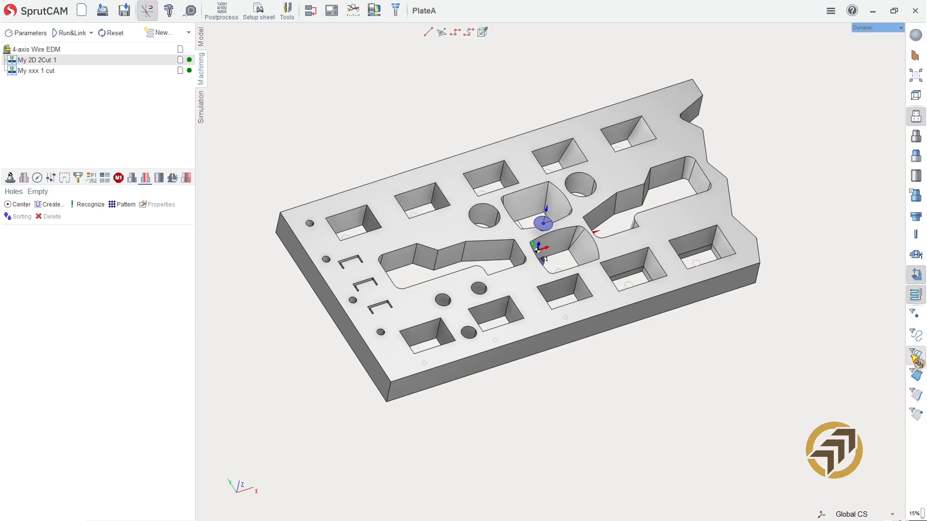
click(917, 333)
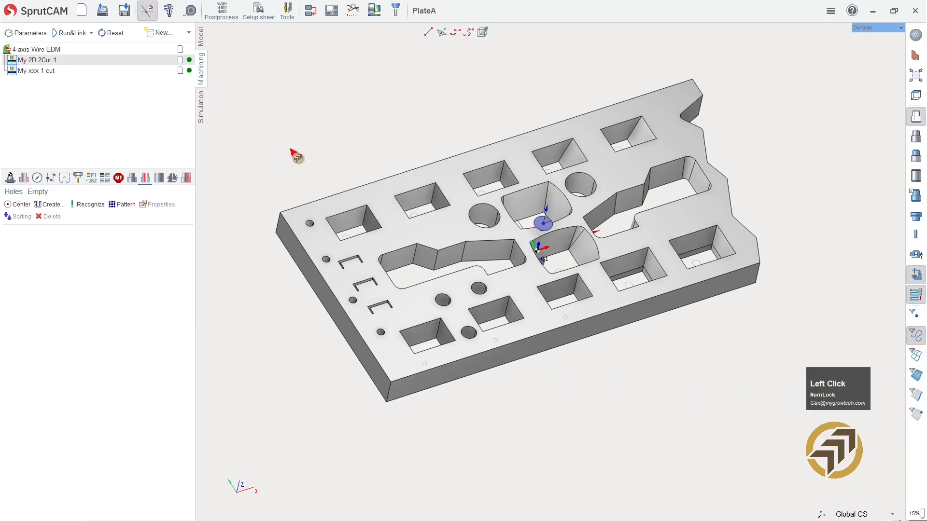
drag(272, 49, 766, 452)
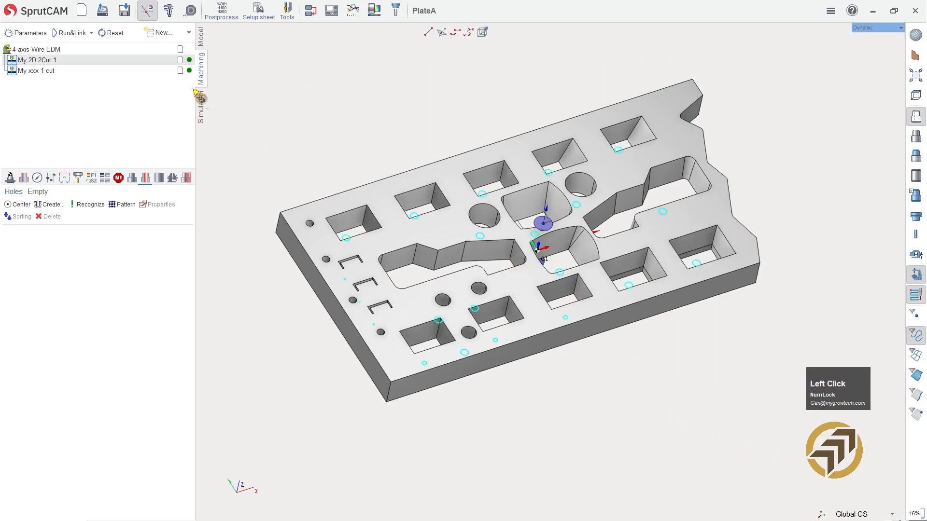
click(20, 205)
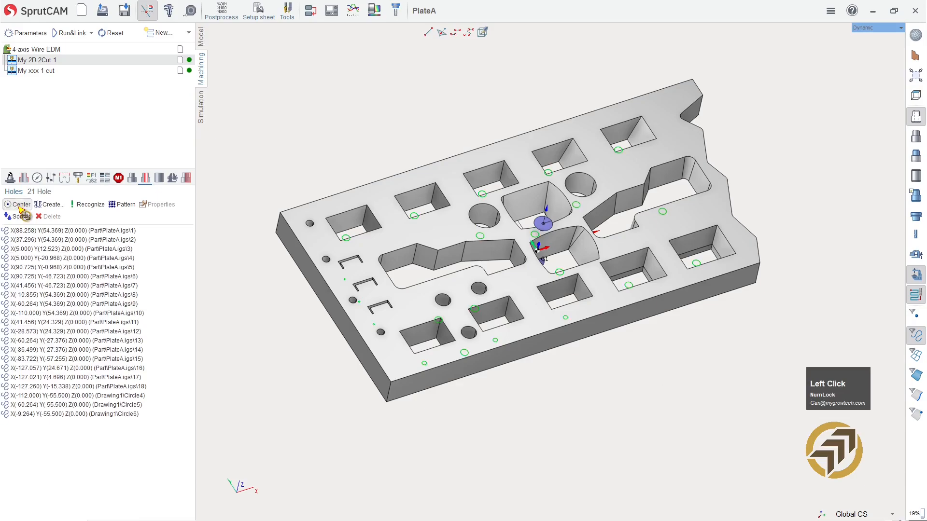
- Add Wire EDM 2D items to My 2D 2Cut 1's job assignment from all faces sharing the large round hole's color
mouse_move(356, 106)
right_down()
mouse_move(335, 151)
mouse_move(340, 107)
right_up()
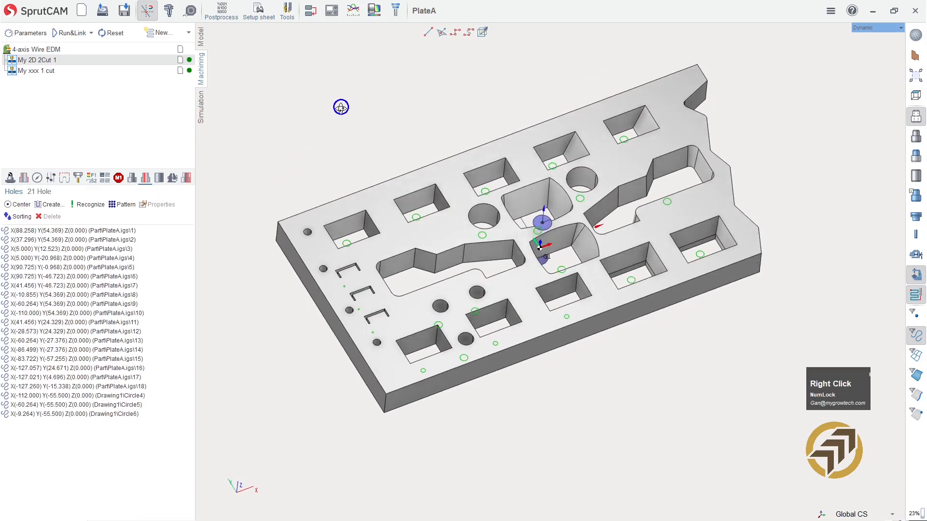
click(23, 178)
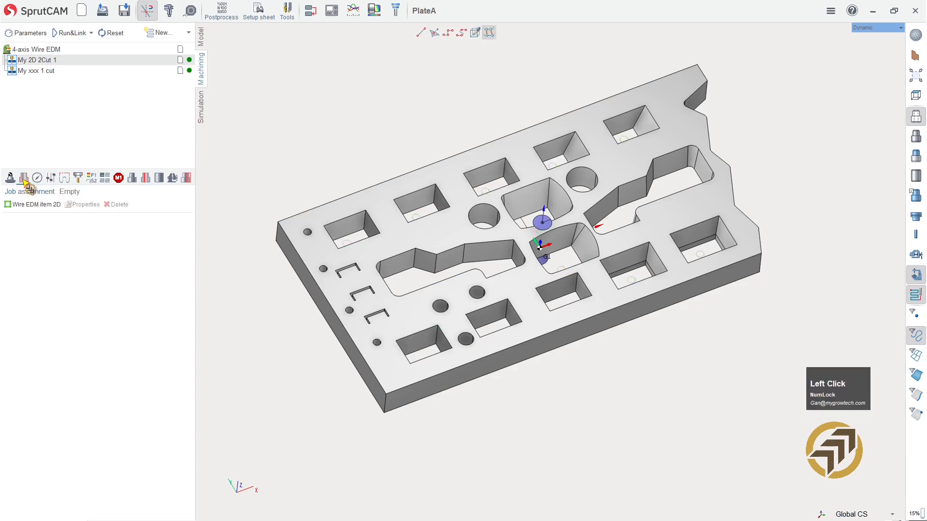
right_drag(316, 146, 310, 135)
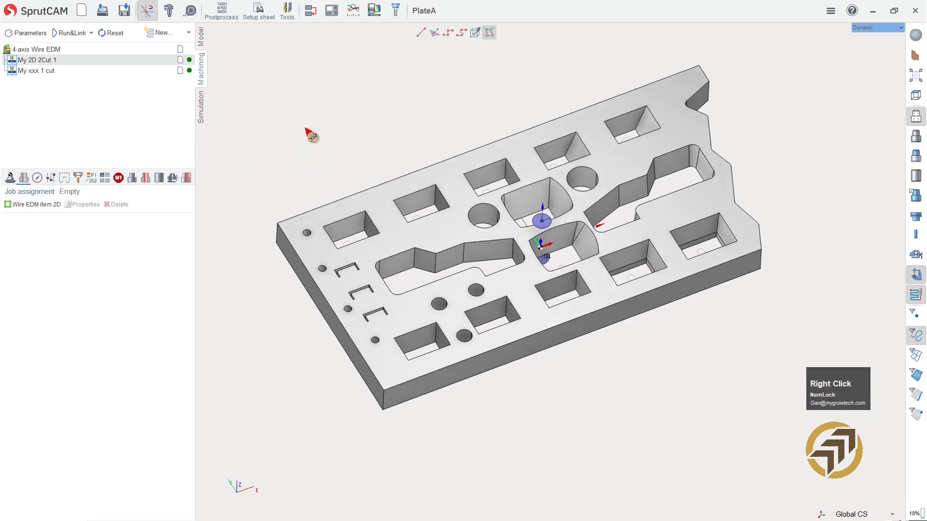
scroll(325, 153, up, 2)
click(915, 377)
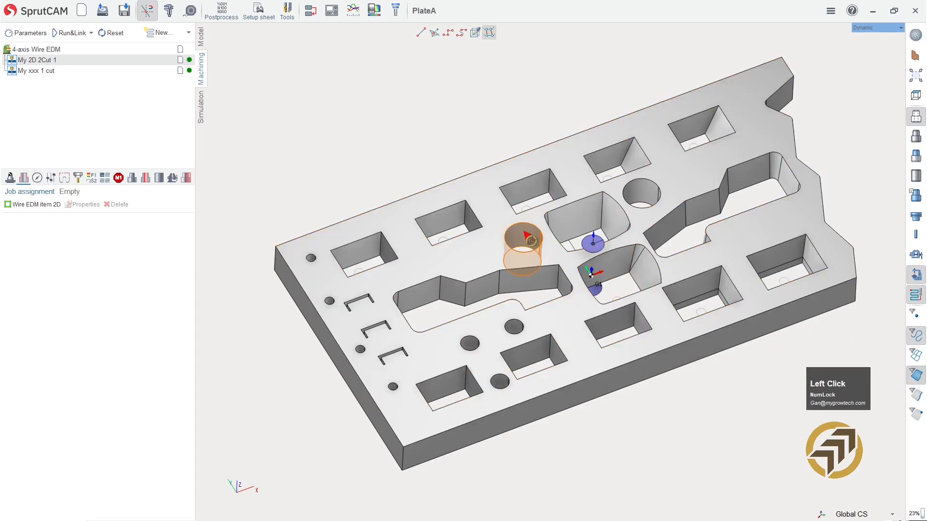
click(525, 235)
right_click(523, 237)
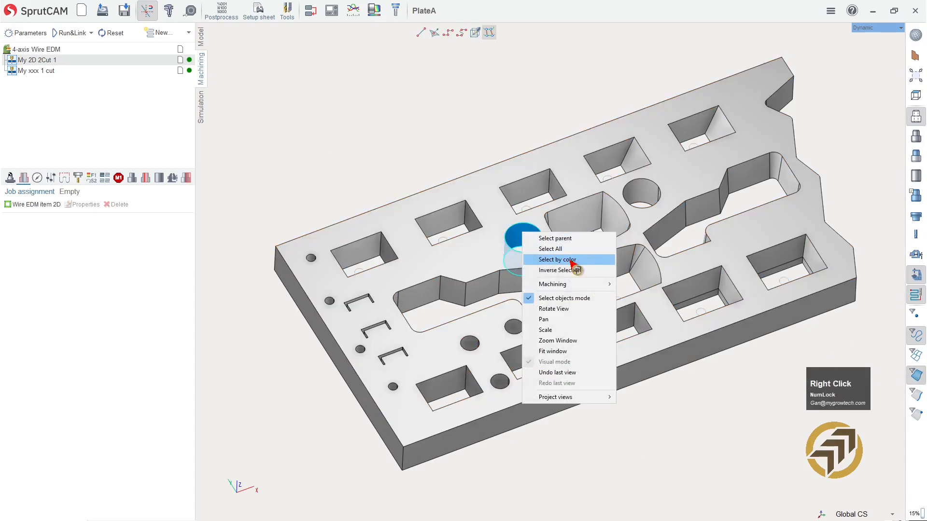
click(545, 261)
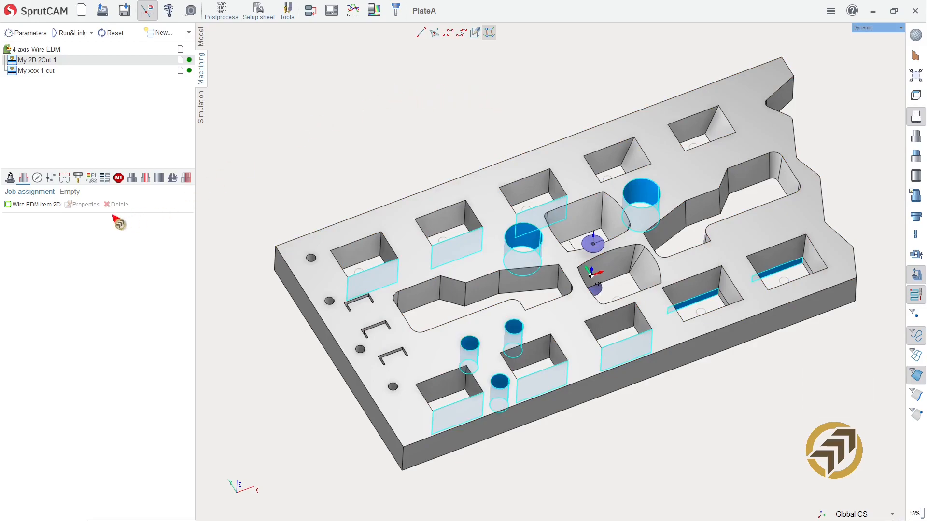
click(47, 208)
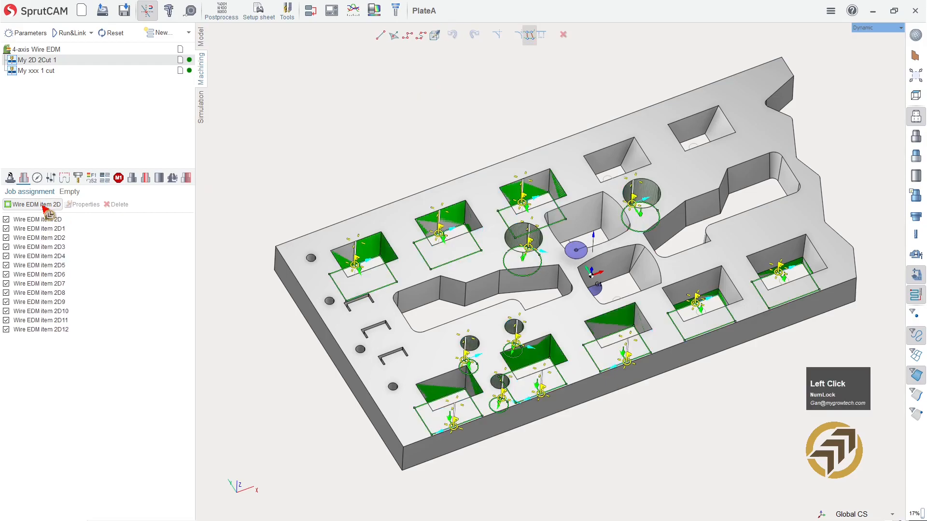
- Calculate the My 2D 2Cut 1 toolpath, examine its wire paths around the pockets and holes, and switch to simulation
click(70, 33)
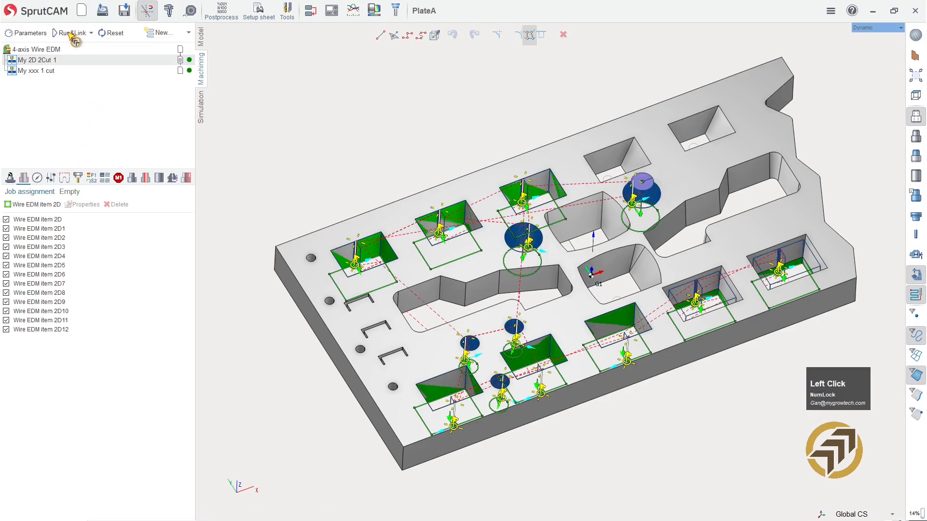
mouse_move(367, 75)
right_down()
mouse_move(362, 161)
mouse_move(364, 85)
mouse_move(374, 90)
right_up()
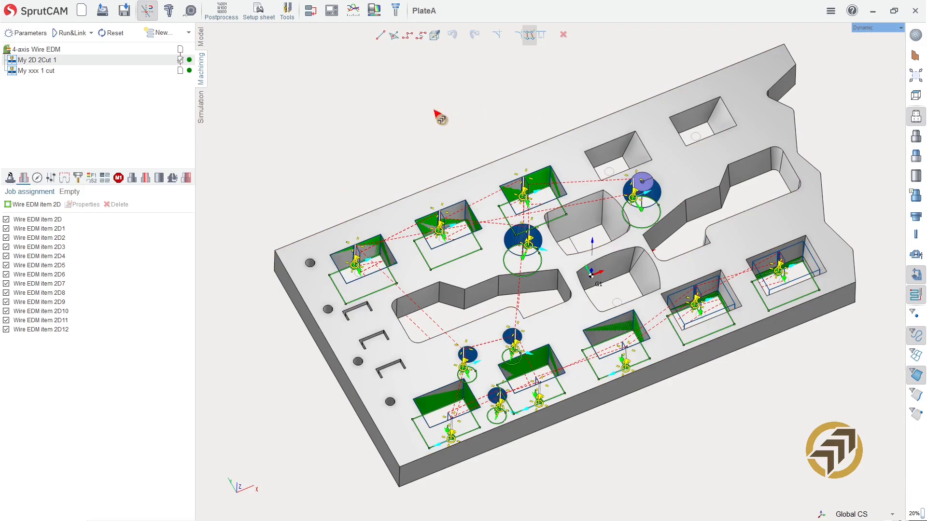
mouse_move(440, 117)
right_down()
mouse_move(430, 110)
mouse_move(452, 122)
right_up()
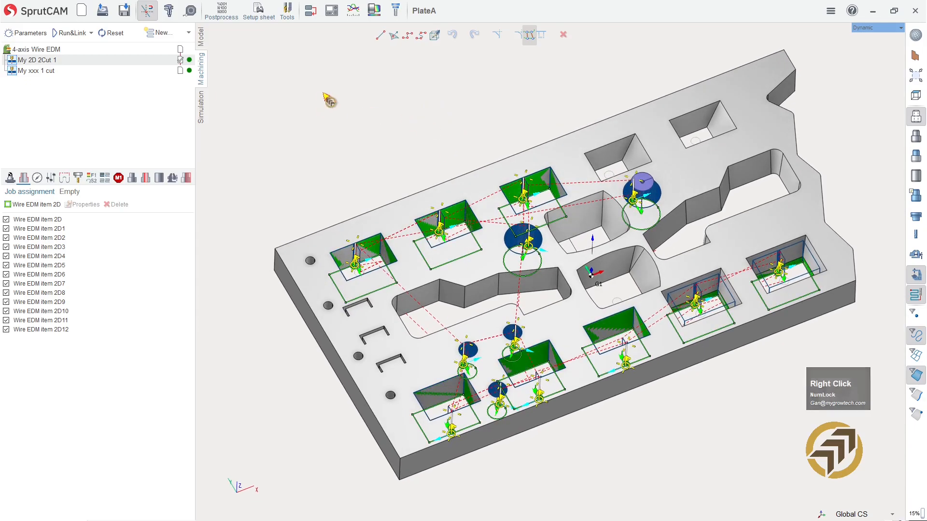
click(201, 116)
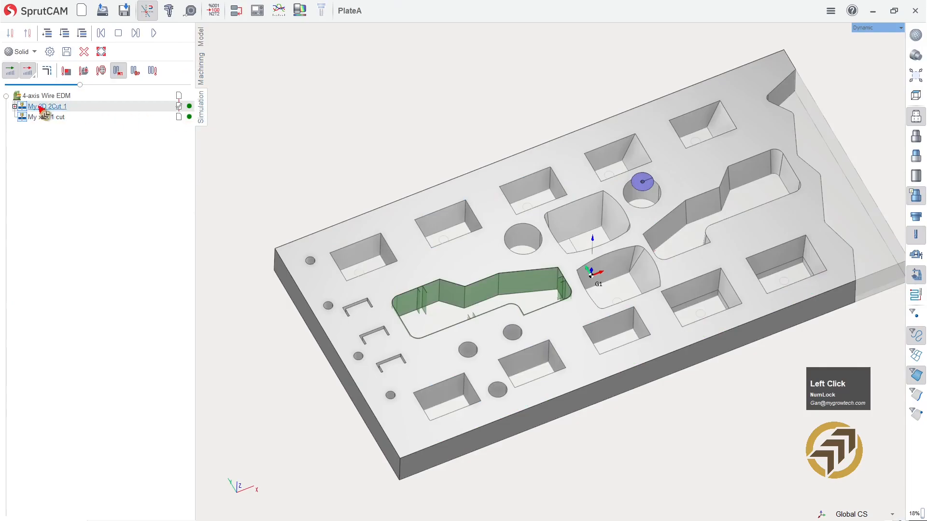
- Reset the earlier simulation result and simulate the My 2D 2Cut 1 operation from the start, raising the movement speed during the run
click(64, 33)
click(638, 285)
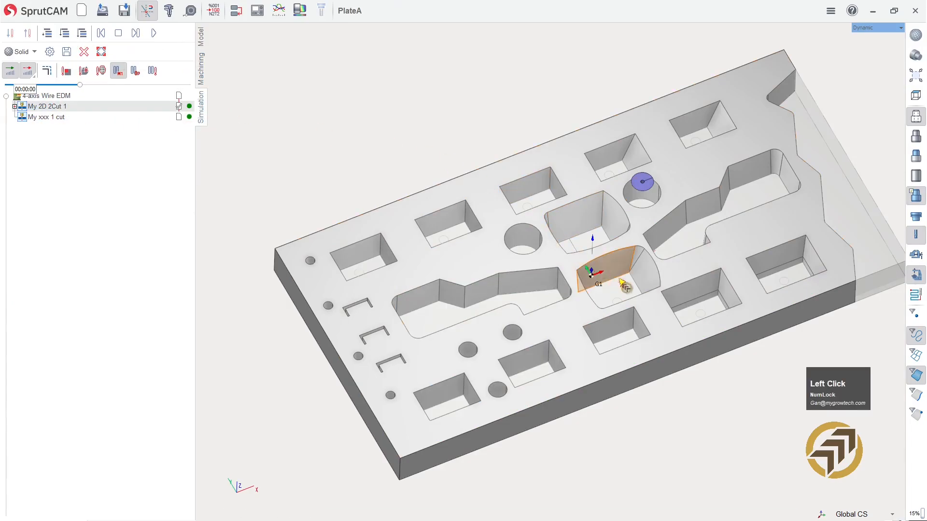
scroll(638, 285, down, 2)
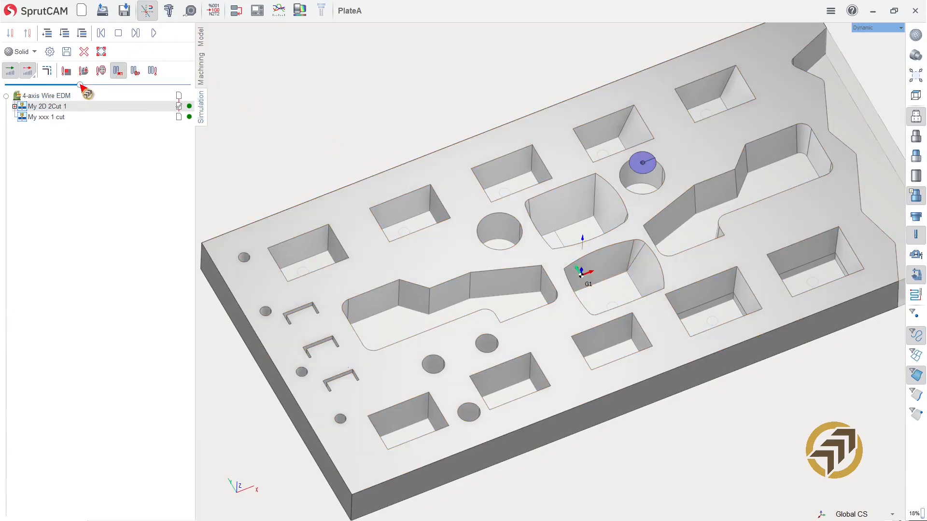
click(154, 33)
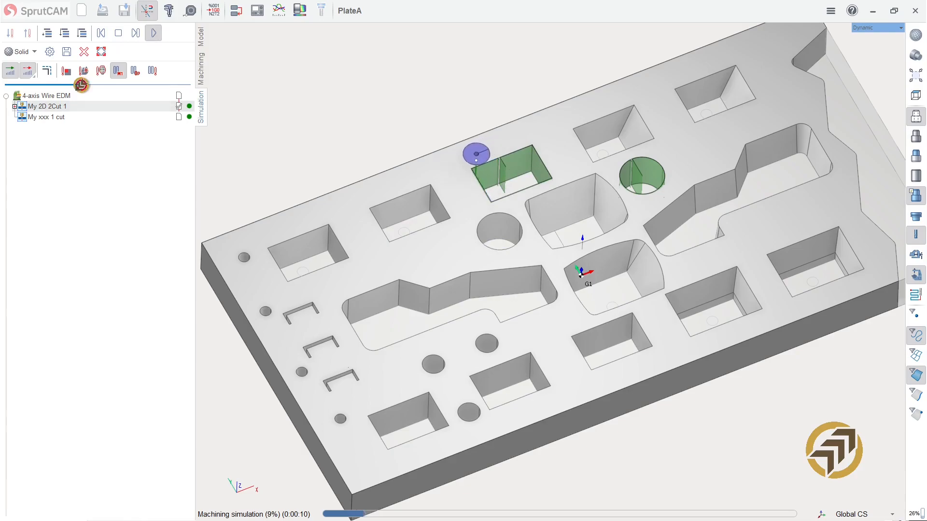
drag(81, 85, 96, 85)
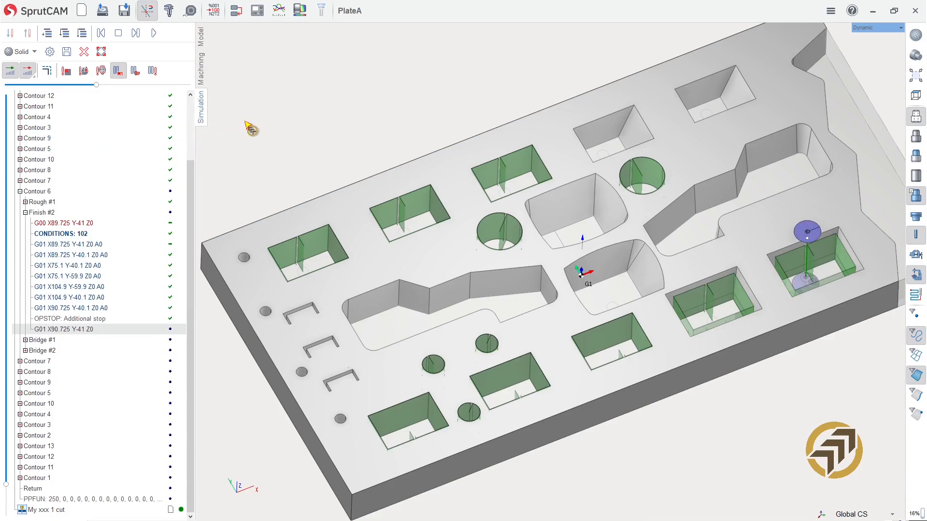
- Slow the movement speed and resume the simulation past each additional stop, from Contour 6's bridge cuts through Contour 1, to finish My 2D 2Cut 1
drag(99, 88, 69, 89)
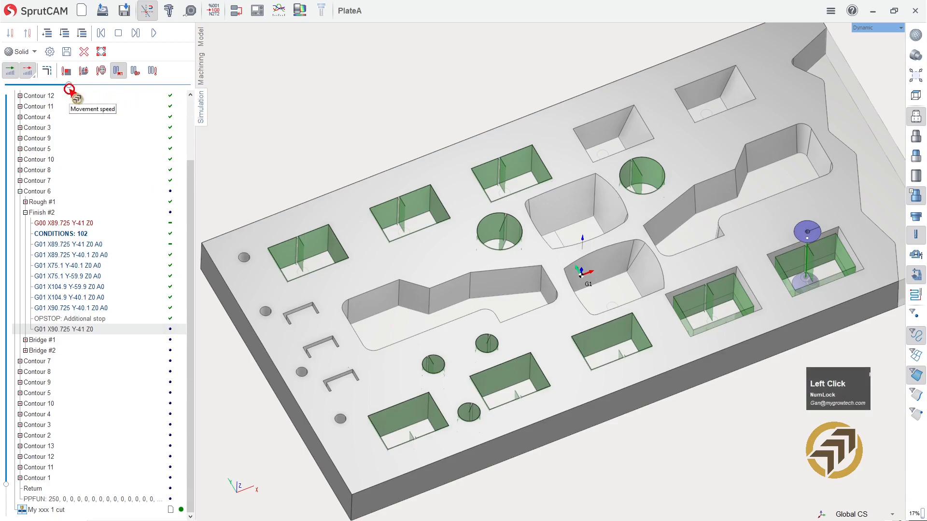
click(155, 35)
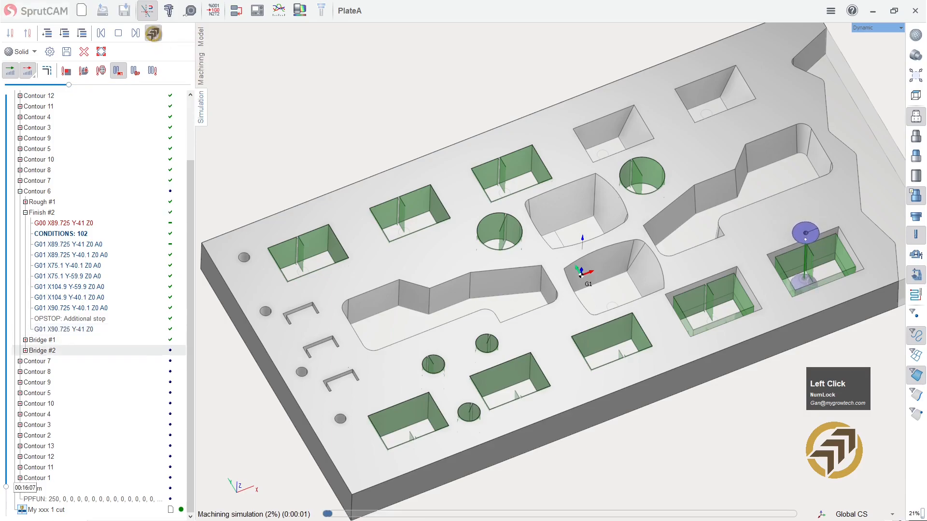
click(155, 35)
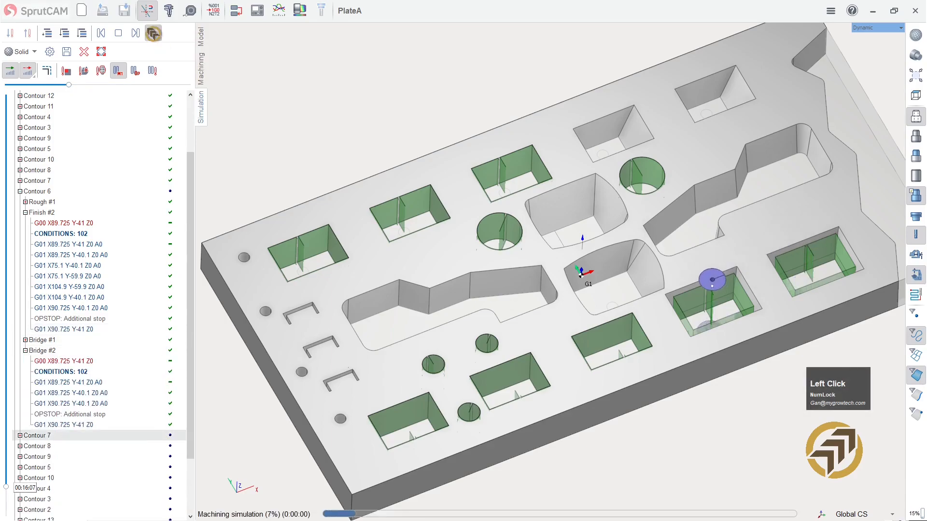
click(154, 34)
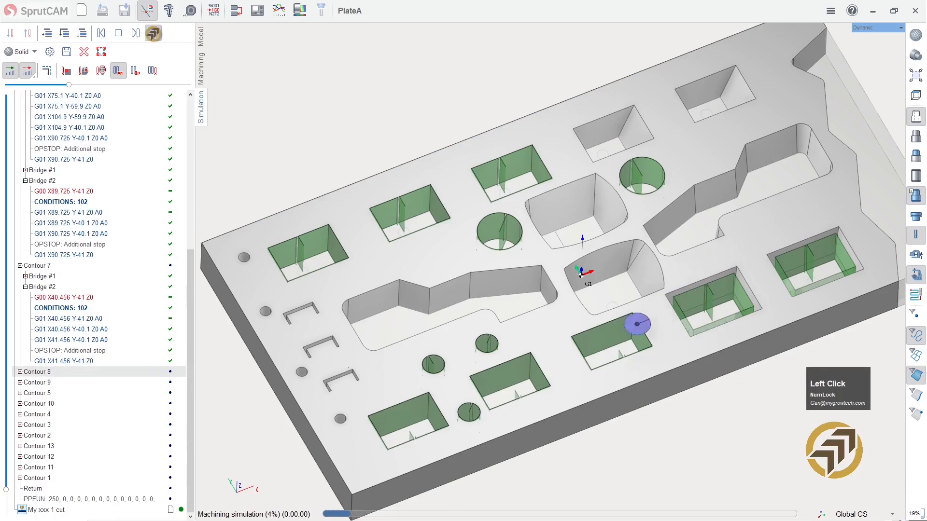
click(155, 35)
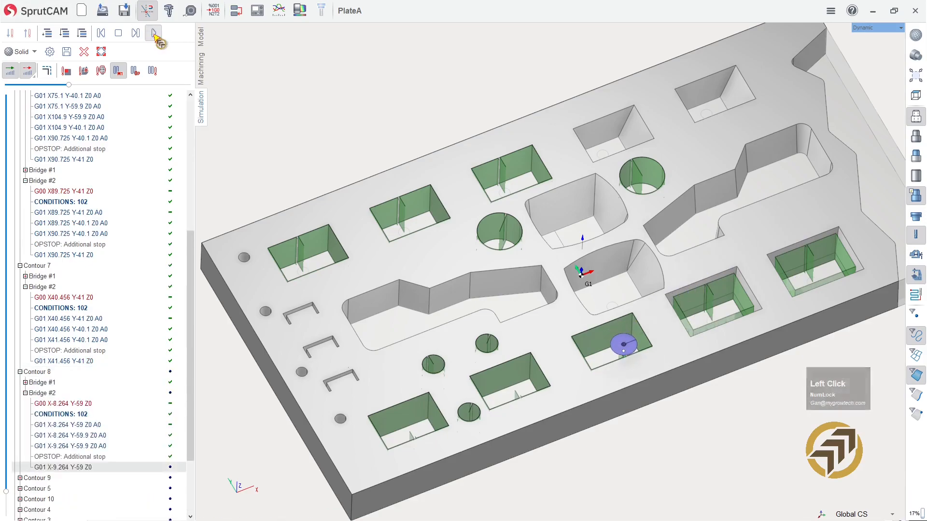
click(154, 35)
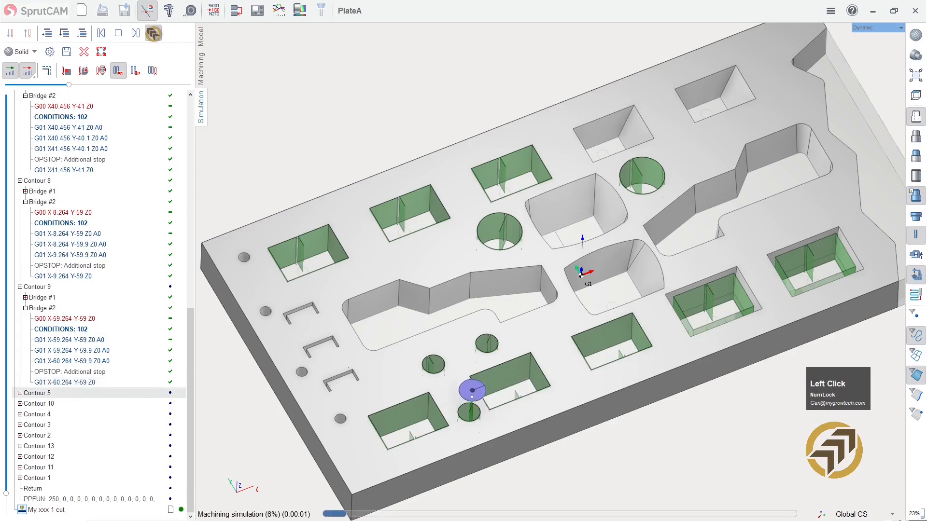
click(154, 35)
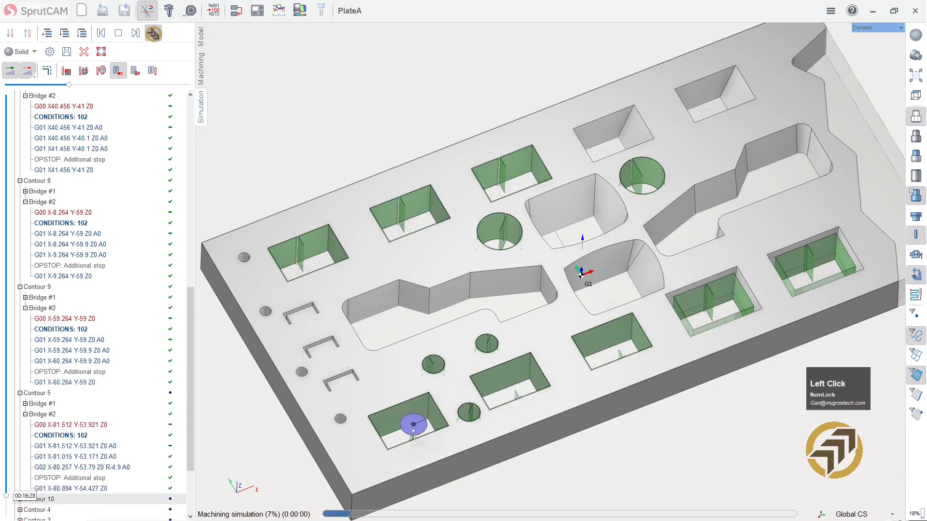
click(154, 35)
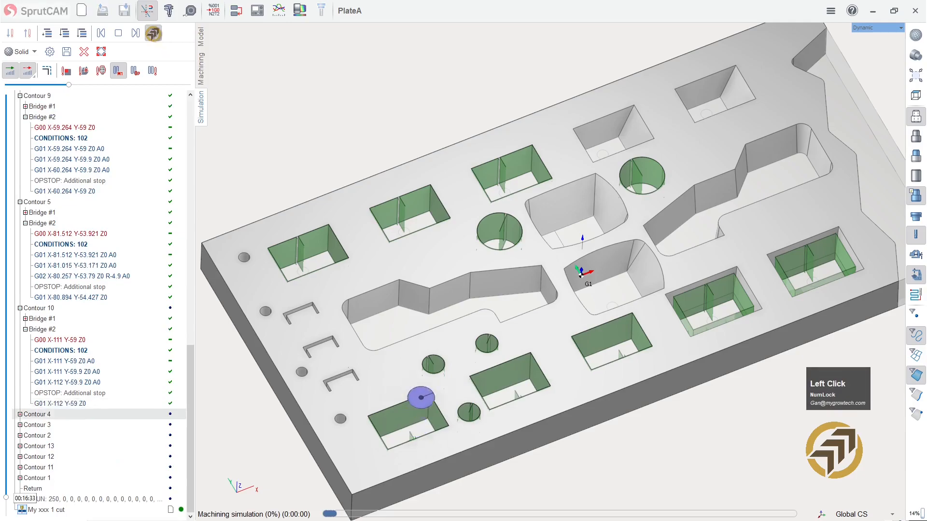
click(154, 34)
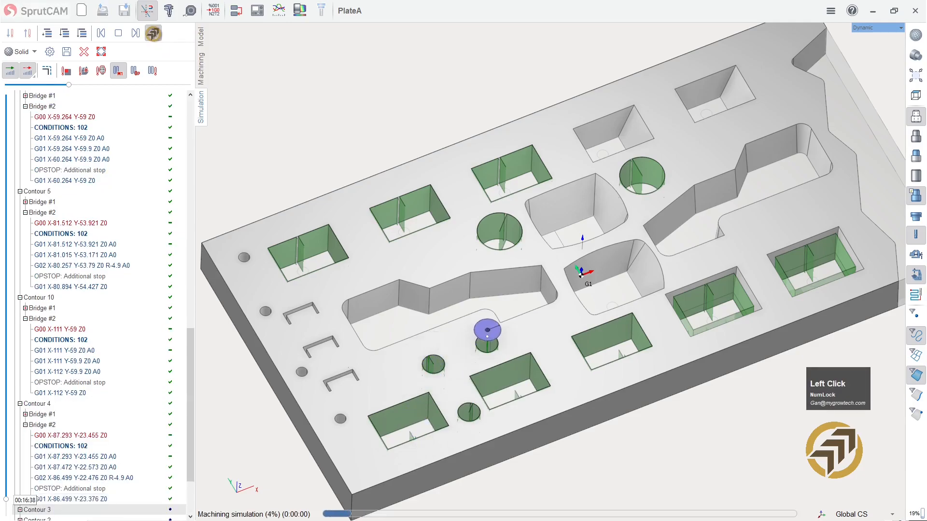
click(154, 34)
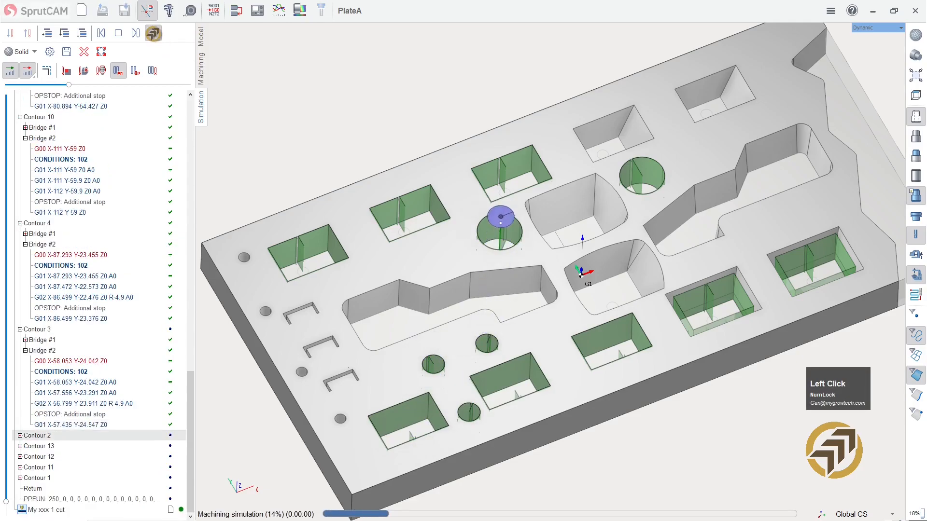
click(154, 36)
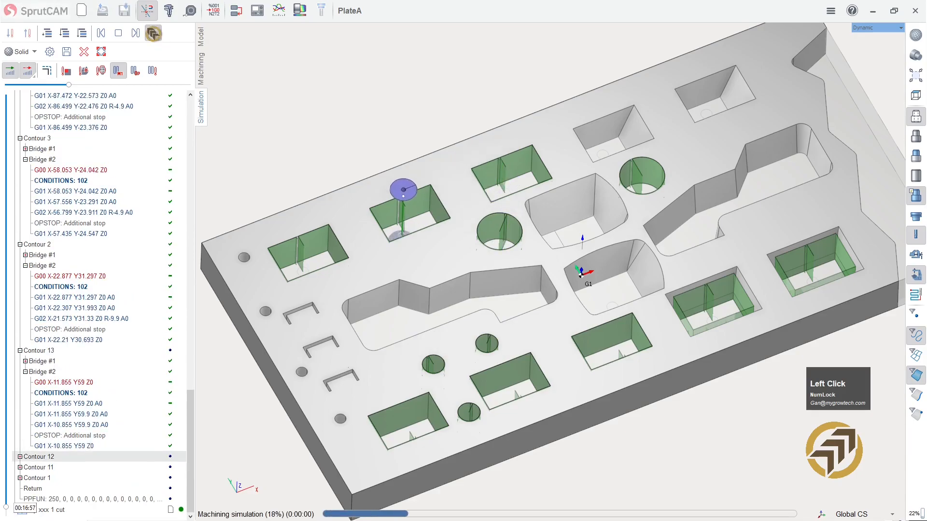
click(153, 34)
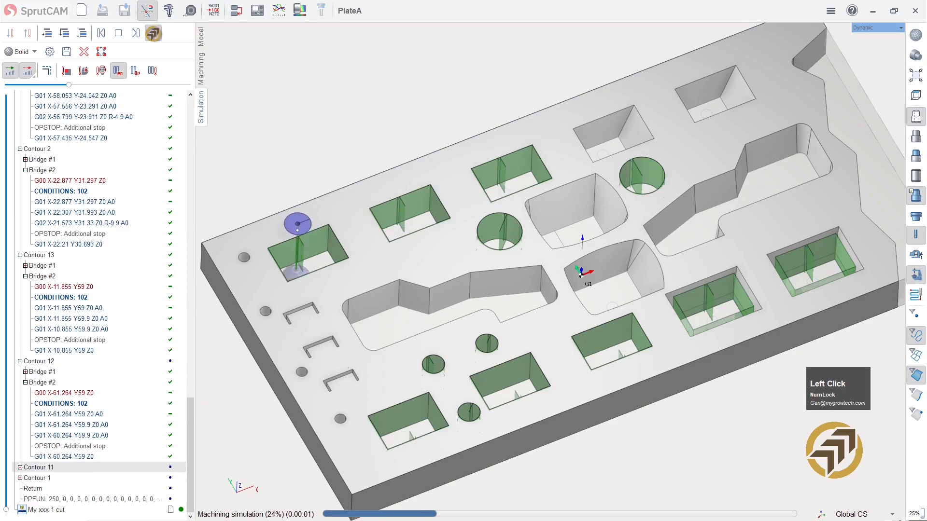
click(153, 34)
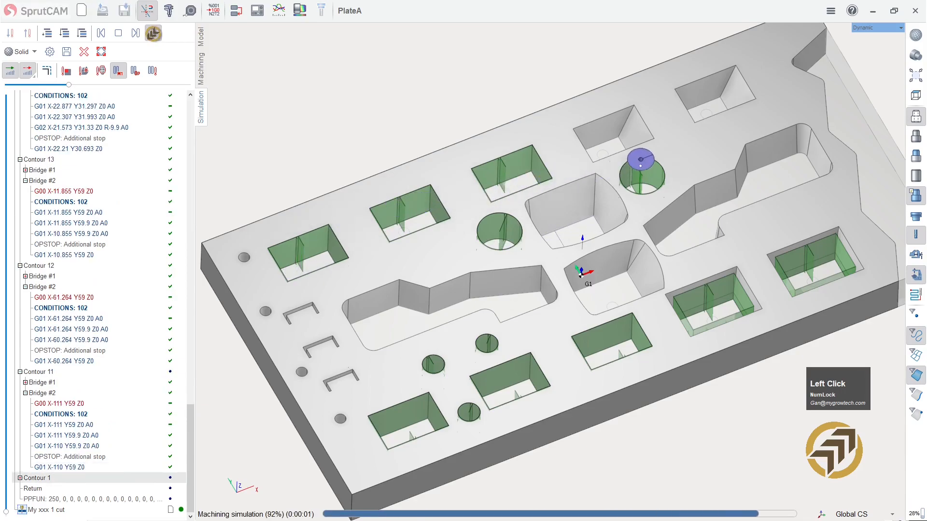
click(153, 34)
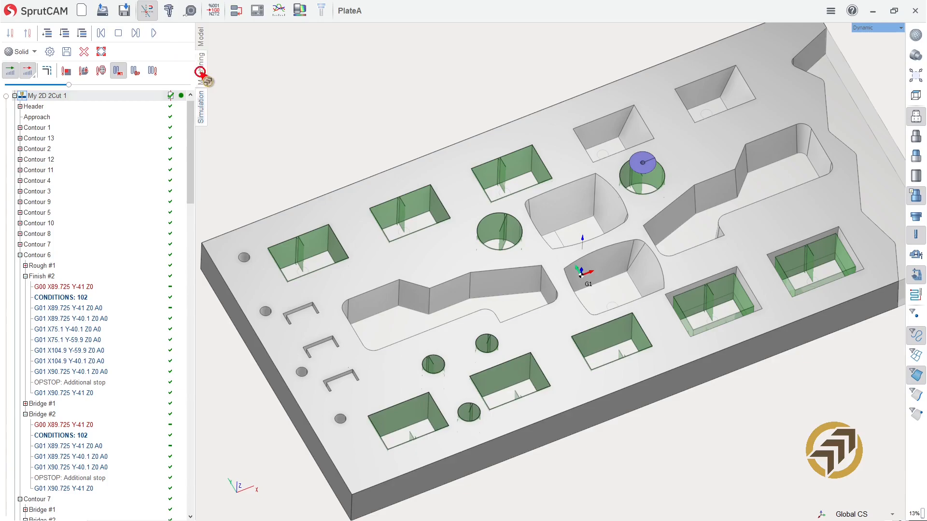
- Return to the machining setup and generate the PlateA.nc program for all operations with the AgieCharmilles_WireEDM.sppx postprocessor, accepting the uncalculated-operation confirmation
click(202, 74)
mouse_move(347, 136)
right_down()
mouse_move(338, 146)
mouse_move(345, 124)
right_up()
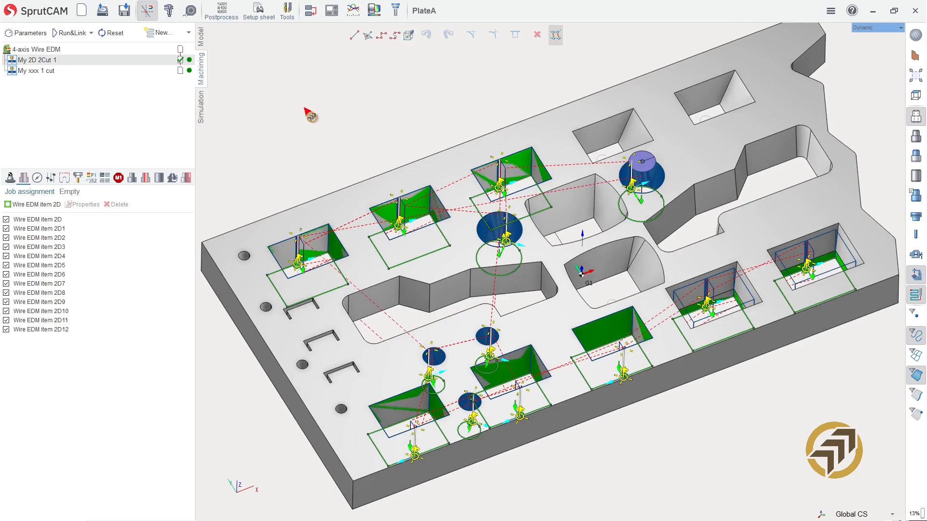
click(223, 18)
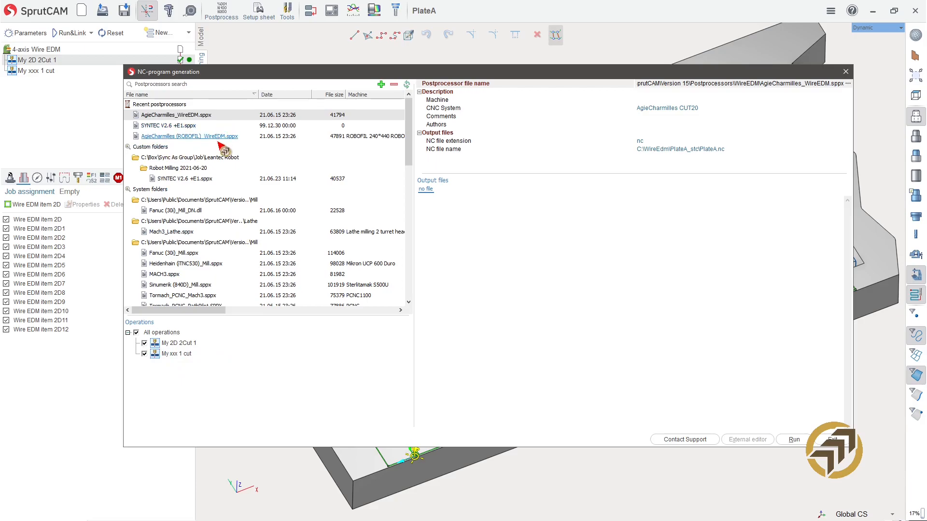
click(193, 118)
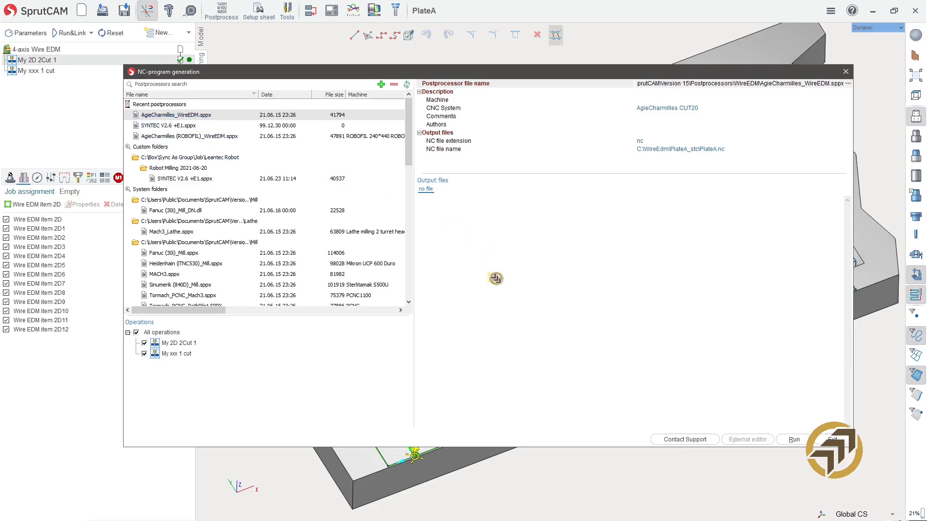
click(792, 439)
click(511, 277)
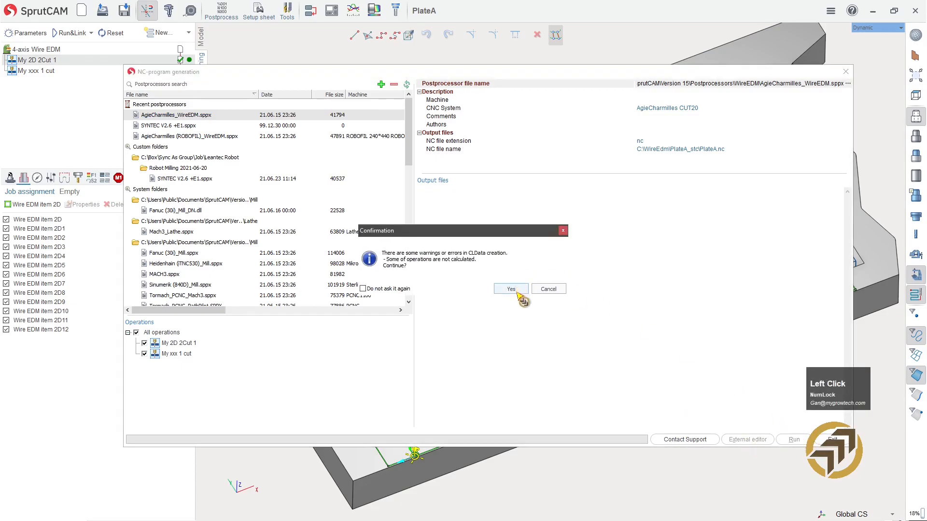
click(511, 289)
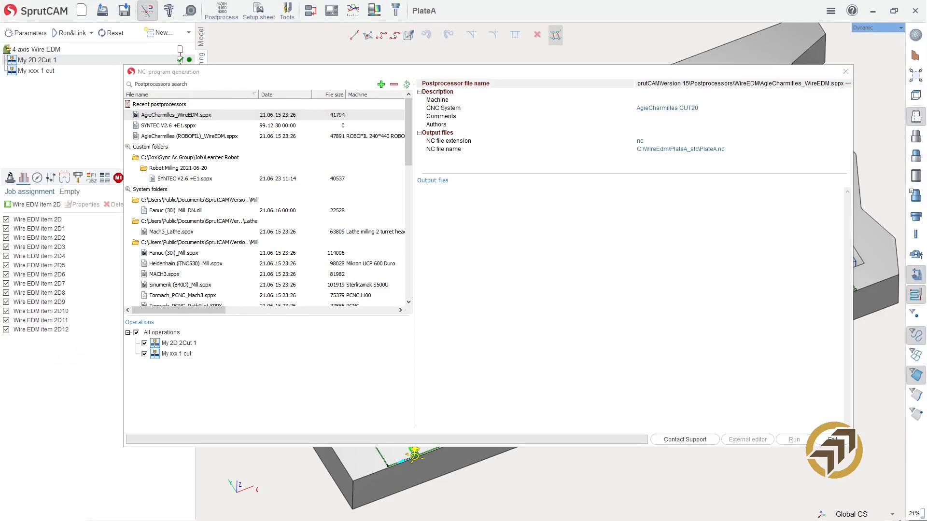
- Review the header and wire cutting blocks of the generated PlateA.nc program, and close NC-program generation
click(570, 254)
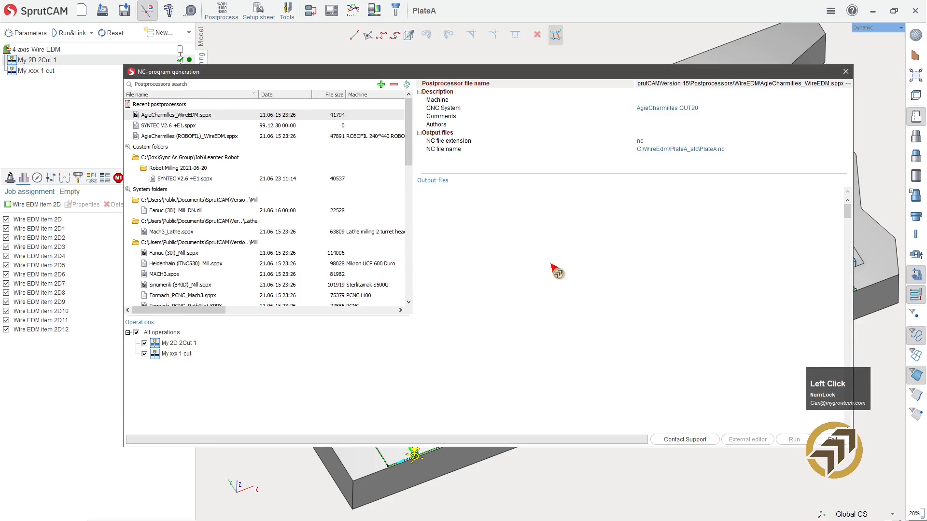
scroll(543, 298, down, 3)
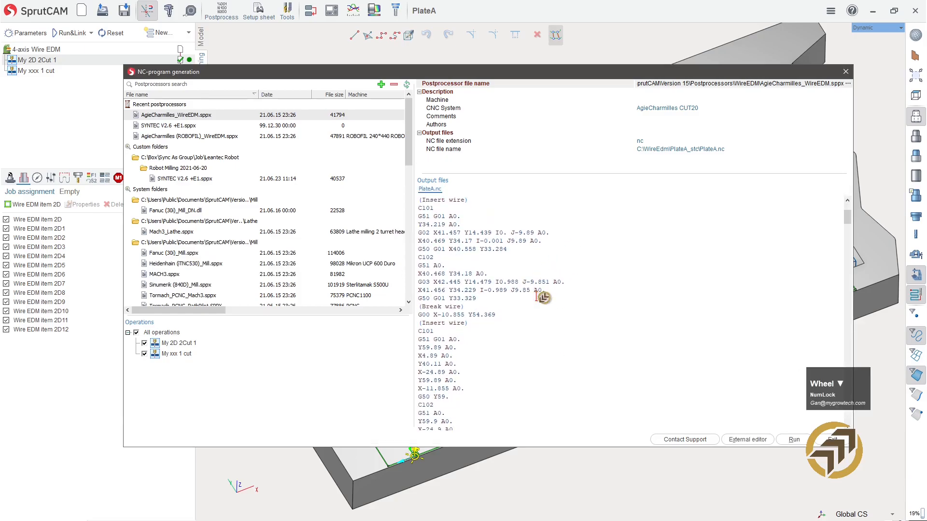
scroll(526, 266, down, 7)
scroll(529, 277, up, 7)
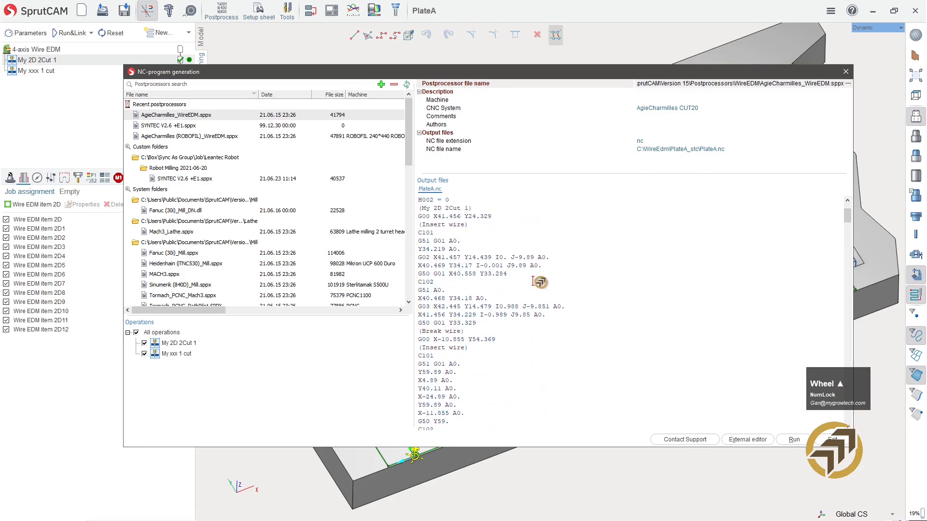
scroll(540, 282, up, 3)
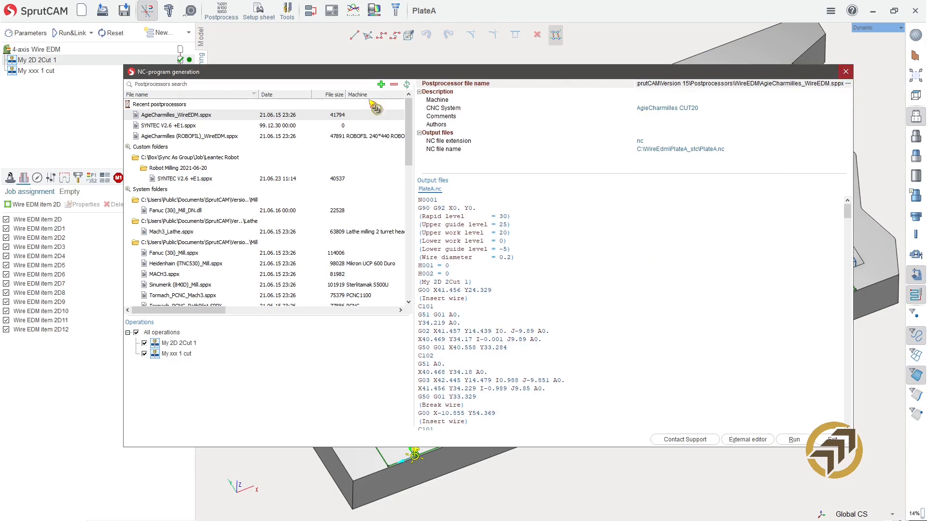
click(846, 72)
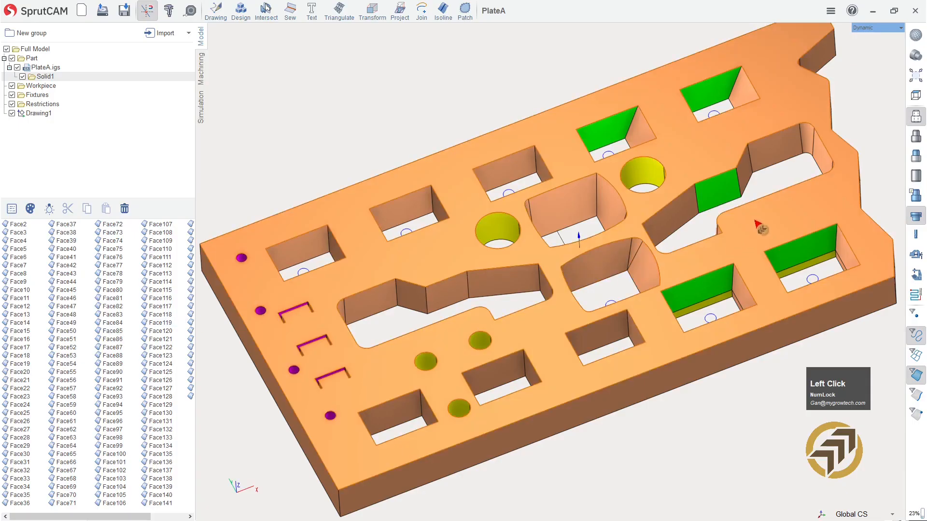
- Examine the colored and uncolored pocket walls on the plate model, and select the flat back wall of the rounded pocket between the two large yellow holes
scroll(792, 178, up, 4)
right_click(693, 186)
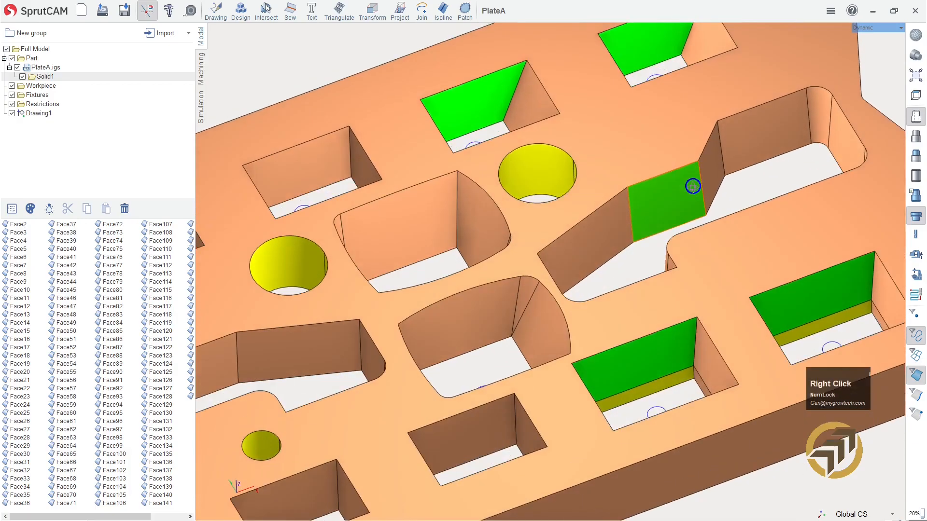
scroll(726, 196, up, 3)
scroll(754, 180, down, 2)
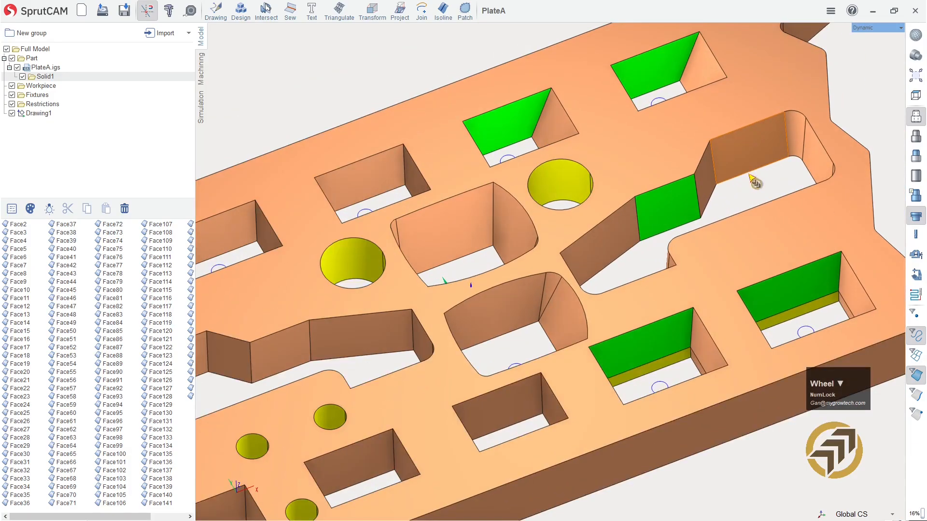
right_drag(729, 214, 654, 244)
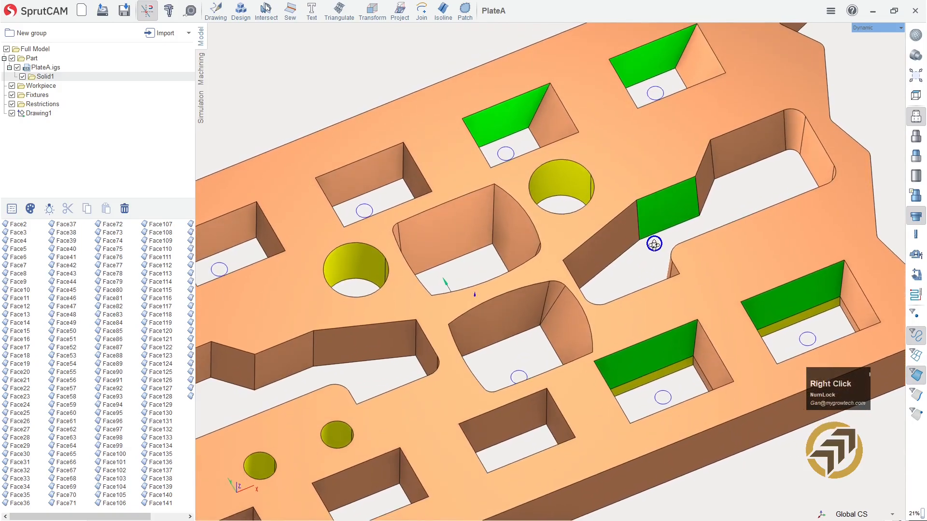
scroll(690, 204, up, 4)
scroll(723, 196, down, 3)
right_drag(723, 197, 722, 192)
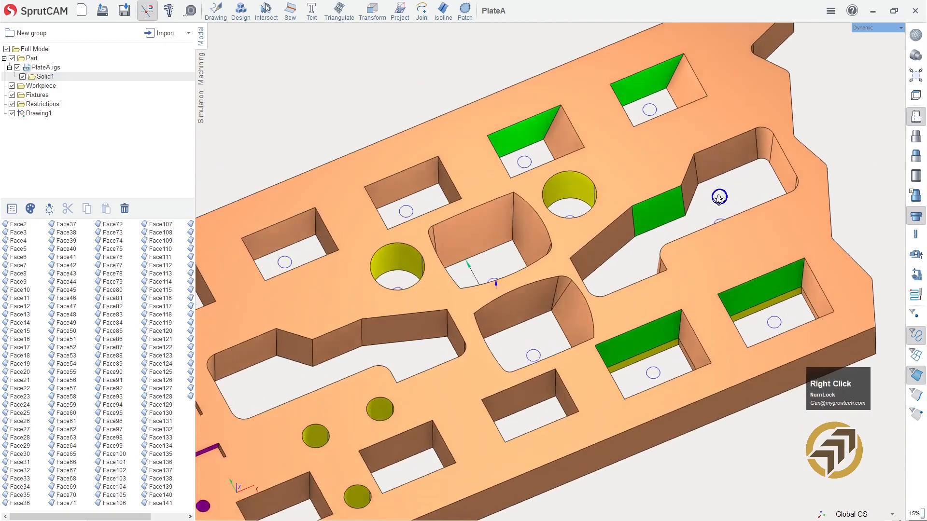
scroll(734, 193, down, 2)
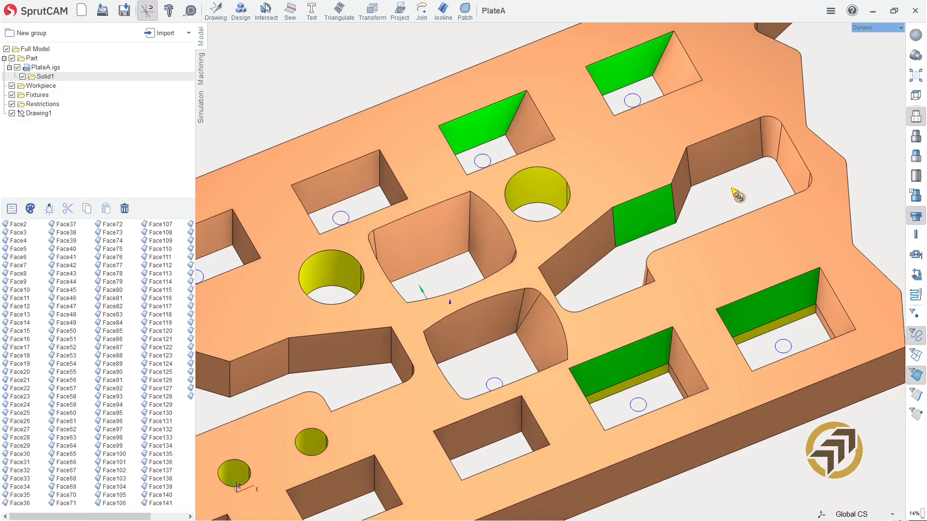
right_drag(703, 206, 699, 211)
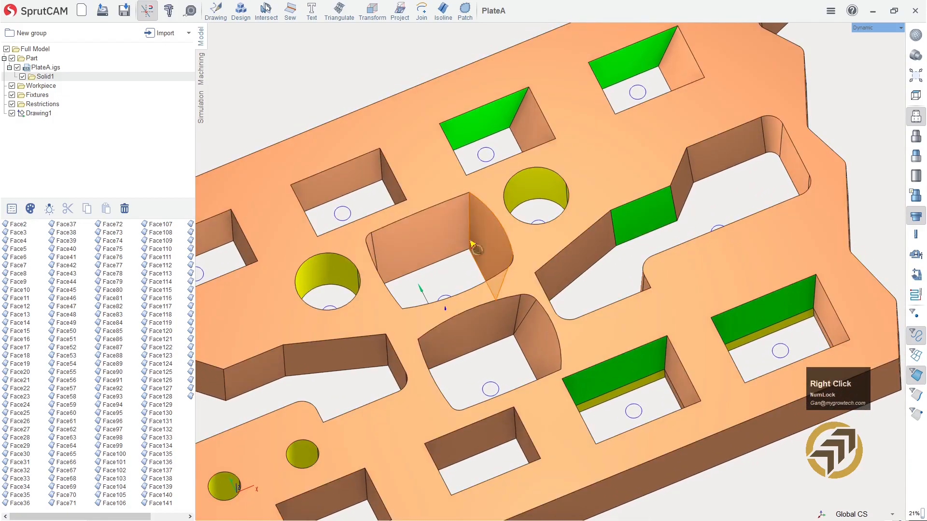
click(406, 255)
right_drag(405, 255, 451, 232)
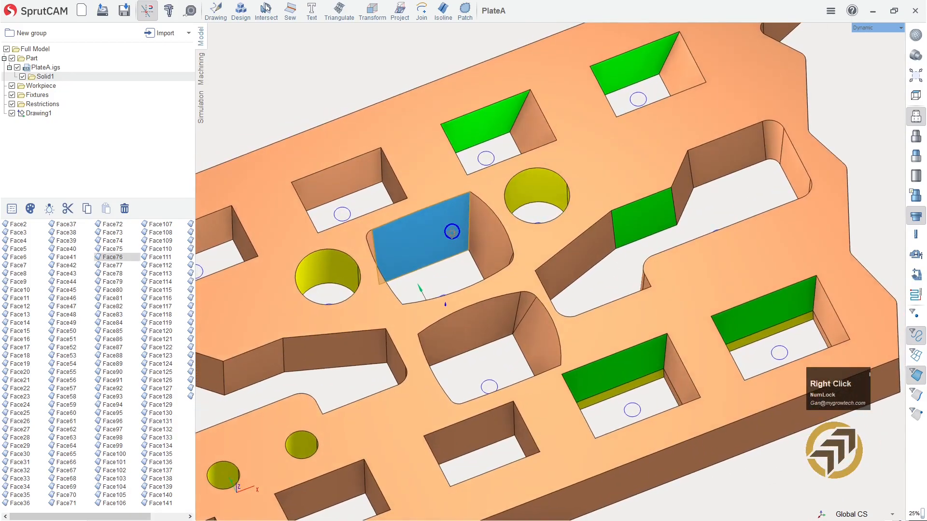
- Clear the rounded pocket's wall selection and examine the green walls, including the one in the large stepped pocket, in the plate model
click(456, 270)
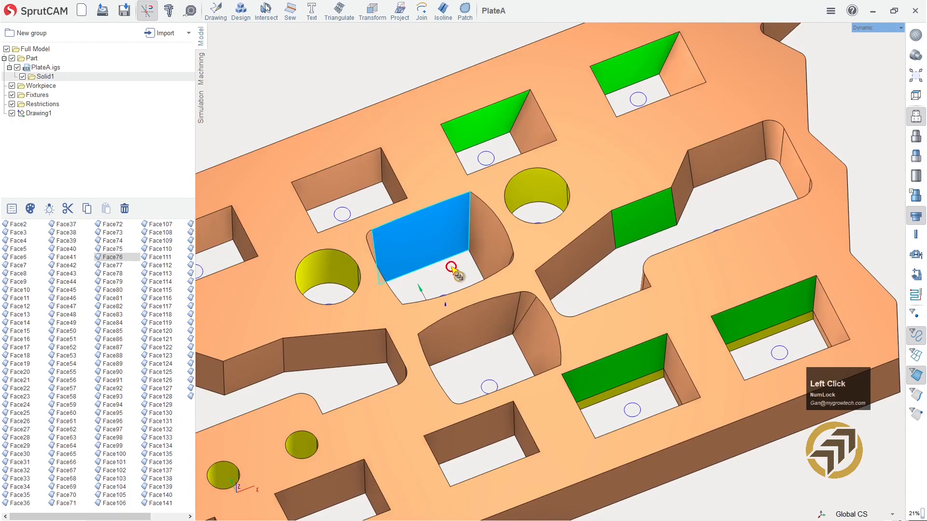
right_drag(636, 235, 642, 229)
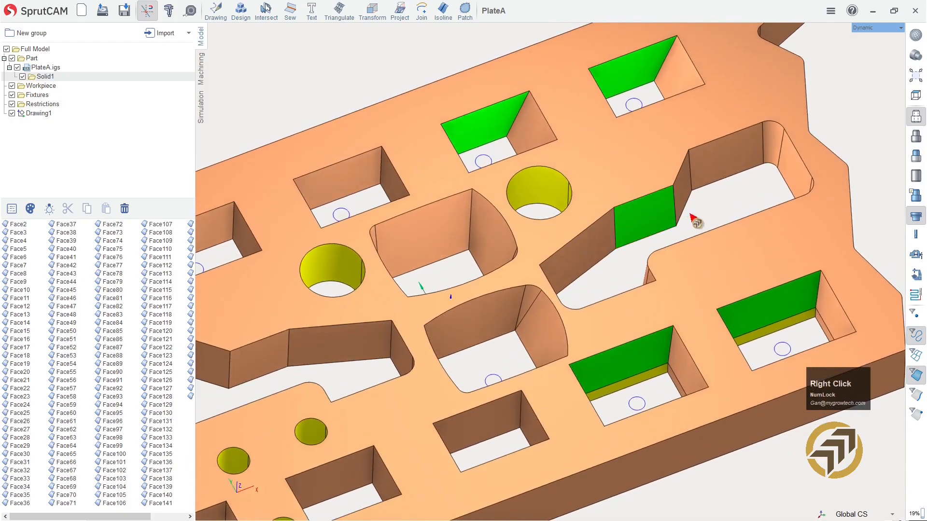
right_drag(724, 192, 725, 190)
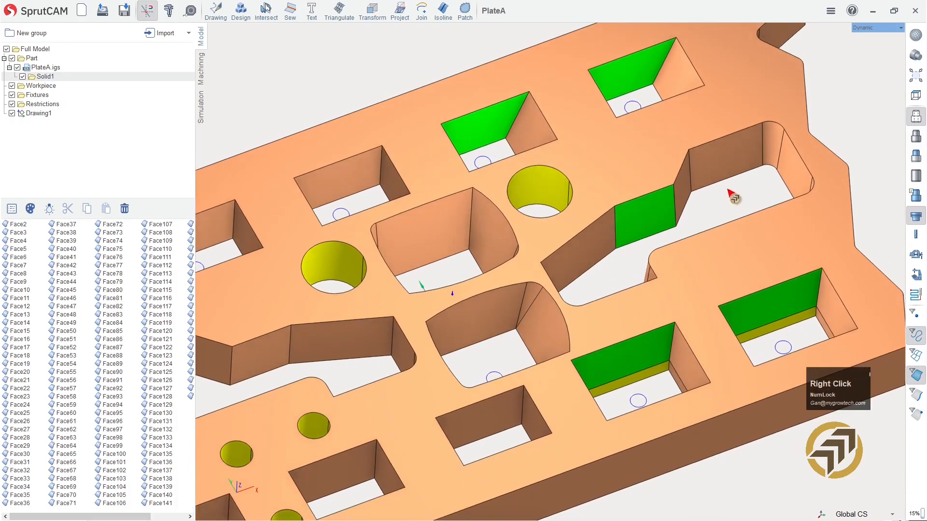
click(652, 223)
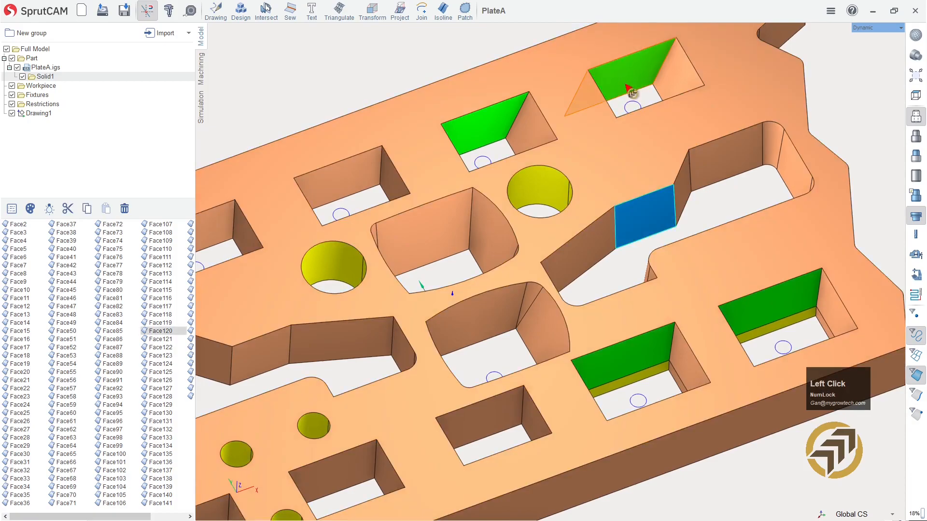
click(703, 207)
scroll(656, 225, up, 2)
scroll(687, 222, down, 1)
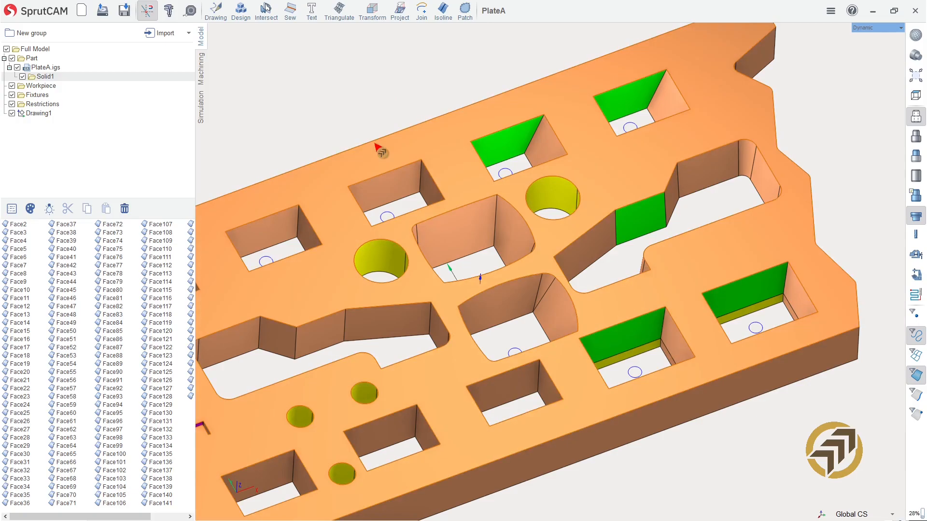
- Return to the machining setup, add the saved My 2.5D 1cut wire EDM 2D contouring operation, and place it before My 2D 2Cut 1
click(201, 79)
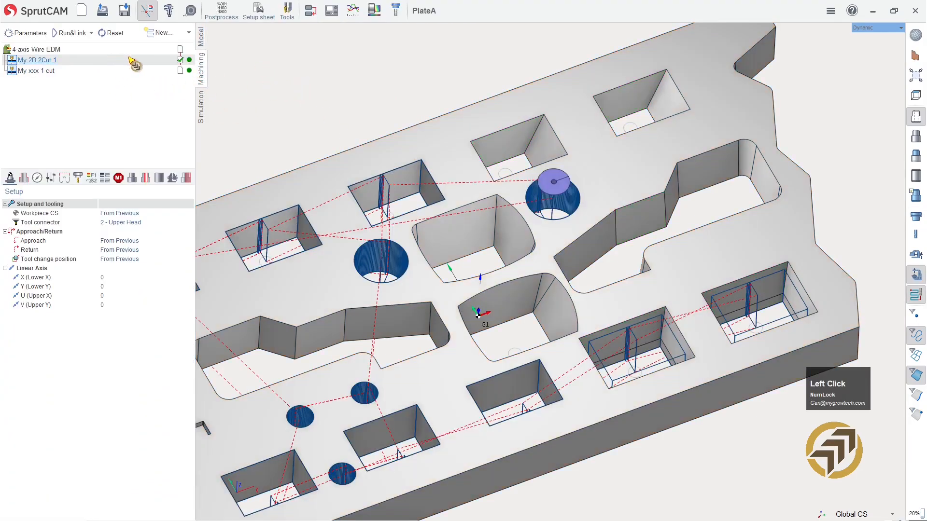
click(189, 33)
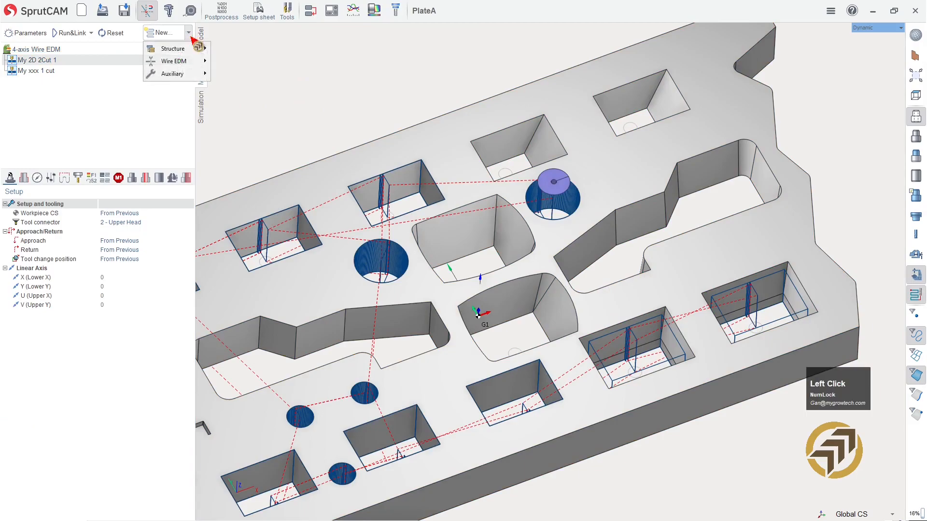
mouse_move(184, 68)
mouse_move(256, 62)
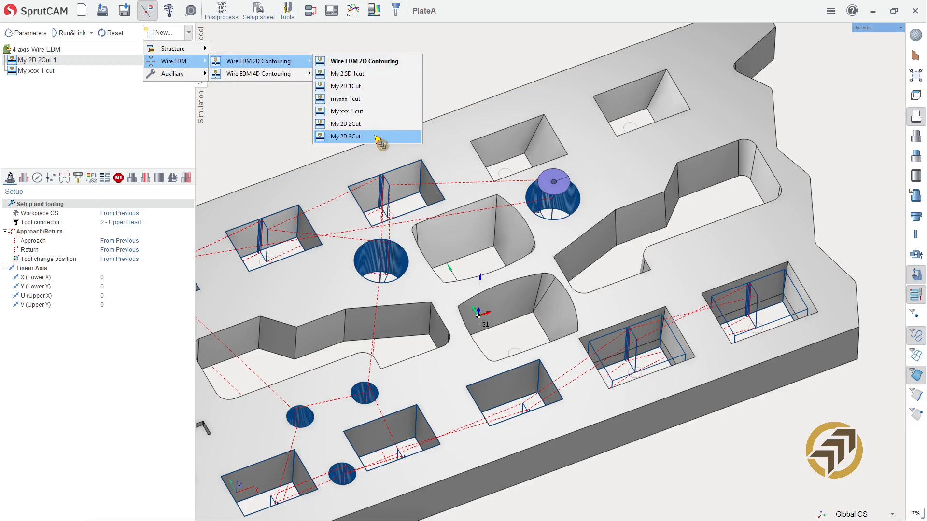
click(365, 74)
right_drag(337, 82, 333, 83)
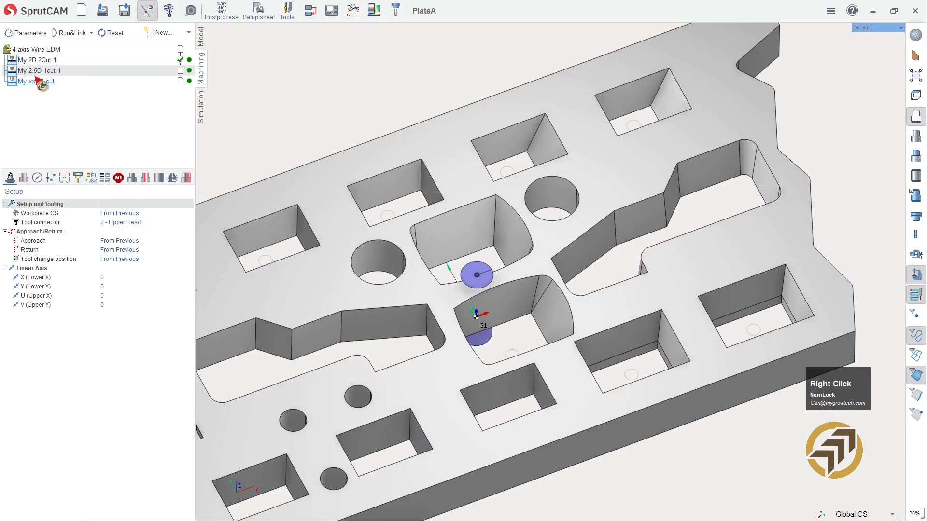
drag(53, 70, 53, 61)
right_drag(358, 106, 358, 85)
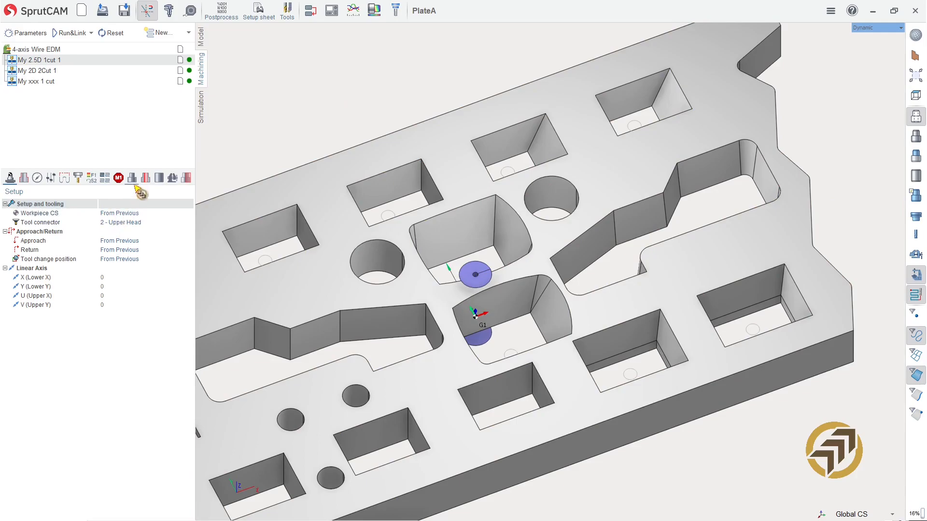
- Select all start-hole circles across the plate and add their centers to the holes of My 2.5D 1cut 1
click(145, 177)
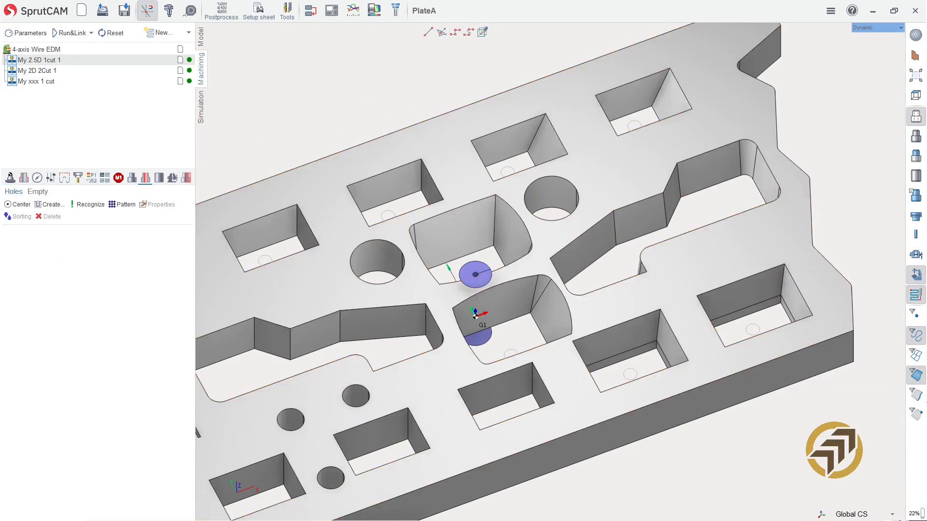
click(915, 377)
scroll(498, 179, down, 3)
drag(283, 56, 699, 430)
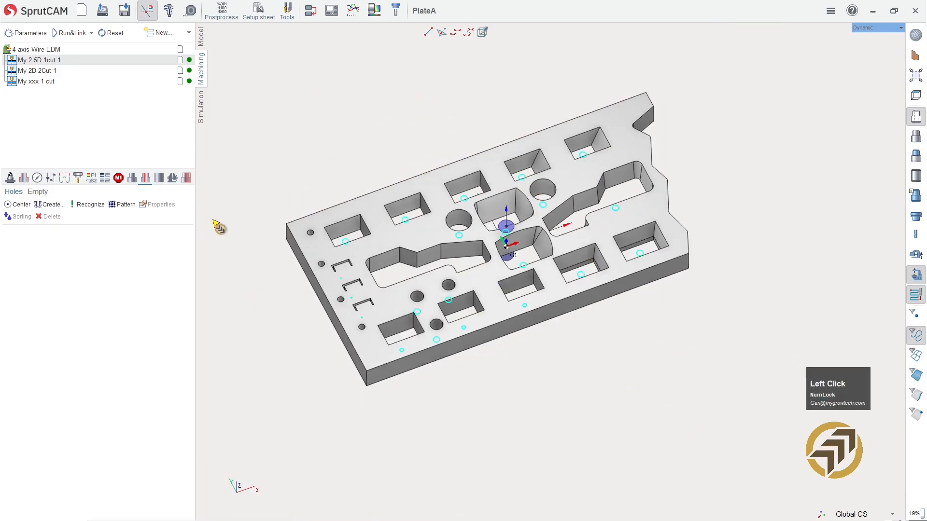
click(13, 204)
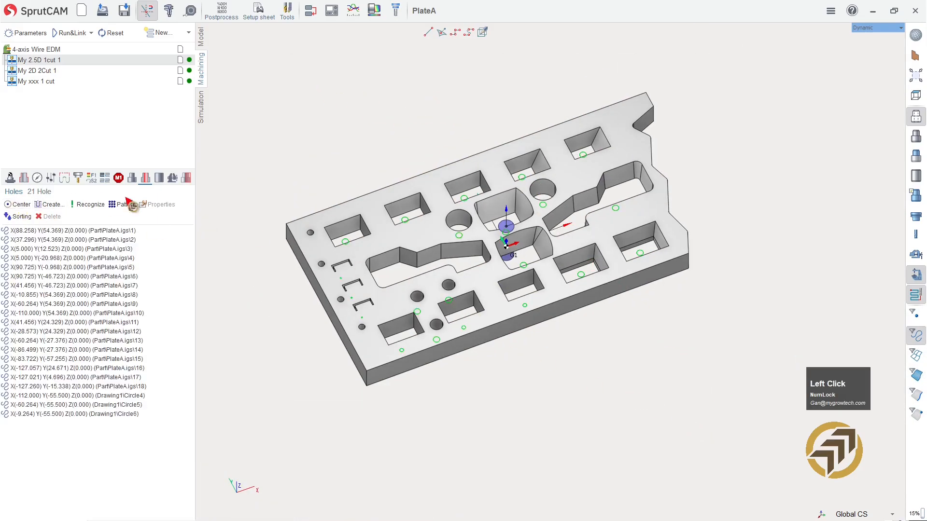
- Select all pocket walls of the green color, assign them to My 2.5D 1cut 1 as Wire EDM 2D items, and calculate the toolpath
click(23, 179)
scroll(431, 128, down, 1)
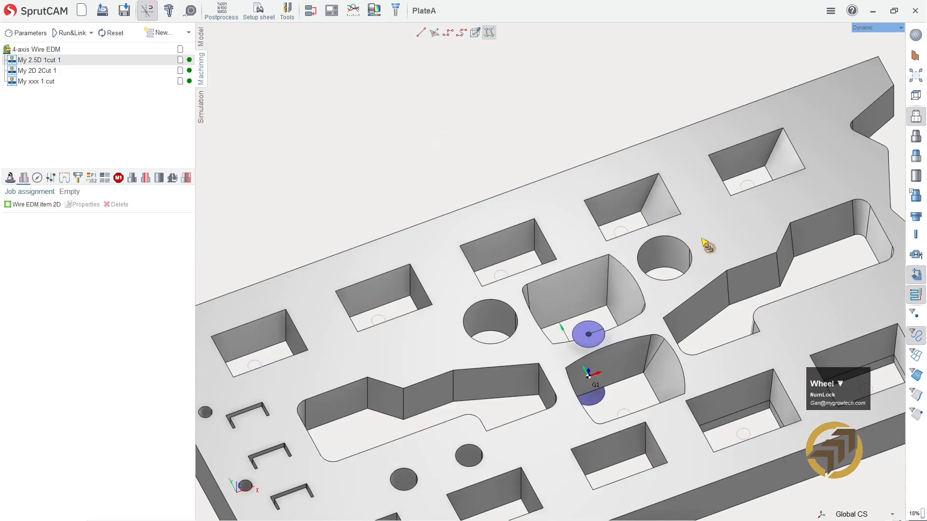
scroll(730, 236, up, 3)
scroll(806, 246, down, 3)
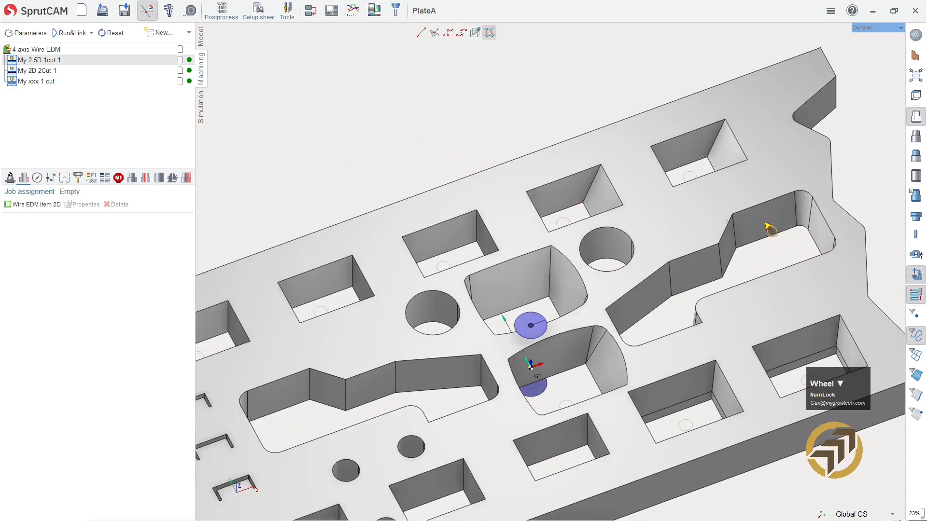
click(916, 375)
right_click(583, 189)
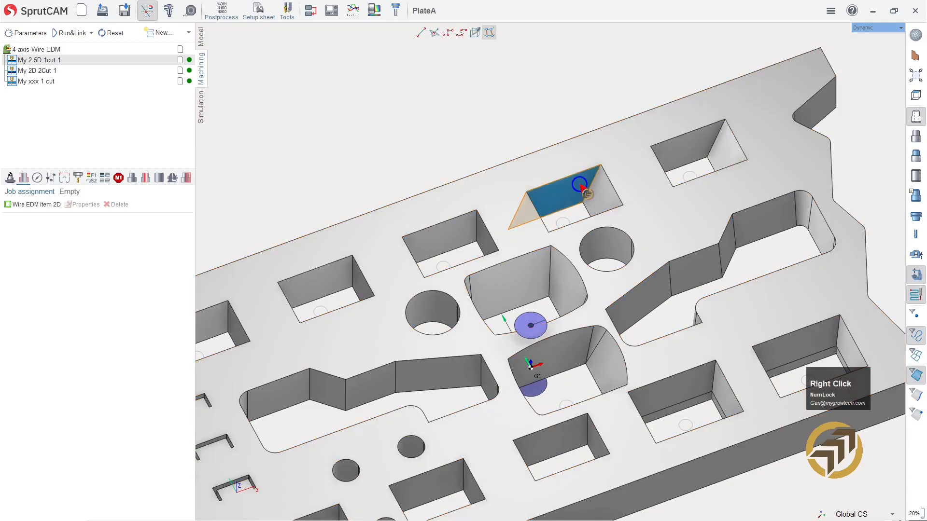
click(632, 213)
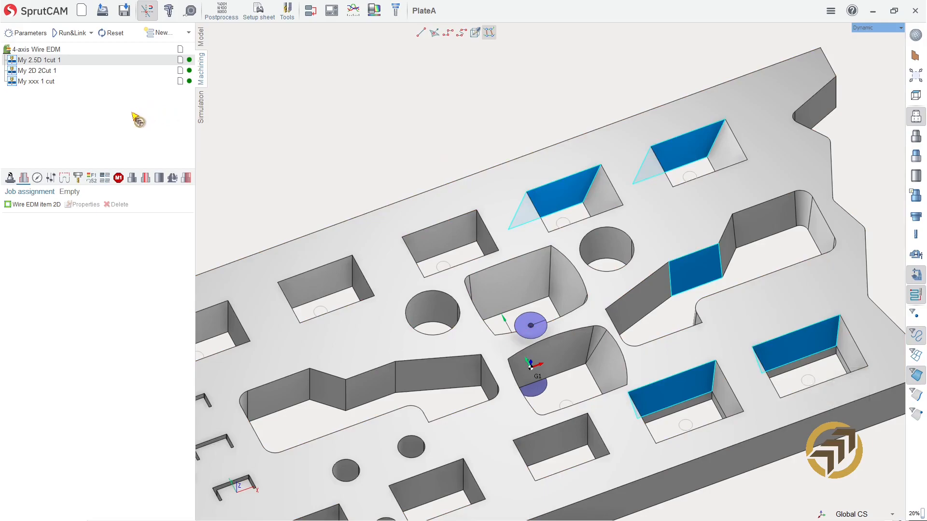
click(37, 204)
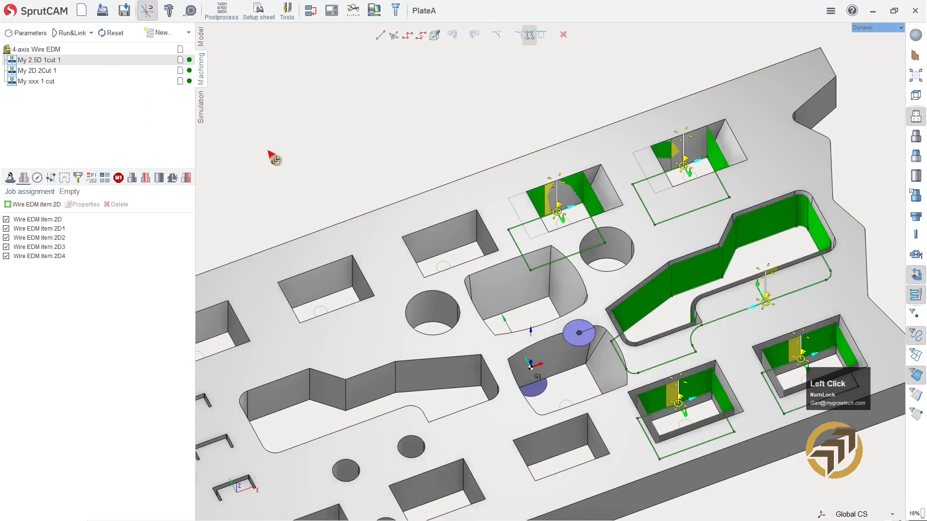
click(70, 34)
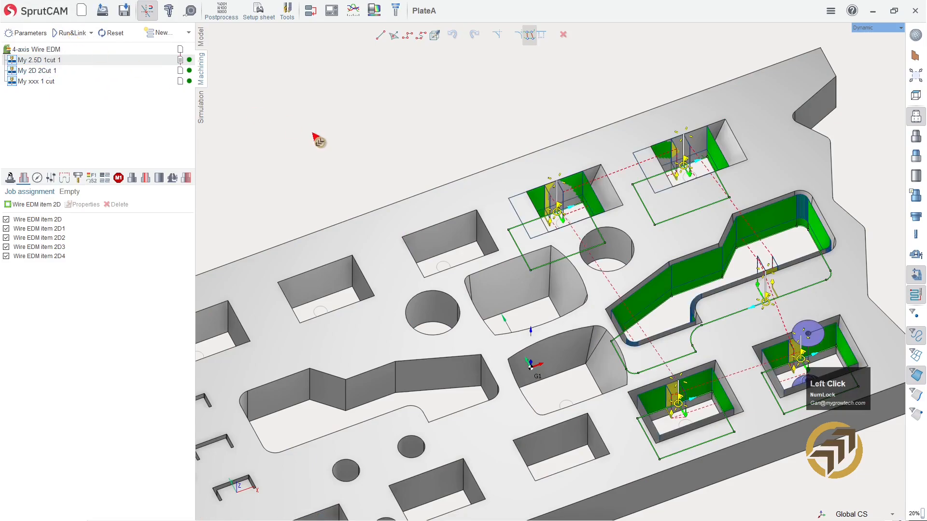
- Examine the calculated toolpaths, tapered walls and approach markers of the large stepped pocket and the two rectangular pockets in front of it
scroll(322, 144, up, 3)
scroll(472, 201, down, 5)
mouse_move(599, 256)
right_down()
mouse_move(618, 264)
mouse_move(632, 185)
mouse_move(581, 222)
mouse_move(585, 186)
mouse_move(585, 207)
right_up()
scroll(633, 185, down, 3)
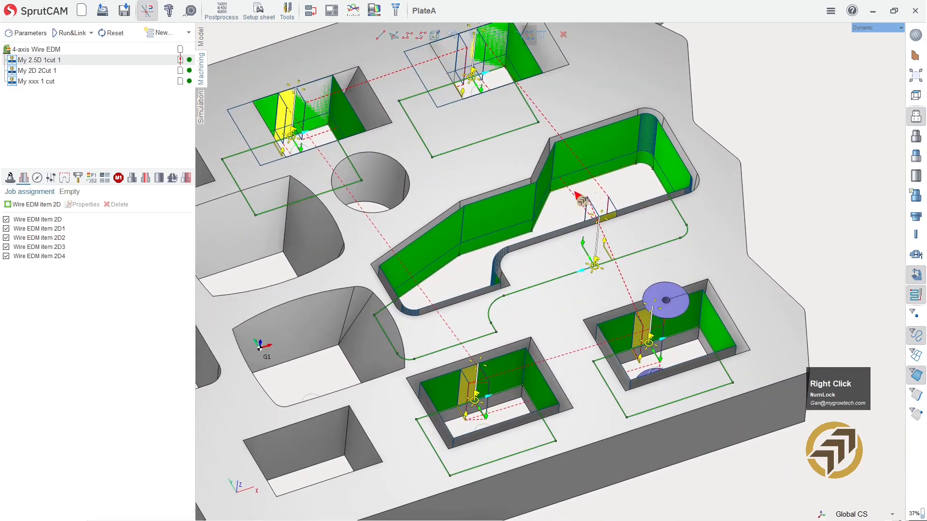
scroll(538, 309, down, 2)
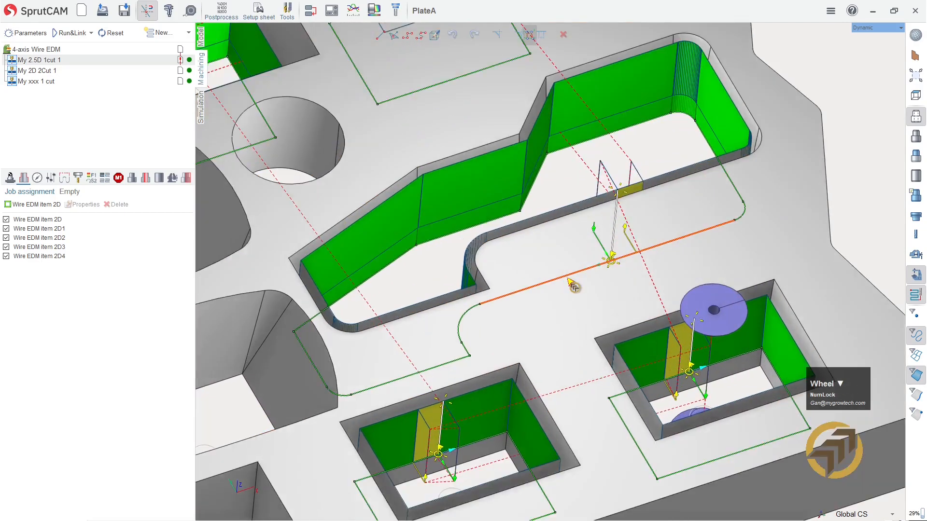
scroll(560, 344, up, 4)
scroll(564, 347, up, 2)
scroll(533, 473, down, 5)
right_drag(534, 474, 516, 327)
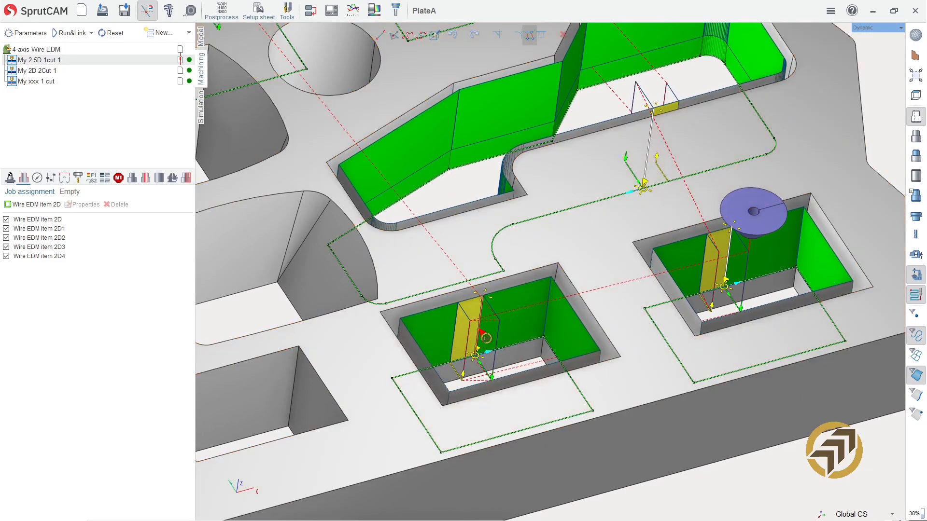
click(482, 333)
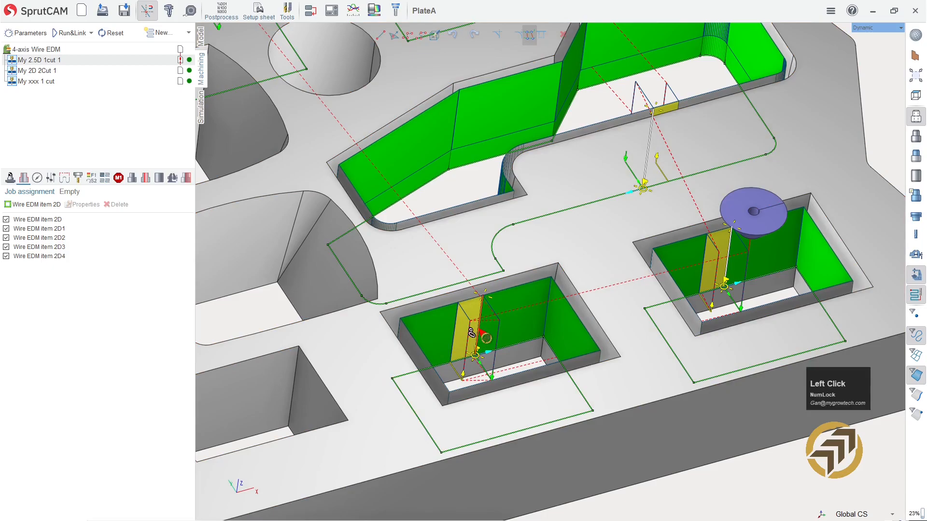
- Set a 10° taper angle on the two selected square pocket contours near the plate's front edge
click(470, 335)
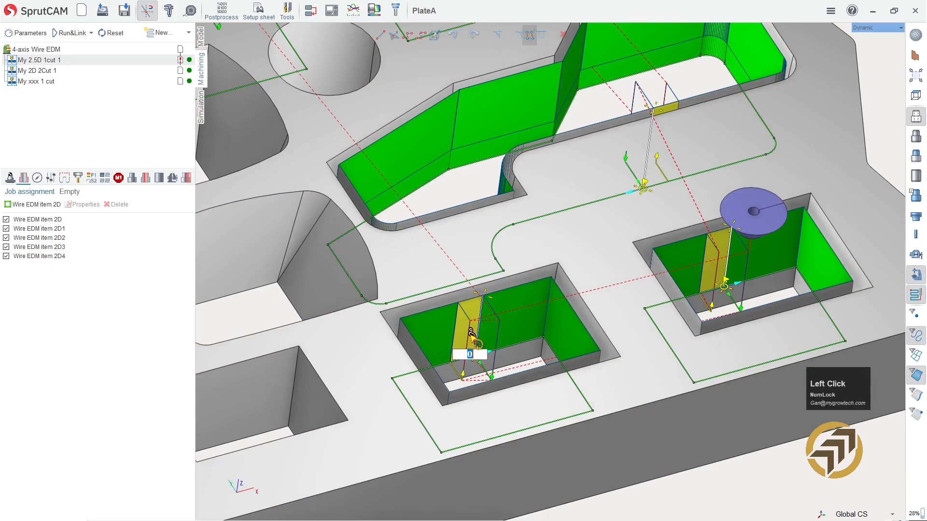
key(Return)
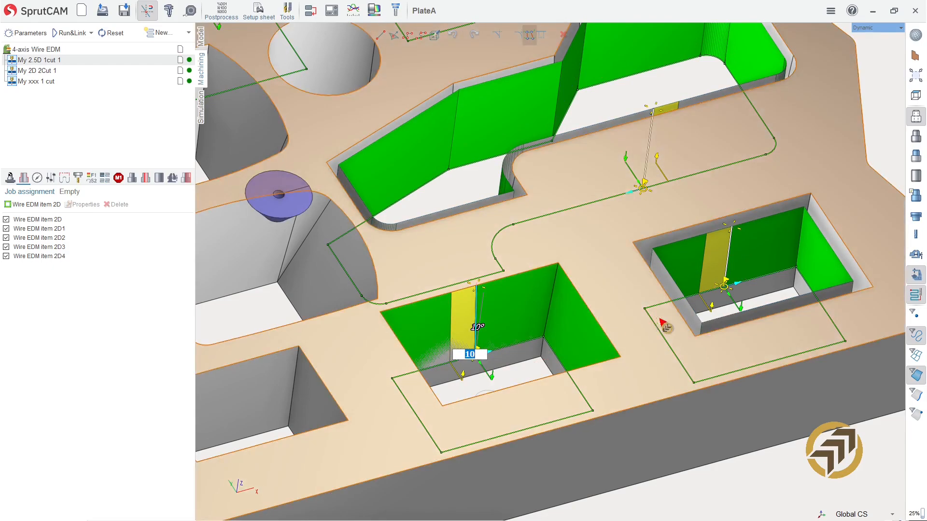
click(726, 267)
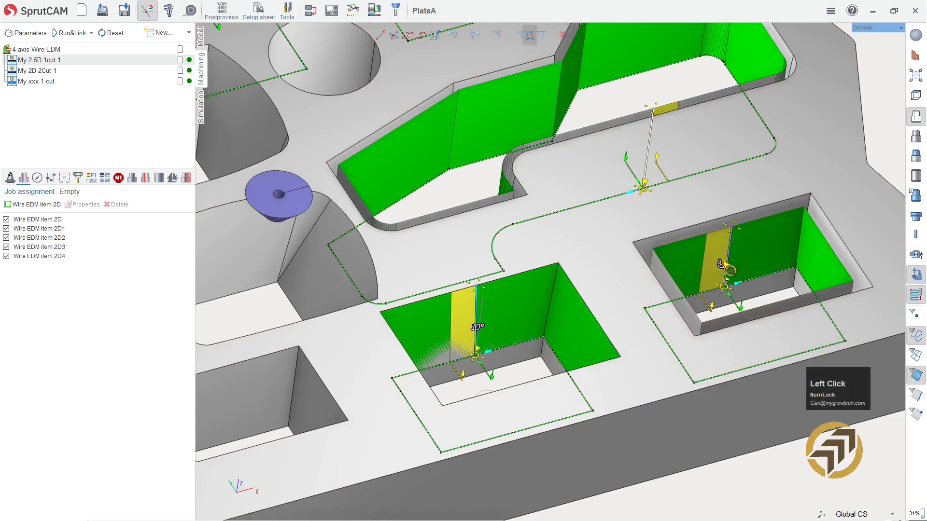
click(719, 263)
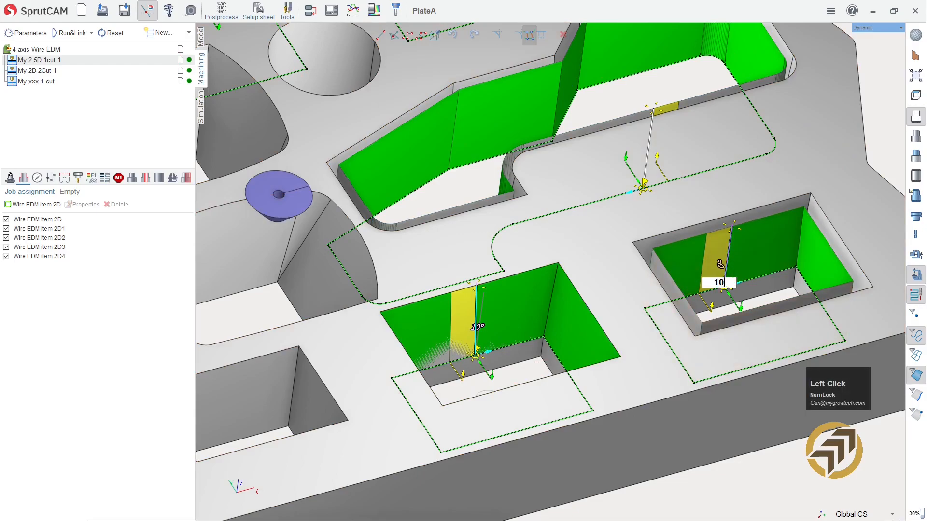
text(10)
key(Return)
- Set the taper angle of the large stepped contour in the middle of the plate to 5°
scroll(596, 254, up, 2)
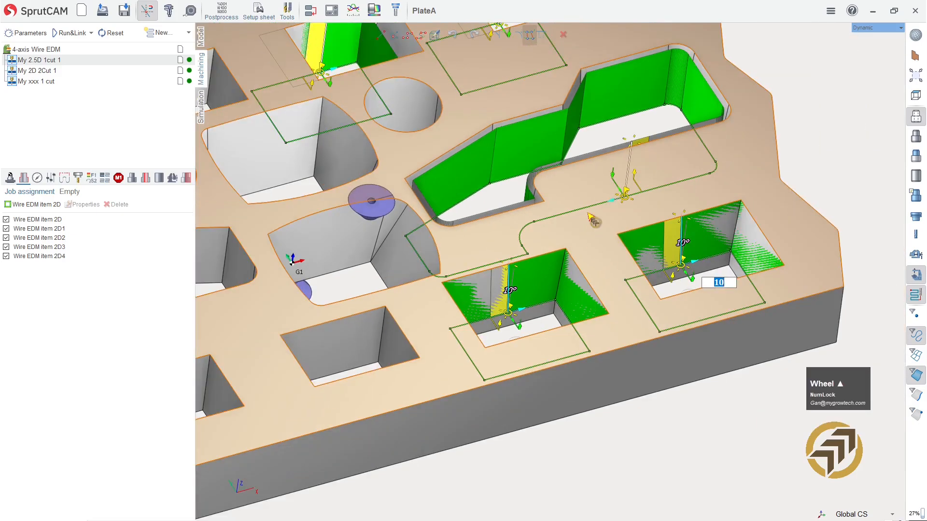
click(628, 181)
click(627, 187)
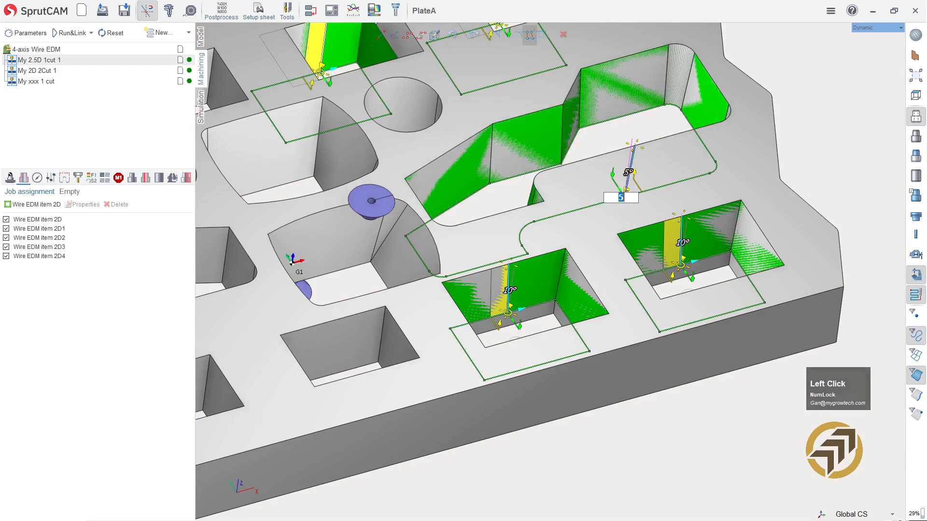
scroll(600, 130, up, 3)
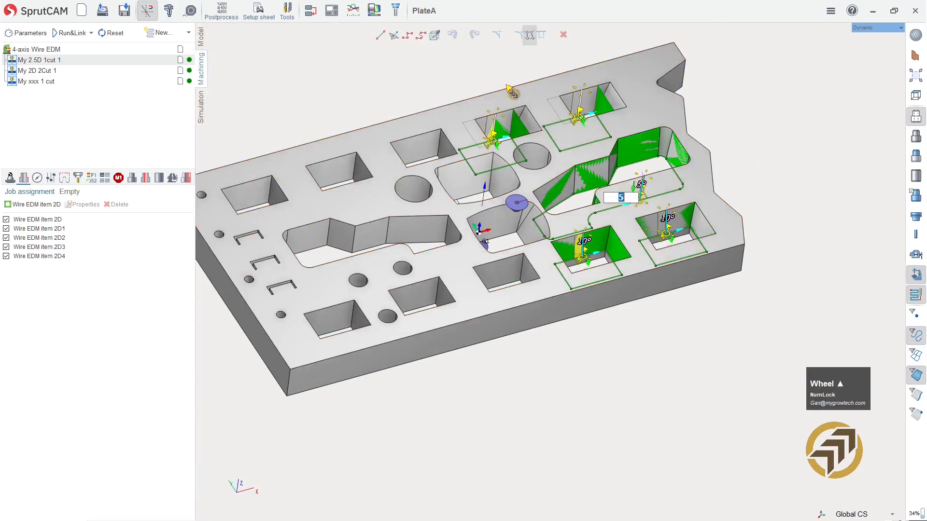
scroll(526, 114, down, 3)
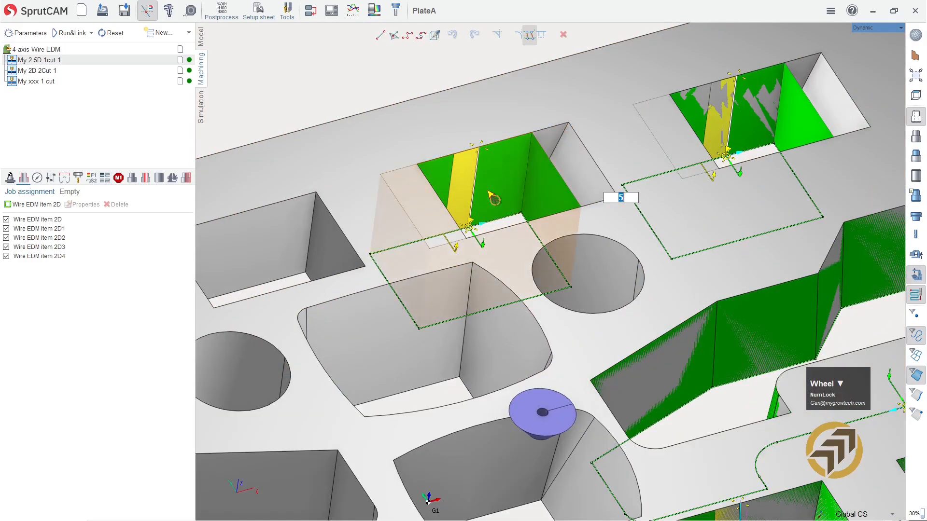
scroll(488, 194, down, 1)
mouse_move(405, 154)
right_down()
mouse_move(380, 155)
mouse_move(356, 188)
mouse_move(401, 173)
mouse_move(428, 129)
mouse_move(407, 160)
right_up()
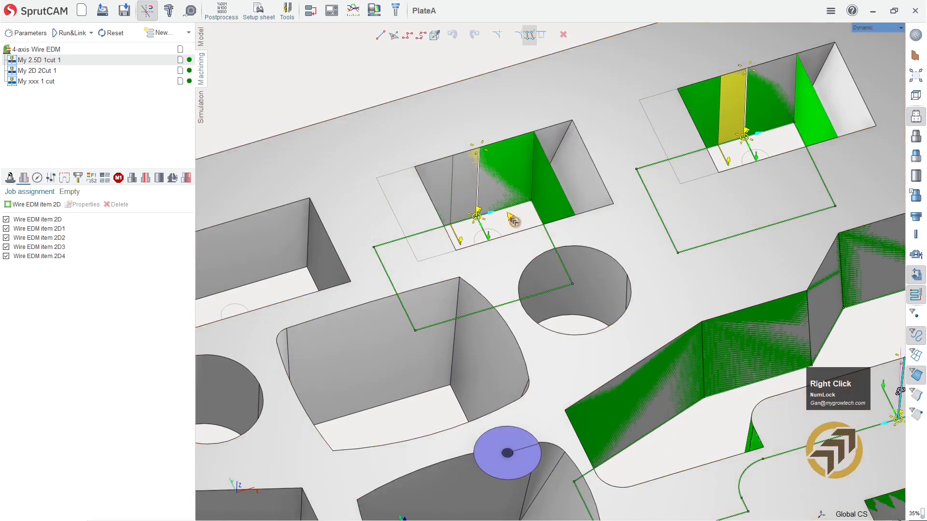
right_drag(513, 220, 529, 202)
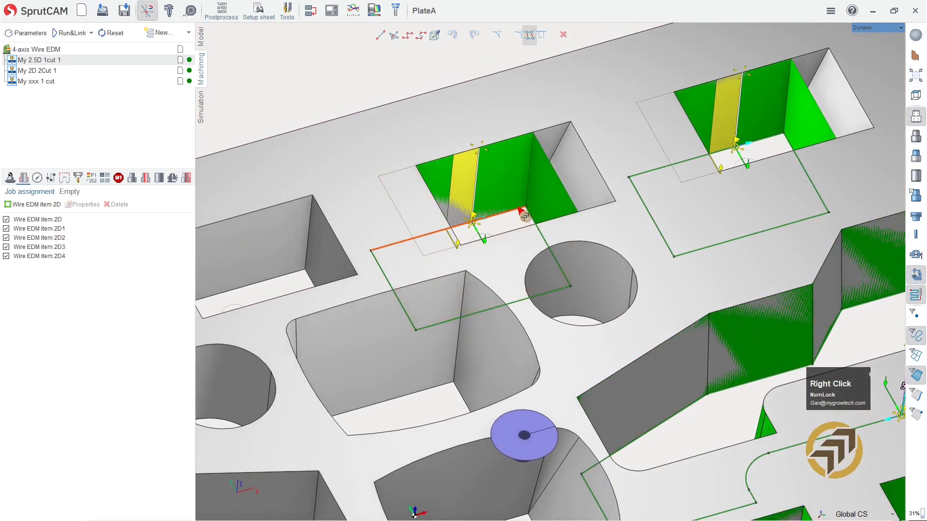
click(467, 194)
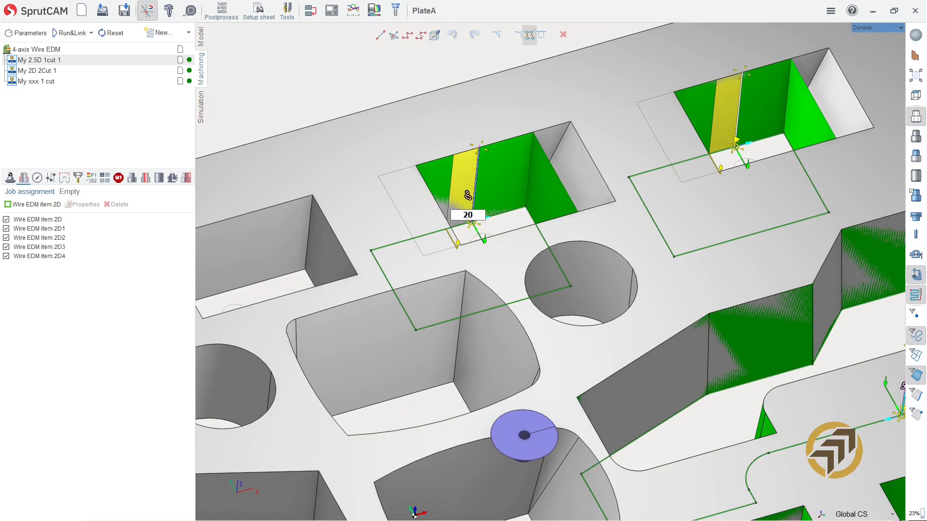
key(BackSpace)
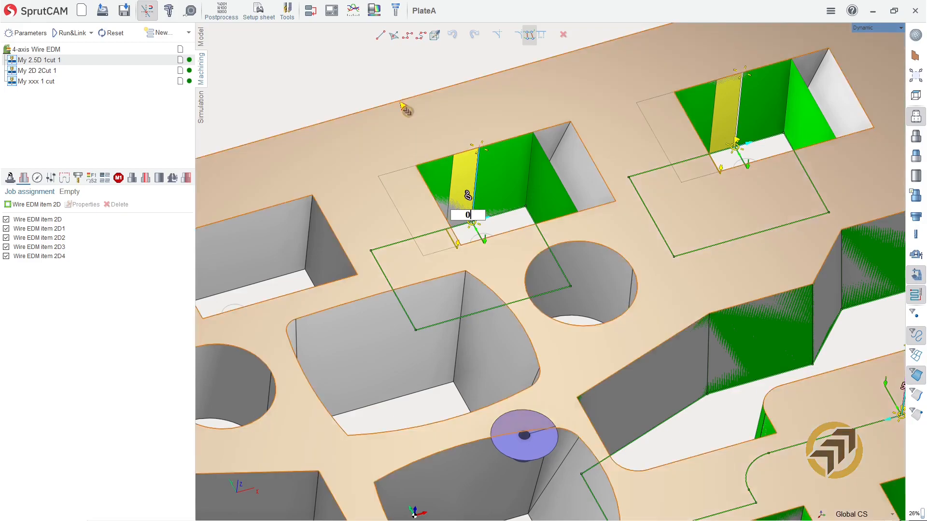
click(403, 94)
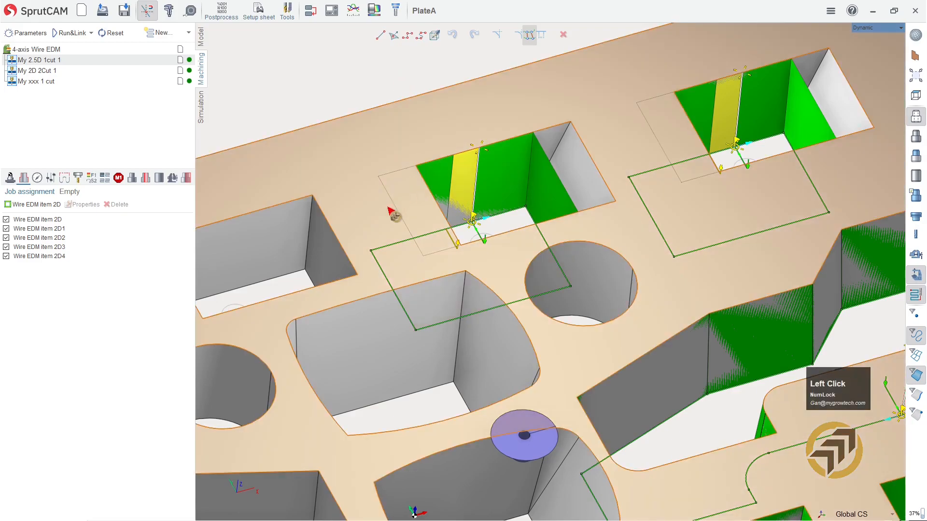
- Switch the part's display to semi-transparent so the contours and edges inside the rear pockets can be selected
mouse_move(427, 191)
right_down()
mouse_move(419, 190)
mouse_move(447, 178)
mouse_move(424, 202)
right_up()
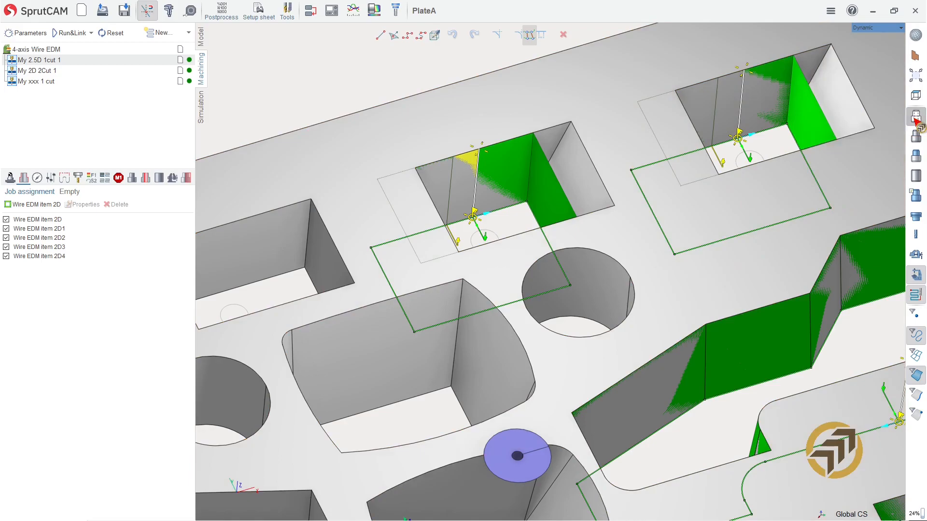
right_click(916, 121)
click(822, 113)
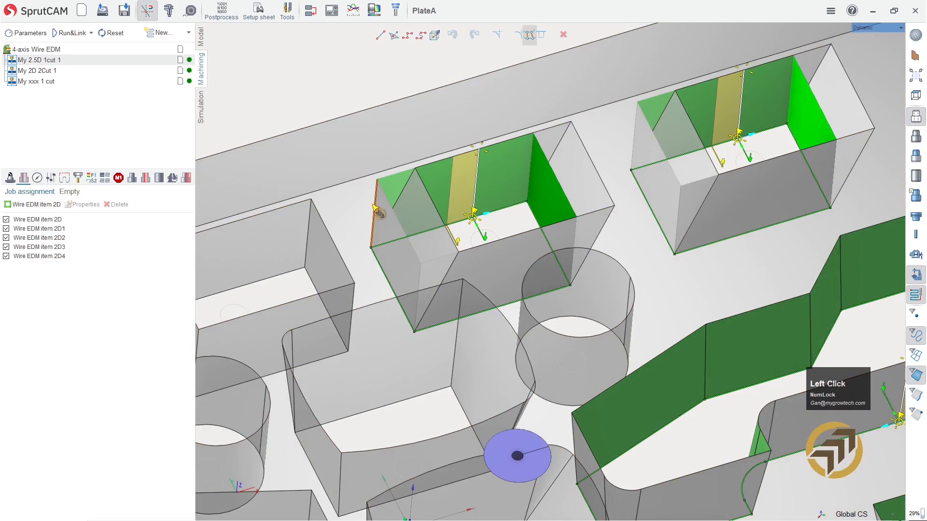
- Set the taper angle to -20° at the back-left corner edge of both rear square pocket contours
click(367, 223)
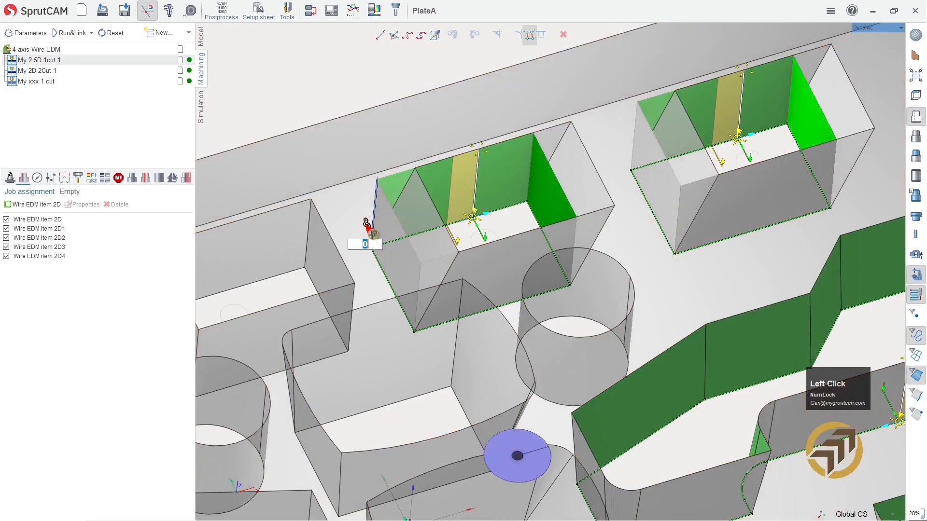
text(-2)
key(Return)
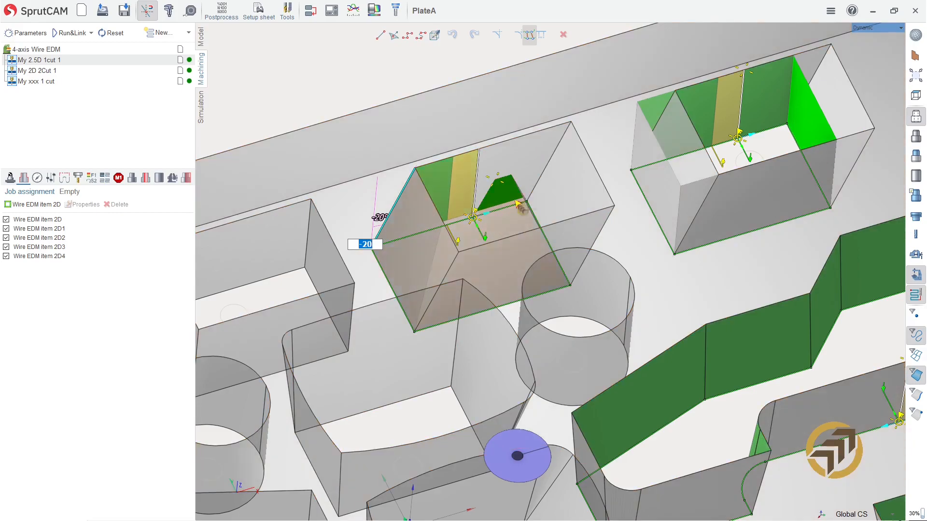
click(634, 150)
click(626, 146)
text(-20)
key(Return)
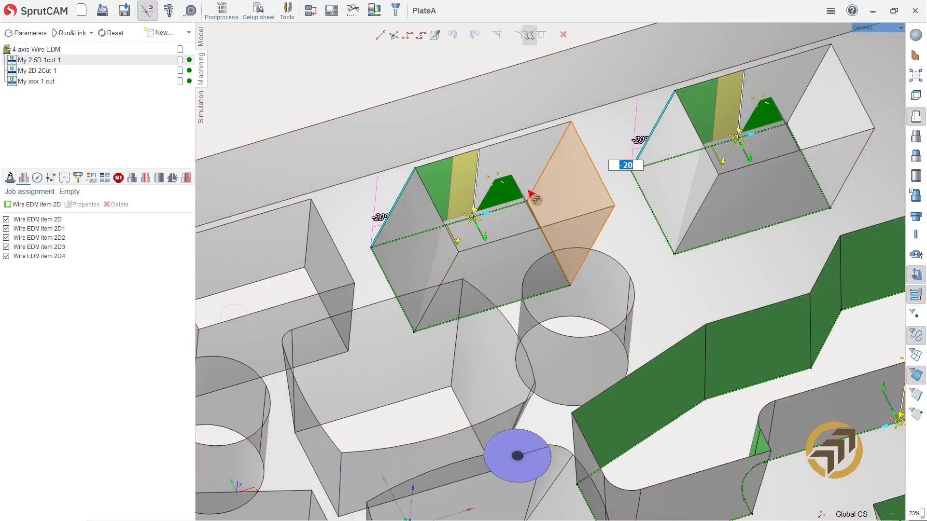
- Set the taper angle to 0° at the front-left corner edge of both rear square pocket contours
click(434, 269)
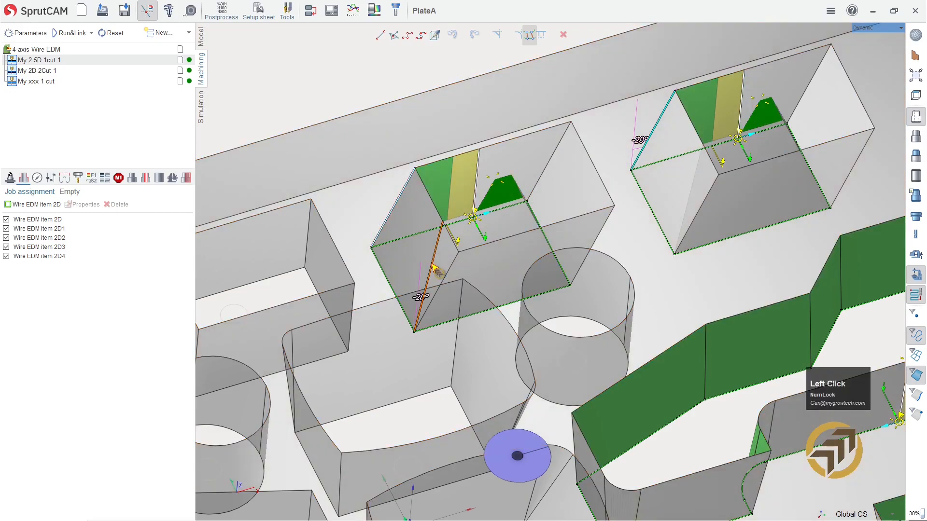
click(419, 296)
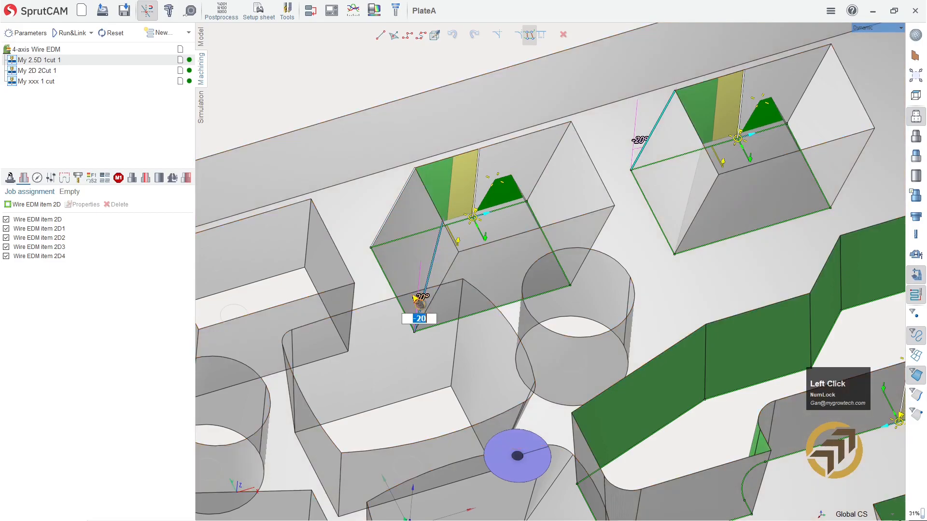
text(0)
key(Return)
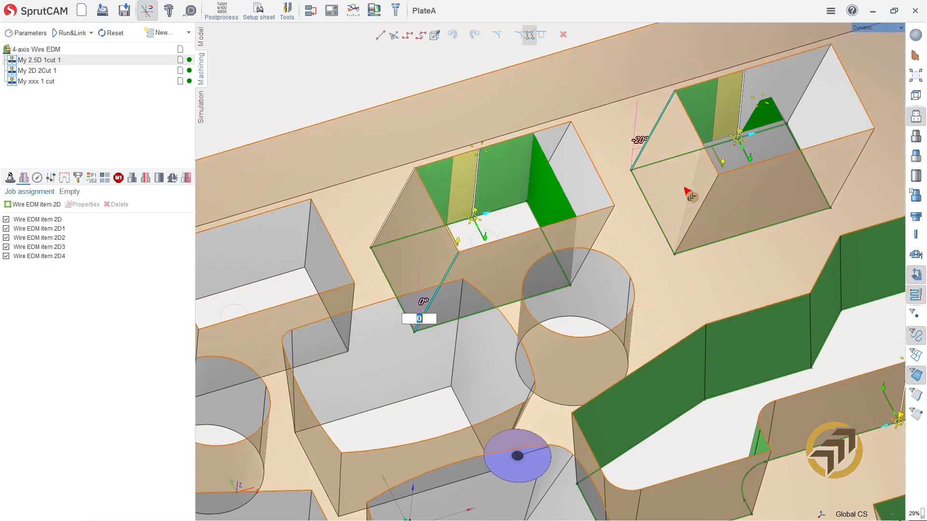
click(688, 202)
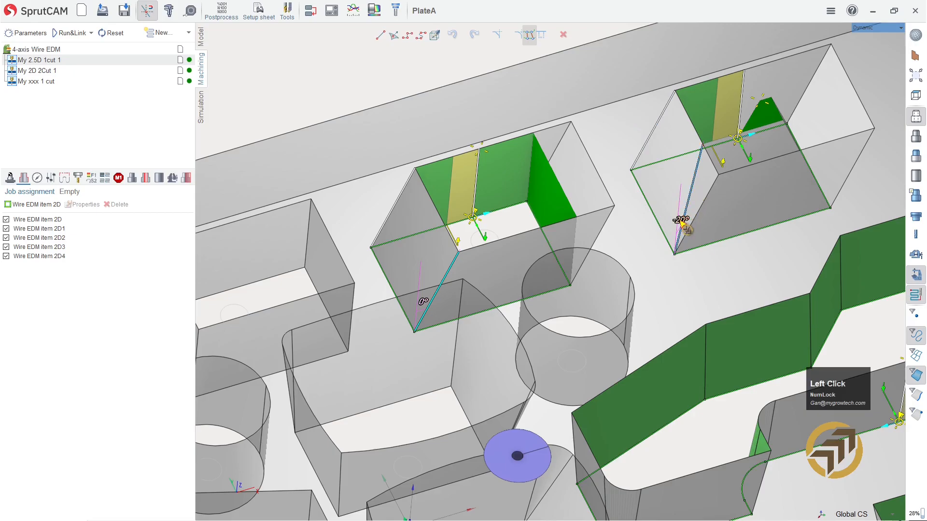
text(0)
key(Return)
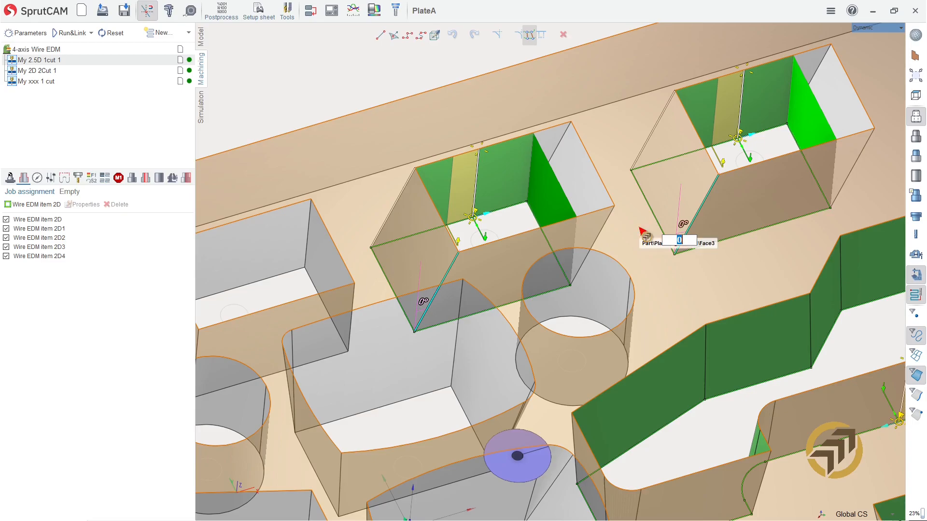
click(405, 87)
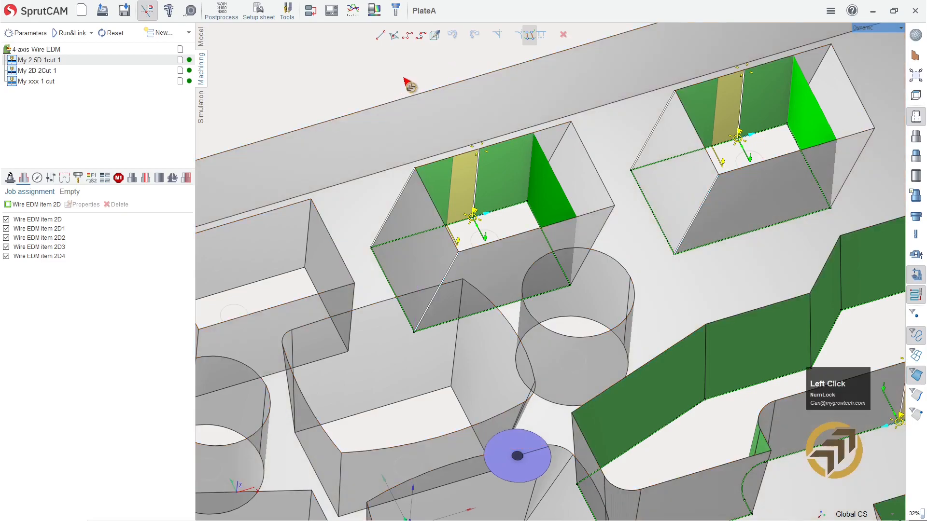
- Set the taper angle to 20° at the front-right corner edge of both rear square pocket contours
right_drag(575, 153, 637, 134)
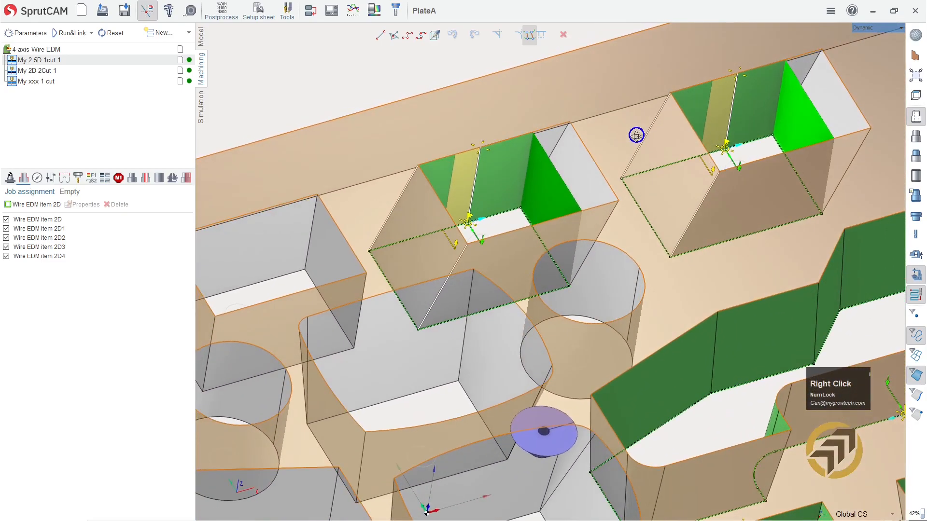
click(583, 228)
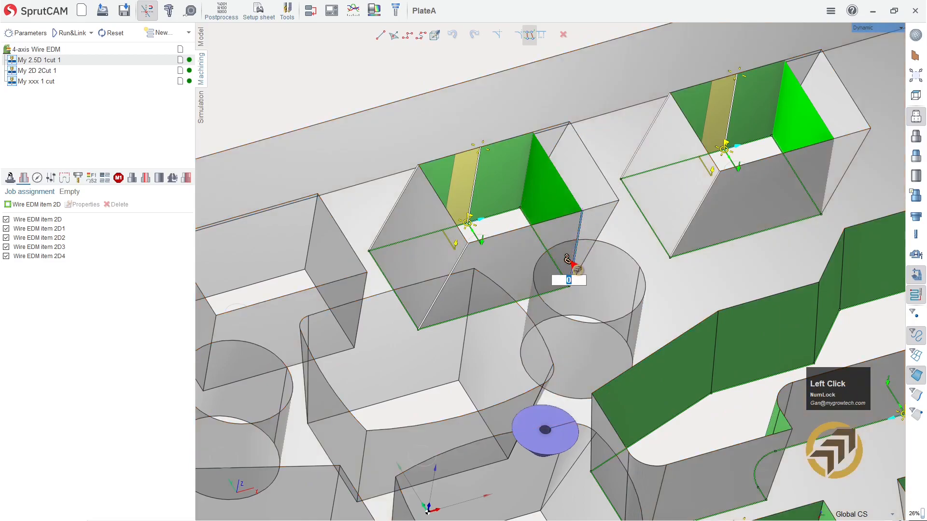
text(20)
key(Return)
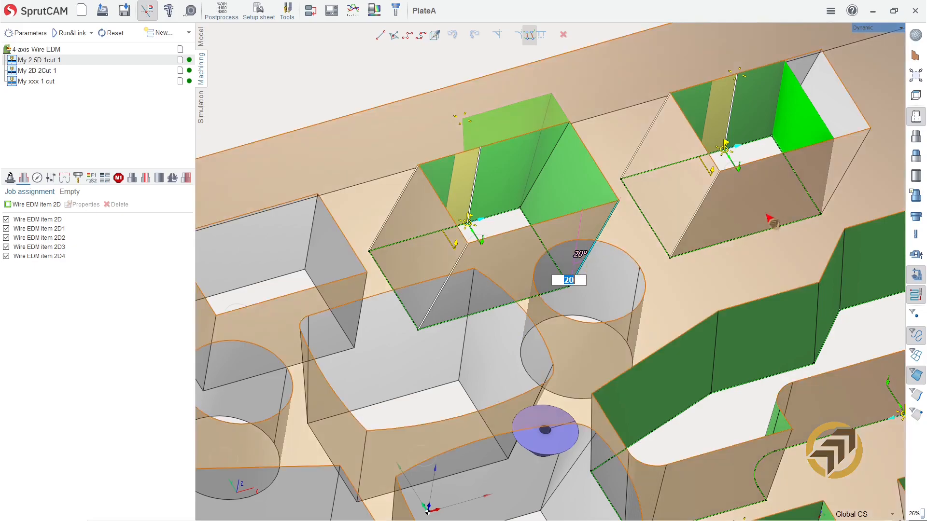
click(821, 187)
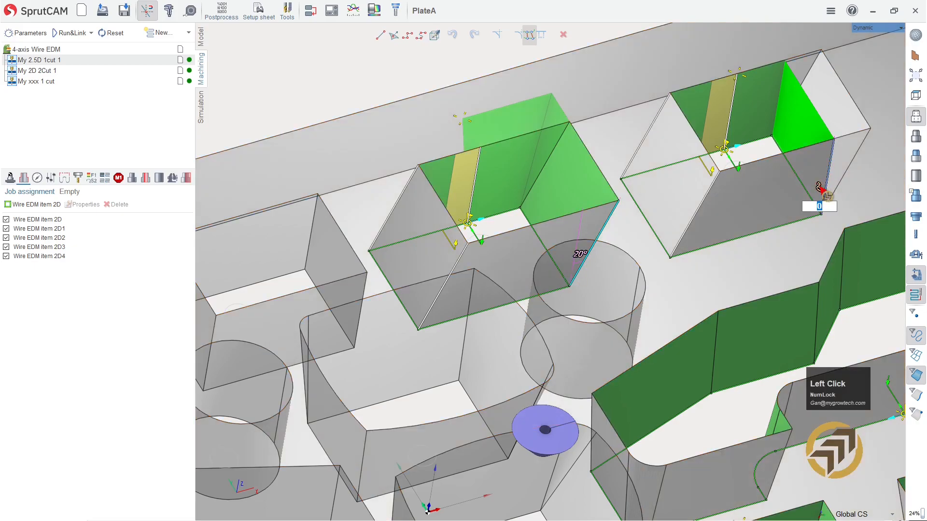
text(20)
key(Return)
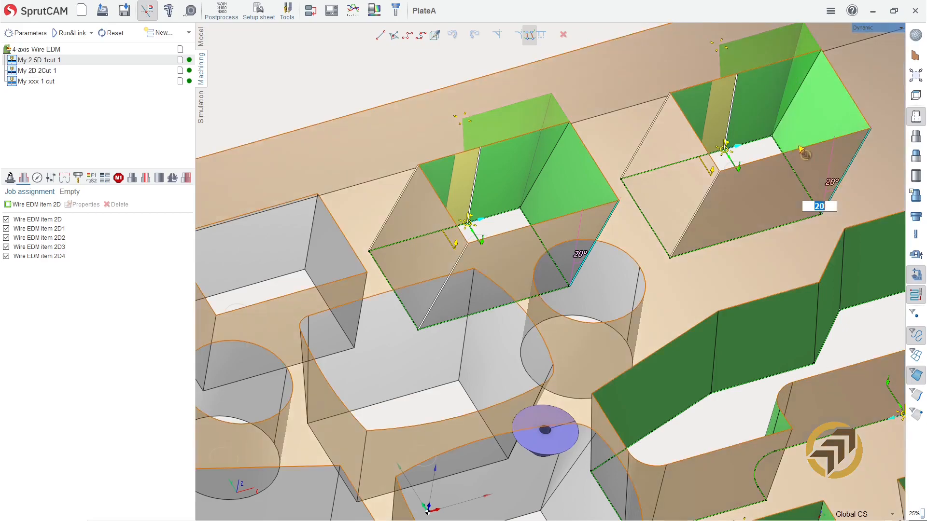
- Set the taper angle to 0° at the back-right corner edge of both rear square pocket contours
click(788, 99)
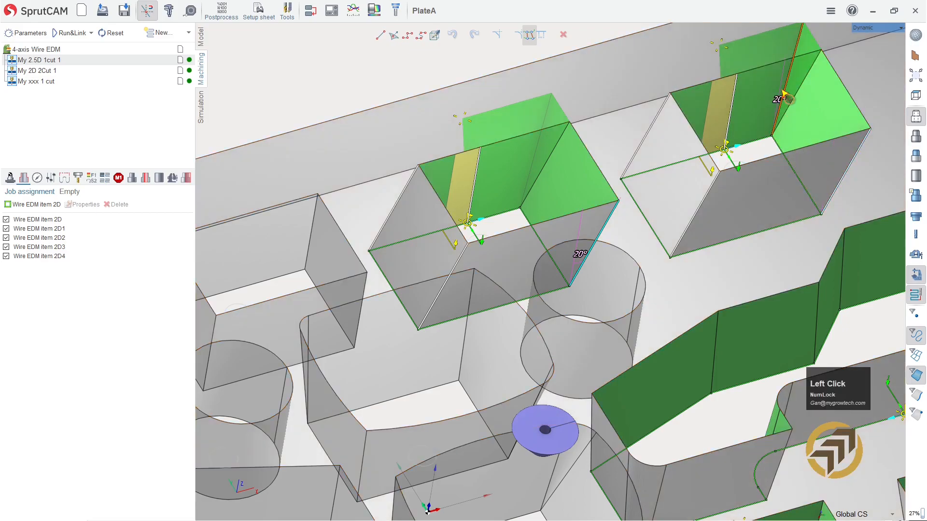
click(781, 102)
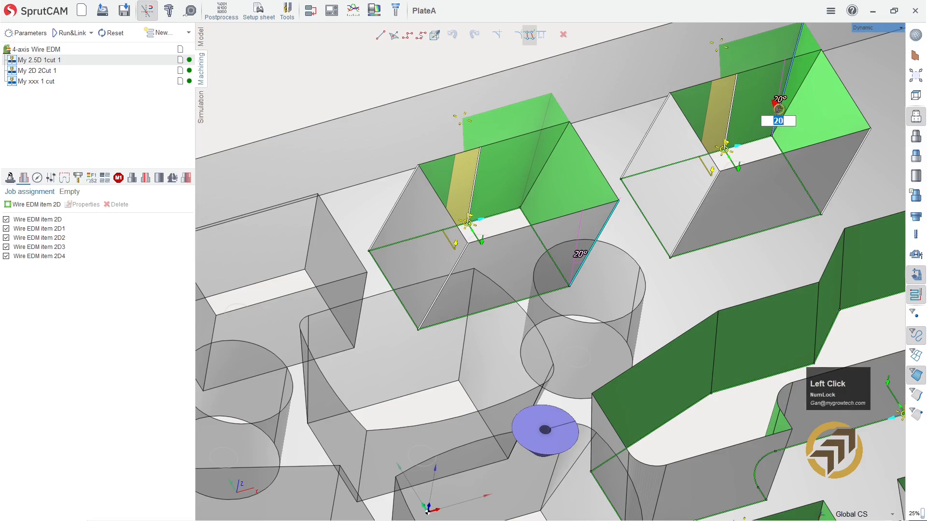
text(0)
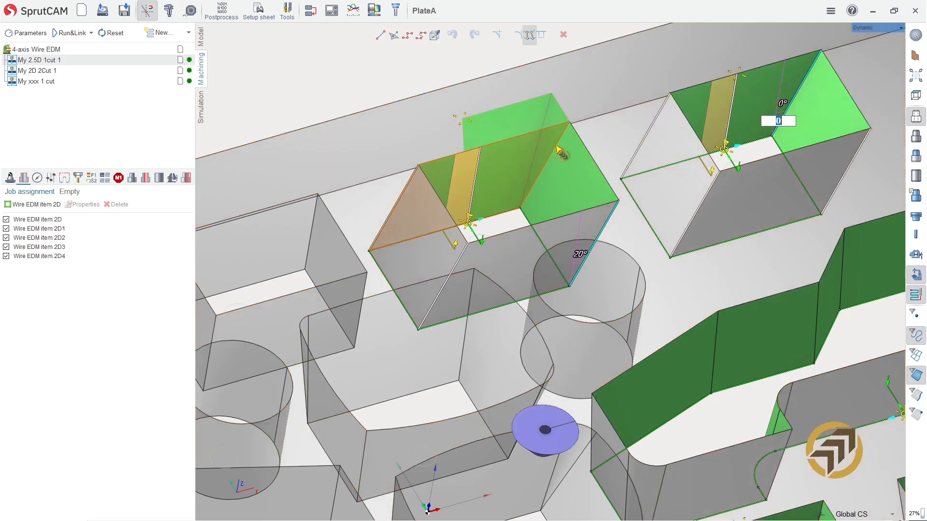
click(535, 164)
click(529, 174)
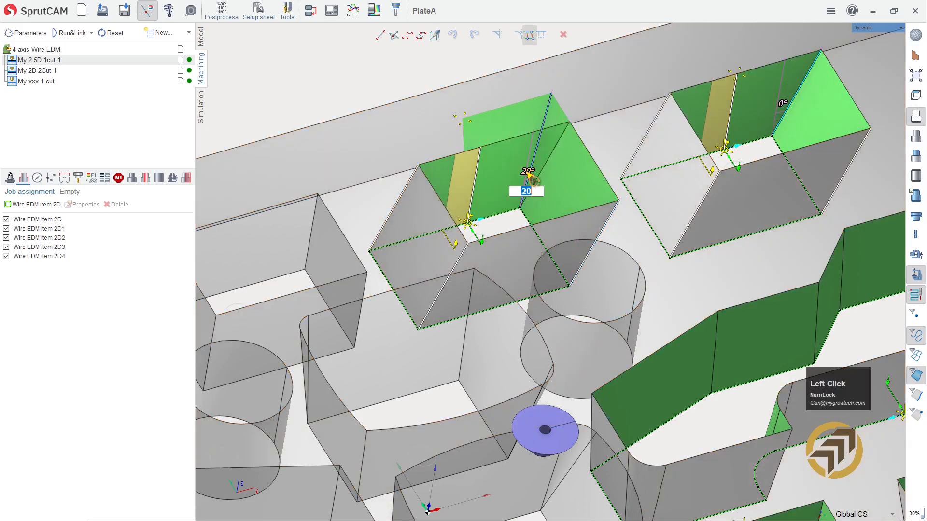
key(Return)
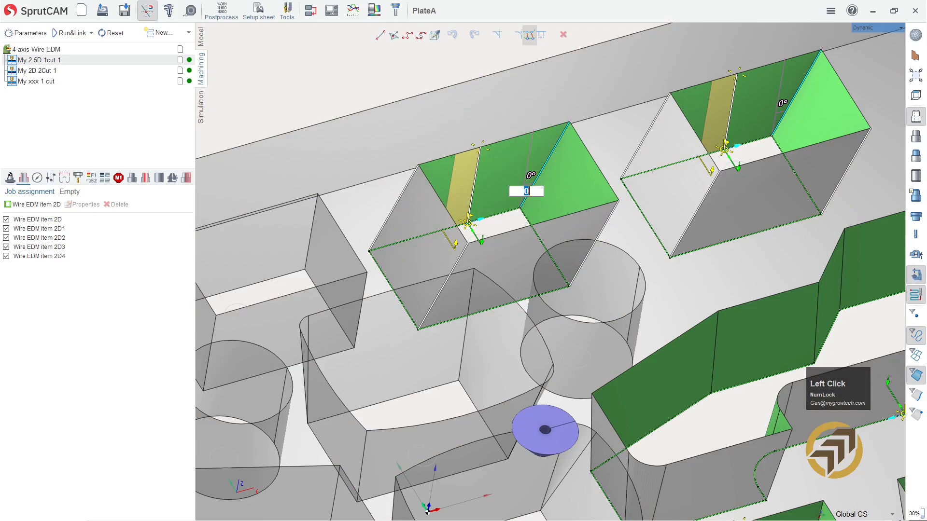
click(316, 89)
scroll(314, 175, up, 3)
right_drag(401, 118, 433, 89)
scroll(397, 85, up, 2)
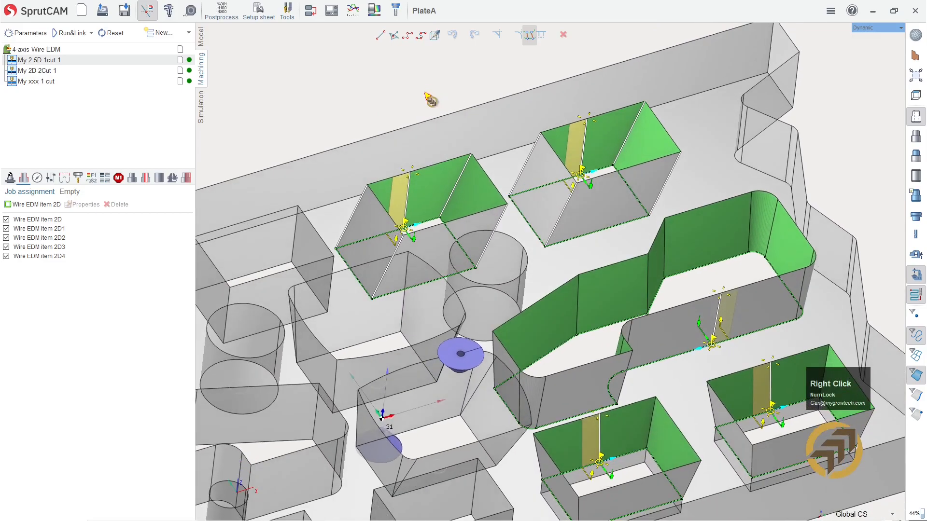
- Set the tool connector of the My 2.5D 1cut 1 operation to 1 - Lower Head and return to its job assignment
right_drag(336, 112, 306, 104)
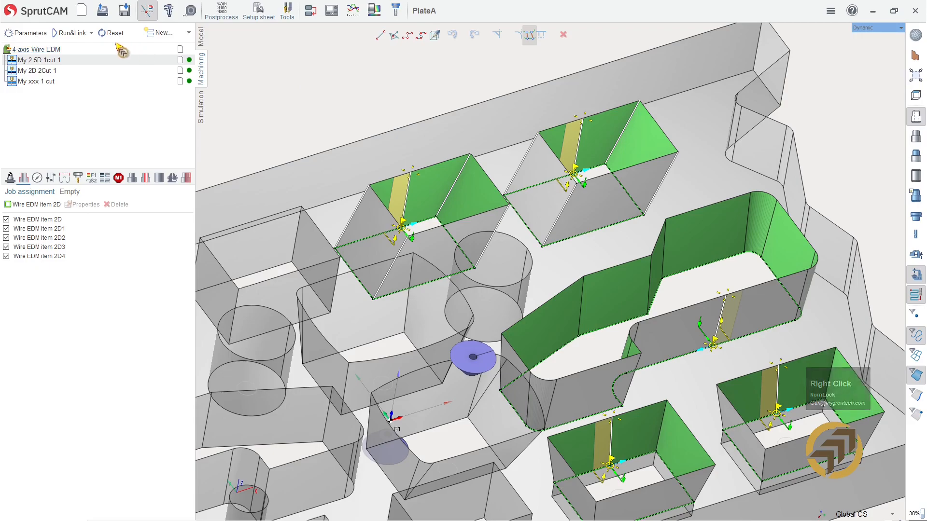
click(10, 178)
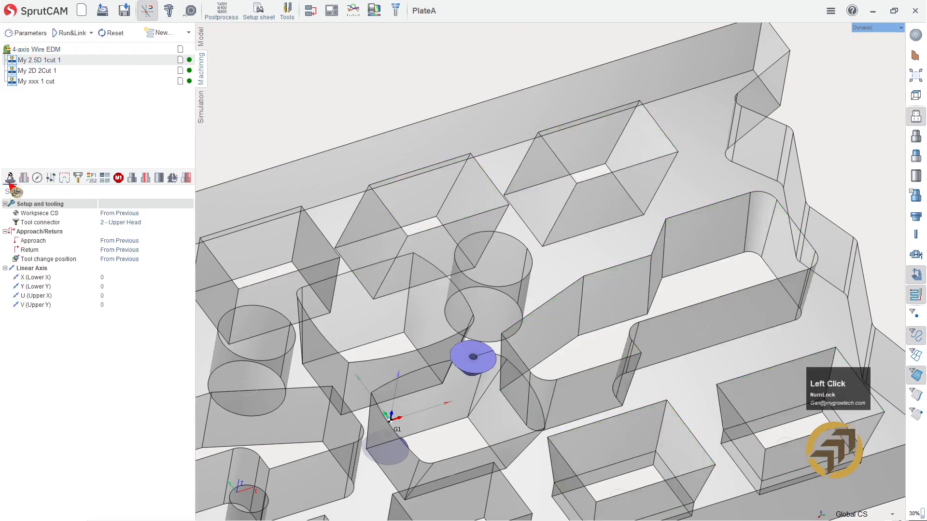
click(144, 223)
click(153, 225)
click(140, 240)
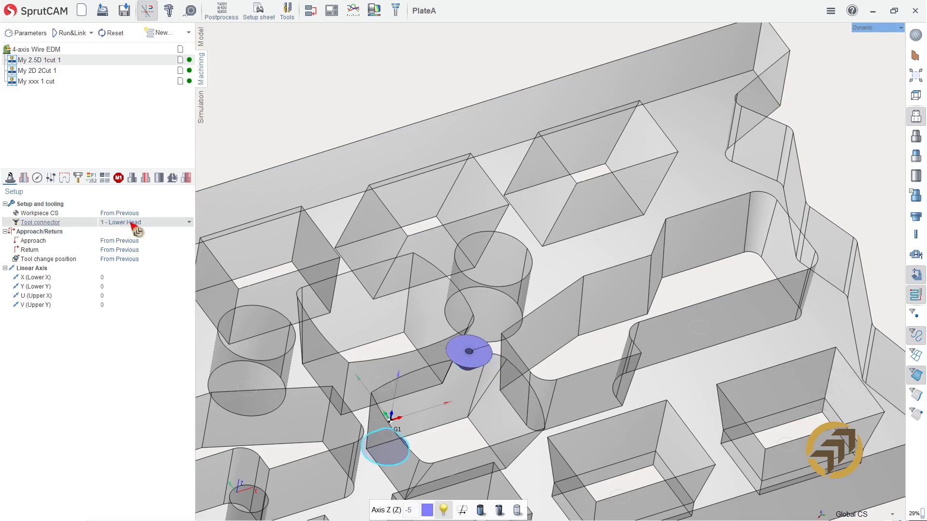
click(23, 178)
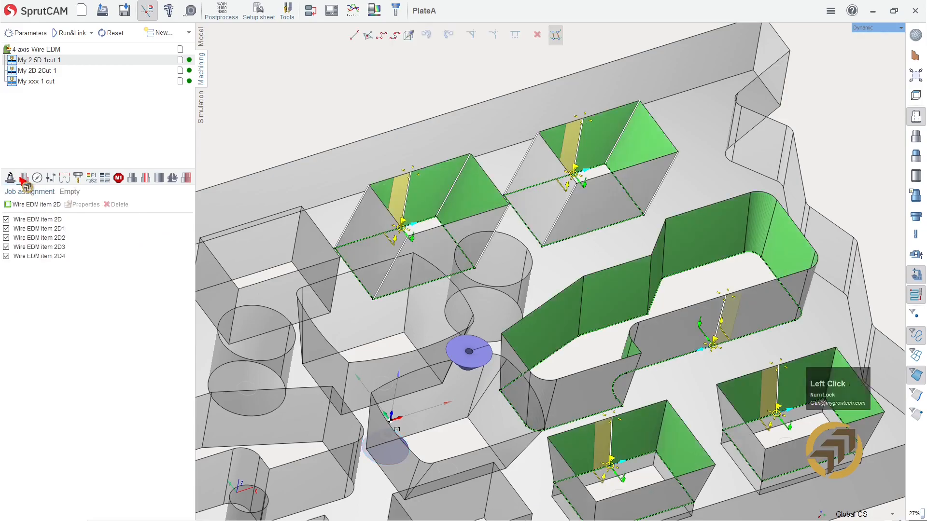
- Calculate the wire toolpath of the My 2.5D 1cut 1 operation
click(76, 34)
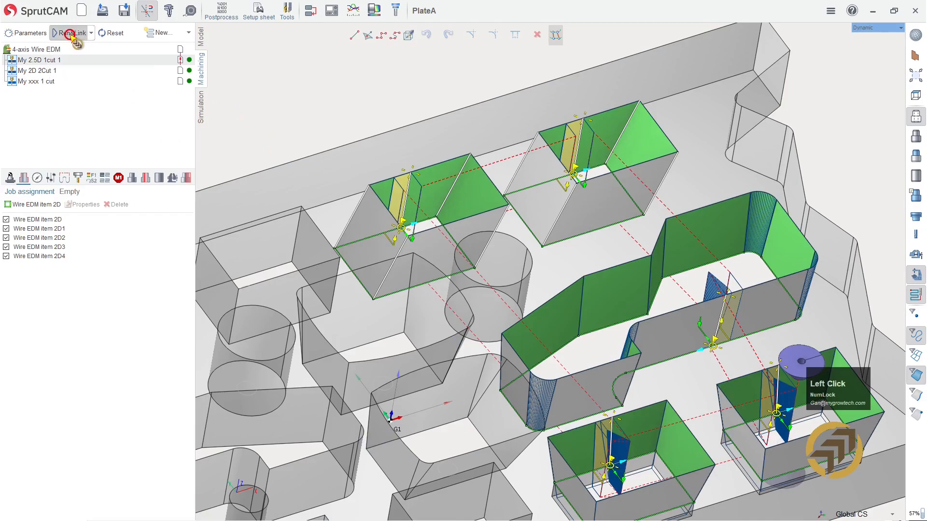
scroll(322, 159, down, 3)
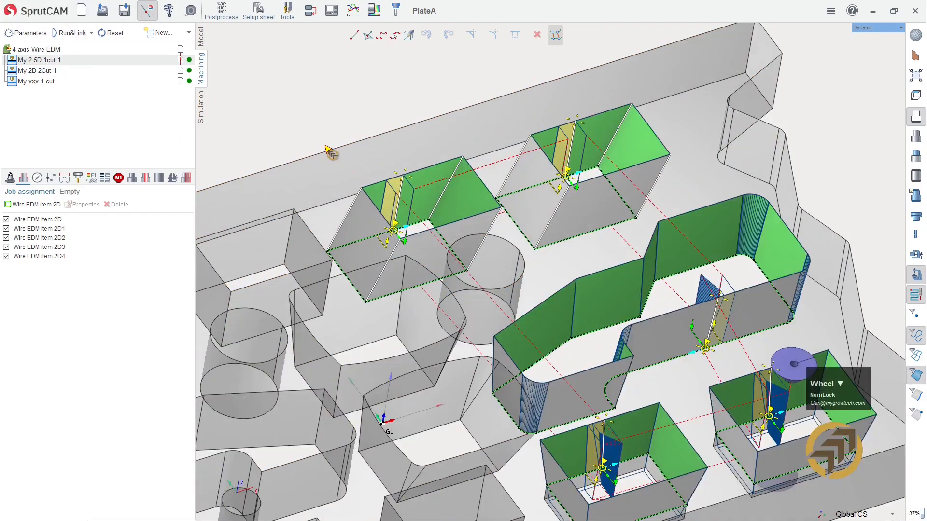
mouse_move(312, 130)
right_down()
mouse_move(302, 131)
mouse_move(302, 106)
right_up()
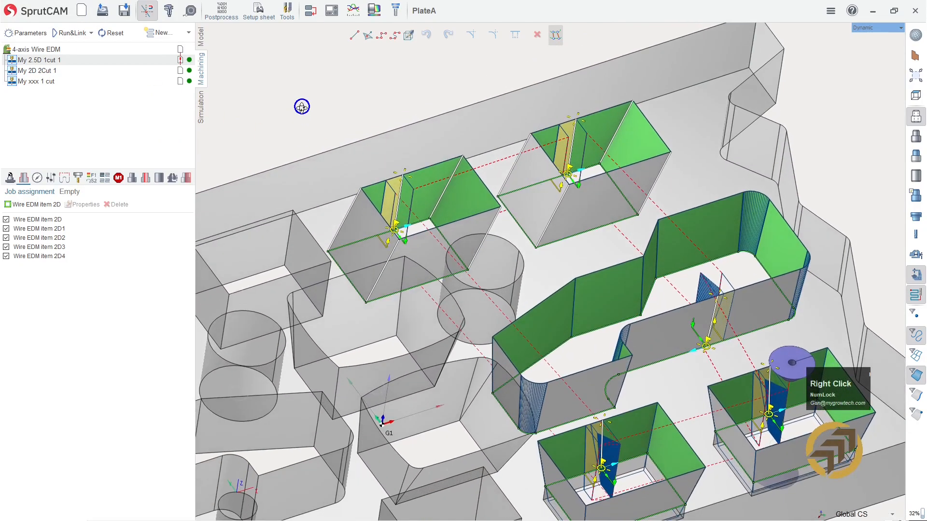
- Start the machining simulation of My 2.5D 1cut 1 with pausing at the optional stops
click(200, 108)
scroll(309, 142, up, 2)
scroll(430, 263, down, 3)
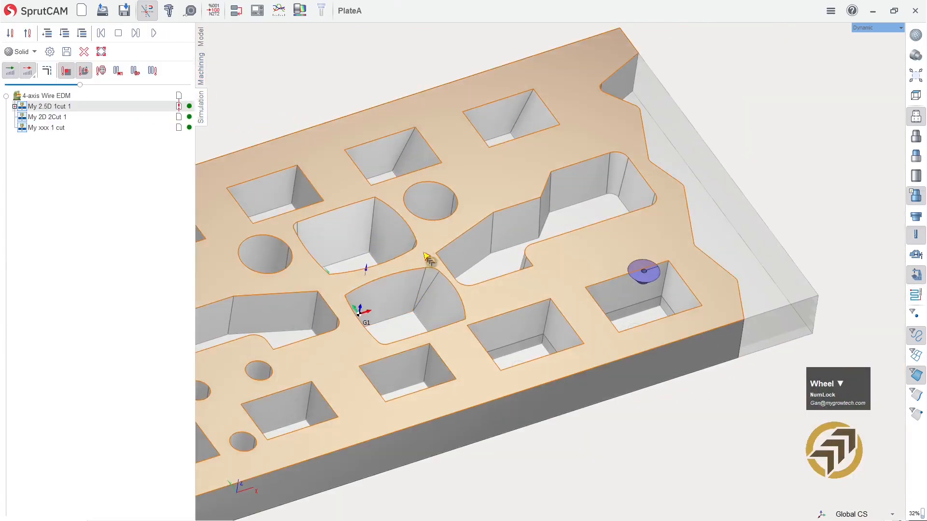
scroll(290, 105, down, 1)
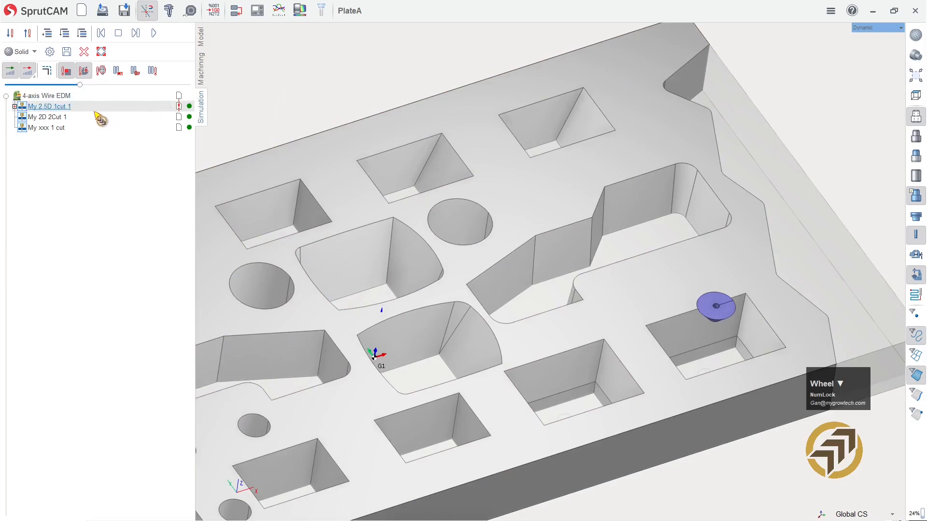
mouse_move(100, 119)
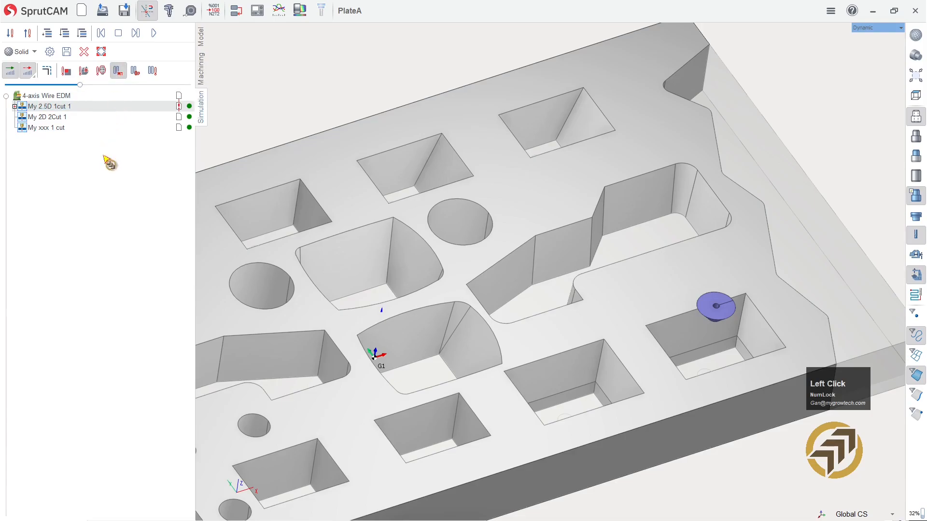
click(68, 35)
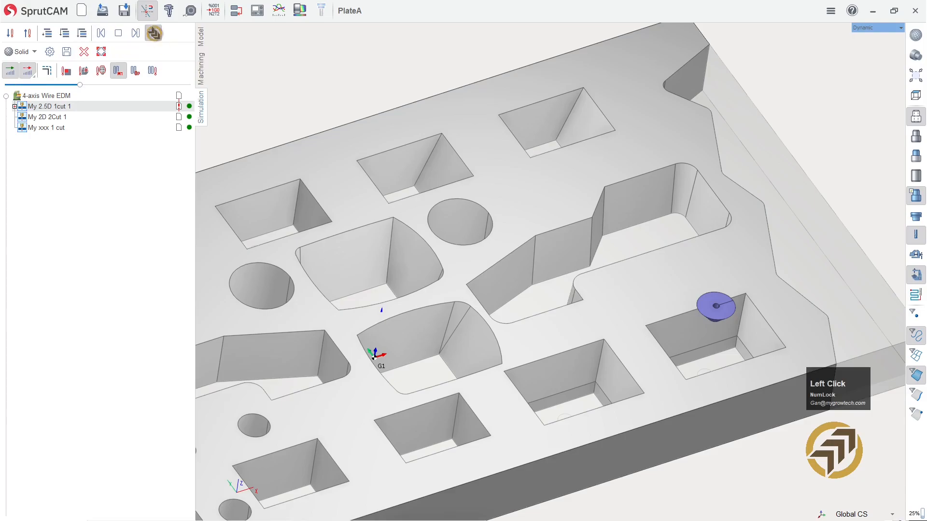
click(155, 34)
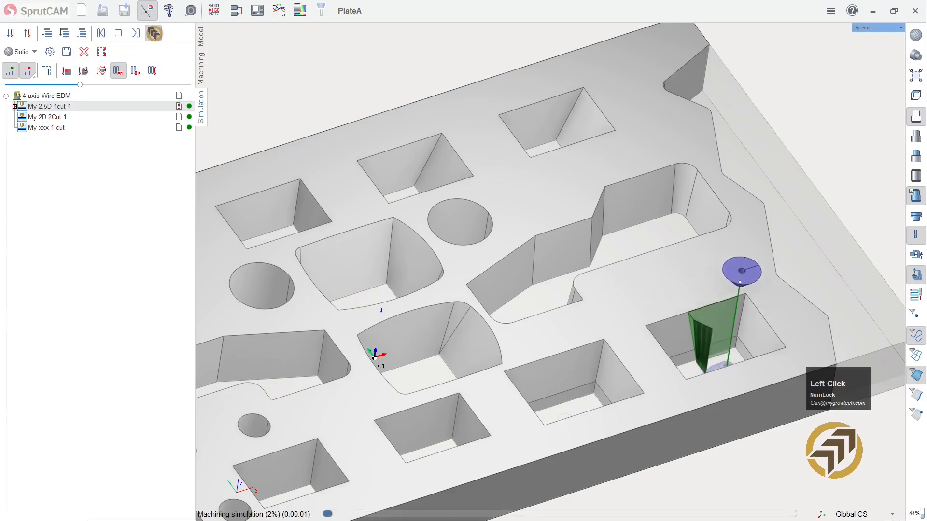
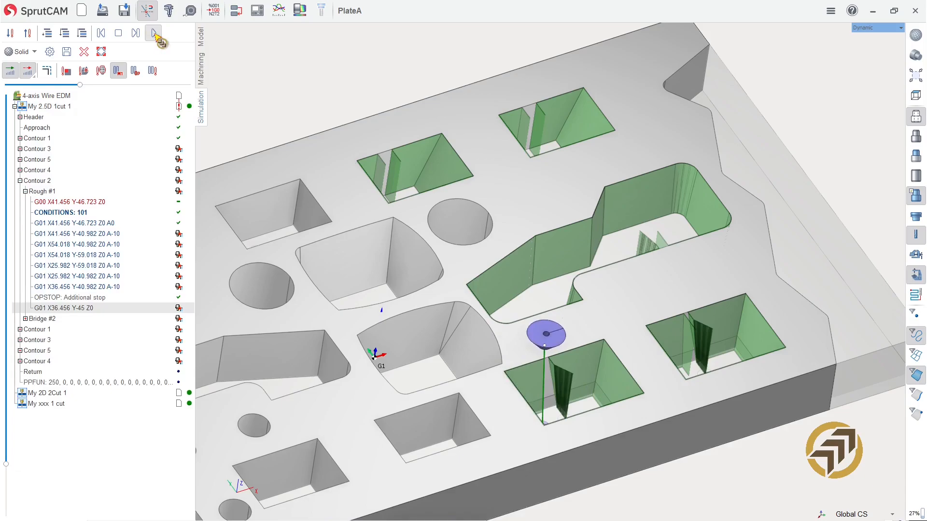
- Resume the simulation after each stop to play the remaining contour and bridge cuts, and inspect the simulated tapered walls
click(154, 34)
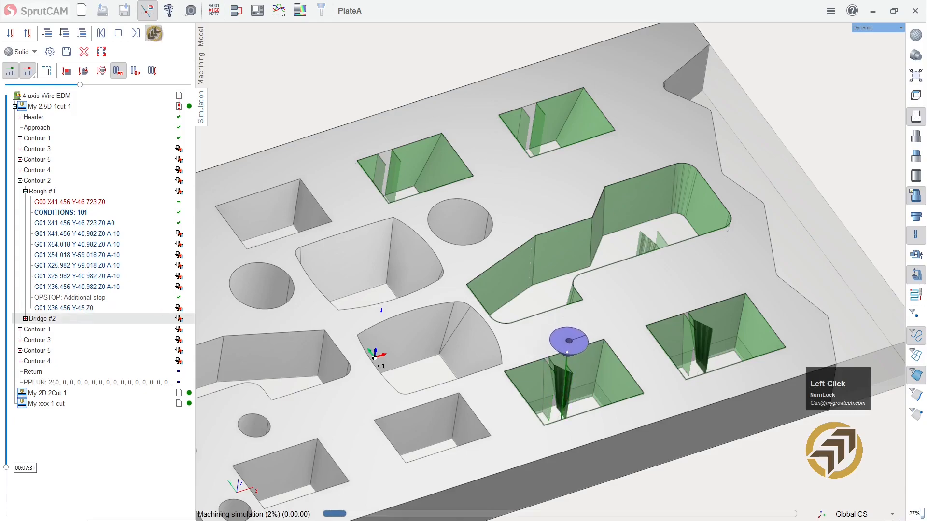
click(155, 33)
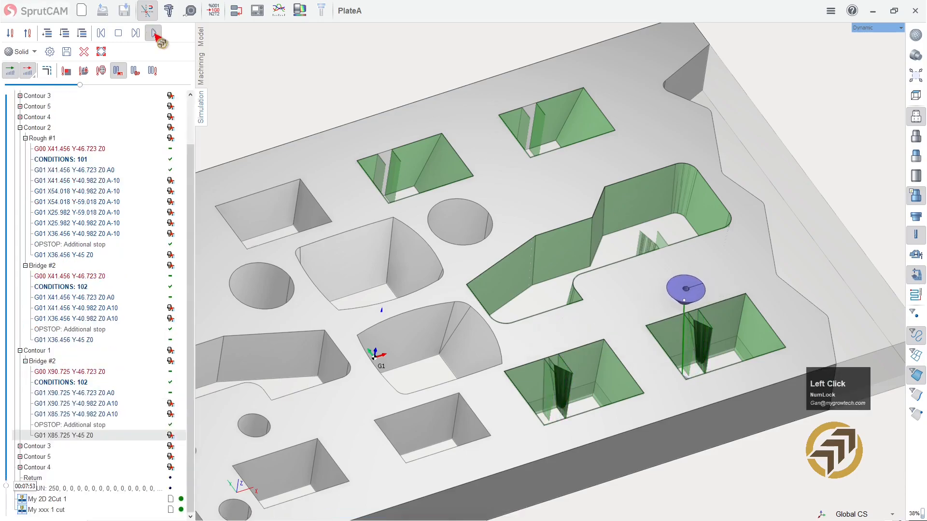
click(154, 34)
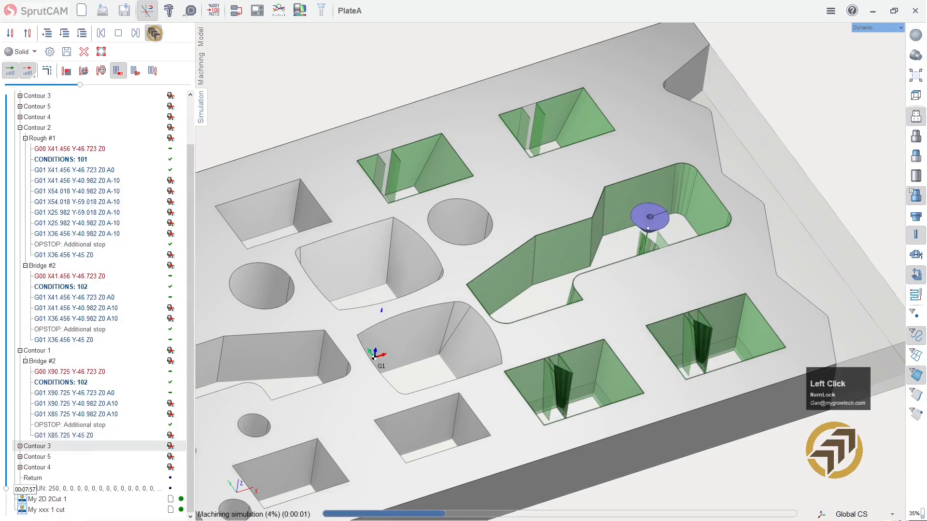
click(155, 34)
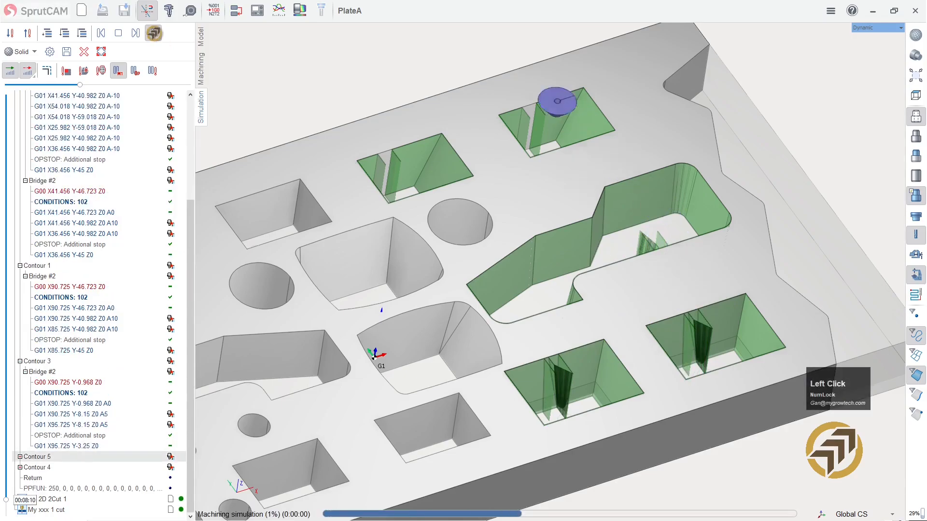
click(154, 34)
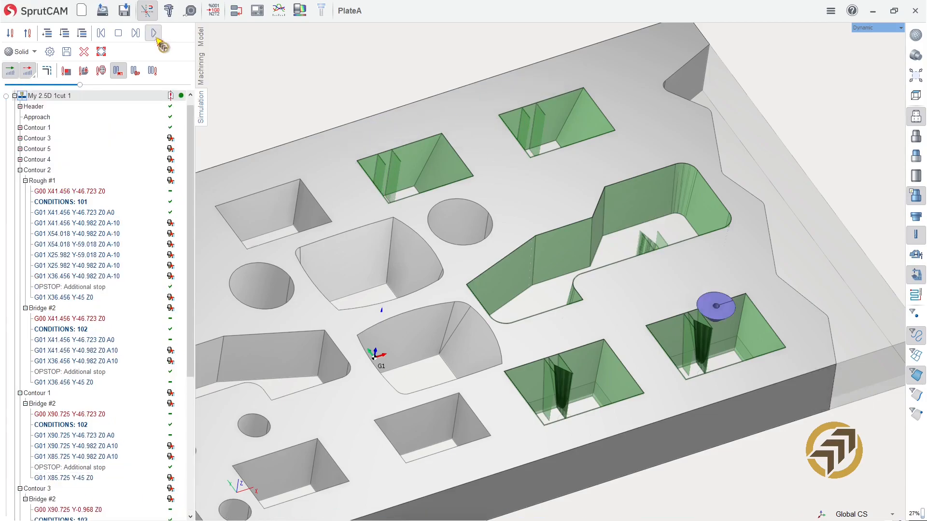
right_drag(307, 82, 311, 101)
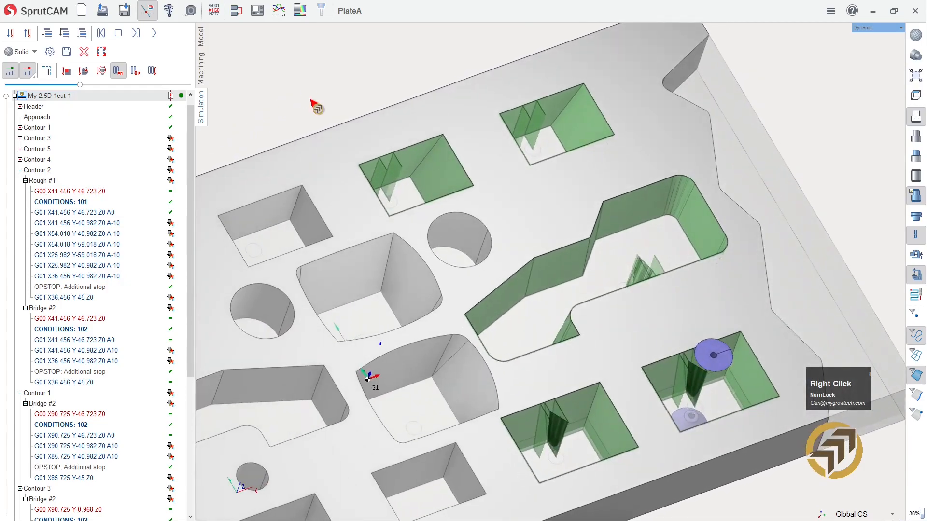
- Open NC program generation from the machining view and exclude My 2D 2Cut 1 and My xxx 1 cut from the output
click(204, 75)
right_drag(286, 90, 298, 73)
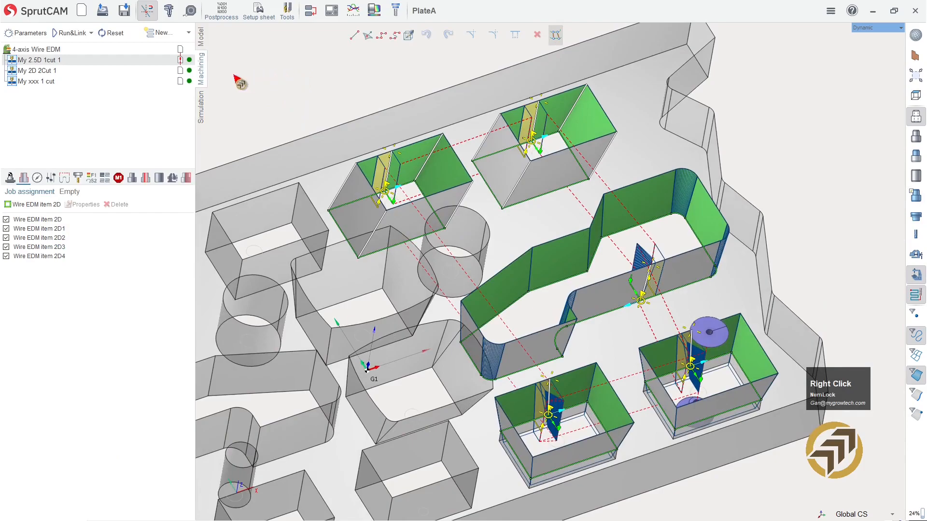
click(222, 14)
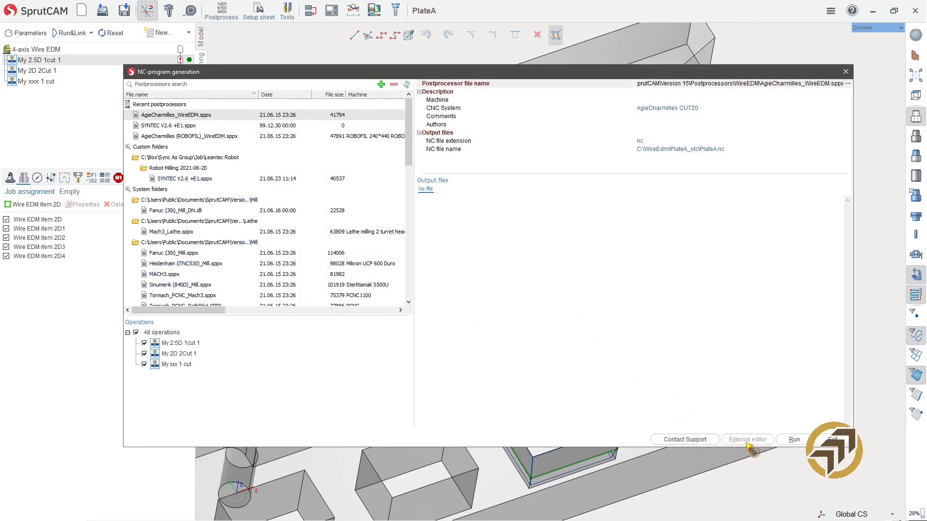
click(145, 354)
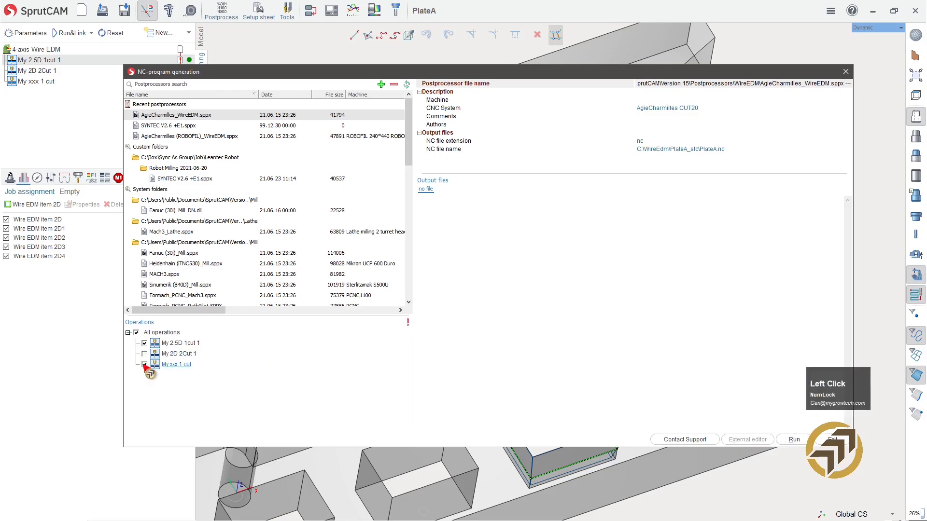
- Generate PlateA.nc as program number 1, overwriting the existing file, and check the A taper values in the code before closing the generator
click(794, 440)
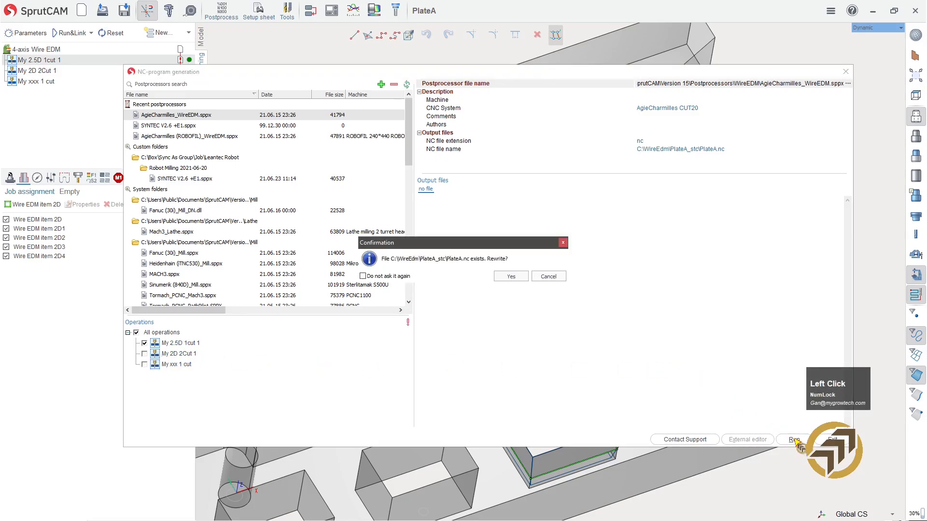
click(510, 276)
click(510, 288)
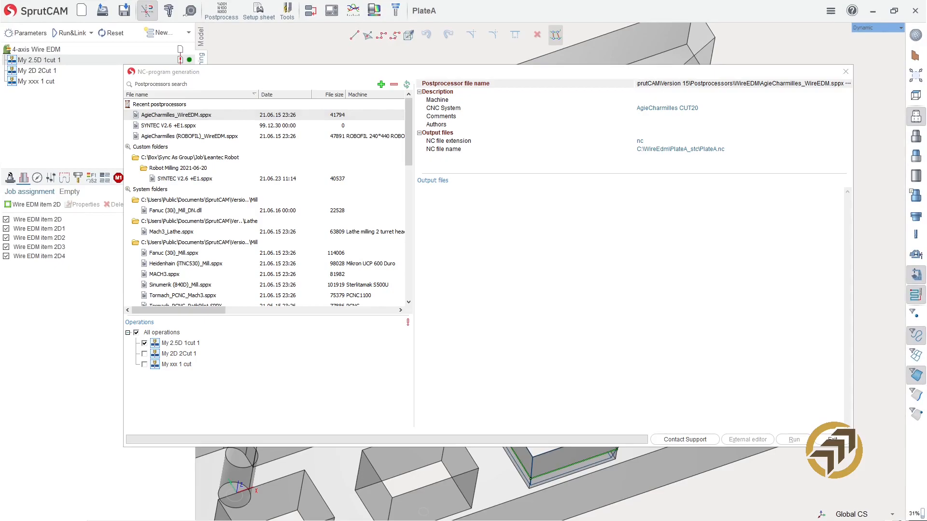
drag(0, 282, 378, 219)
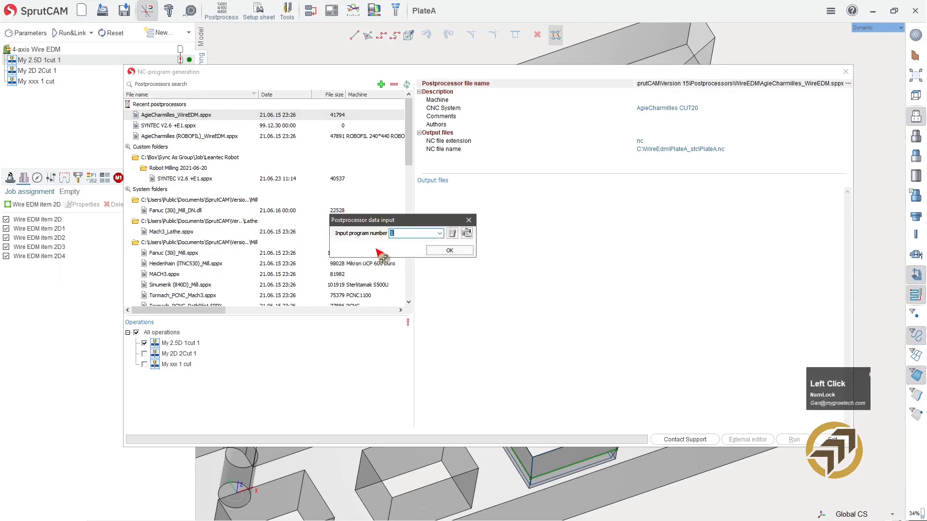
click(457, 252)
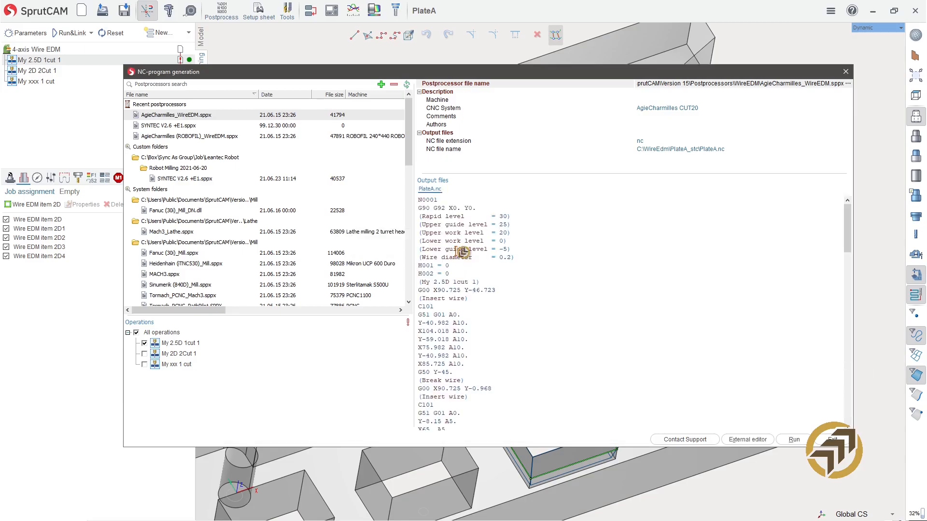
double_click(457, 323)
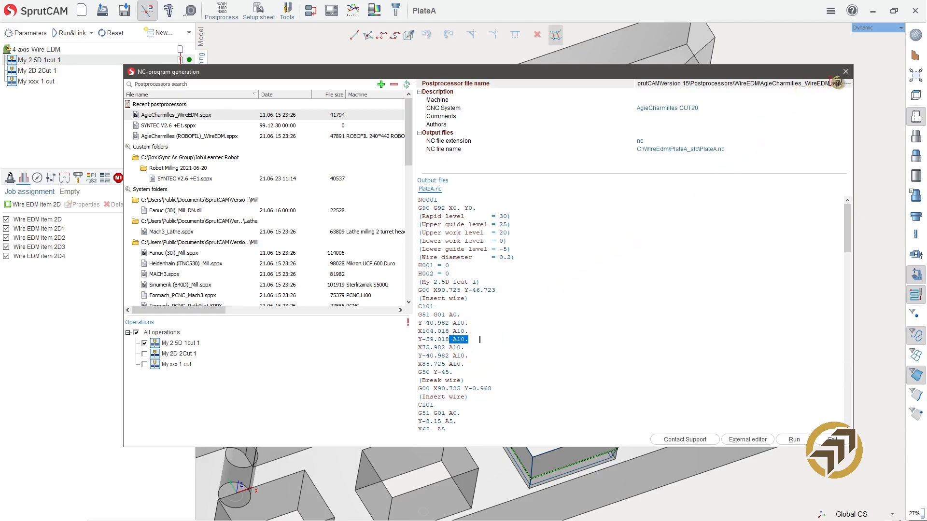
click(846, 73)
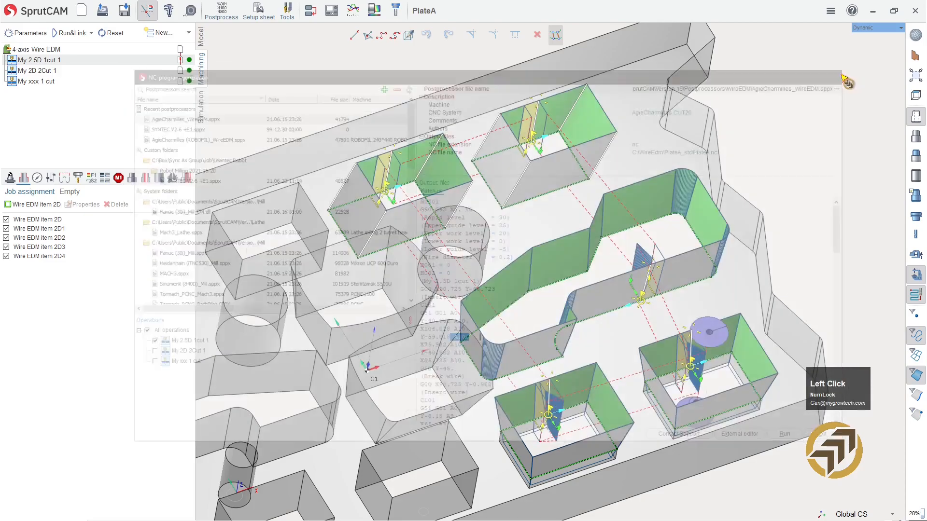
- Examine the shapes of the remaining unmachined pockets and openings on the solid plate model
click(201, 38)
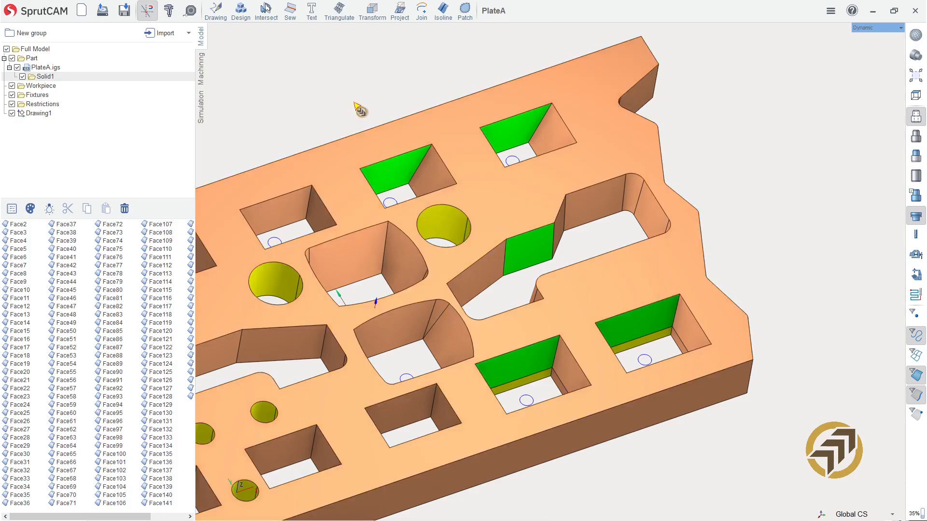
mouse_move(343, 105)
right_down()
mouse_move(331, 126)
mouse_move(331, 111)
right_up()
scroll(278, 121, down, 2)
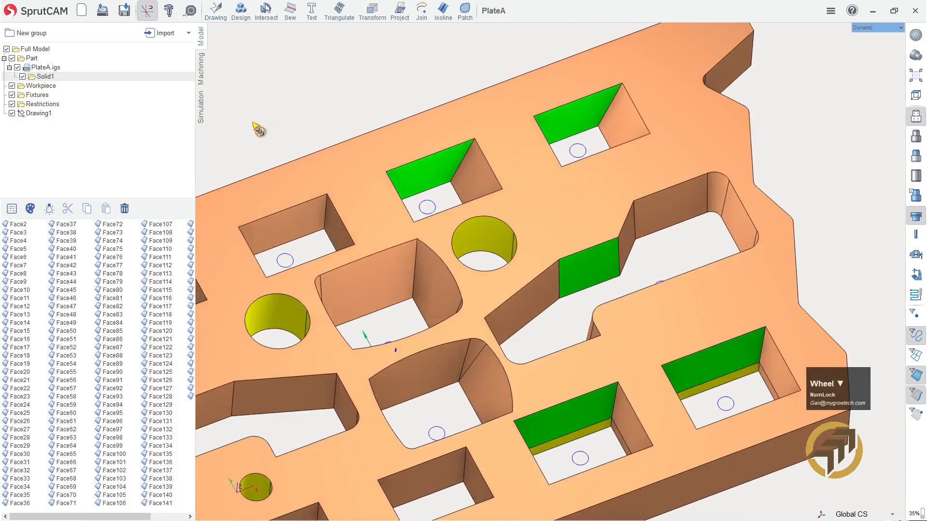
mouse_move(363, 89)
right_down()
mouse_move(321, 95)
mouse_move(348, 77)
mouse_move(369, 81)
mouse_move(371, 101)
mouse_move(296, 135)
mouse_move(377, 86)
right_up()
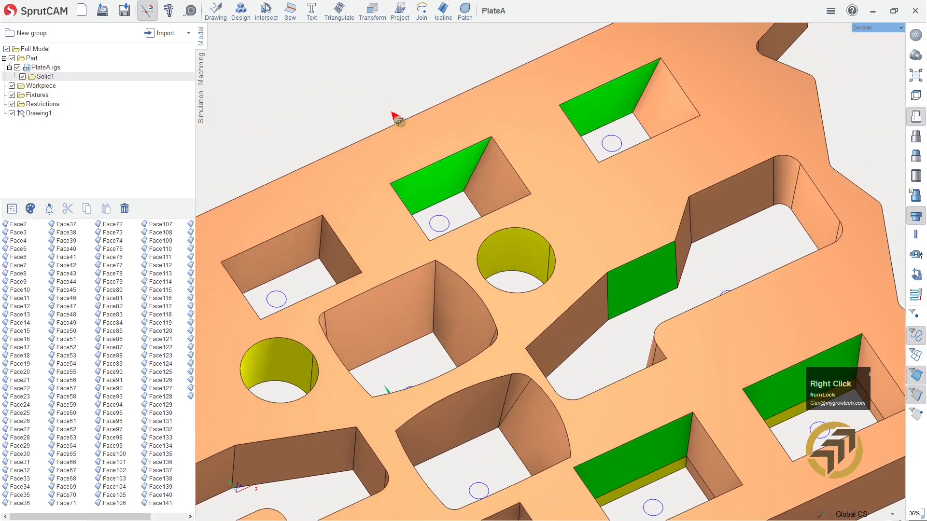
mouse_move(441, 193)
right_down()
mouse_move(362, 248)
mouse_move(426, 190)
mouse_move(432, 163)
mouse_move(432, 186)
right_up()
click(310, 77)
right_drag(342, 121, 375, 121)
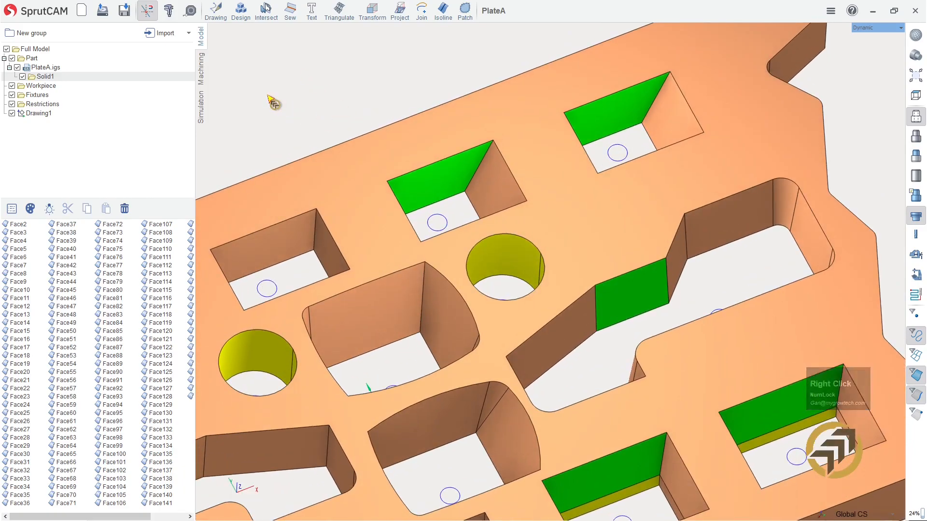
- Add a My 4D 1 Cut operation in the machining view and move it to the first place in the operation list
click(202, 77)
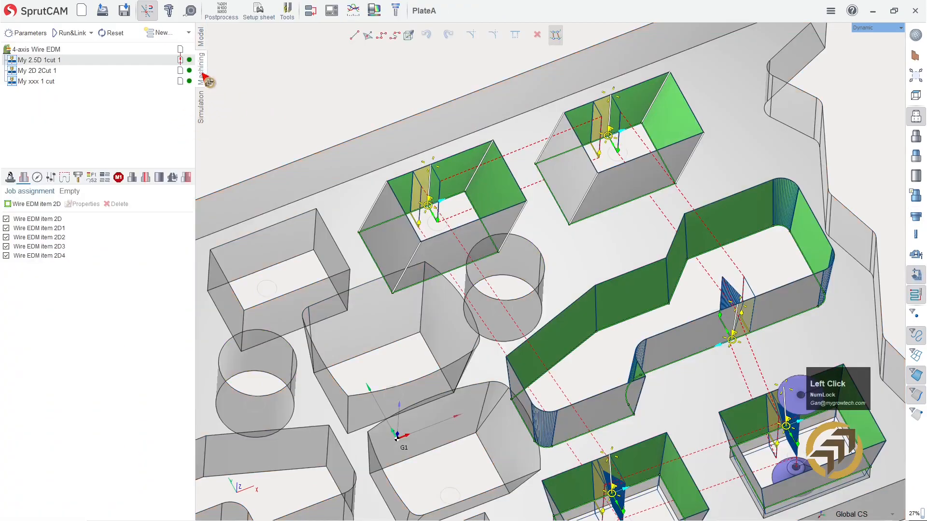
click(188, 33)
mouse_move(193, 62)
mouse_move(254, 62)
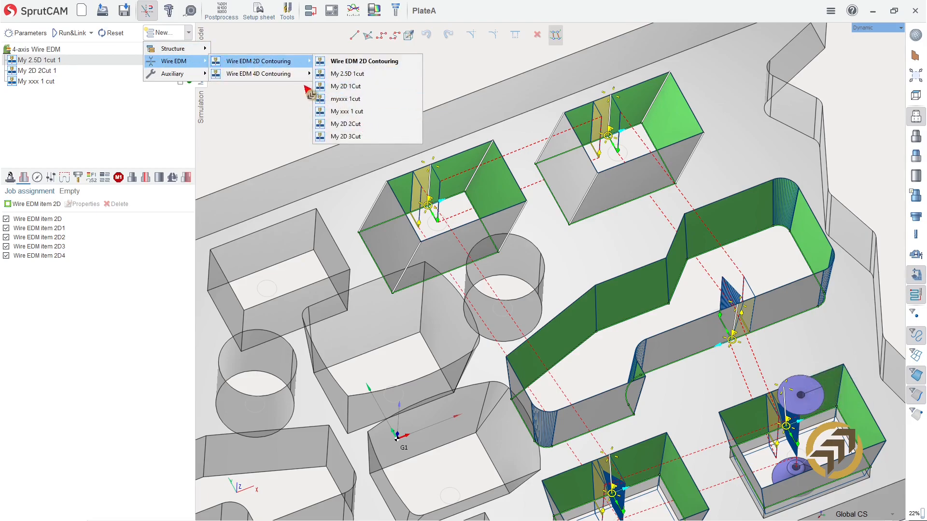
mouse_move(278, 76)
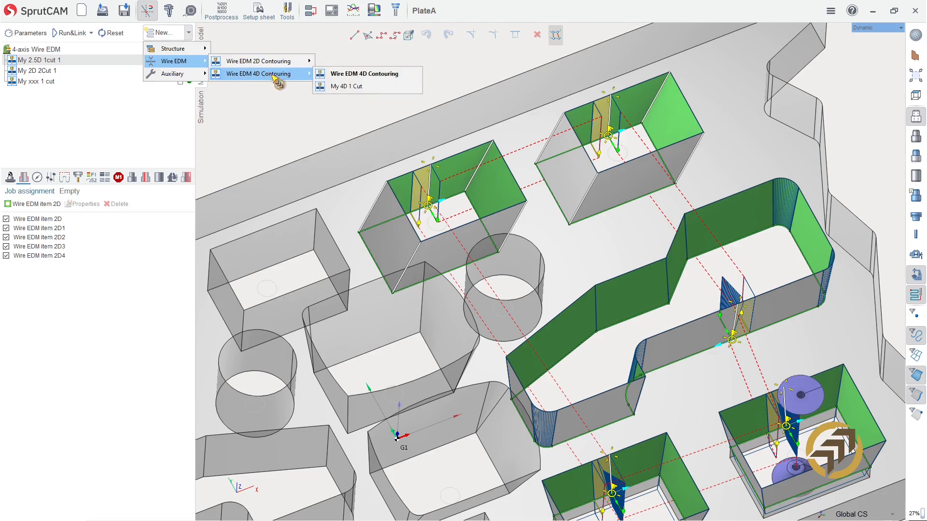
click(360, 86)
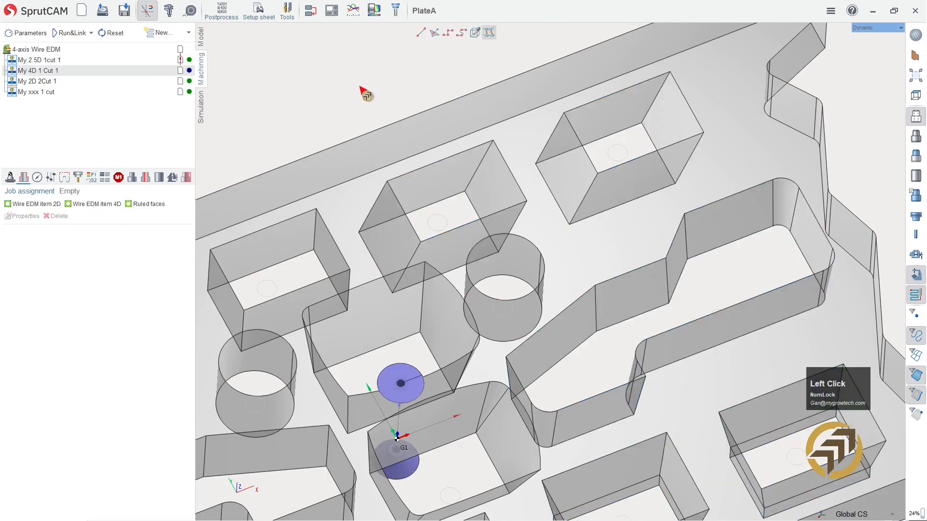
drag(54, 71, 49, 60)
- Compare the rectangular tapered pockets under the My 2.5D 1cut 1 operation and the My 4D 1 Cut 1 operation
right_drag(353, 98, 367, 82)
scroll(418, 142, down, 2)
right_drag(367, 180, 357, 178)
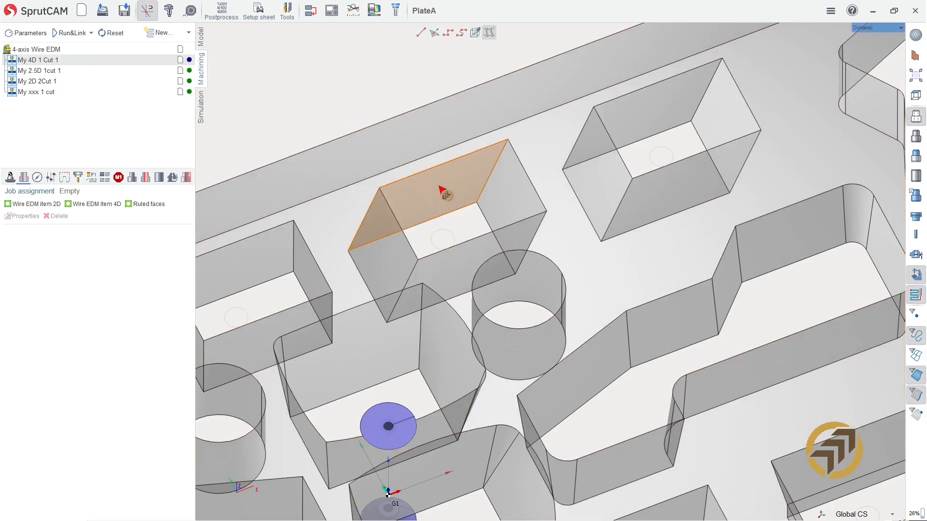
right_click(439, 188)
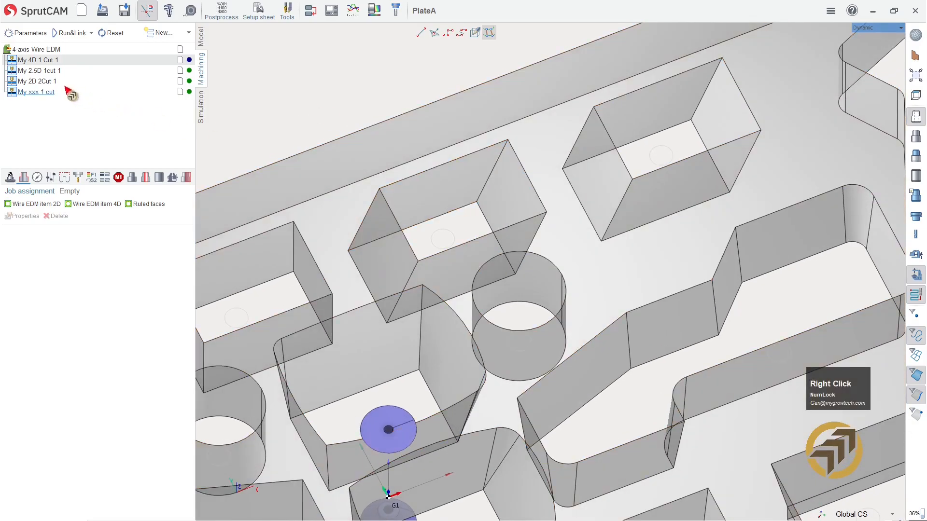
click(47, 73)
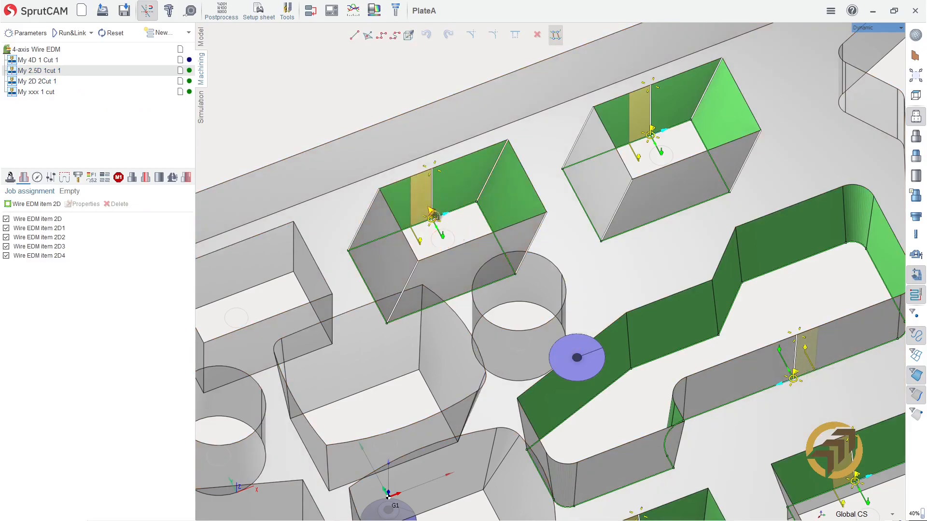
click(48, 61)
right_click(326, 76)
right_drag(326, 77, 325, 73)
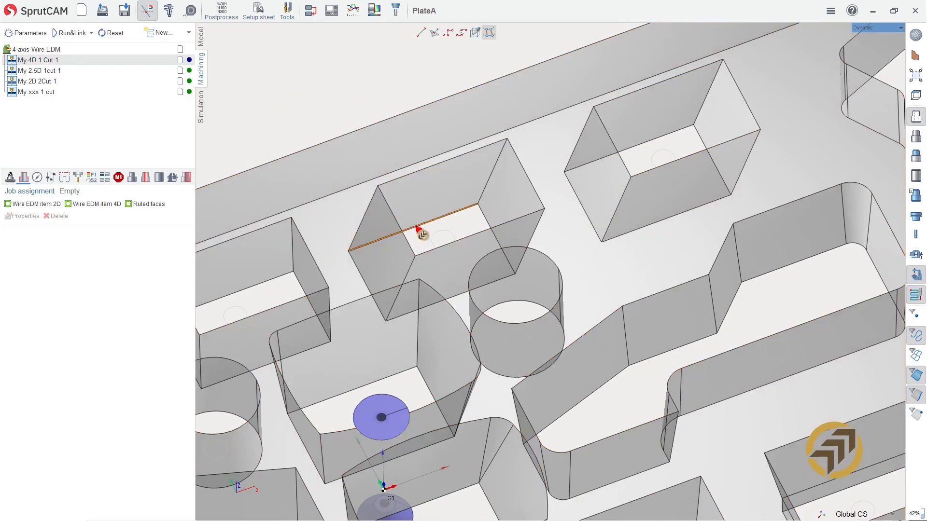
- Select the four walls of the rectangular tapered pocket and add them to My 4D 1 Cut 1 as ruled faces
click(448, 199)
click(498, 199)
right_drag(505, 186, 387, 231)
click(471, 286)
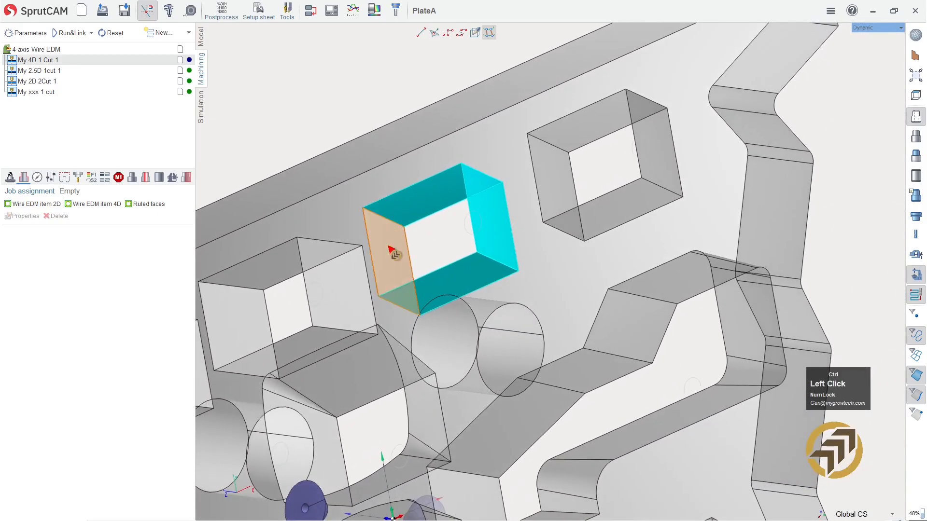
ctrl+click(391, 250)
right_drag(345, 209, 374, 97)
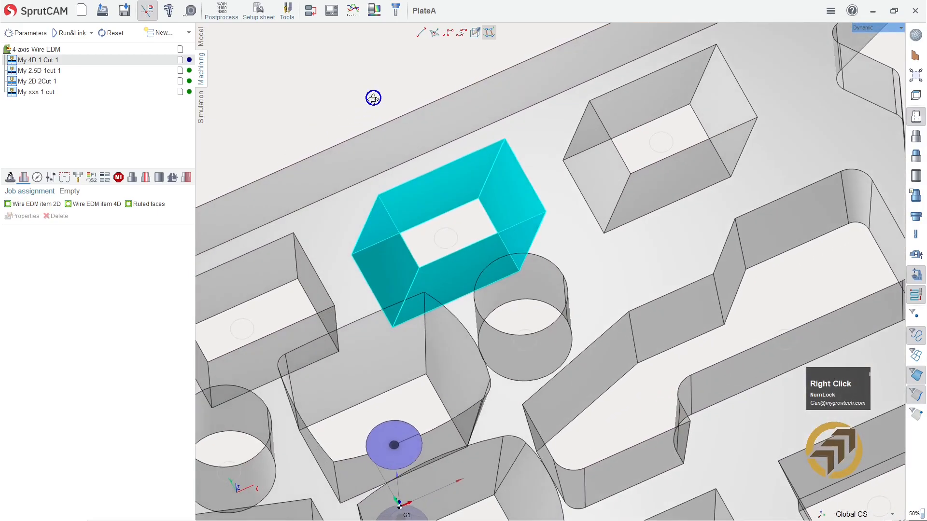
click(150, 203)
right_drag(327, 211, 376, 148)
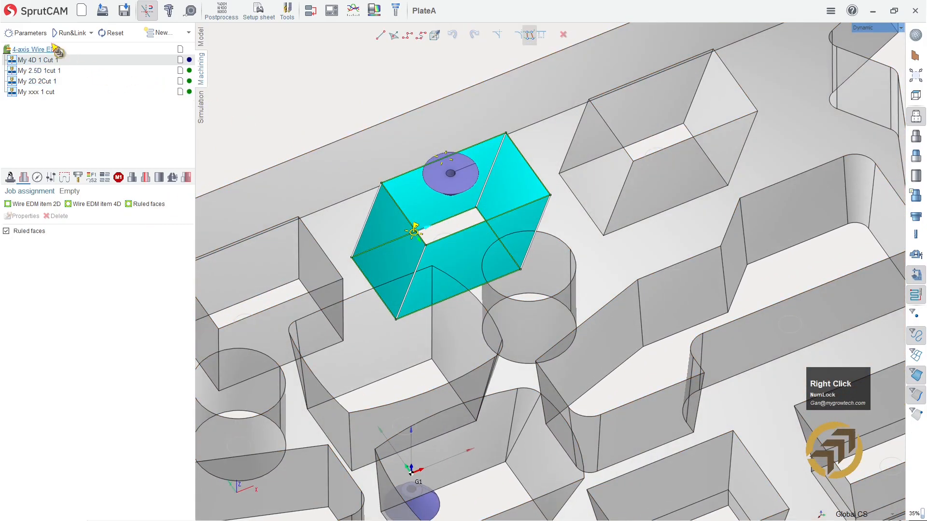
- Calculate the My 4D 1 Cut 1 toolpath and inspect the wire moves in the rectangular pocket
click(75, 33)
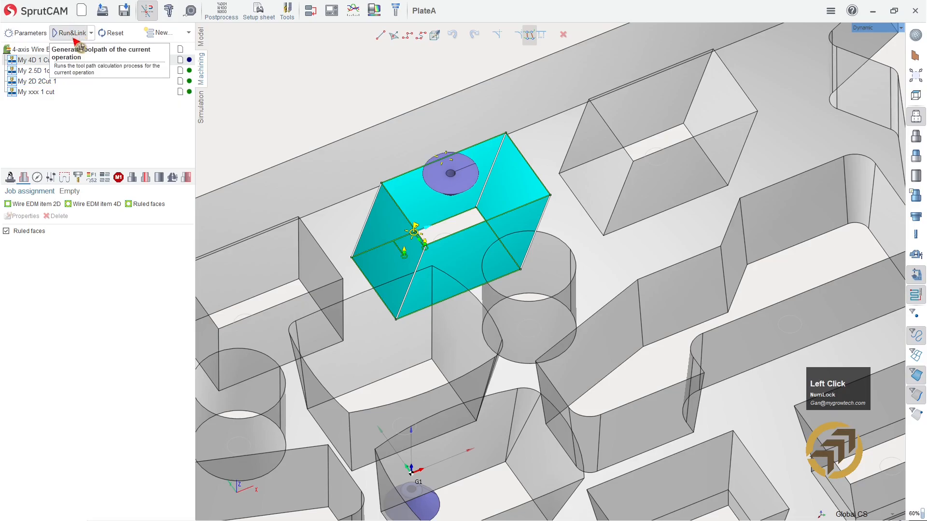
right_drag(357, 251, 355, 104)
scroll(354, 116, up, 2)
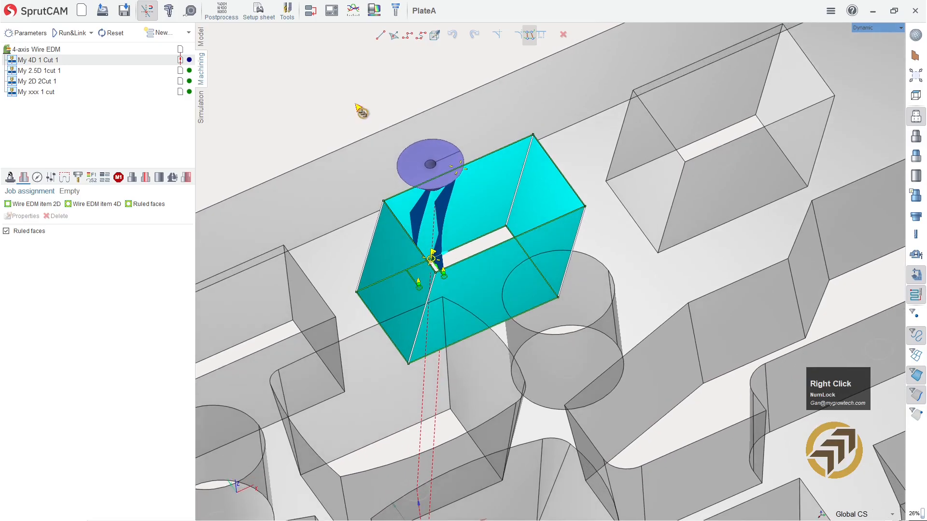
right_drag(356, 104, 356, 104)
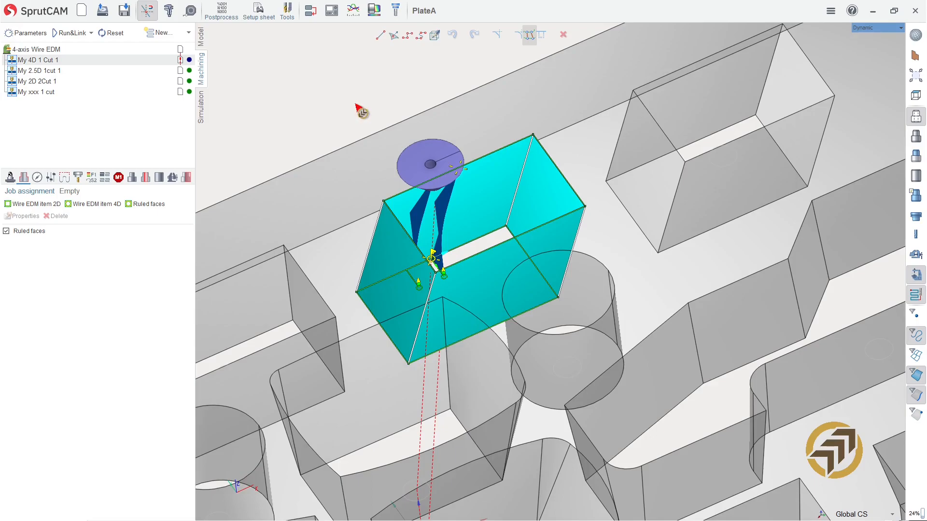
- Reset the calculated toolpath and delete the My 4D 1 Cut 1 operation
click(111, 33)
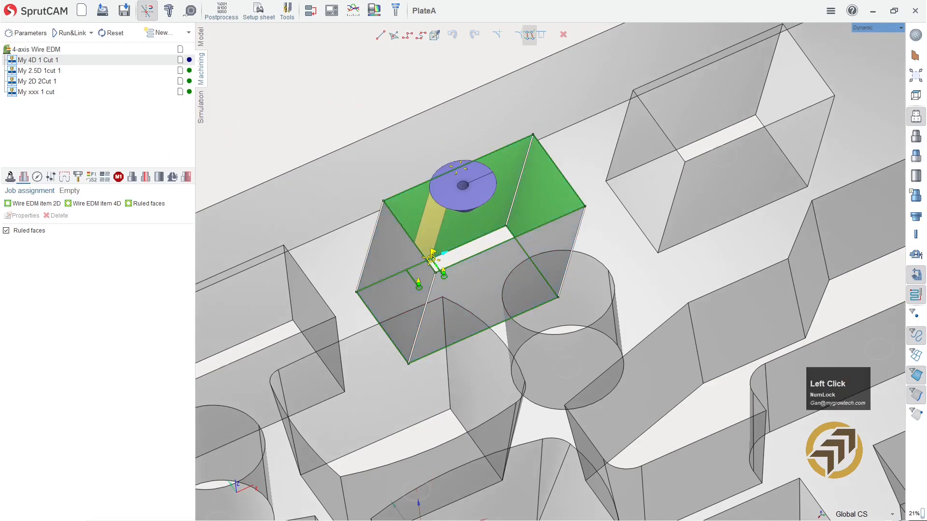
right_drag(311, 121, 308, 127)
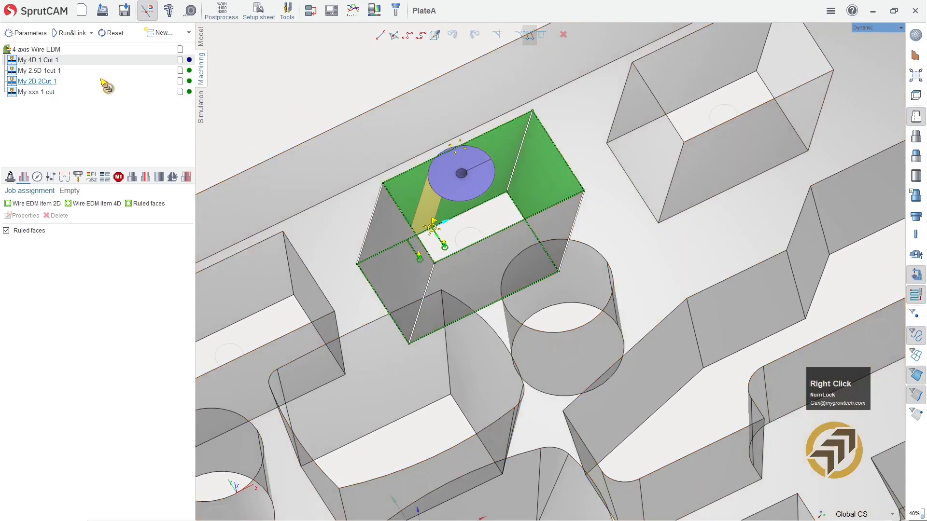
click(56, 60)
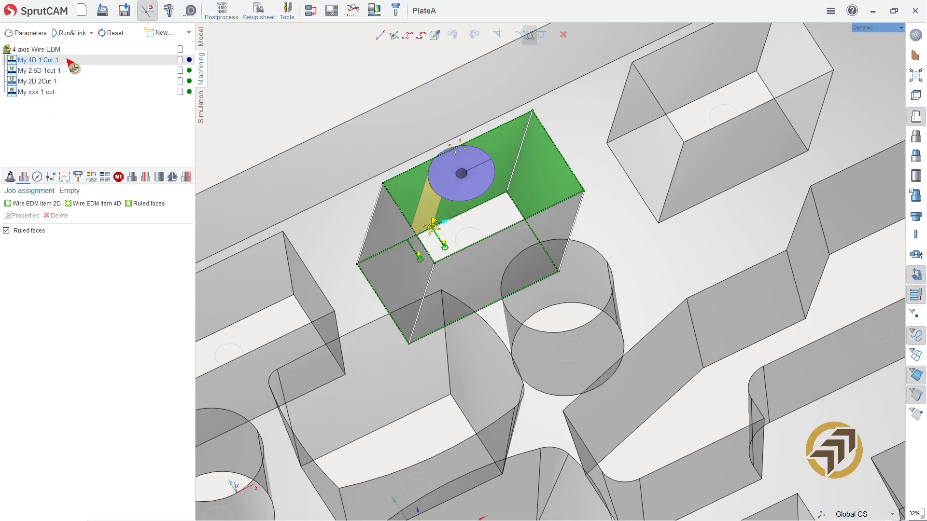
right_click(68, 61)
click(102, 151)
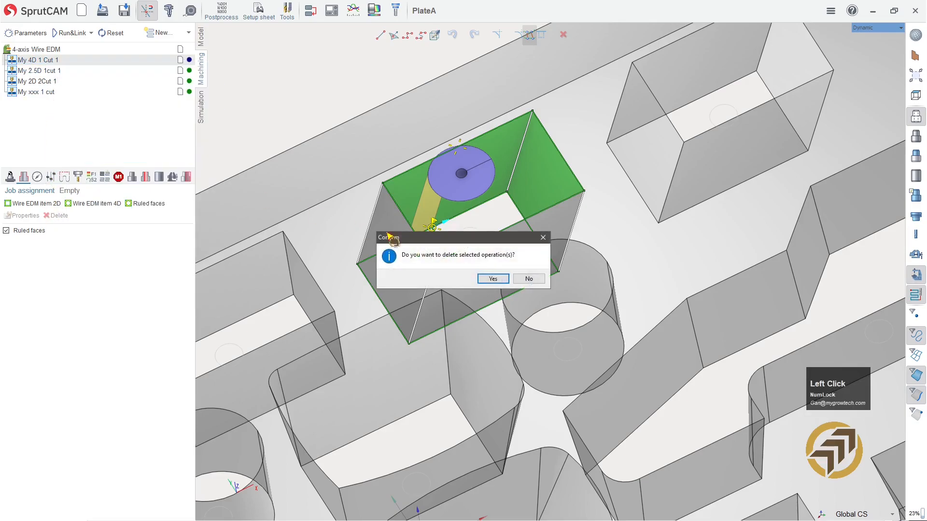
click(493, 280)
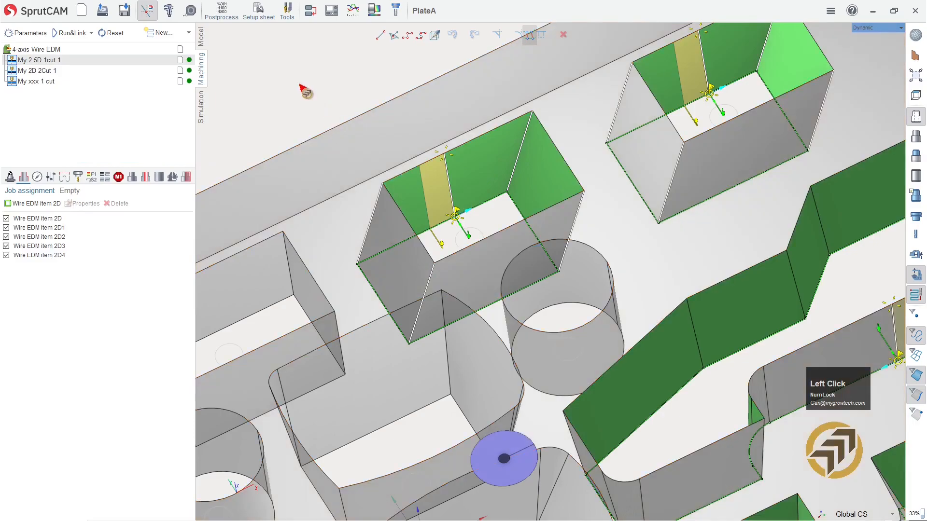
- Add a My 4D 1 Cut operation under 4-axis Wire EDM for the curved pocket and move it ahead of My 2.5D 1cut 1
click(400, 362)
scroll(452, 389, up, 3)
scroll(477, 382, down, 4)
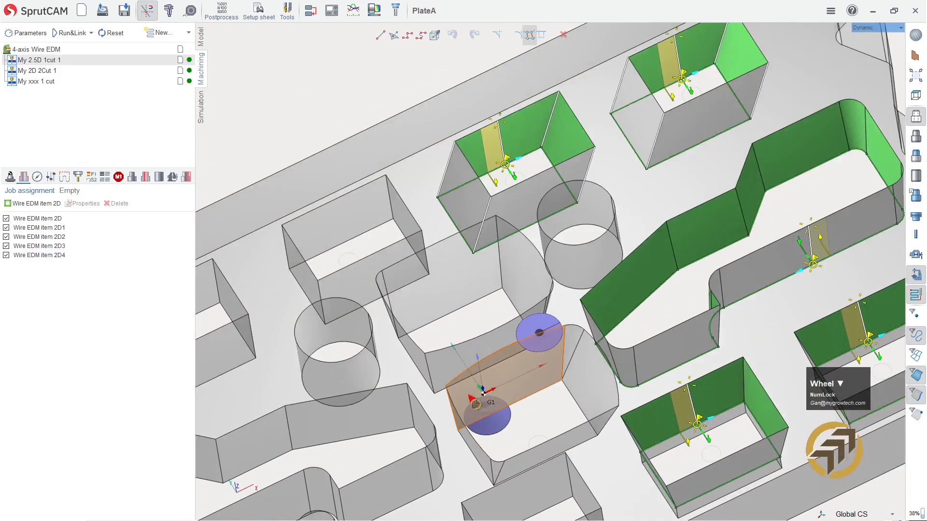
right_drag(461, 294, 482, 341)
scroll(471, 424, up, 3)
scroll(461, 422, down, 5)
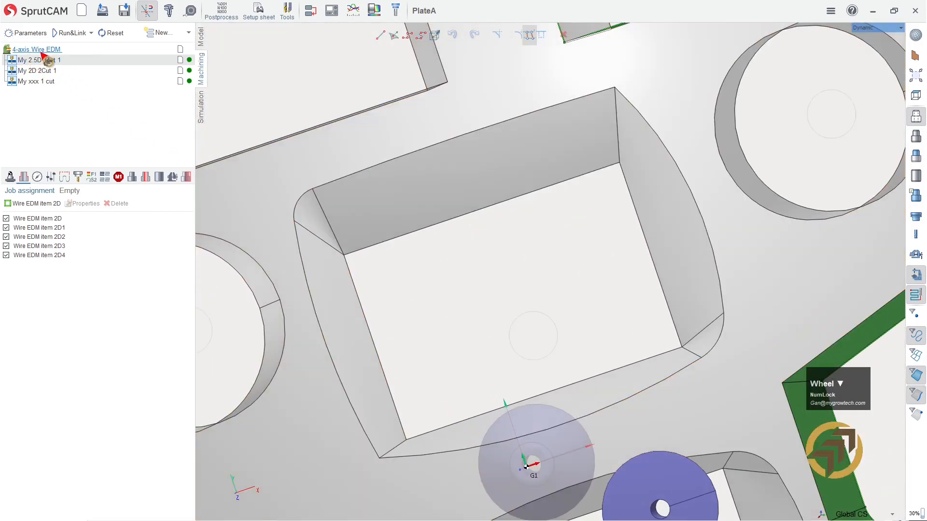
click(80, 52)
click(188, 33)
mouse_move(196, 61)
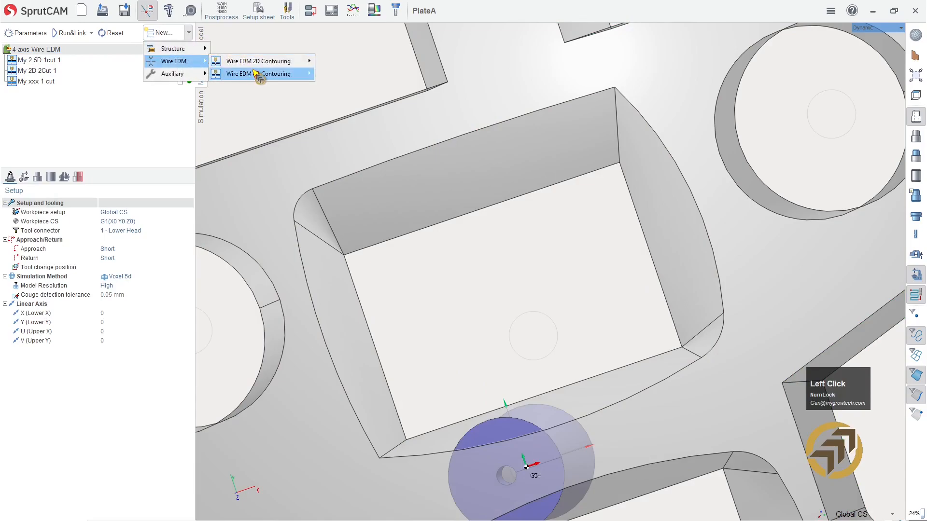
mouse_move(261, 75)
click(355, 87)
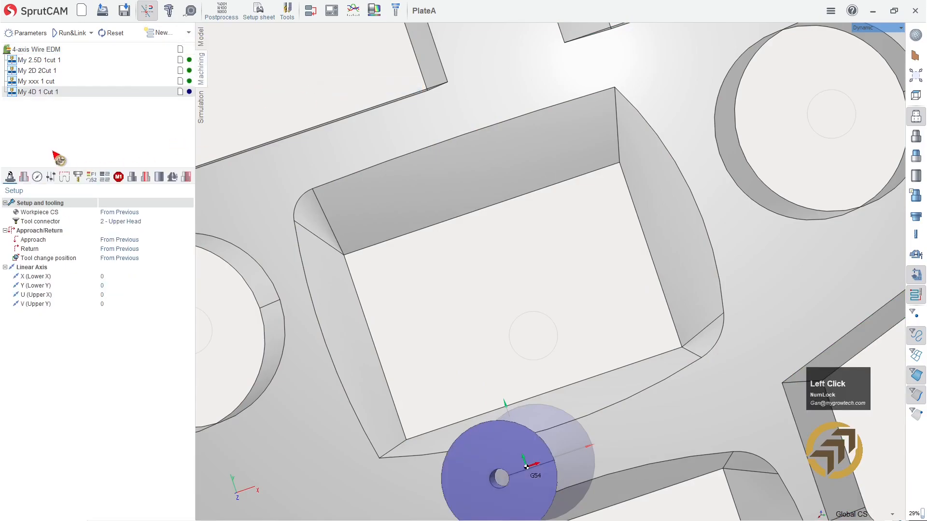
drag(52, 92, 58, 61)
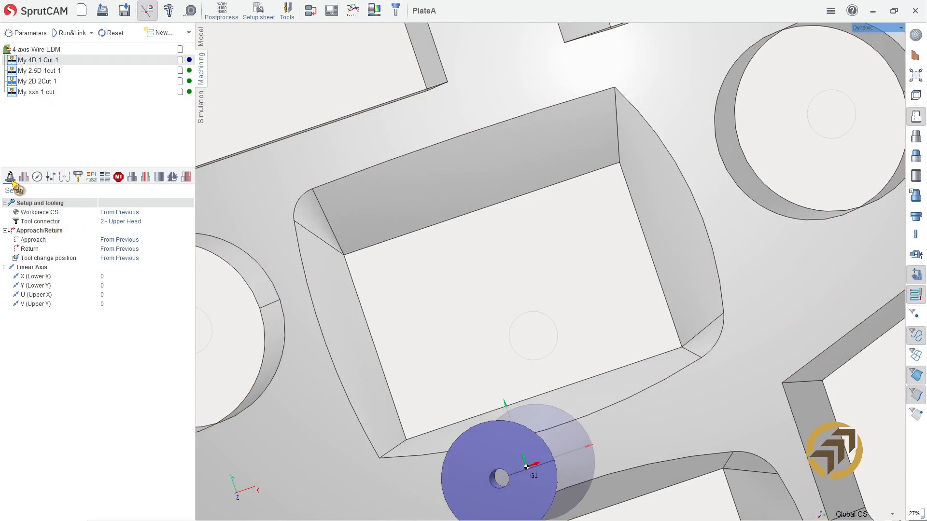
- Set the tool connector of My 4D 1 Cut 1 to 1 - Lower Head
click(119, 222)
click(189, 222)
click(137, 230)
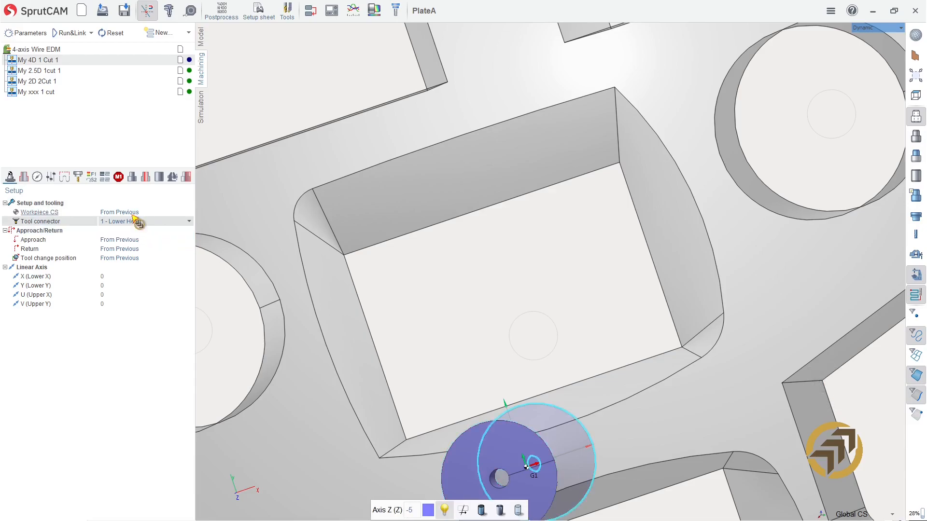
- In the job assignment of My 4D 1 Cut 1, select the four straight edges of the curved pocket's inner rectangular outline
click(29, 179)
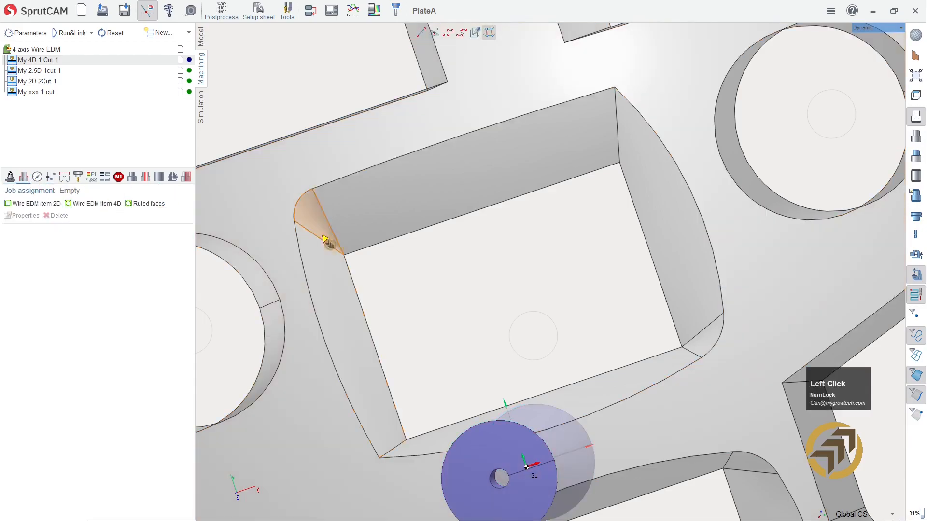
right_drag(441, 272, 449, 263)
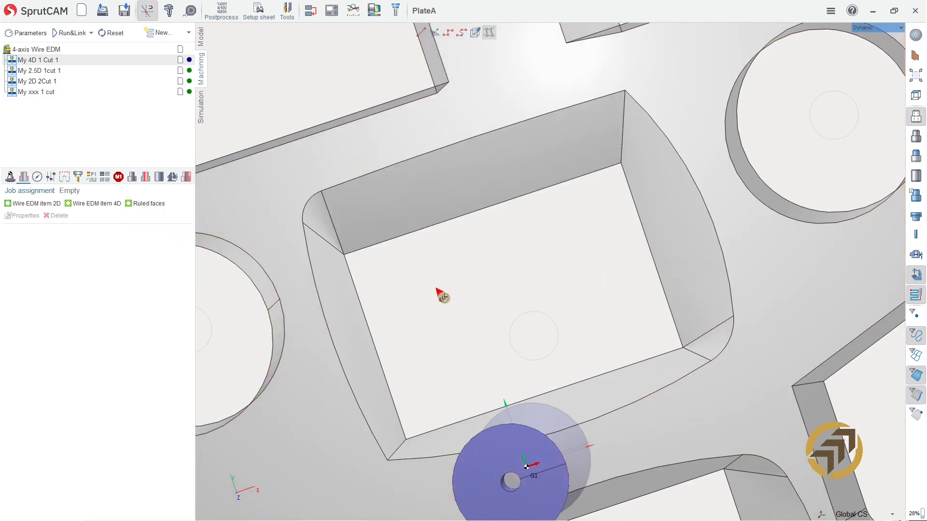
scroll(519, 297, up, 3)
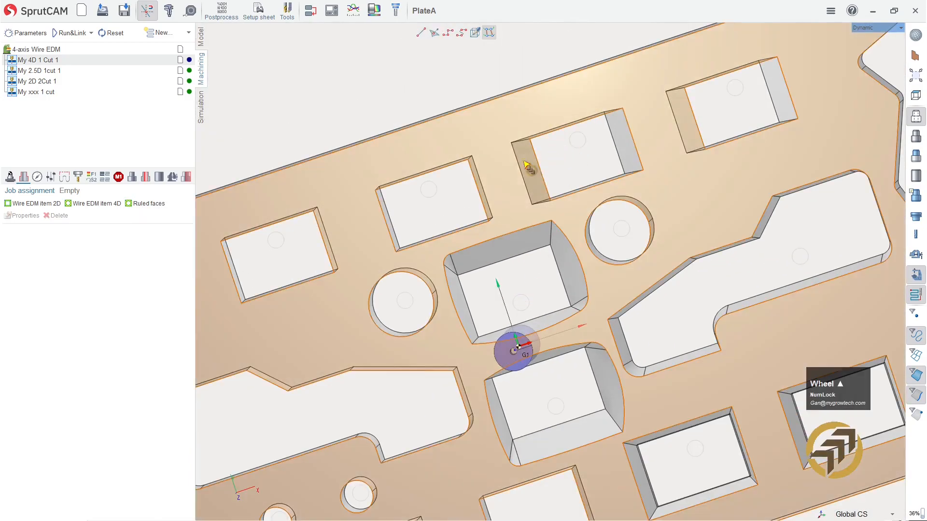
scroll(516, 294, down, 2)
scroll(515, 292, down, 3)
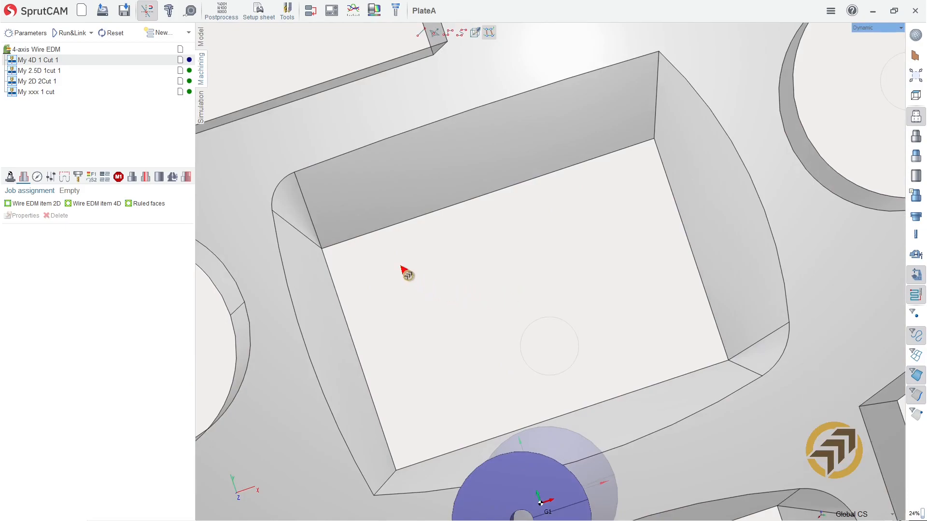
ctrl+click(361, 241)
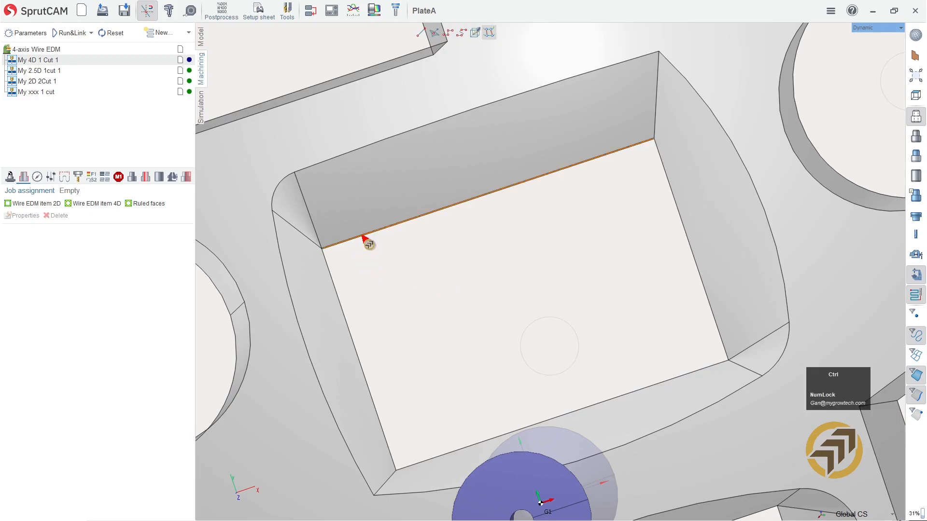
ctrl+click(672, 194)
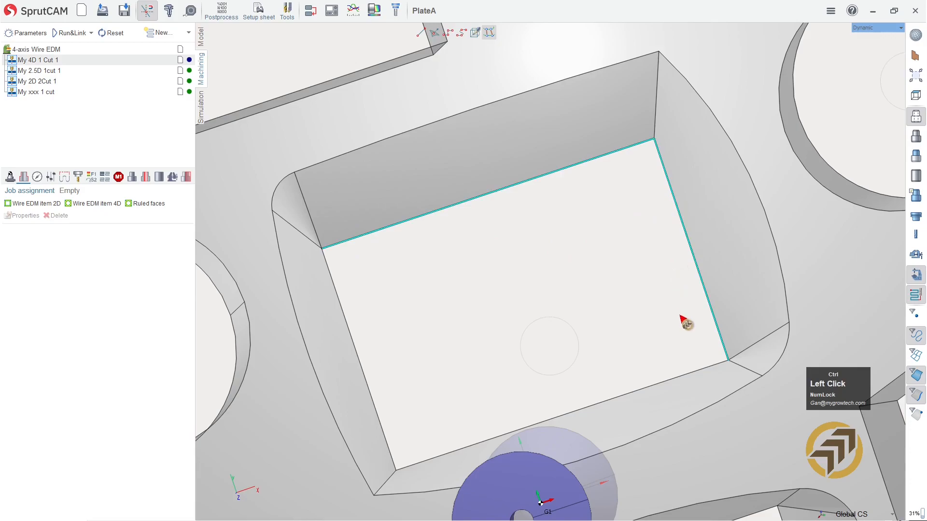
ctrl+click(697, 372)
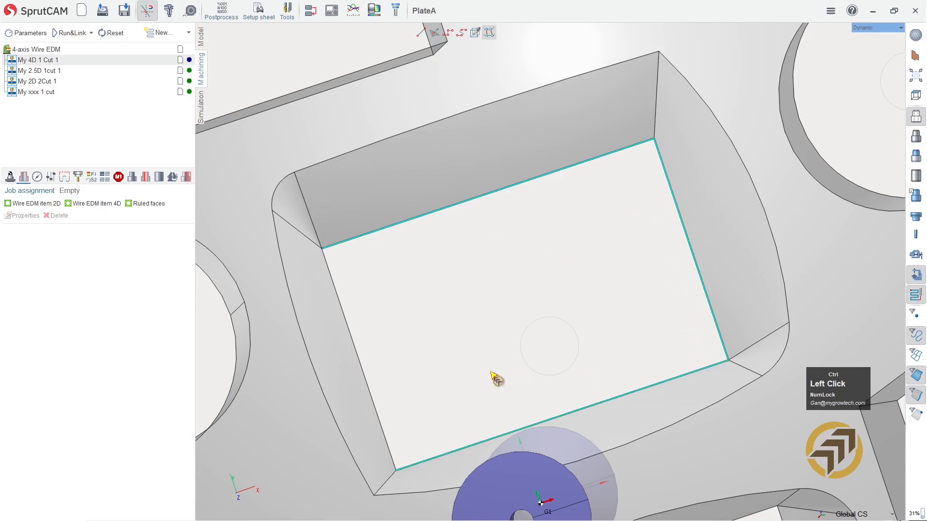
ctrl+click(335, 284)
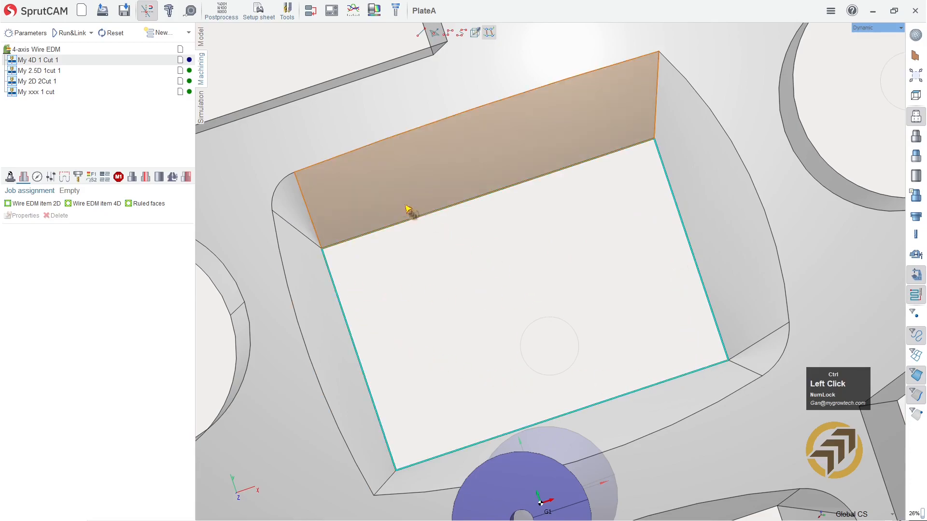
- Select the curved pocket's outer top outline, including its corner arcs, and add both outlines as a Wire EDM item 4D
ctrl+click(315, 167)
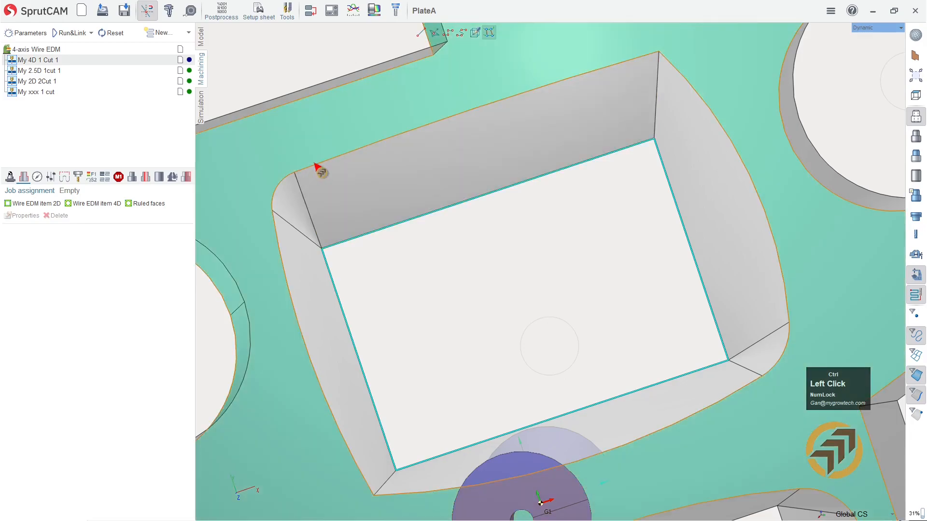
ctrl+click(316, 167)
ctrl+click(317, 169)
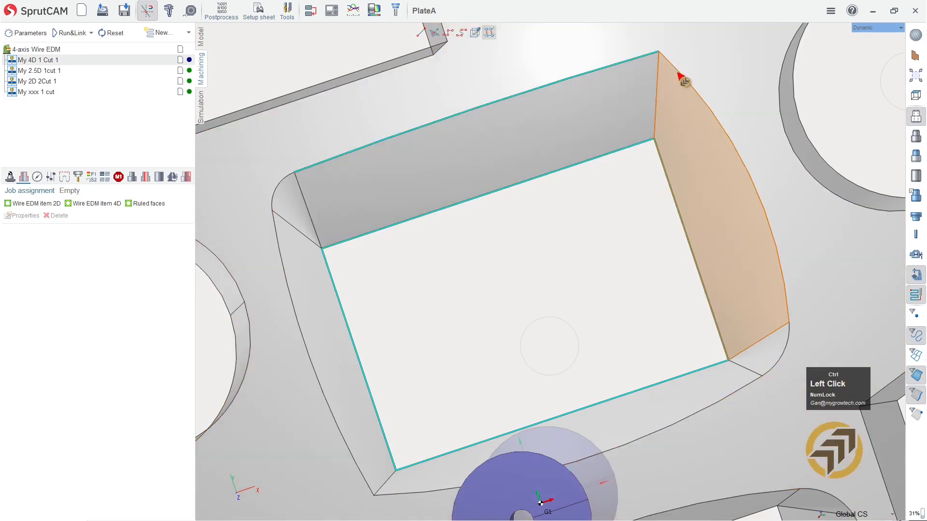
ctrl+click(678, 74)
ctrl+click(783, 355)
ctrl+click(671, 408)
ctrl+click(368, 480)
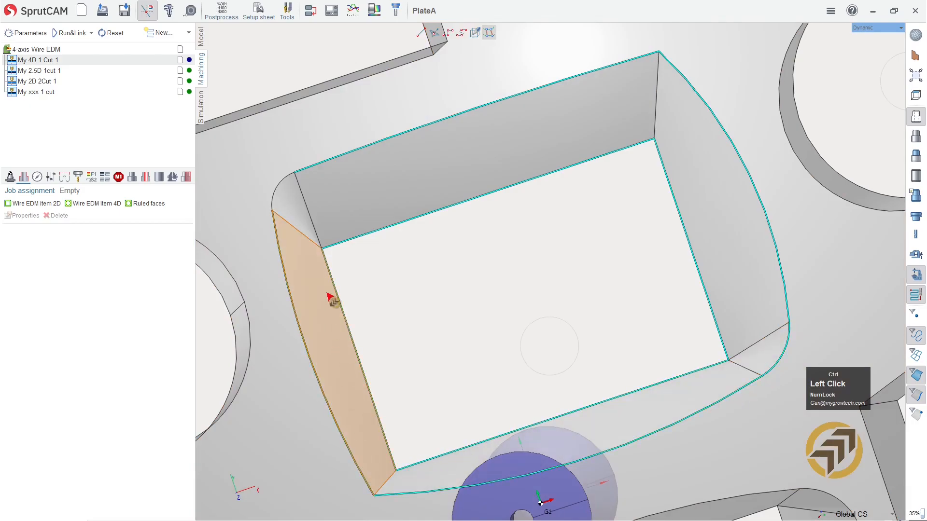
ctrl+click(277, 190)
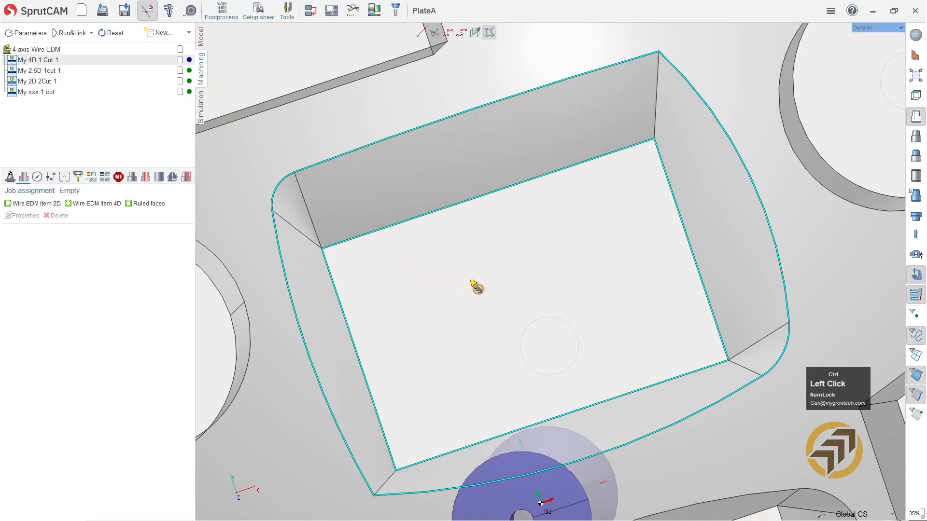
click(96, 204)
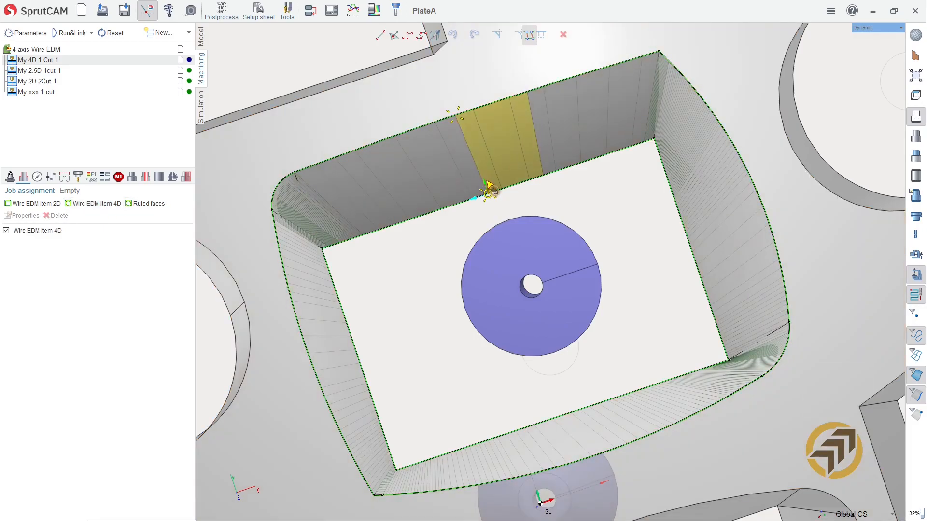
- Try the Swap chains option in the properties of Wire EDM item 4D, and restore the original chain order
scroll(488, 189, down, 2)
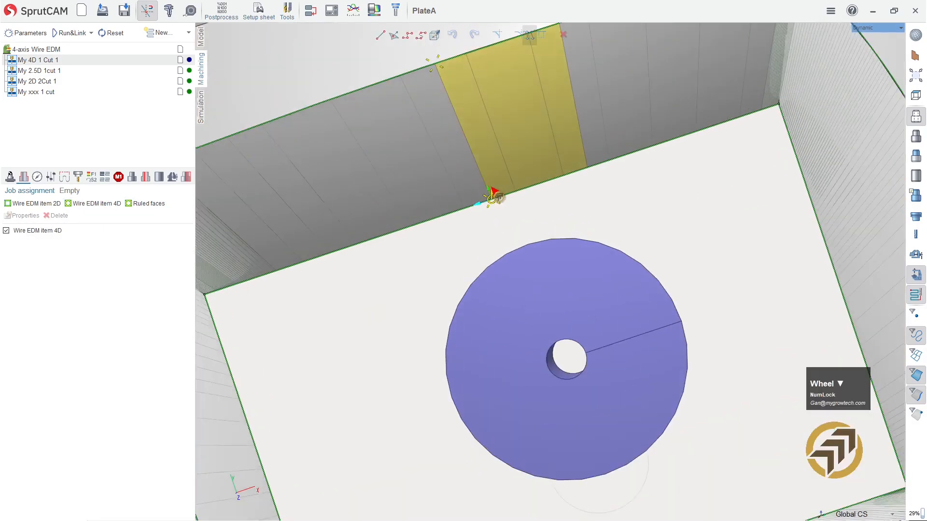
click(490, 193)
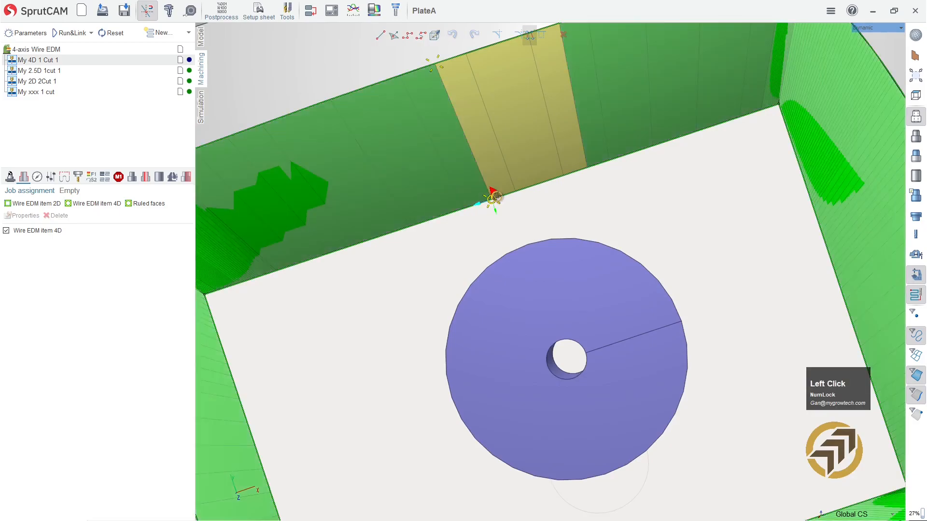
scroll(454, 290, down, 3)
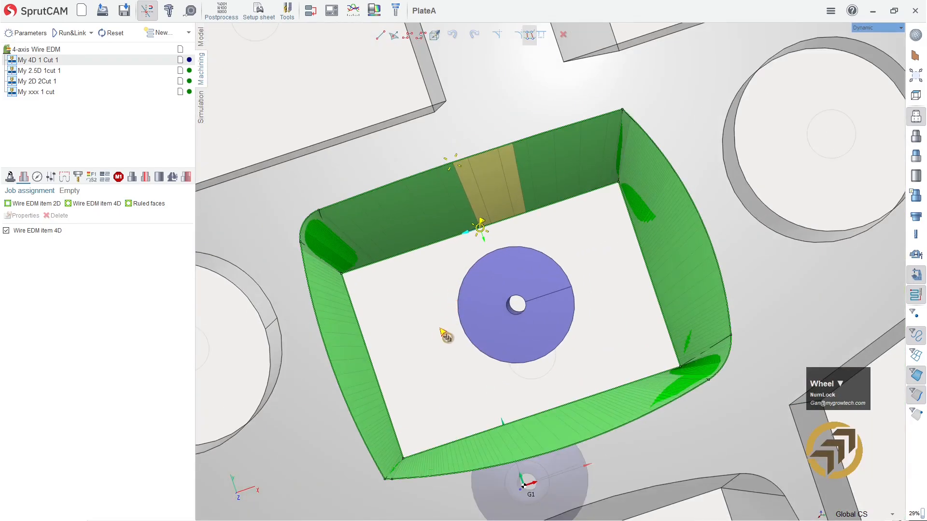
right_drag(434, 319, 442, 292)
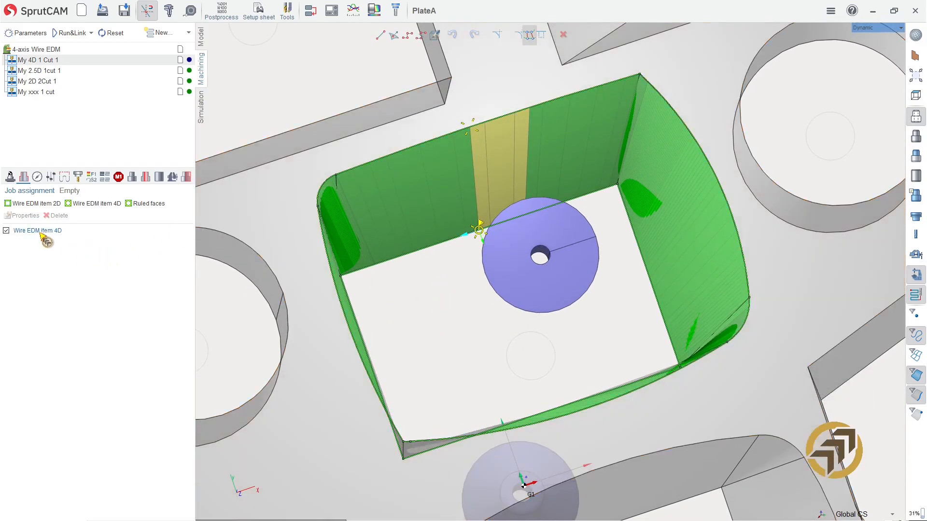
click(22, 231)
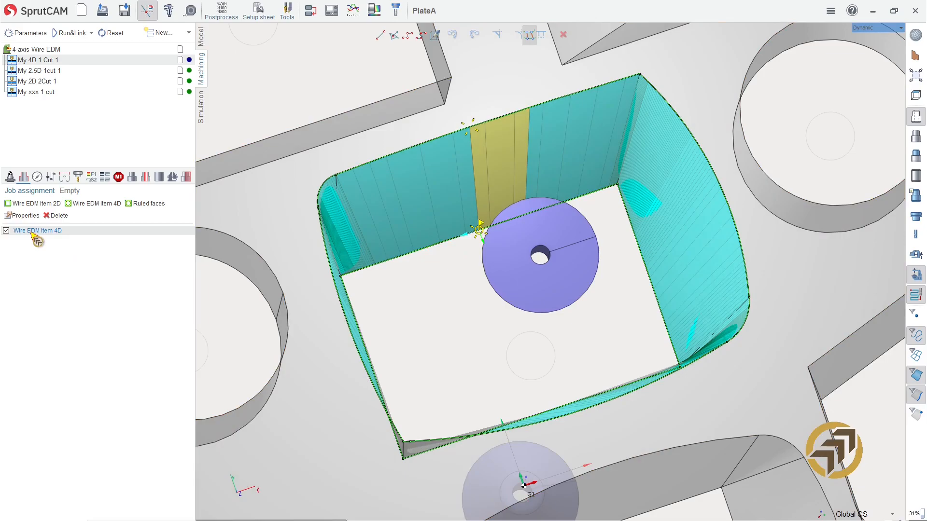
click(25, 216)
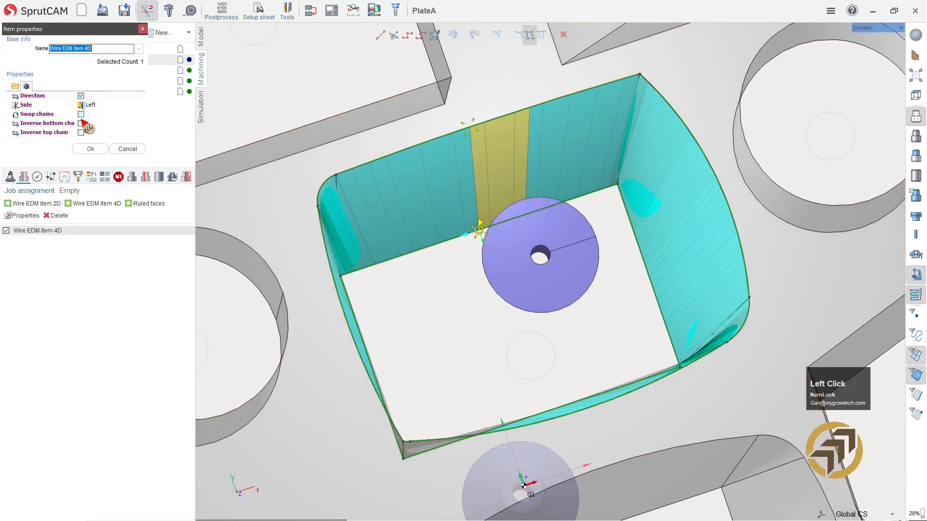
click(82, 114)
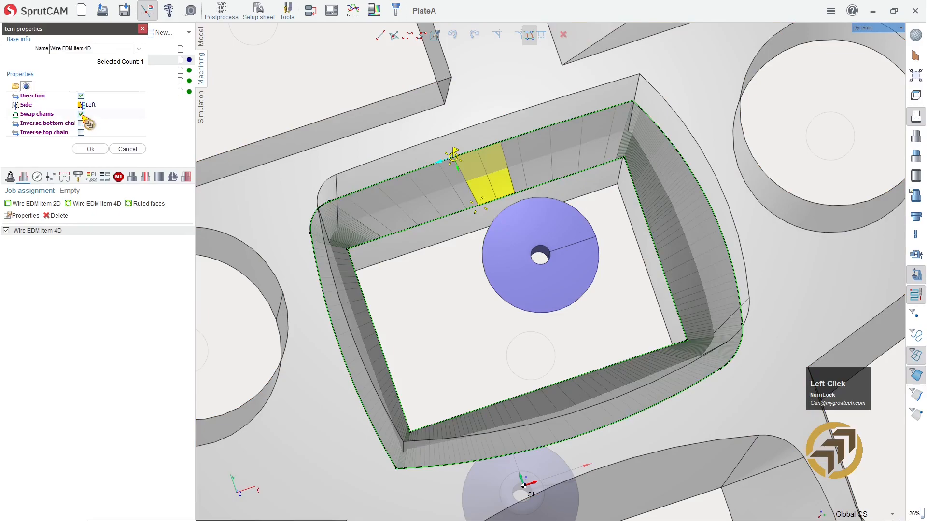
right_click(152, 85)
right_drag(366, 186, 381, 139)
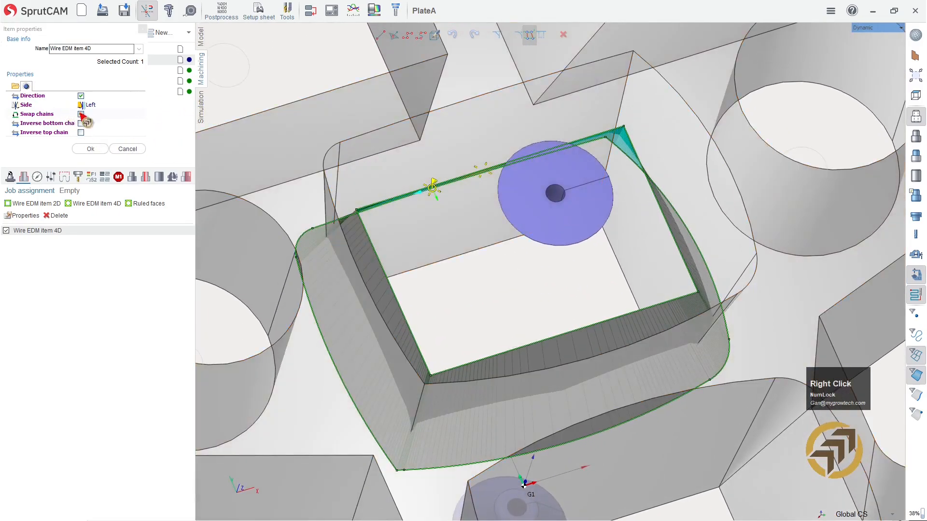
click(81, 115)
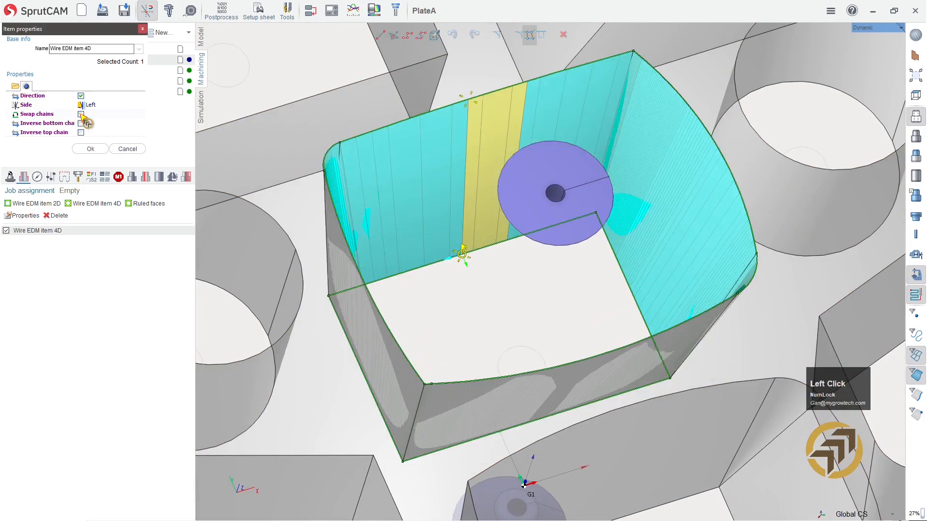
click(91, 149)
- Align the 4D item's synchronization lines with the pocket's two right-hand inner corners, tying both ends of the rounded outer corner to one inner corner
right_drag(425, 252, 403, 291)
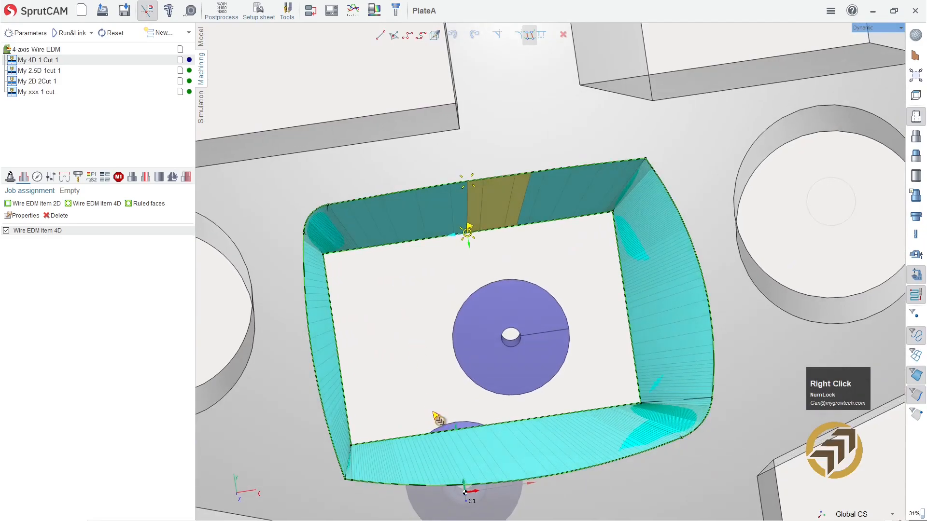
scroll(419, 462, down, 2)
scroll(418, 462, down, 1)
right_drag(419, 259, 423, 241)
scroll(434, 217, down, 1)
scroll(434, 215, up, 1)
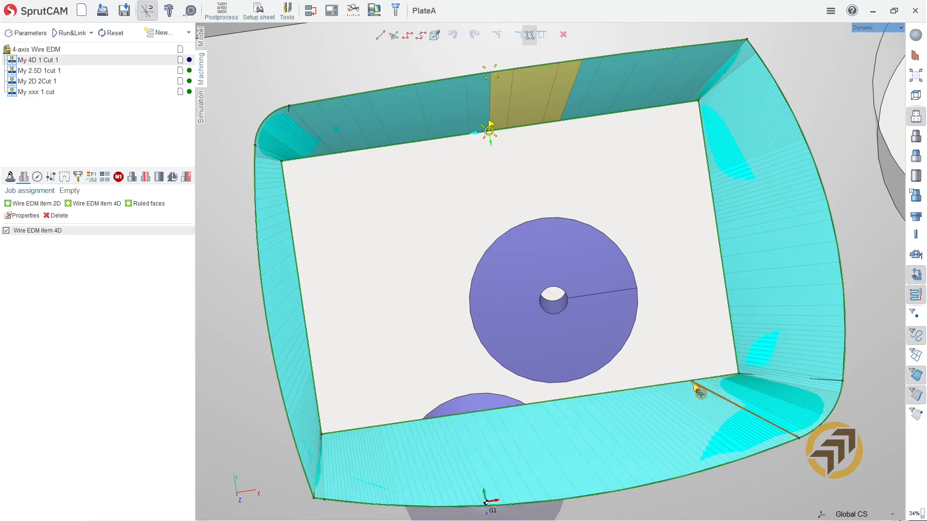
drag(691, 383, 737, 373)
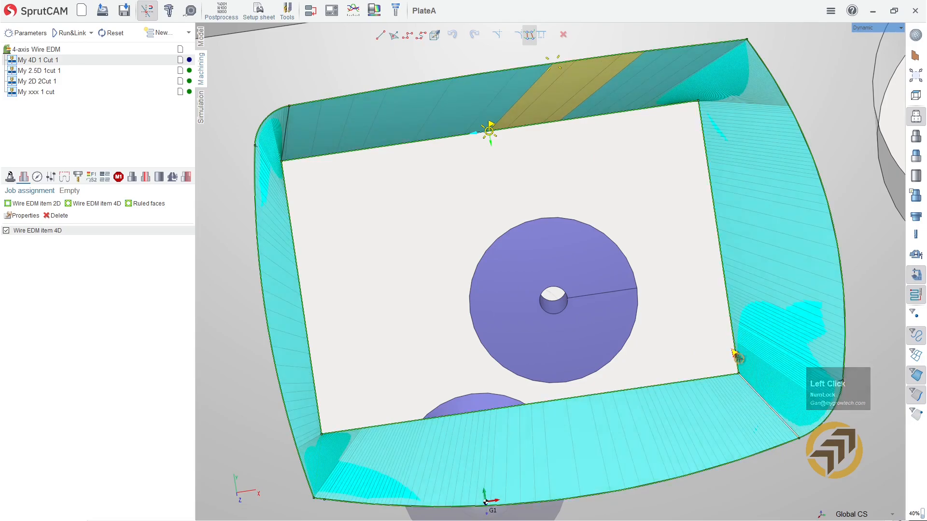
mouse_move(732, 320)
mouse_down()
mouse_move(740, 372)
mouse_move(735, 333)
mouse_up()
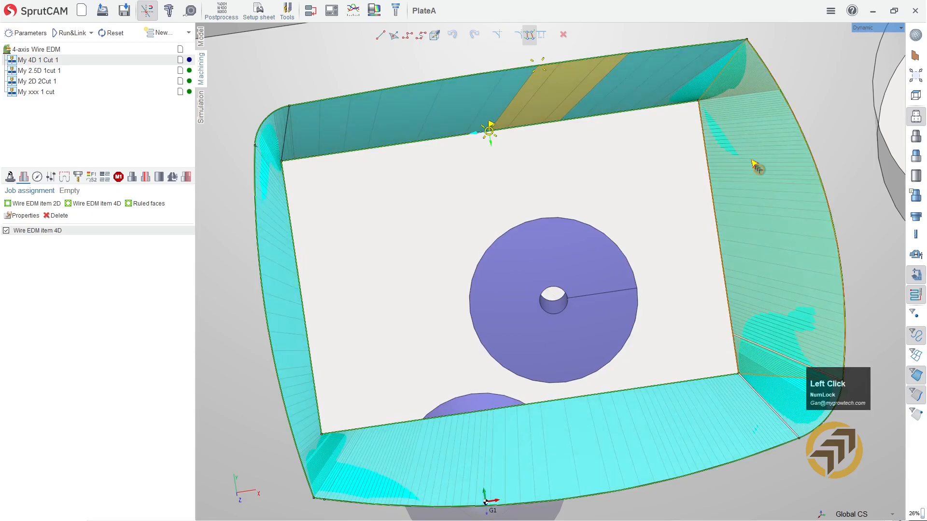
drag(651, 110, 696, 100)
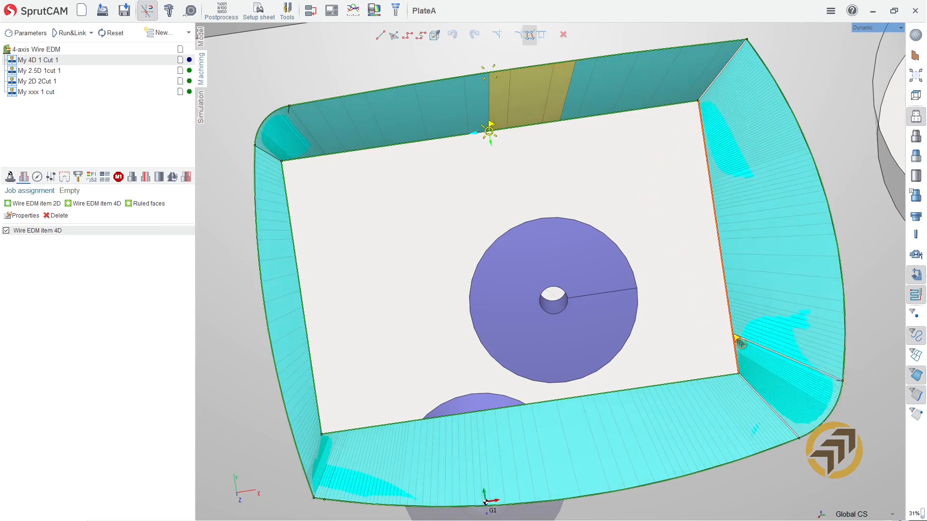
click(734, 337)
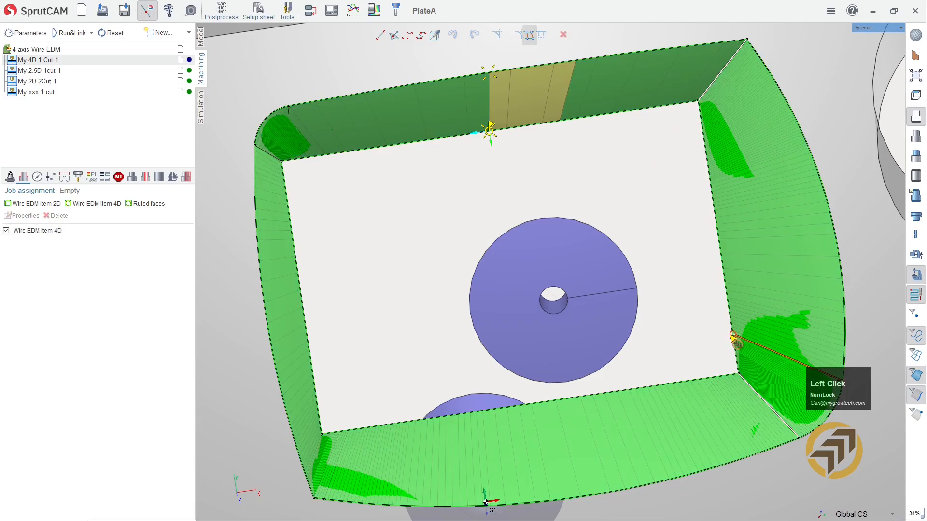
drag(734, 337, 737, 372)
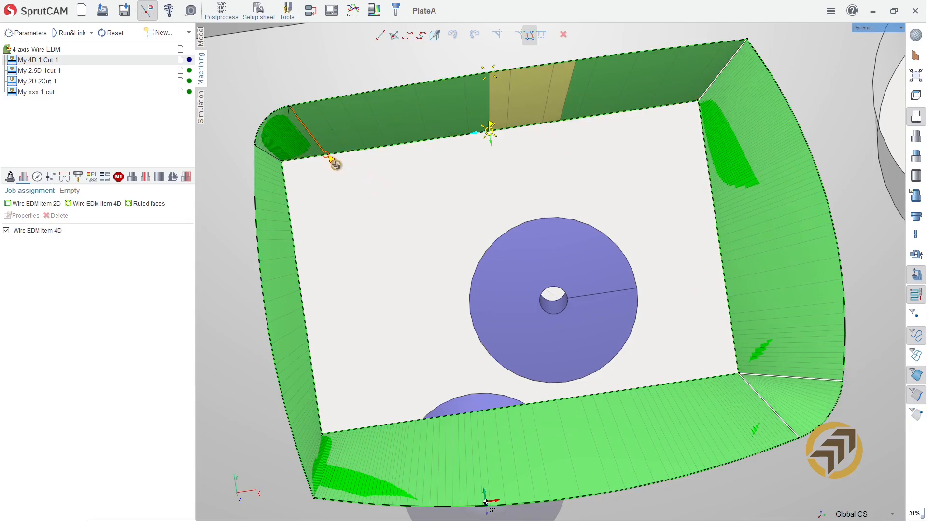
- Align the synchronization lines with the pocket's two left-hand inner corners, joining both ends of the rounded outer corner to the inner corner
drag(331, 159, 291, 167)
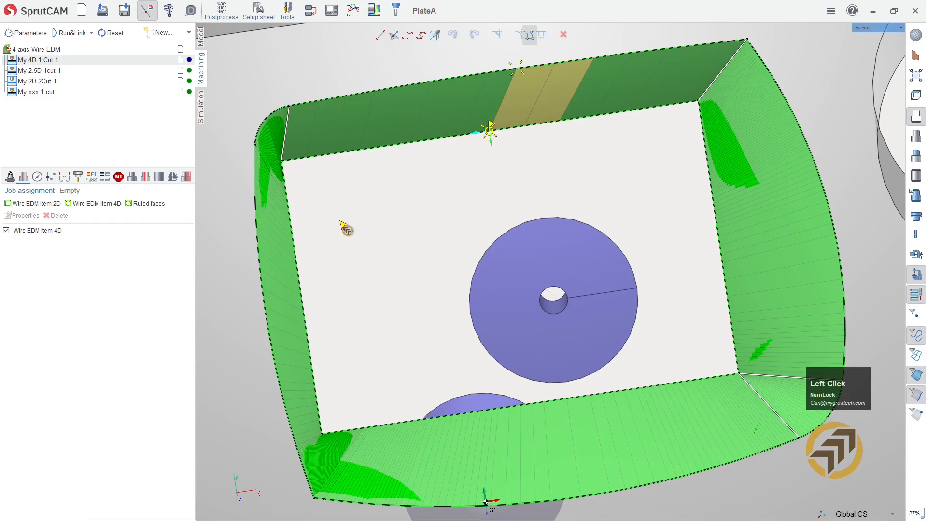
drag(363, 424, 319, 434)
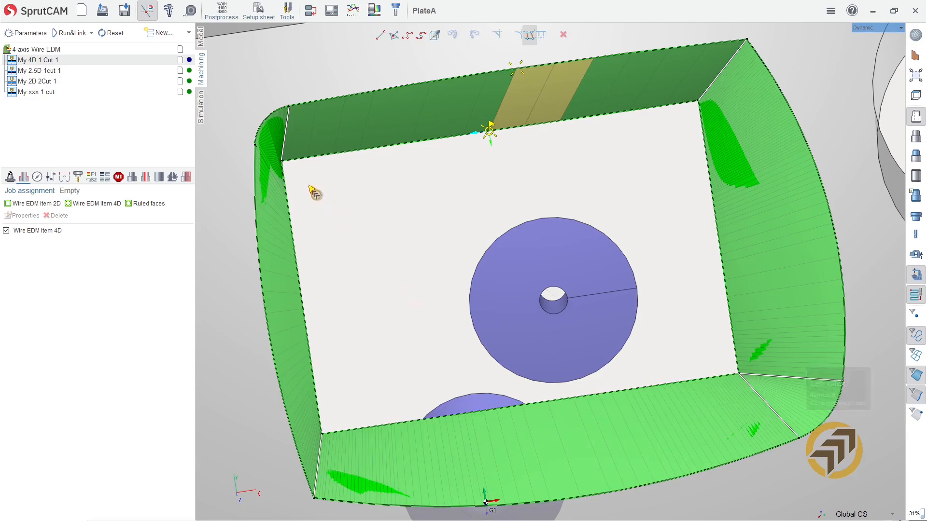
drag(288, 201, 282, 164)
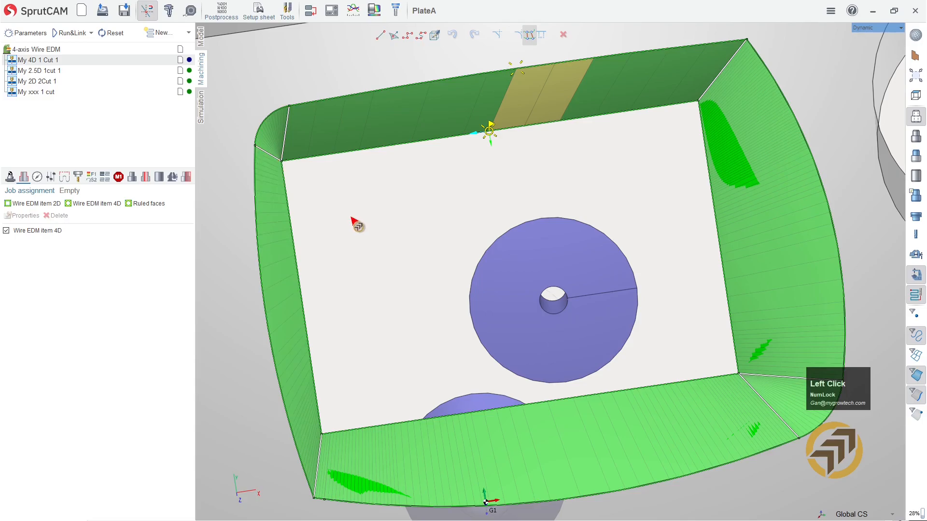
- Calculate the toolpath of My 4D 1 Cut 1 and inspect the wire moves around the curved pocket
mouse_move(465, 247)
right_down()
mouse_move(428, 251)
mouse_move(434, 242)
mouse_move(473, 284)
mouse_move(454, 205)
mouse_move(468, 244)
mouse_move(461, 255)
mouse_move(462, 242)
right_up()
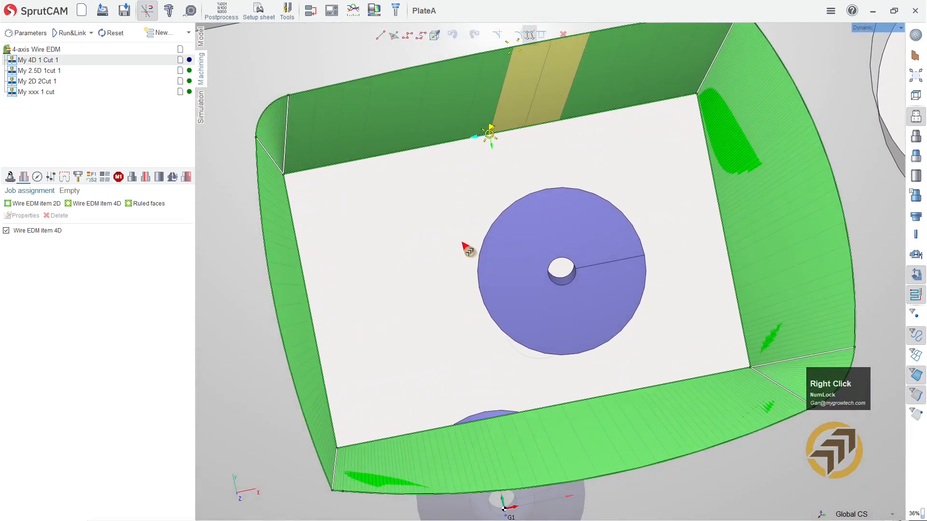
click(71, 33)
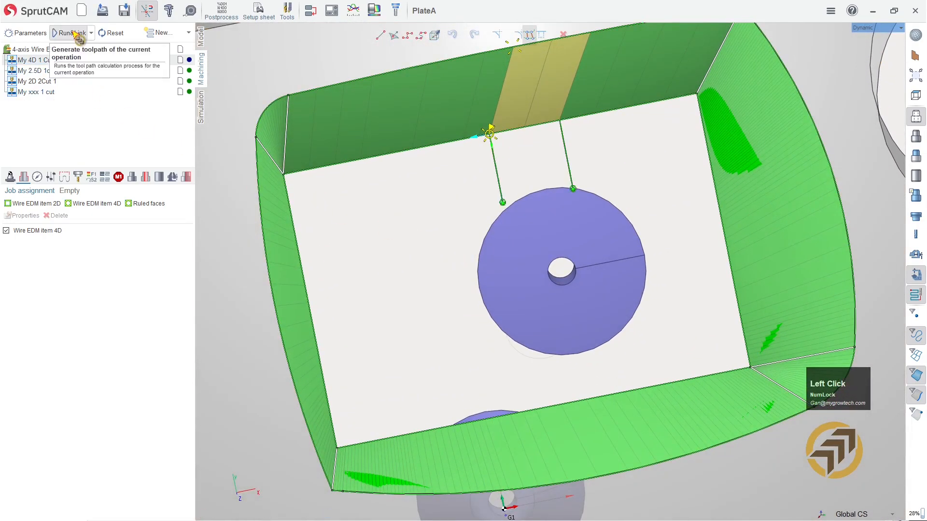
right_drag(327, 242, 390, 255)
scroll(402, 270, up, 4)
mouse_move(521, 275)
right_down()
mouse_move(509, 250)
mouse_move(576, 213)
mouse_move(550, 240)
mouse_move(467, 244)
mouse_move(486, 238)
mouse_move(484, 329)
mouse_move(496, 296)
right_up()
scroll(537, 228, up, 3)
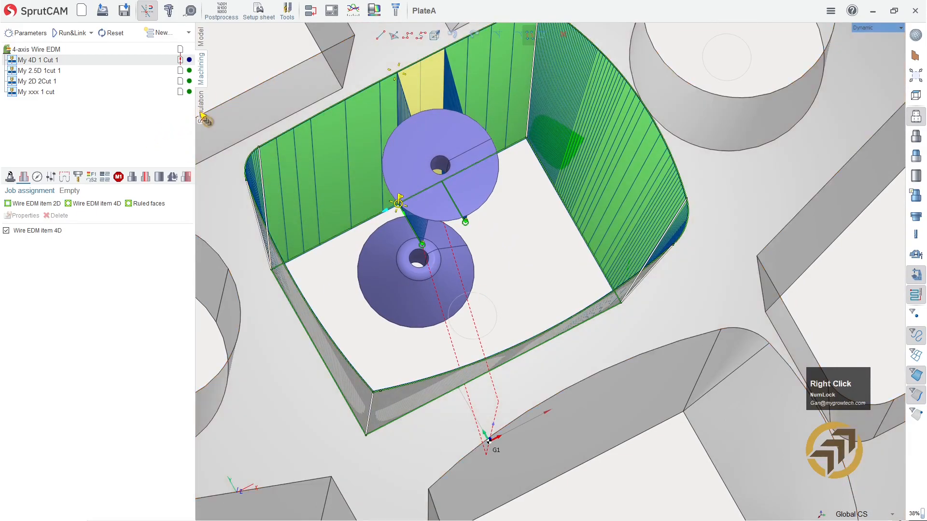
- Run the machining simulation of My 4D 1 Cut 1 with the curved pocket in view
click(201, 108)
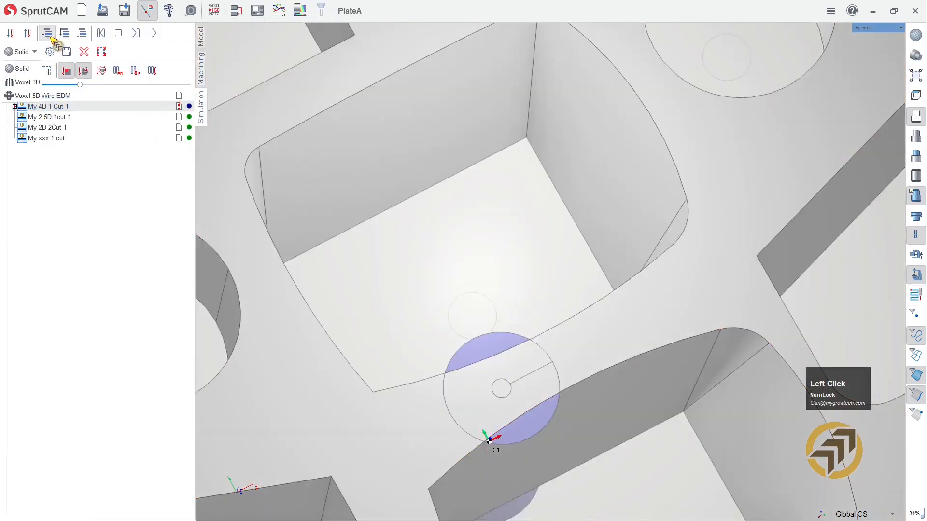
right_drag(473, 230, 490, 209)
scroll(497, 220, down, 1)
scroll(502, 239, up, 2)
scroll(500, 237, up, 3)
scroll(466, 147, down, 3)
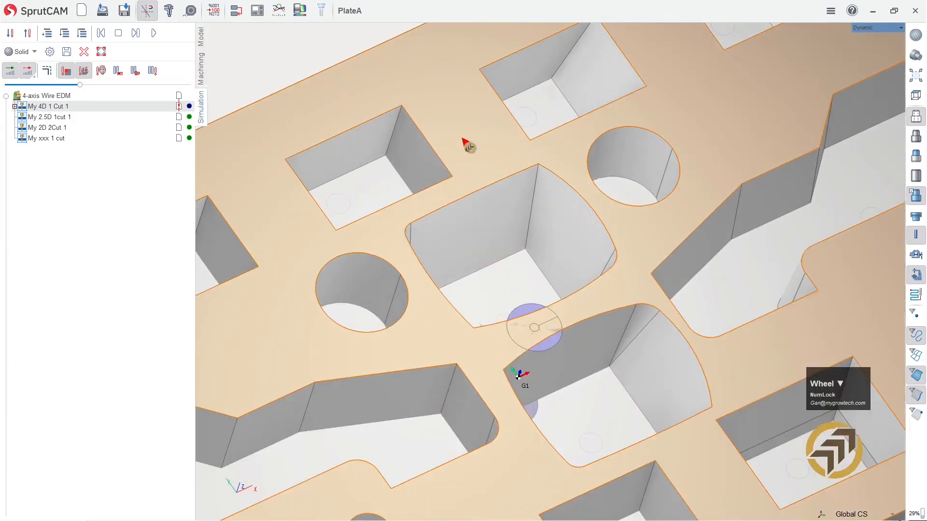
scroll(533, 289, down, 2)
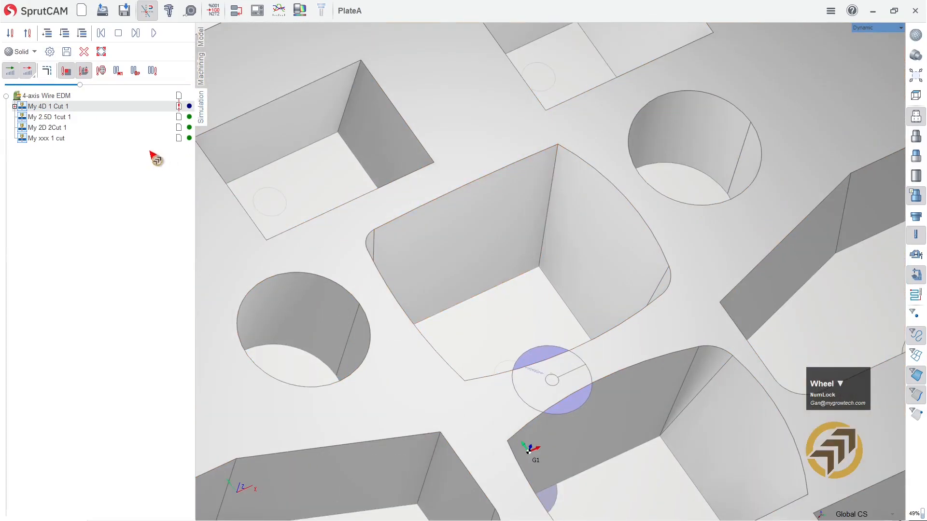
click(154, 34)
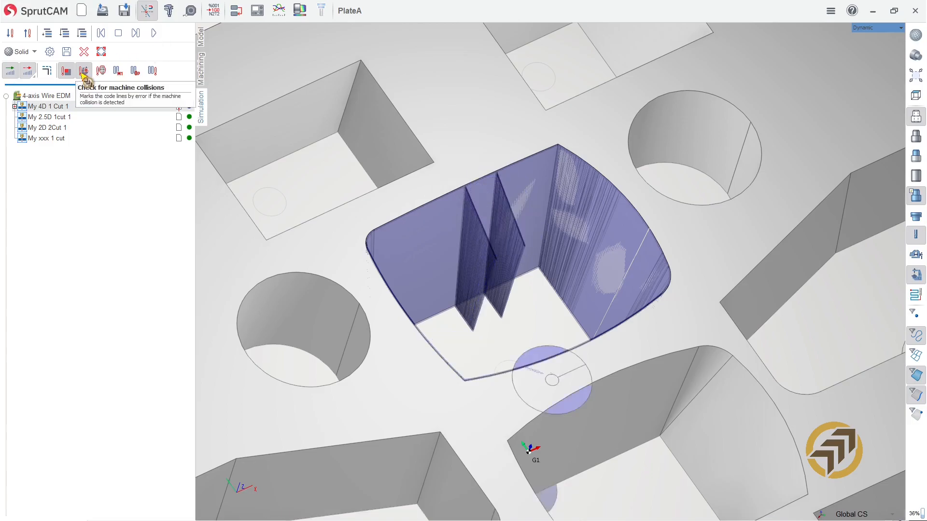
- Reset the simulation of My 4D 1 Cut 1 and turn on transparency for the geometry model
click(47, 105)
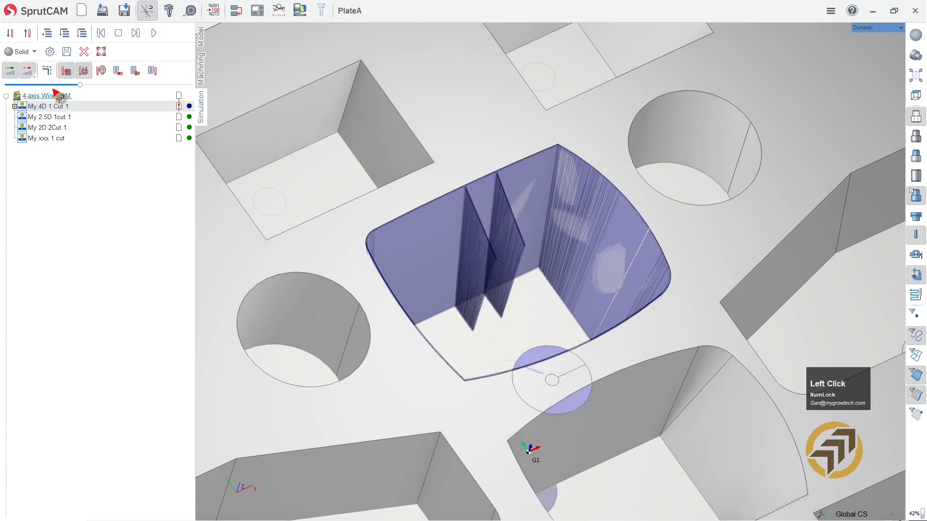
click(64, 34)
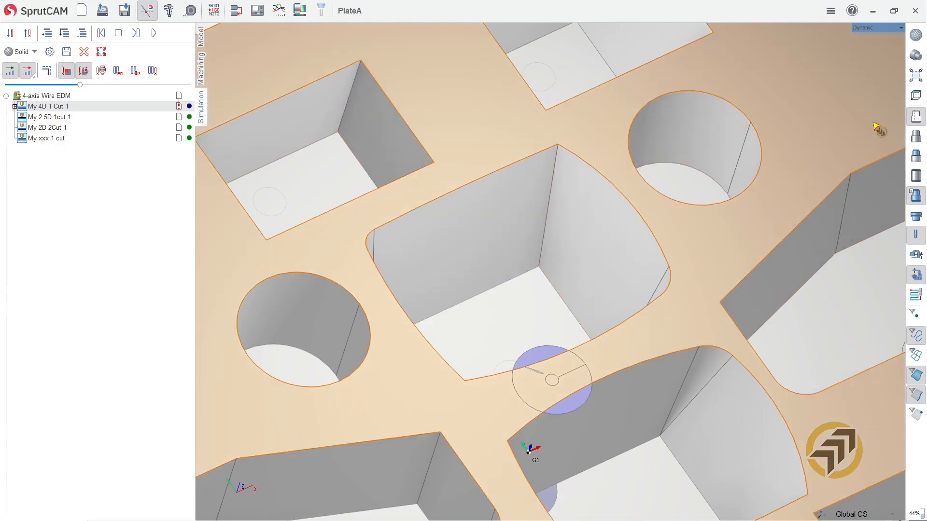
right_click(915, 121)
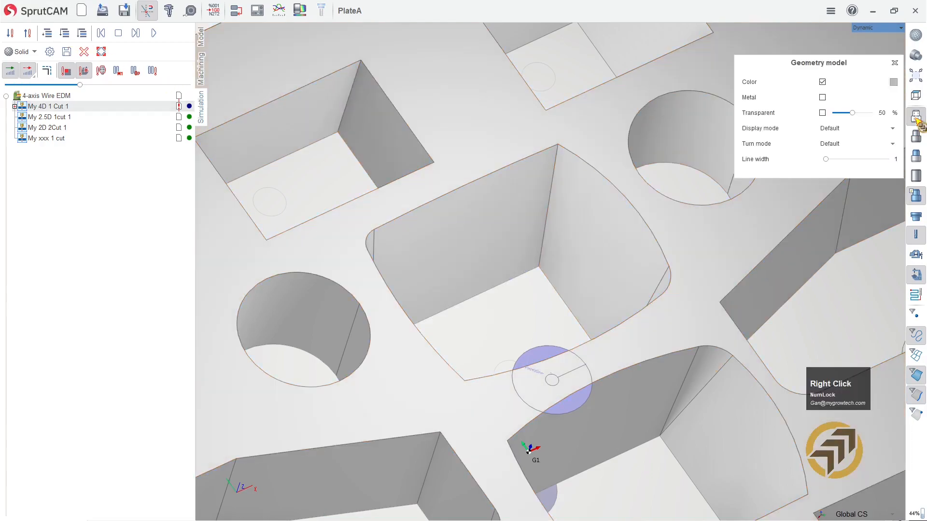
click(823, 113)
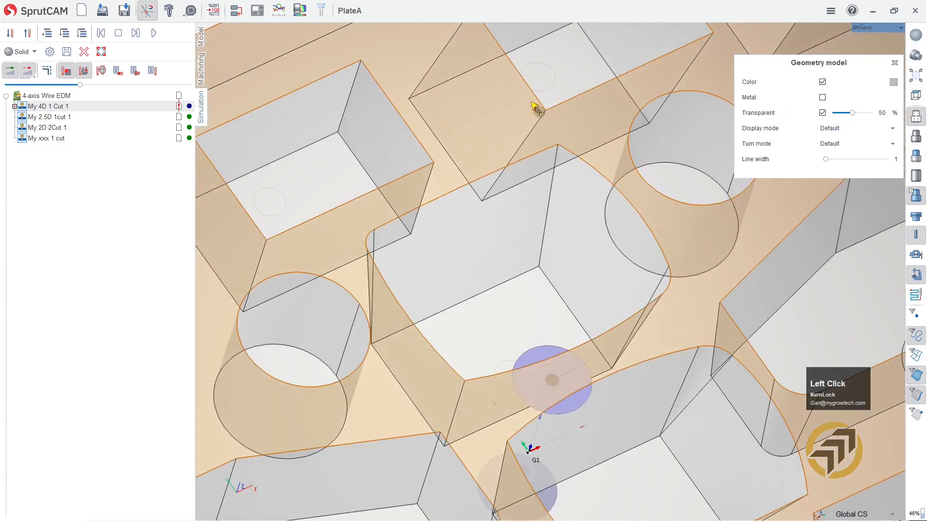
- Simulate My 4D 1 Cut 1 with the transparent model and compare the simulated cut with its calculated toolpath
click(568, 72)
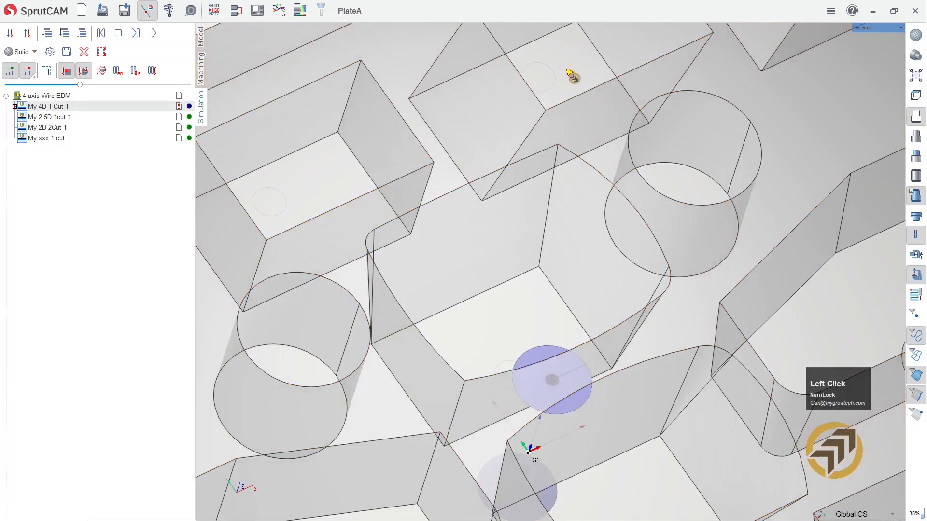
click(64, 33)
click(154, 33)
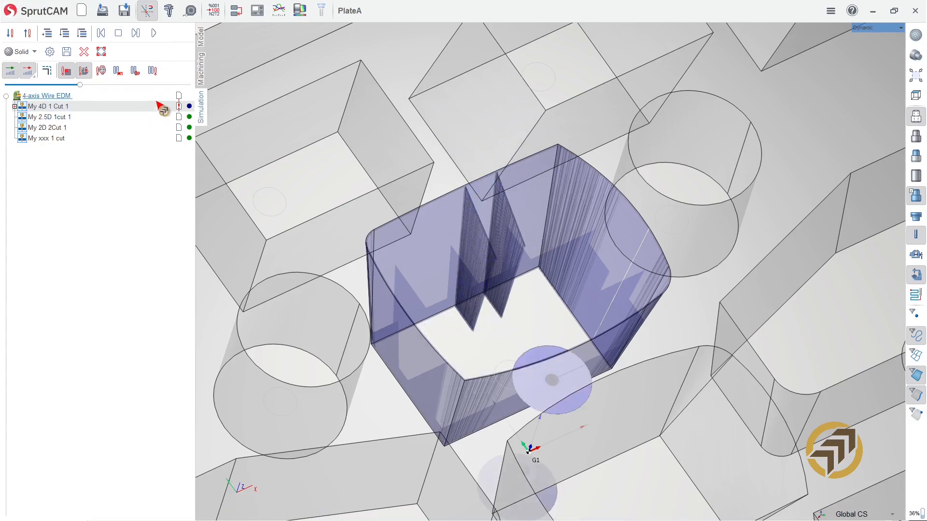
click(202, 72)
click(43, 61)
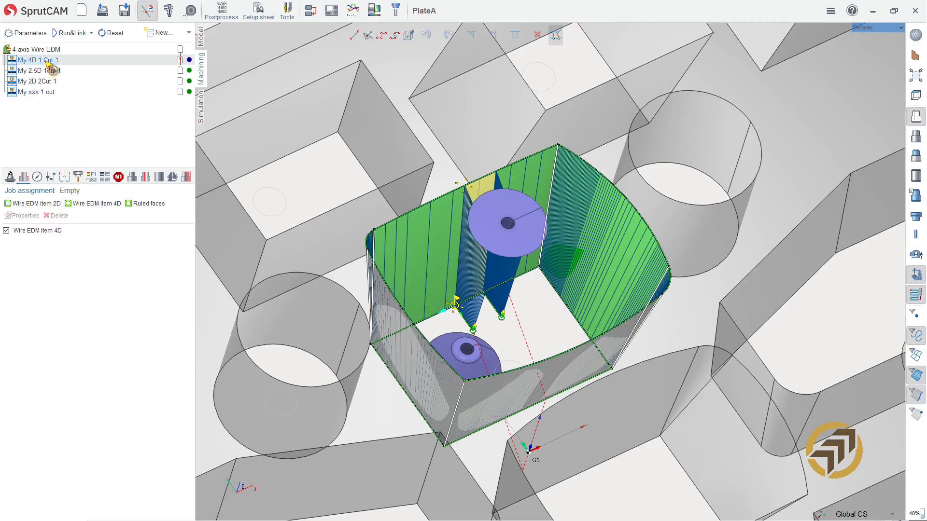
click(201, 107)
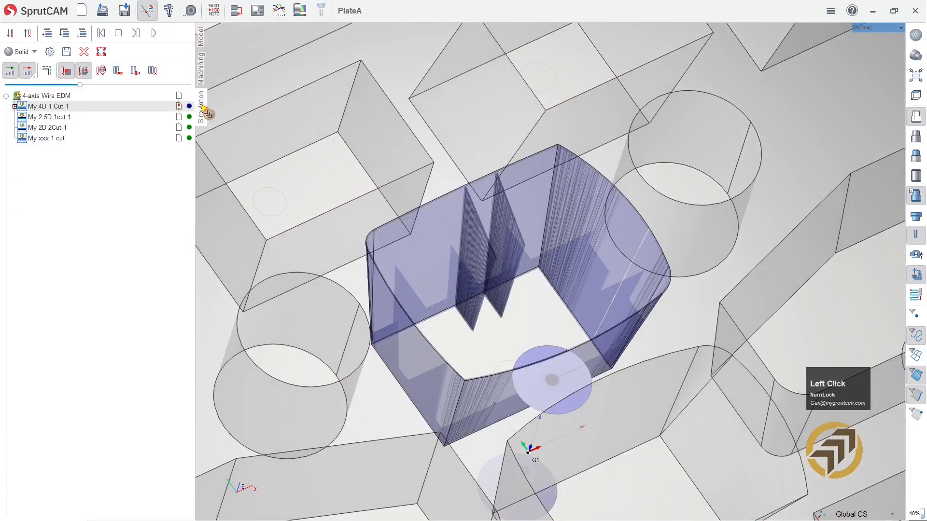
- Generate the NC program for My 4D 1 Cut 1 with the AgieCharmilles_WireEDM postprocessor, overwriting PlateA.nc despite the uncalculated operations
click(202, 72)
click(220, 14)
click(144, 354)
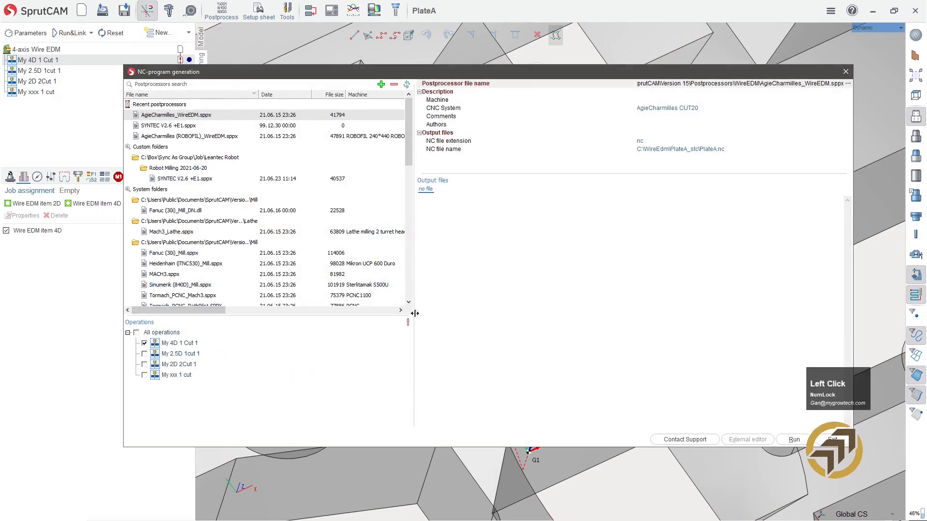
click(794, 439)
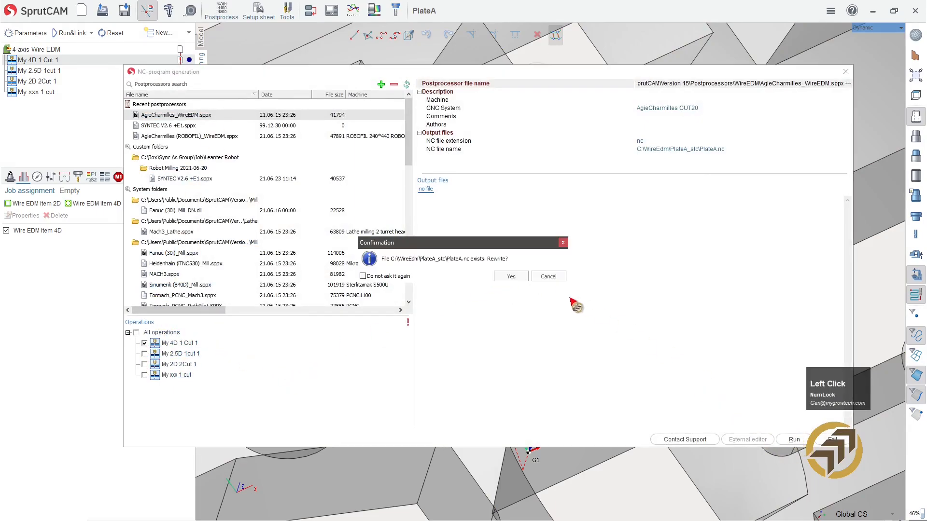
click(511, 278)
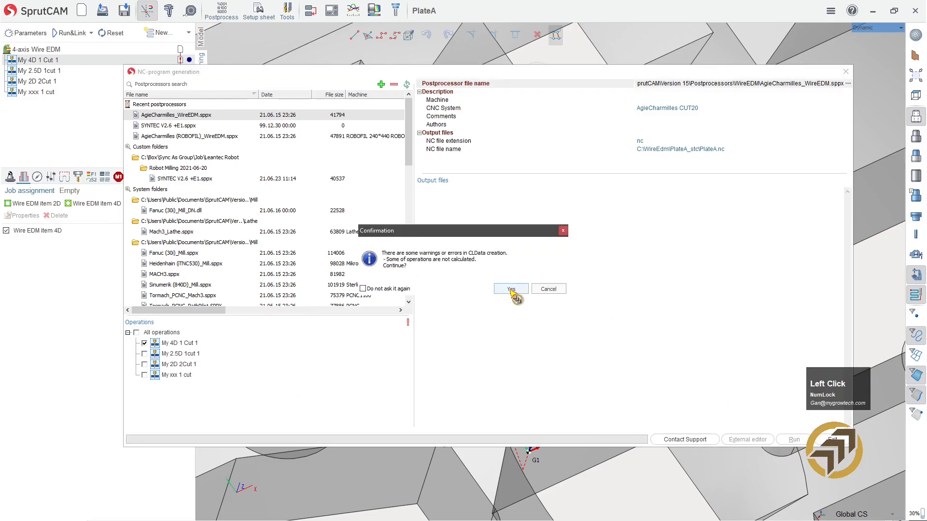
click(511, 289)
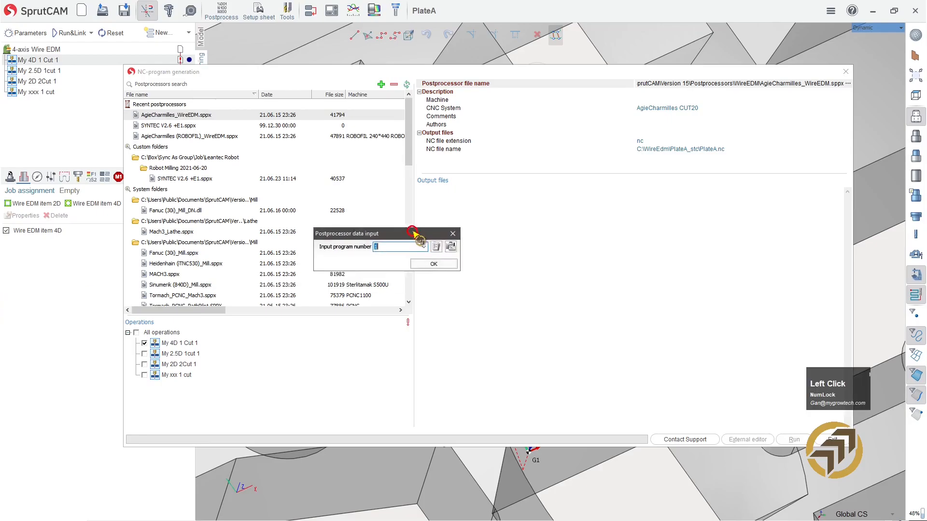
click(508, 254)
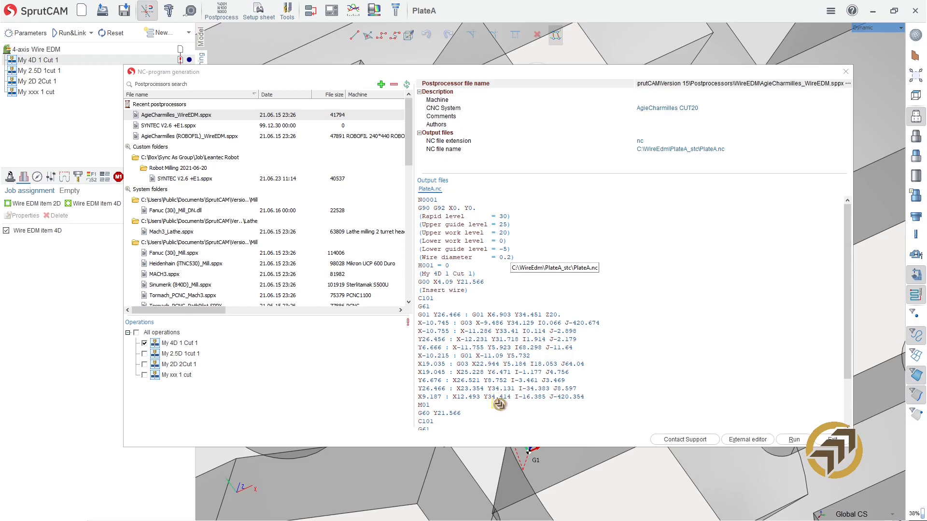
- Examine the paired lower and upper contour blocks with G03 arcs in PlateA.nc and close the NC program output
scroll(513, 392, down, 1)
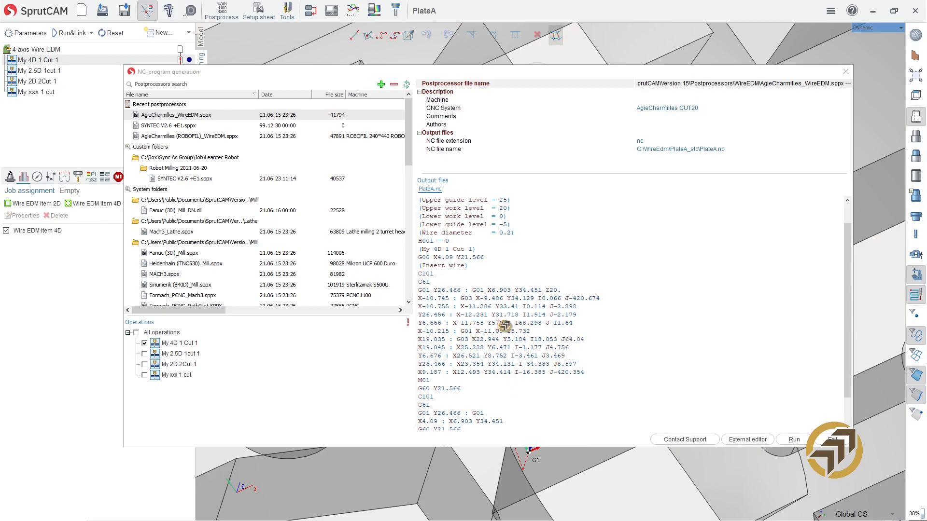
drag(452, 299, 416, 299)
drag(618, 296, 461, 298)
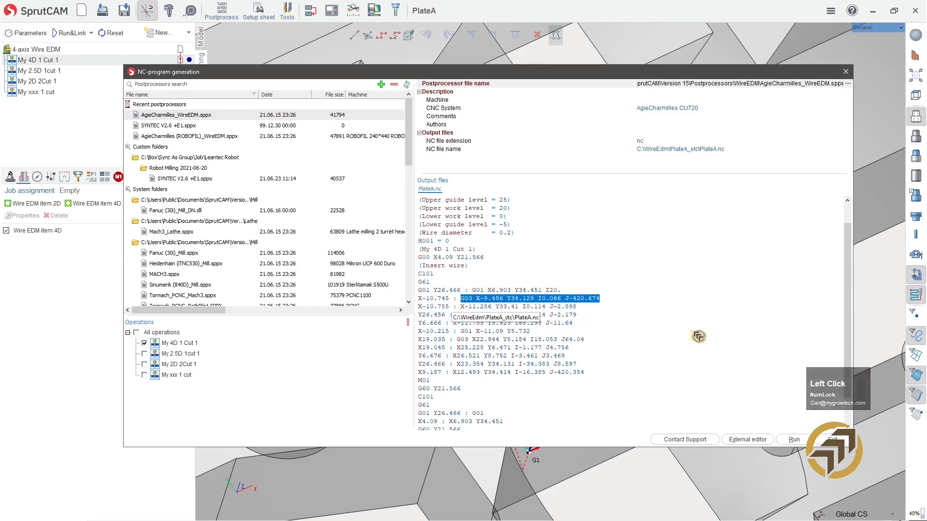
click(830, 439)
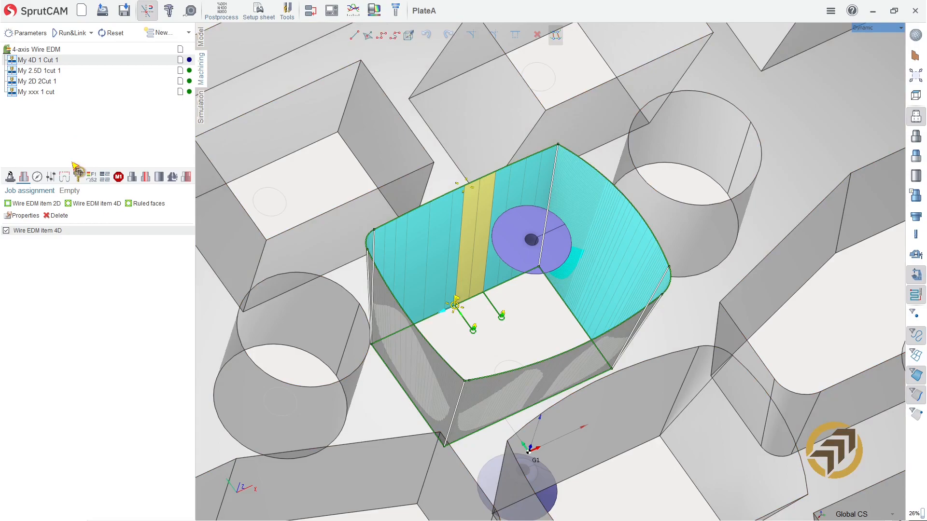
- Set the NC format of My 4D 1 Cut 1 to Only Cuts and recalculate the toolpath
click(51, 60)
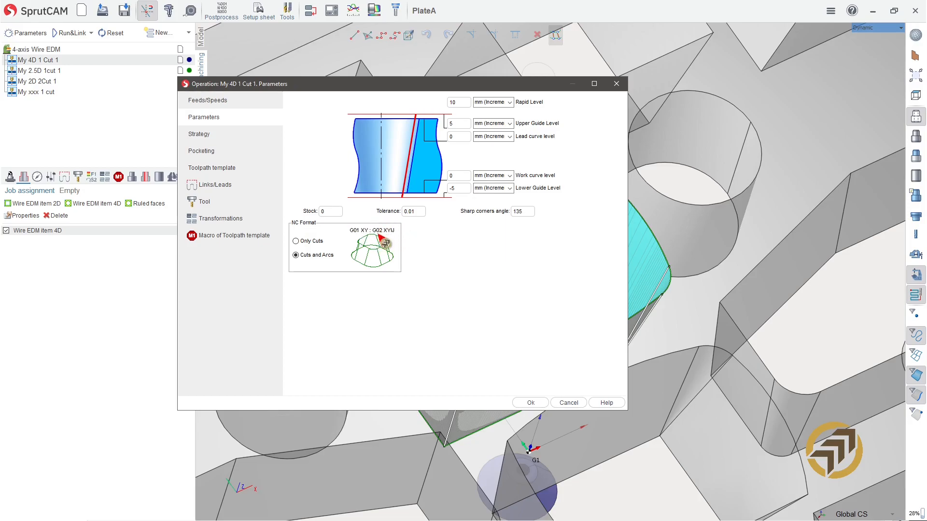
click(307, 241)
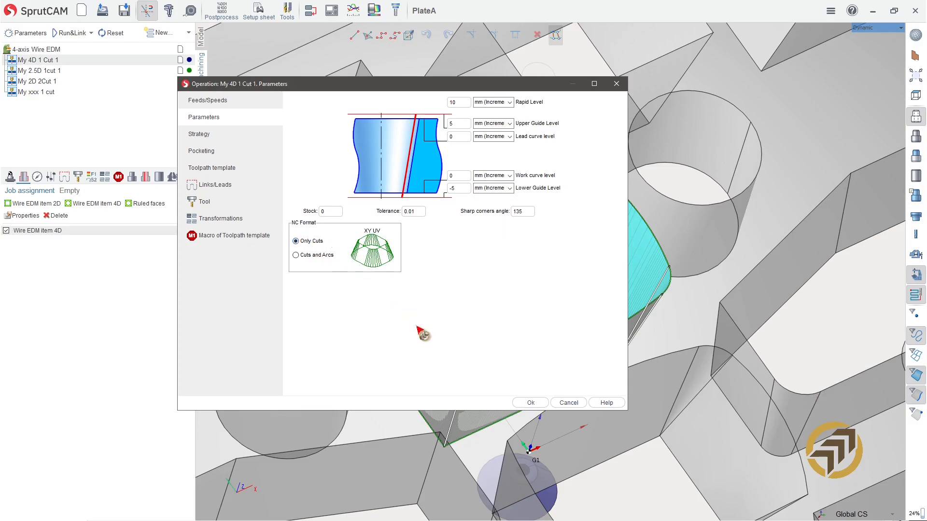
click(532, 402)
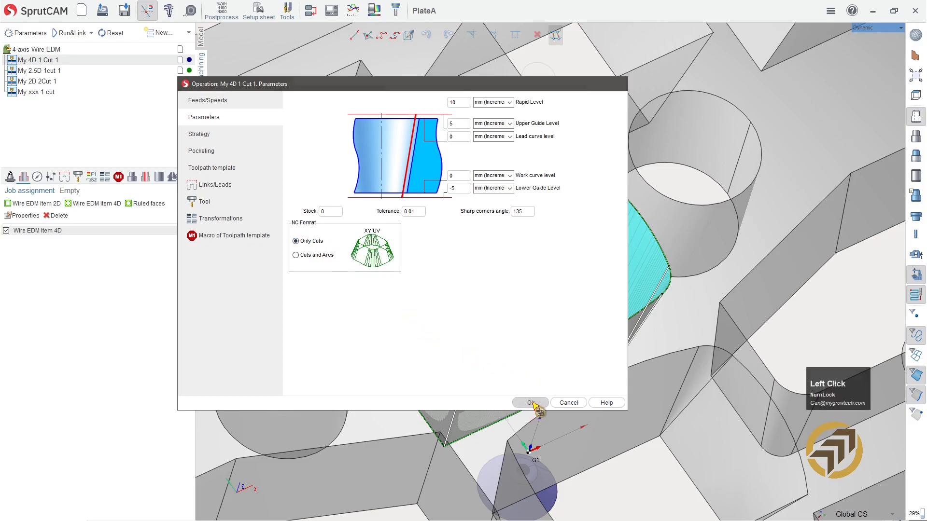
click(78, 33)
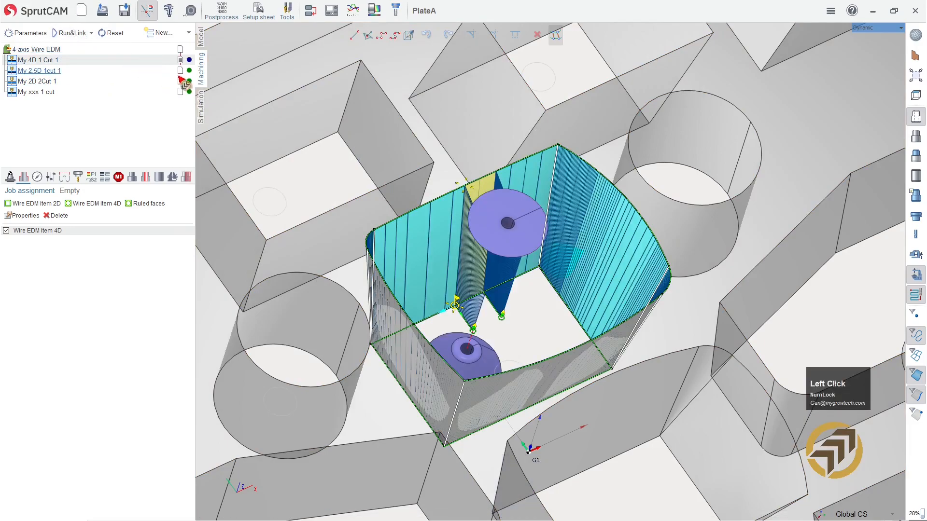
- Regenerate PlateA.nc from the recalculated My 4D 1 Cut 1 with the AgieCharmilles_WireEDM postprocessor, rewriting the existing file
click(223, 14)
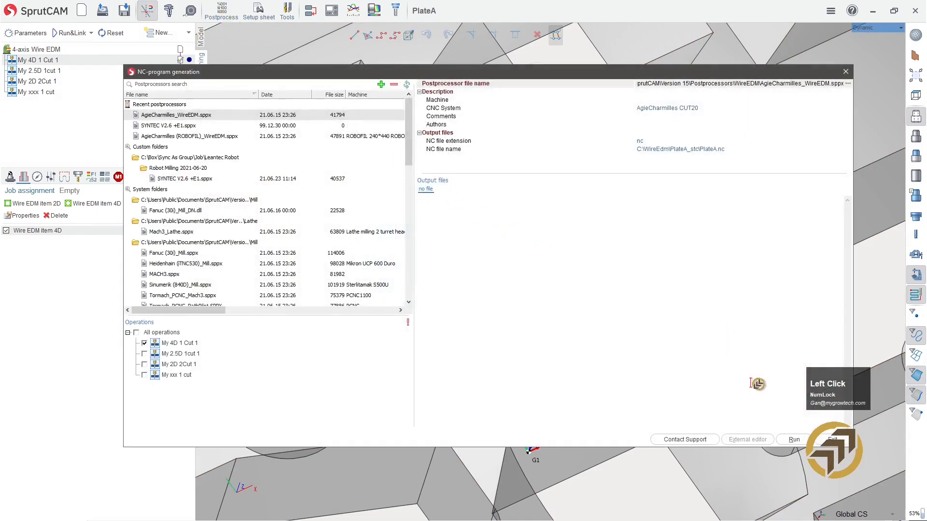
click(793, 439)
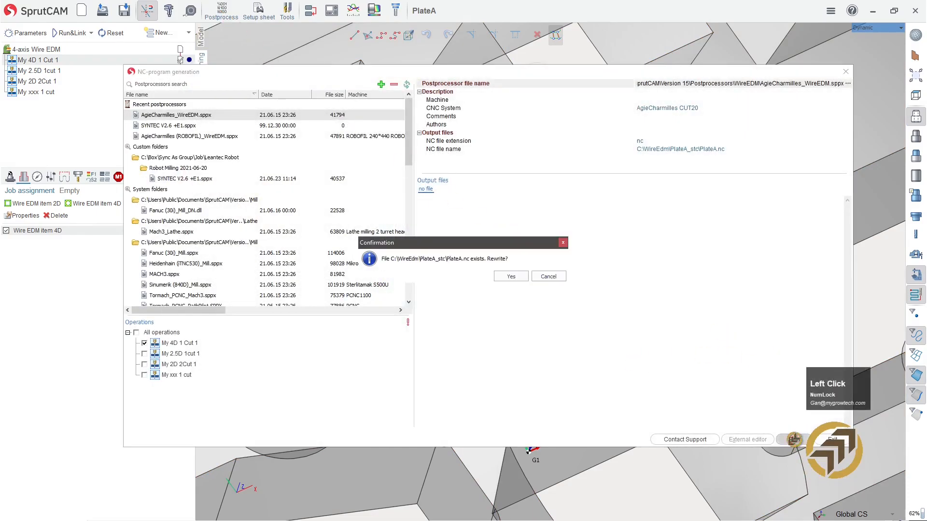
click(517, 277)
click(518, 288)
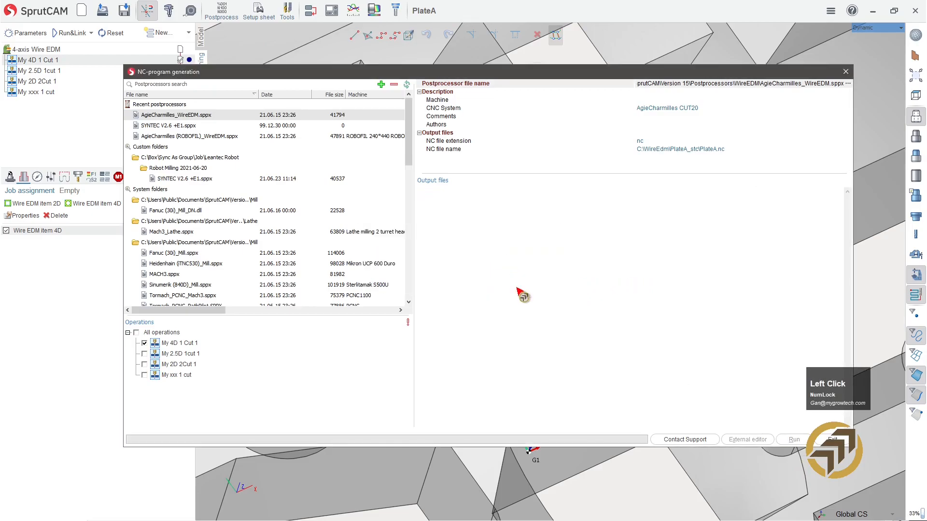
click(621, 315)
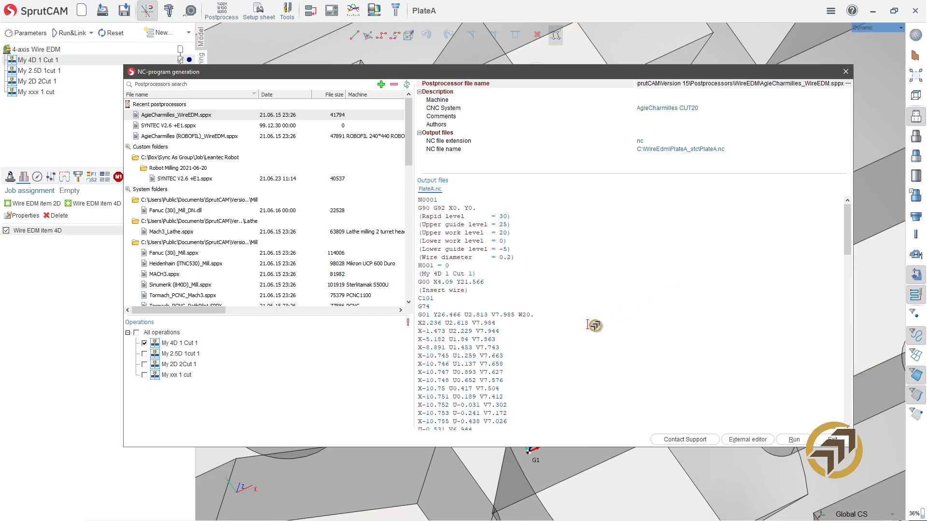
- Examine the XY and UV linear moves in the regenerated PlateA.nc and close the NC program output
scroll(596, 323, down, 2)
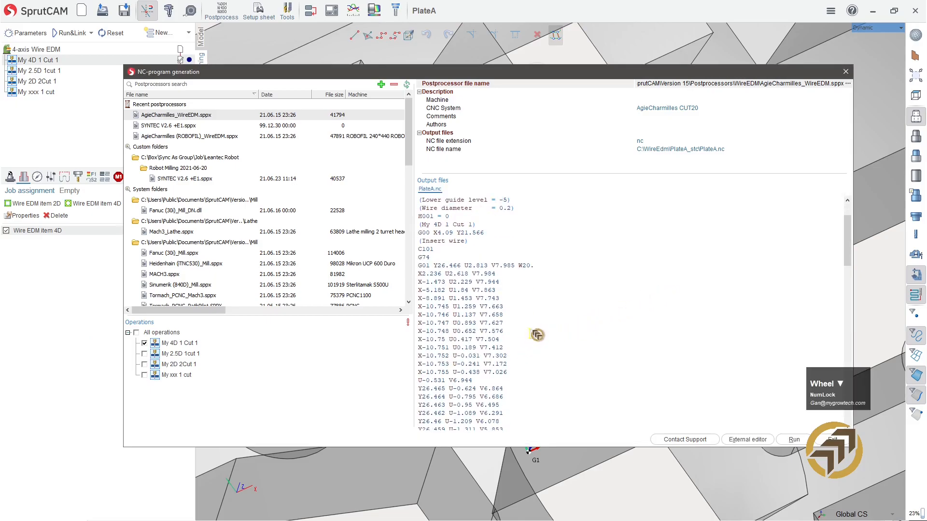
scroll(542, 350, down, 2)
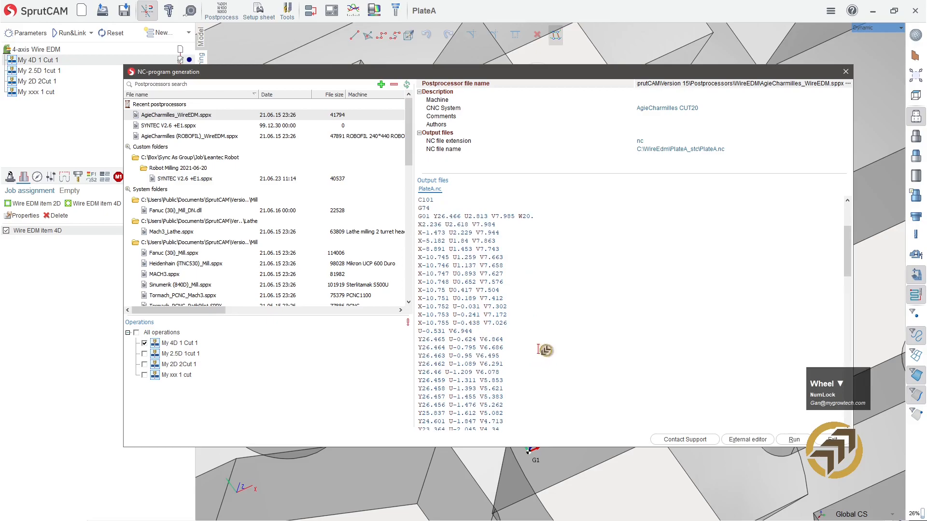
drag(531, 344, 447, 341)
click(538, 341)
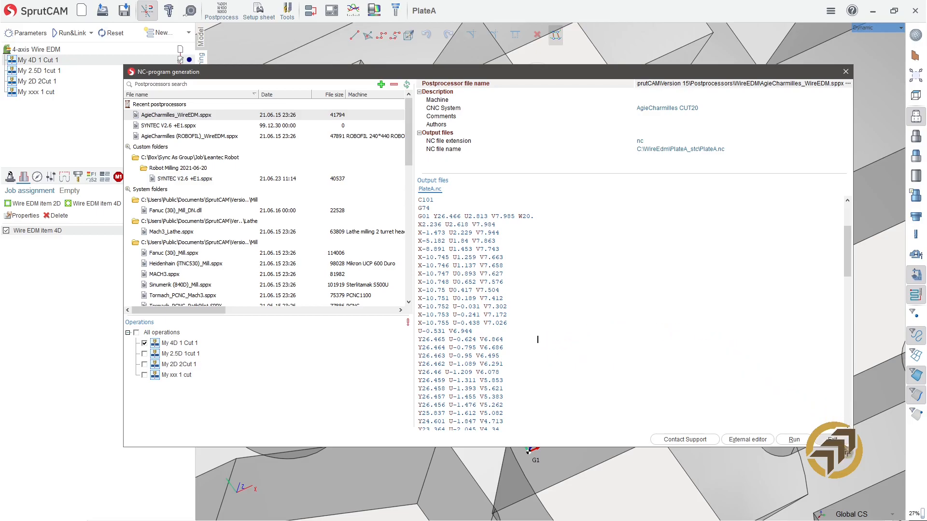
click(835, 439)
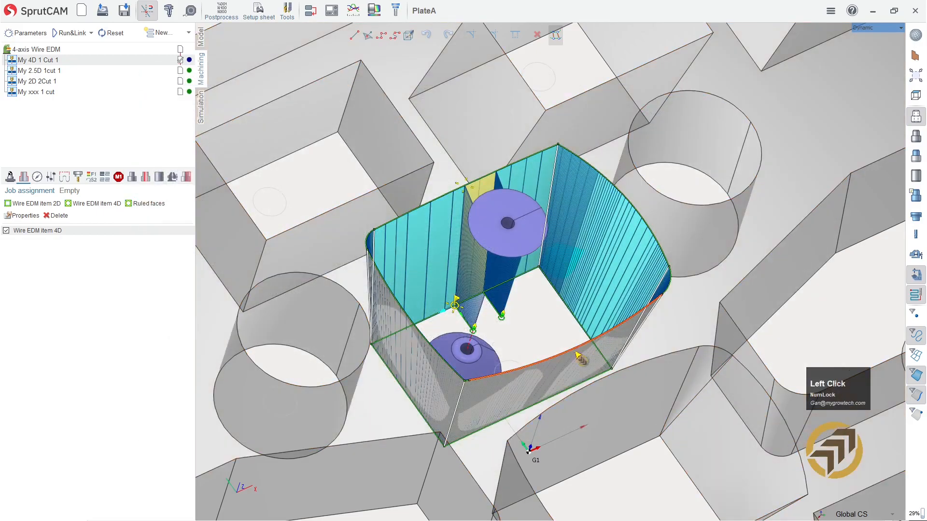
- Add a wire EDM 2D contouring operation from the My 2D coreless pocket template as the first operation in the list
scroll(518, 355, down, 3)
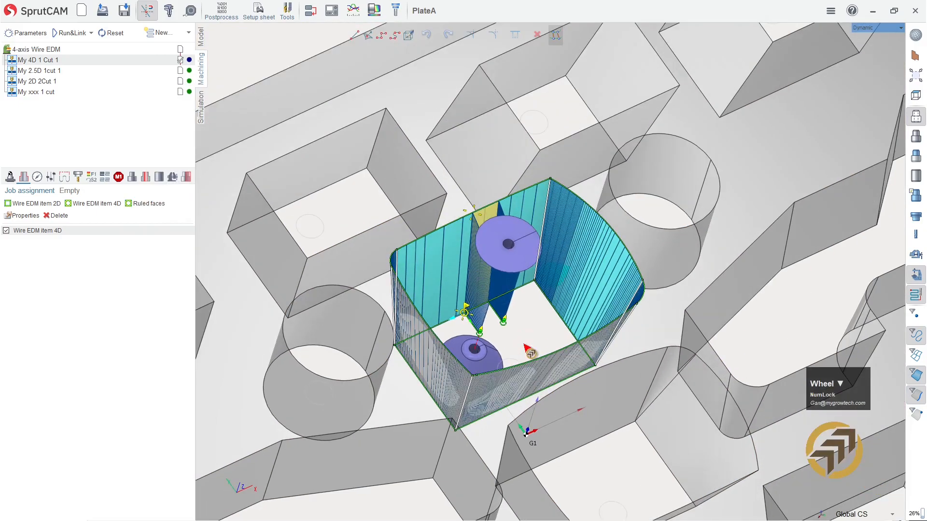
right_drag(540, 344, 529, 333)
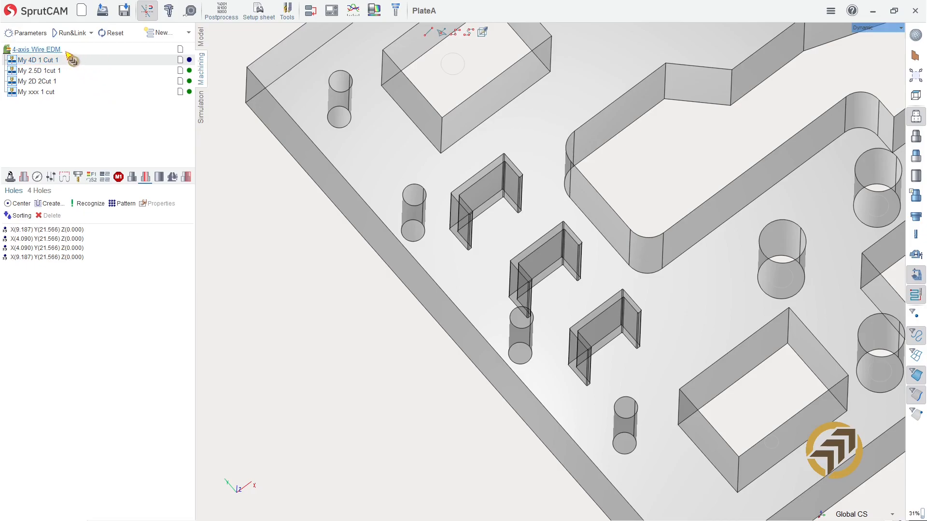
click(189, 33)
mouse_move(211, 62)
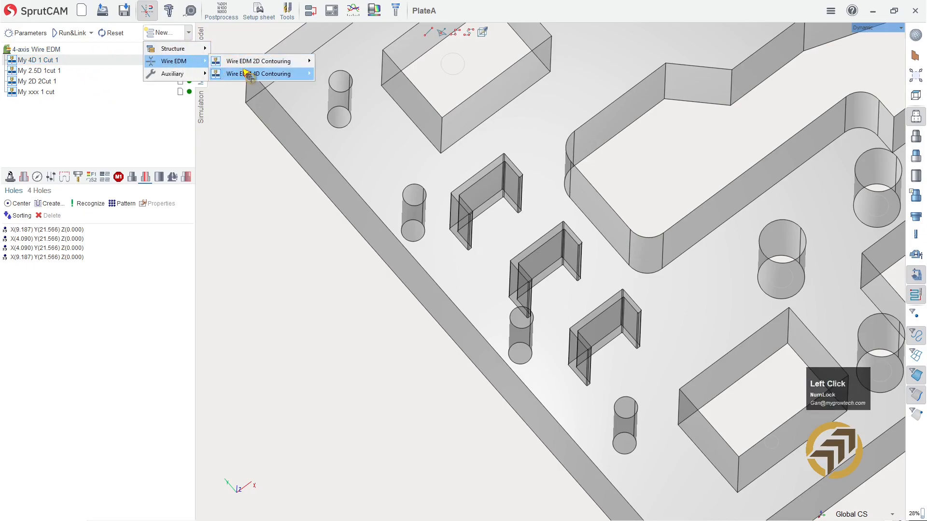
mouse_move(294, 62)
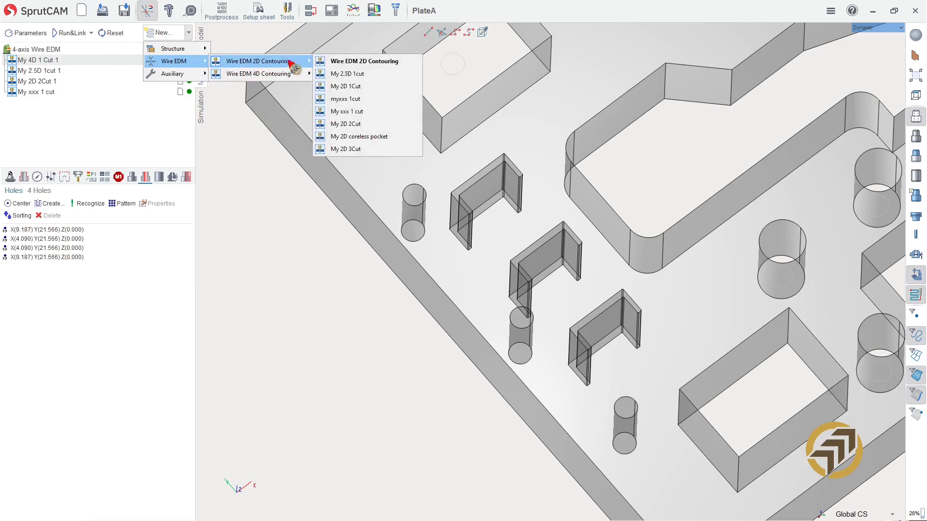
click(372, 137)
drag(70, 72, 65, 56)
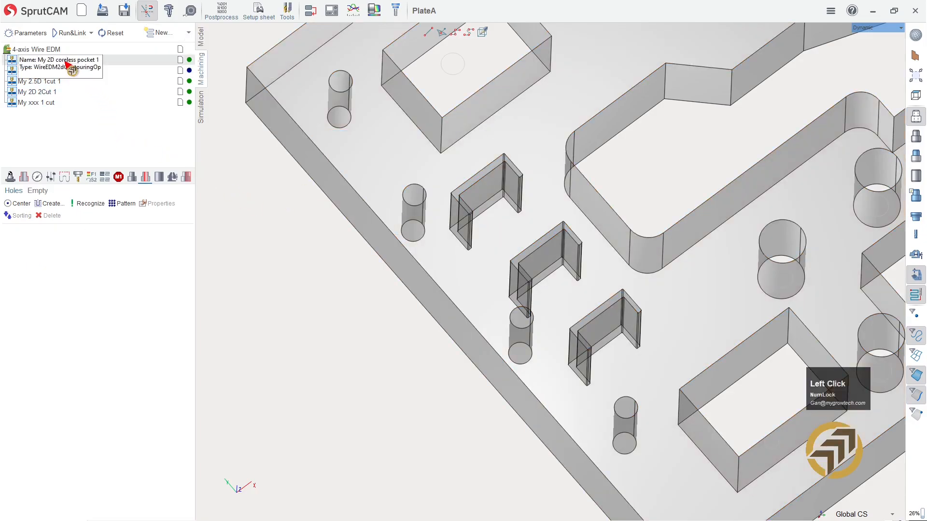
- Review the Strategy and Pocketing parameters of My 2D coreless pocket 1 and accept them
click(78, 61)
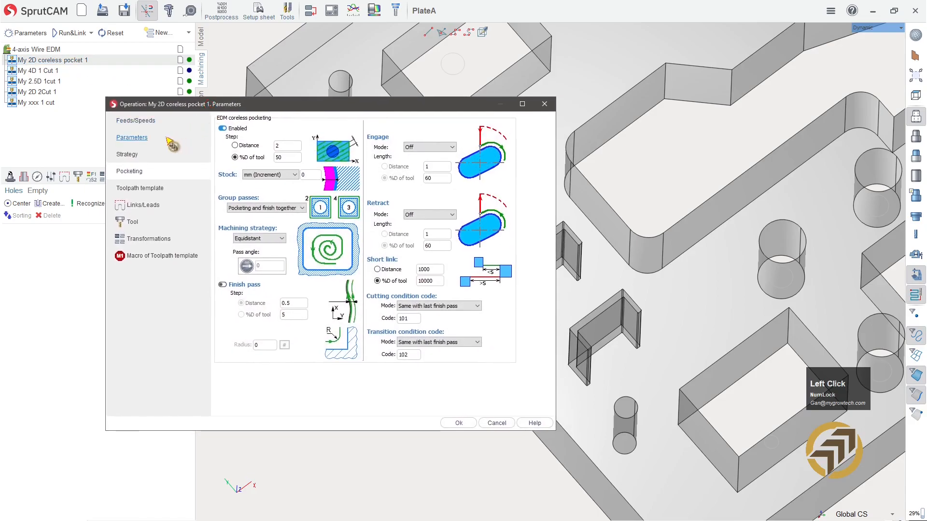
click(127, 155)
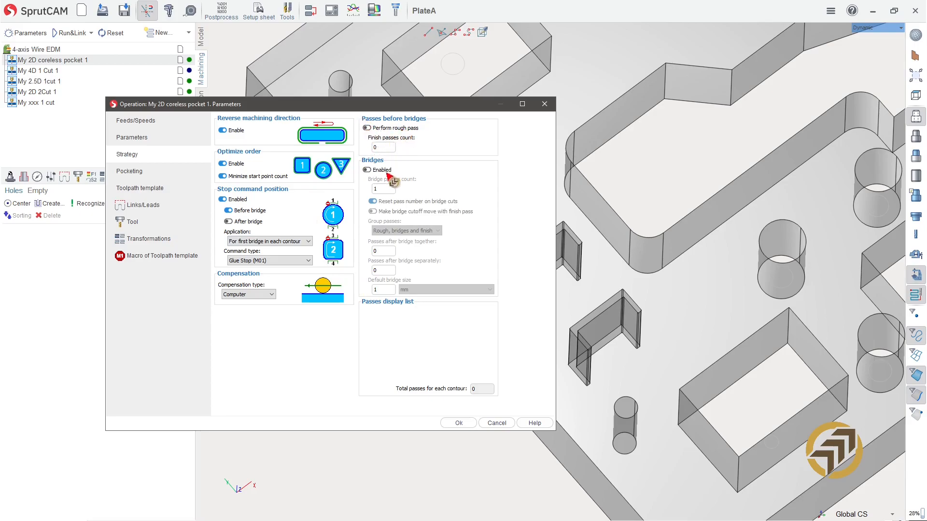
click(128, 172)
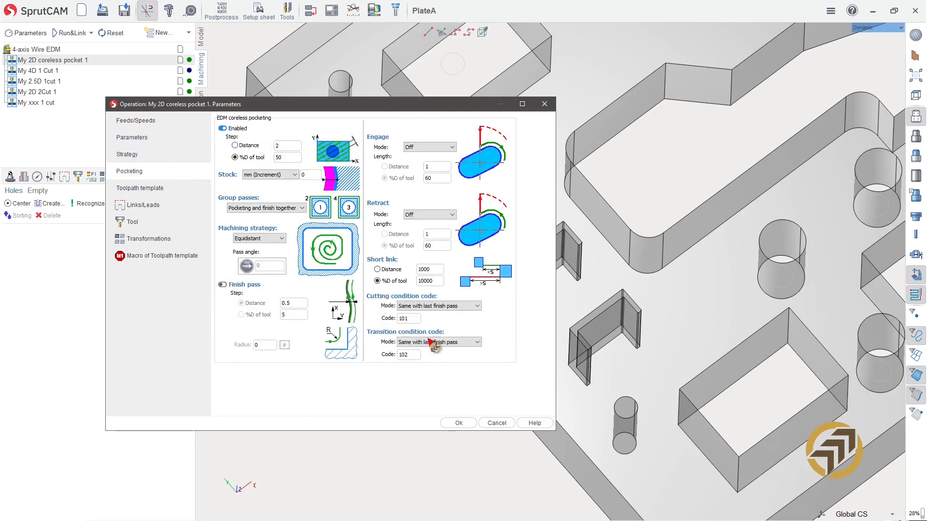
click(458, 423)
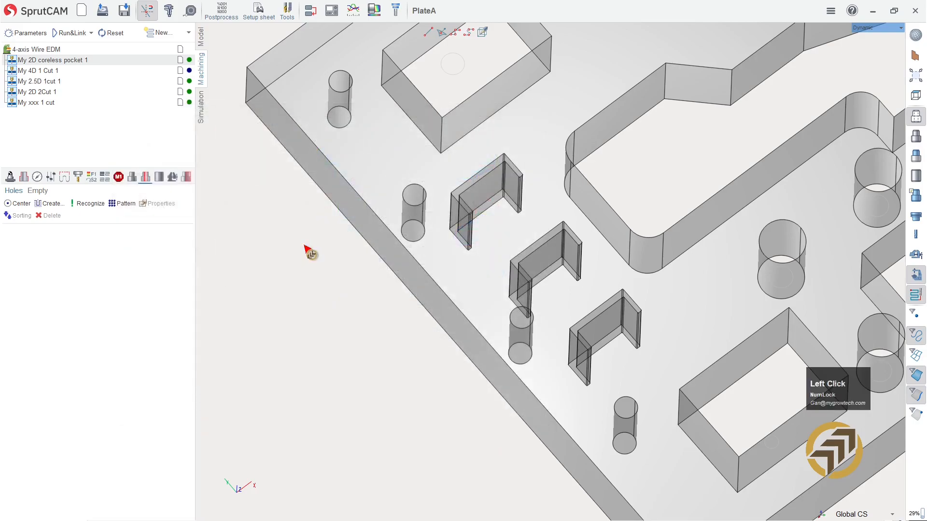
- Assign the small round holes and U-shaped slots, selected by colour, as Wire EDM 2D items and calculate My 2D coreless pocket 1
click(23, 177)
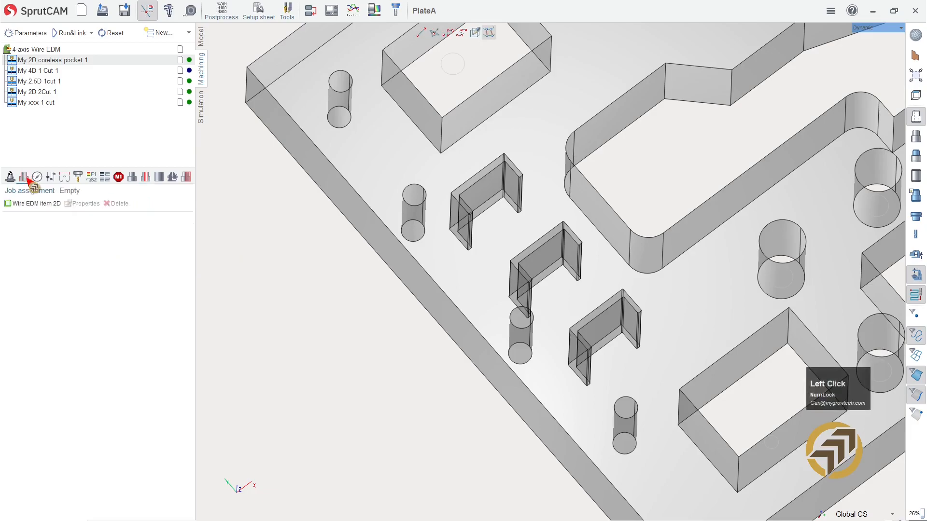
right_click(413, 193)
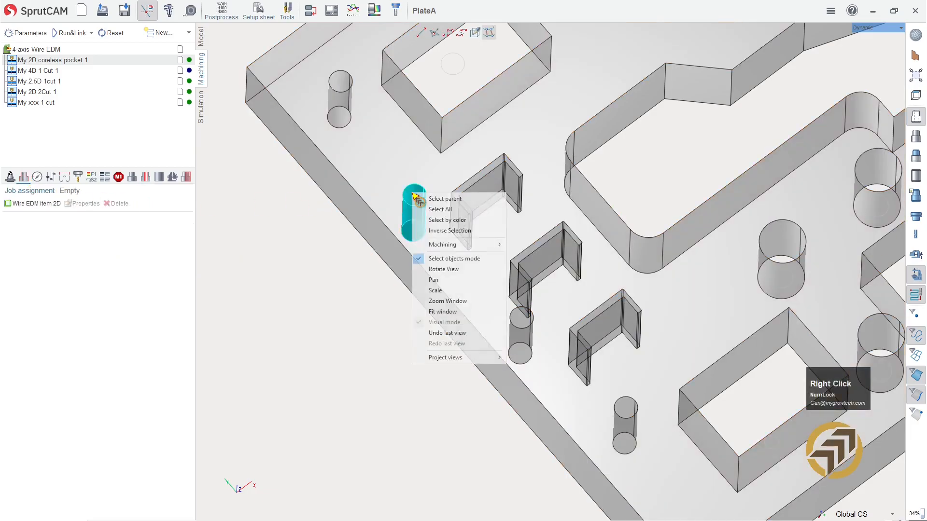
click(454, 220)
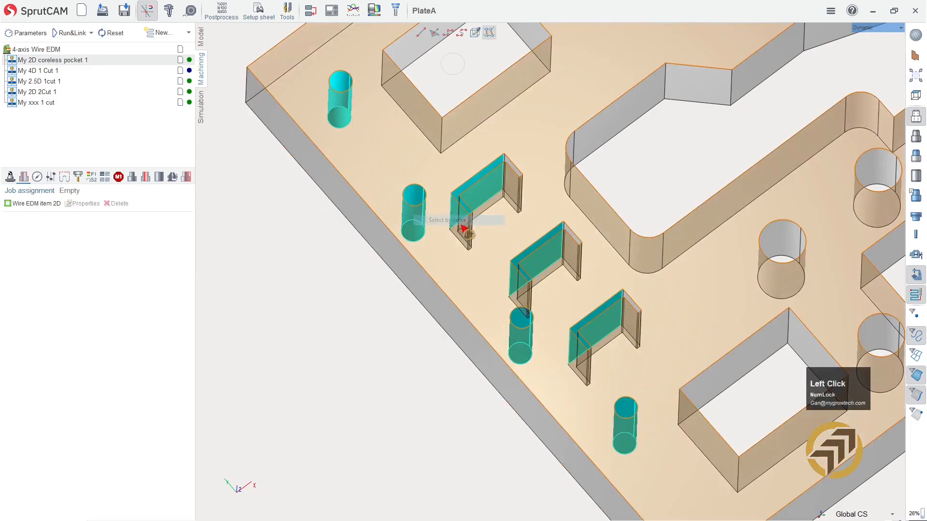
click(23, 205)
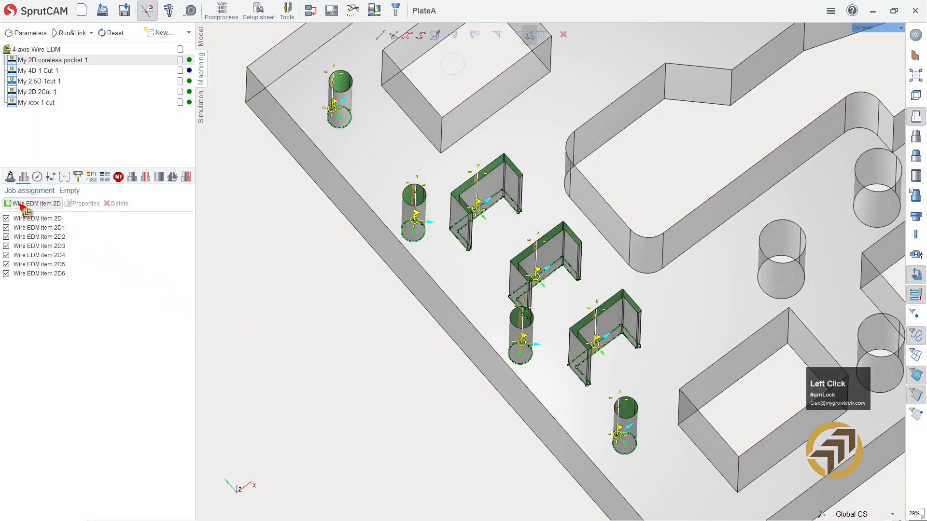
click(72, 35)
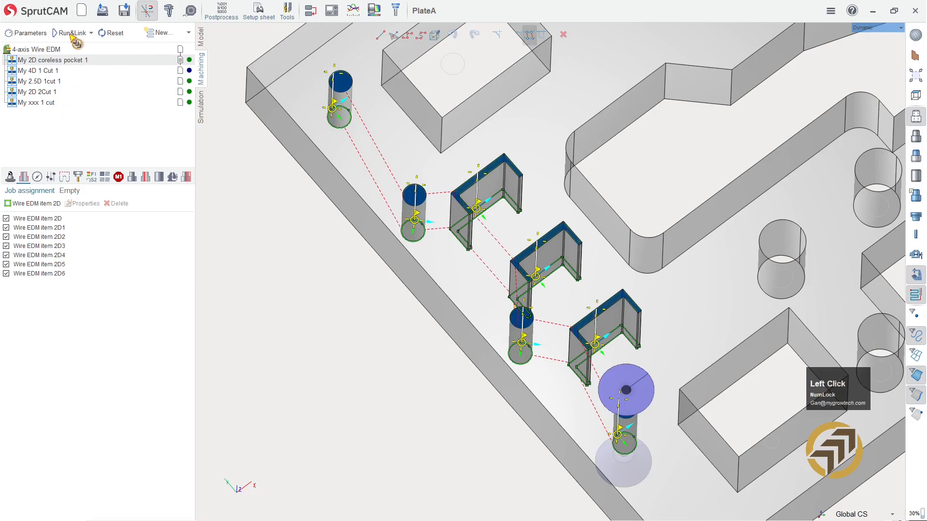
- Run the machining simulation of My 2D coreless pocket 1 on the small holes and U-shaped slots
mouse_move(550, 290)
right_down()
mouse_move(569, 287)
mouse_move(562, 300)
right_up()
scroll(560, 303, down, 2)
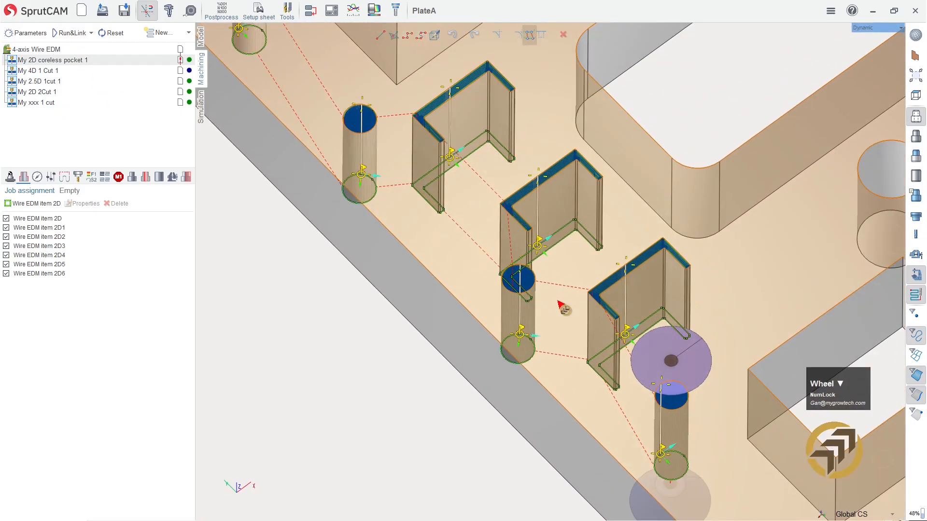
mouse_move(585, 361)
right_down()
mouse_move(579, 338)
mouse_move(583, 348)
right_up()
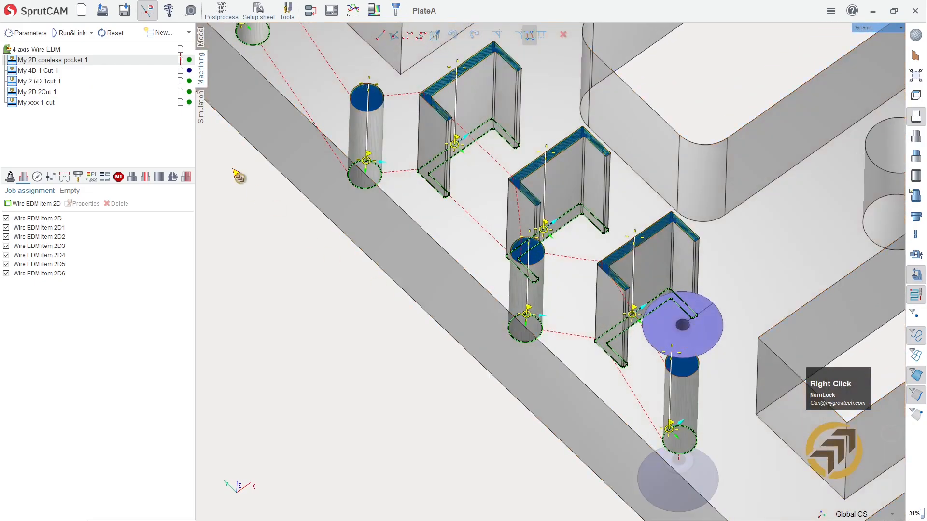
click(201, 115)
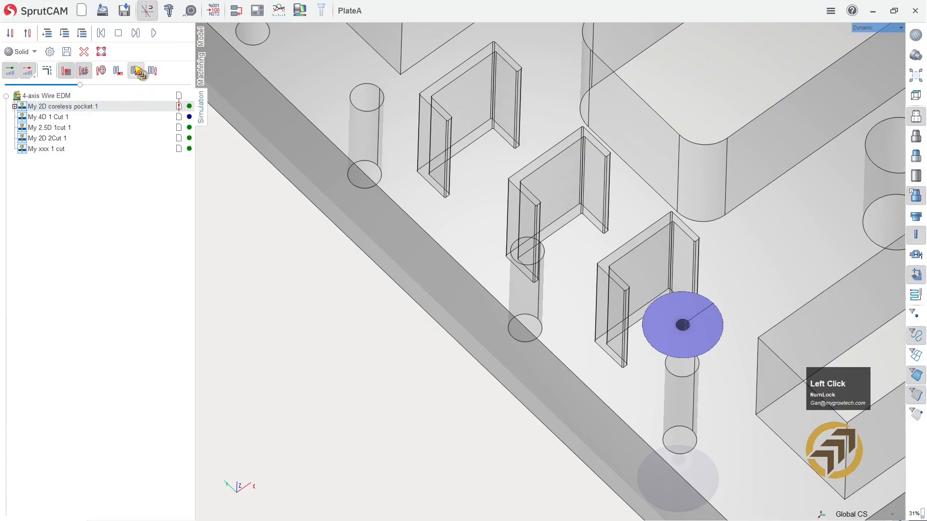
click(155, 34)
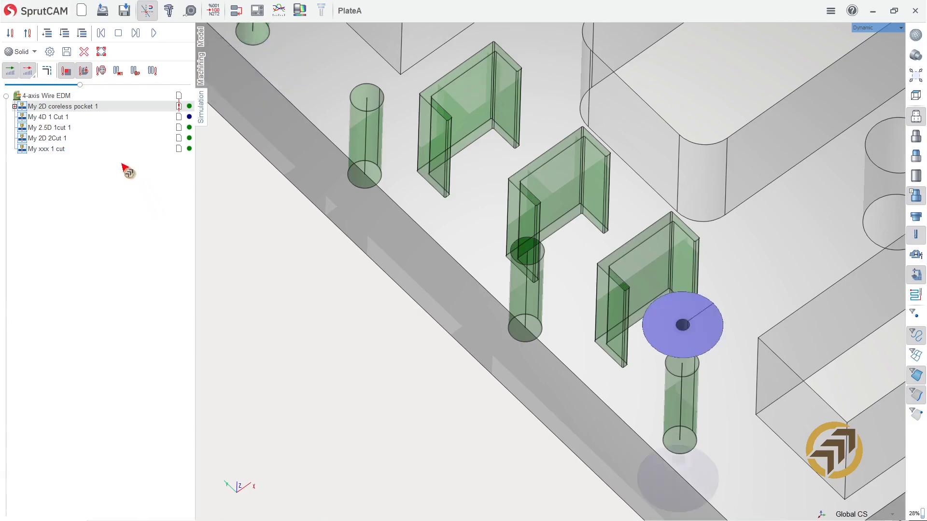
- Return to the machining operations and examine the coreless pocketing toolpath inside the small round holes
click(201, 71)
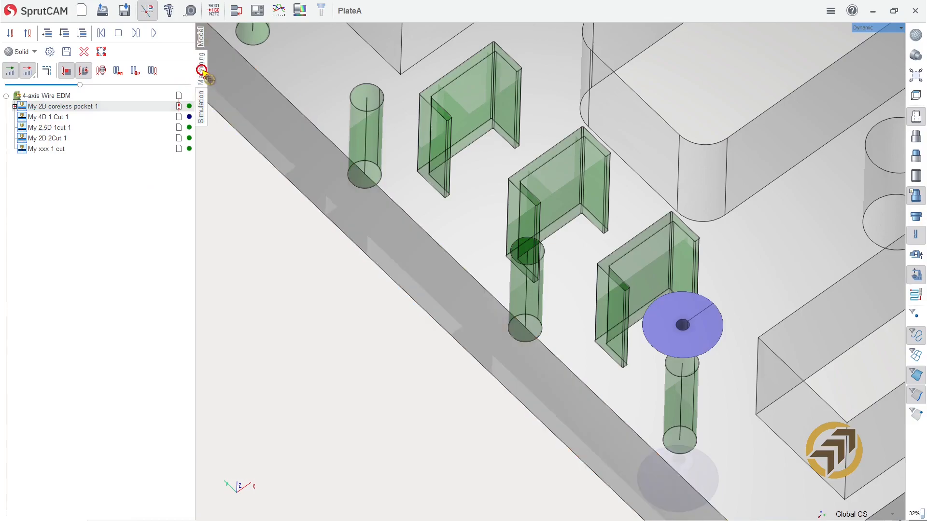
scroll(370, 384, up, 3)
scroll(389, 302, down, 5)
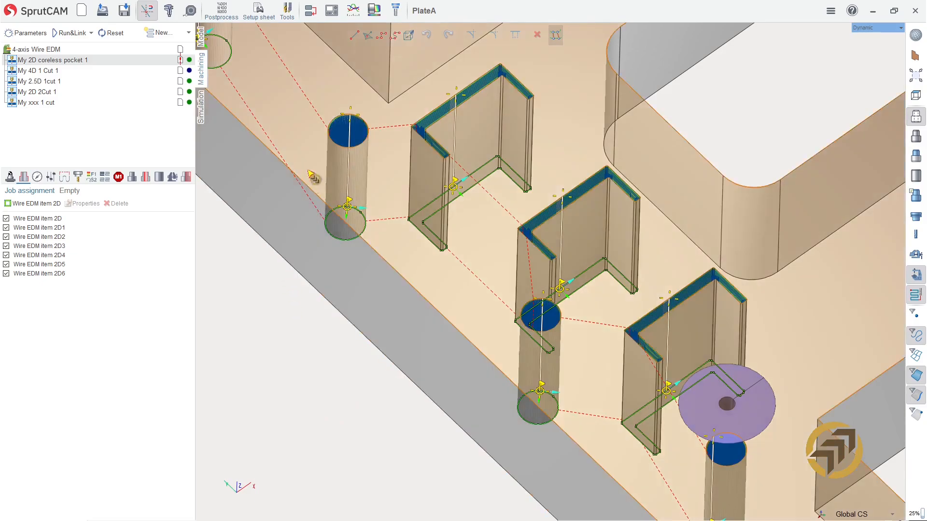
mouse_move(314, 175)
right_down()
mouse_move(300, 151)
mouse_move(320, 188)
mouse_move(302, 180)
right_up()
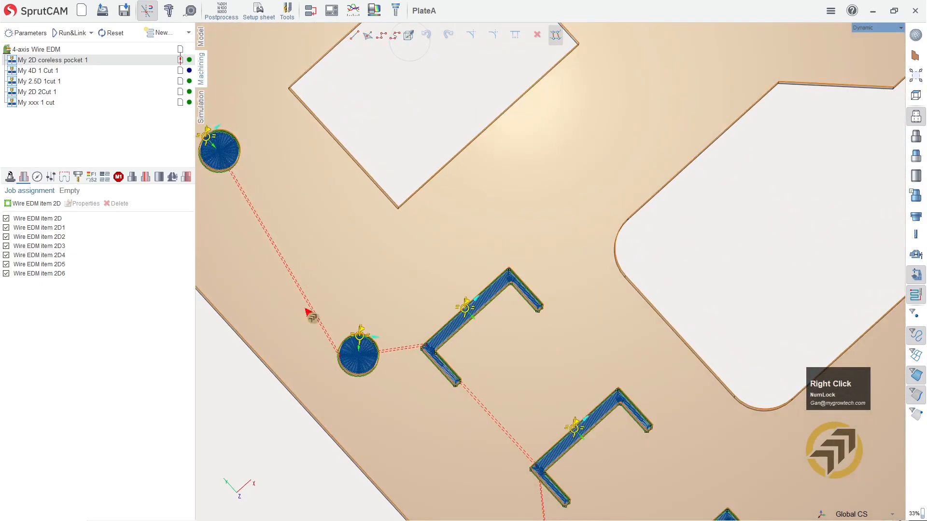
scroll(304, 321, up, 3)
scroll(260, 276, down, 2)
scroll(271, 272, down, 6)
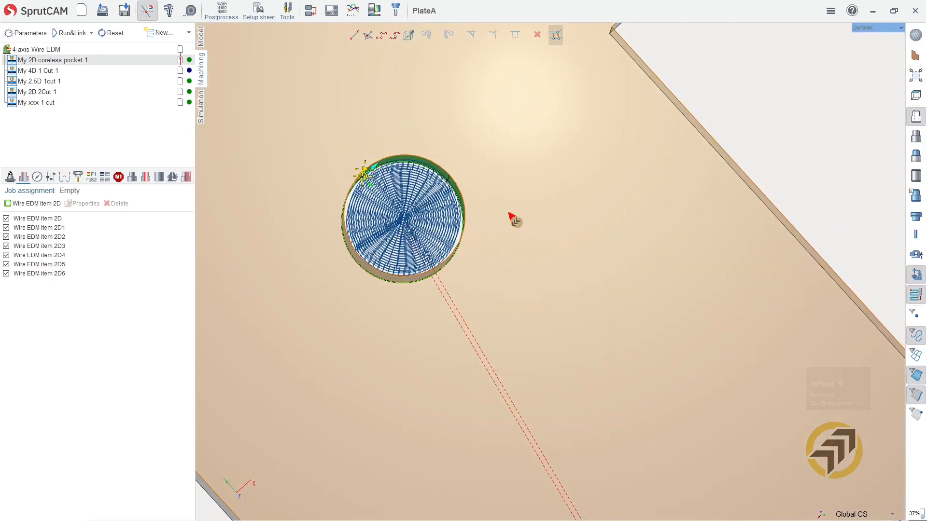
mouse_move(513, 216)
right_down()
mouse_move(527, 227)
mouse_move(524, 219)
mouse_move(521, 232)
right_up()
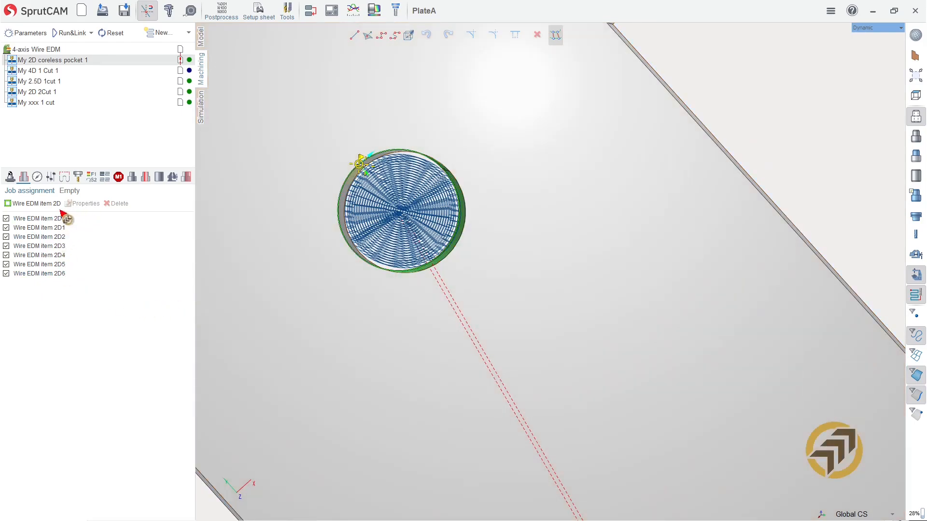
- Show the Holes list of My 2D coreless pocket 1 and select the centre start holes of the first two round pockets along the toolpath
click(145, 176)
right_drag(416, 325, 416, 326)
right_drag(486, 240, 485, 227)
scroll(497, 255, up, 5)
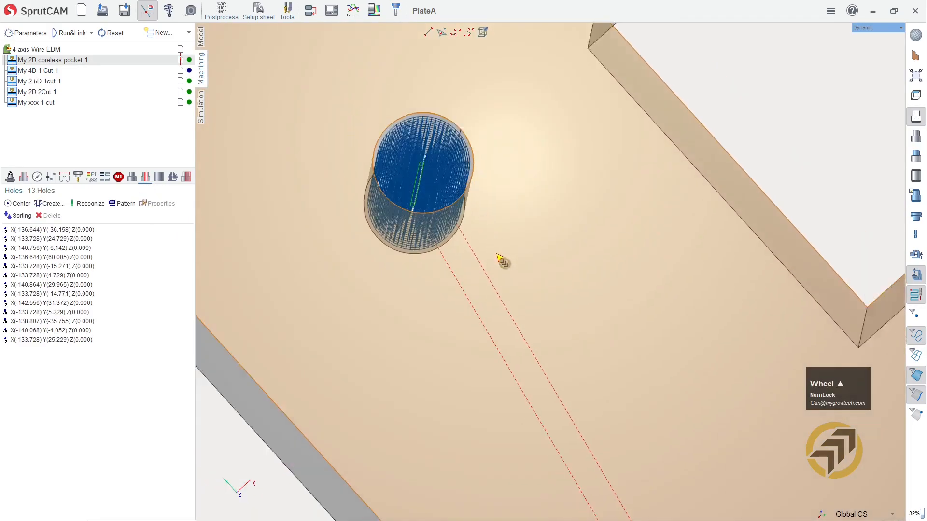
scroll(512, 256, down, 3)
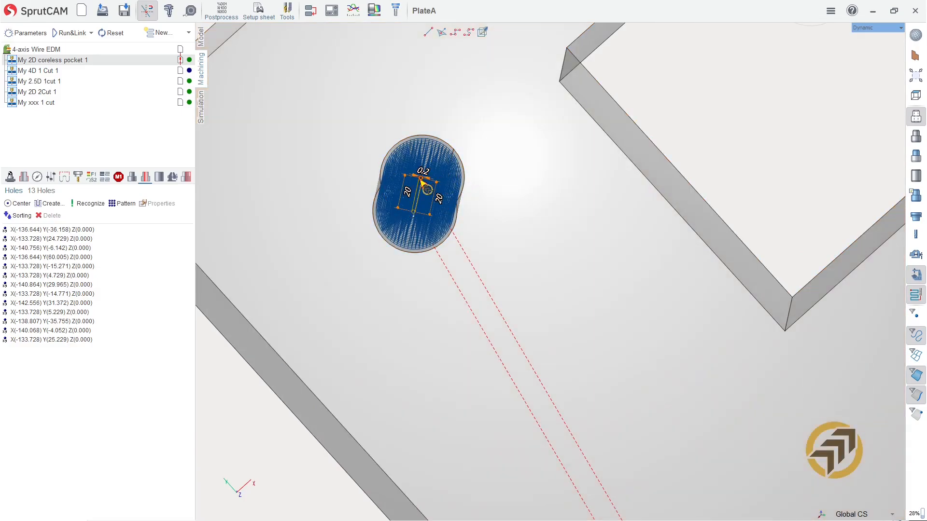
click(421, 182)
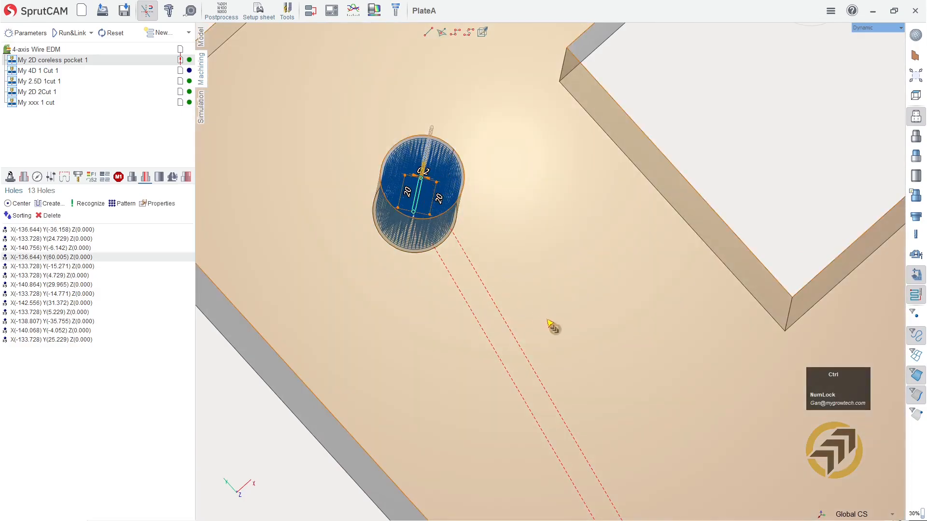
scroll(547, 328, up, 3)
scroll(595, 477, down, 6)
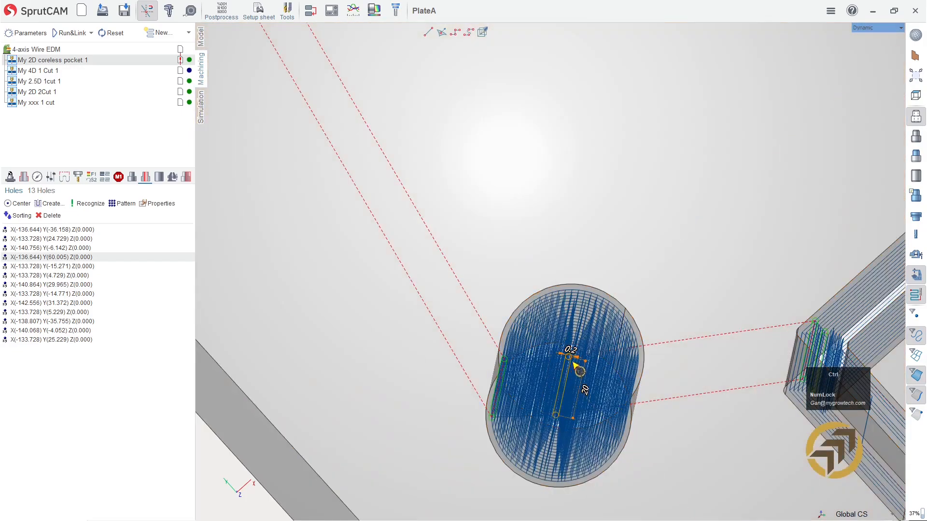
ctrl+click(569, 361)
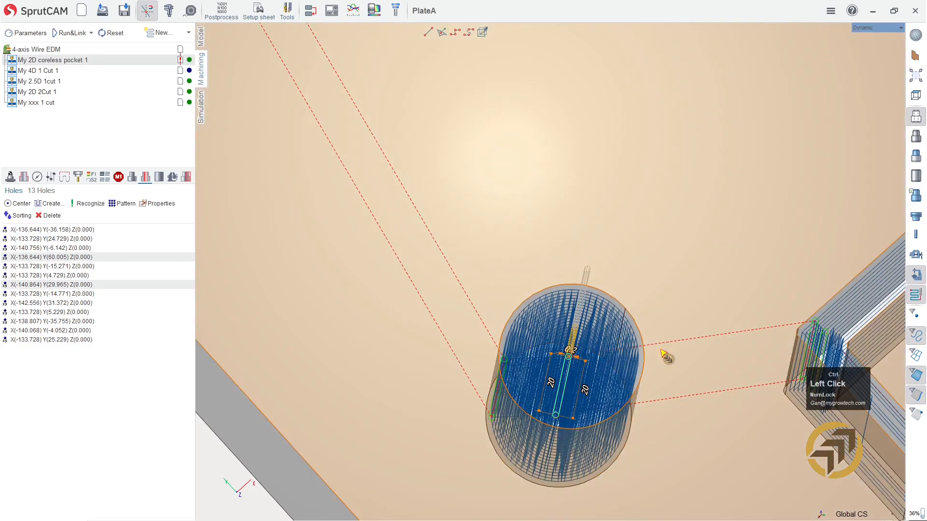
- Add the start holes in the corners of the first two U-shaped slots to the hole selection
scroll(660, 372, up, 3)
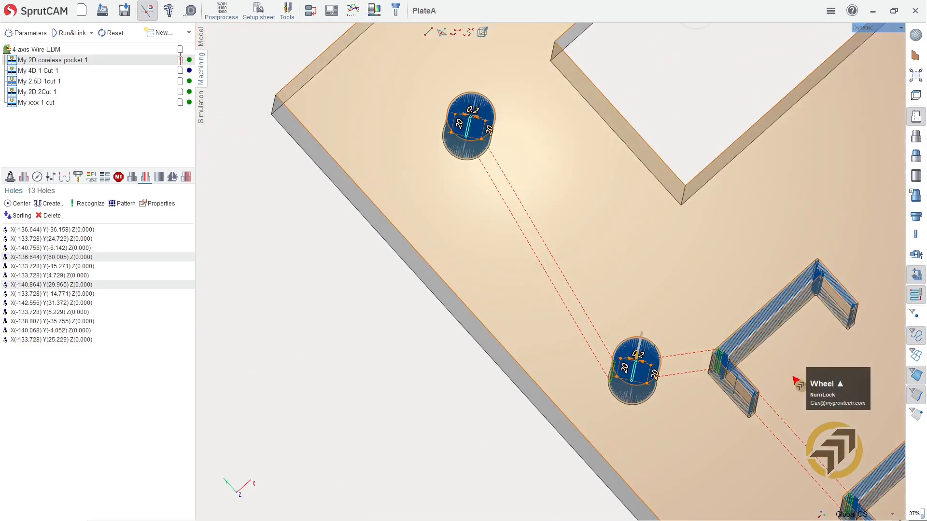
scroll(728, 362, down, 4)
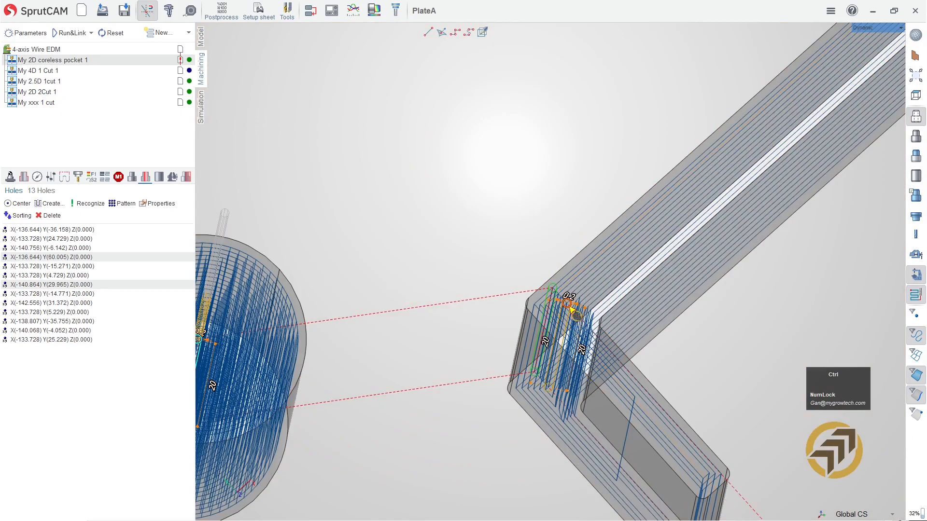
ctrl+click(570, 308)
scroll(592, 344, up, 5)
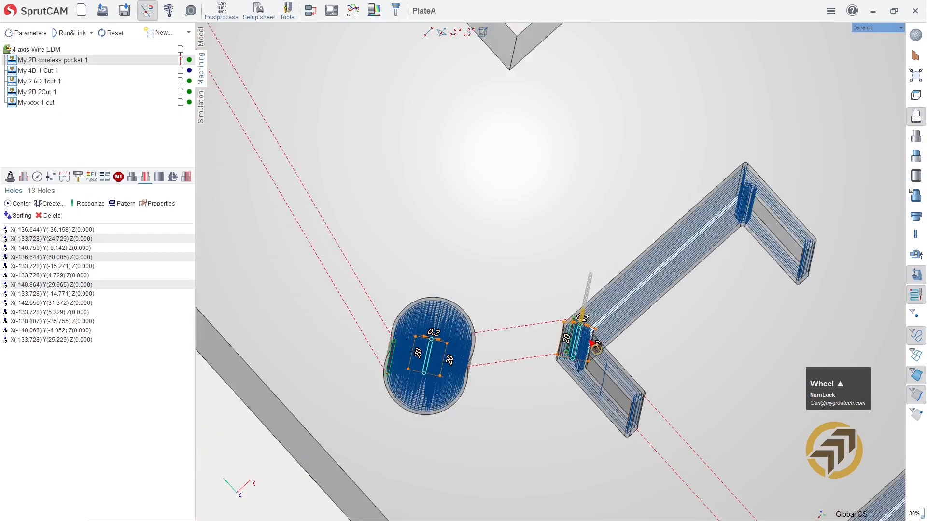
scroll(742, 502, down, 8)
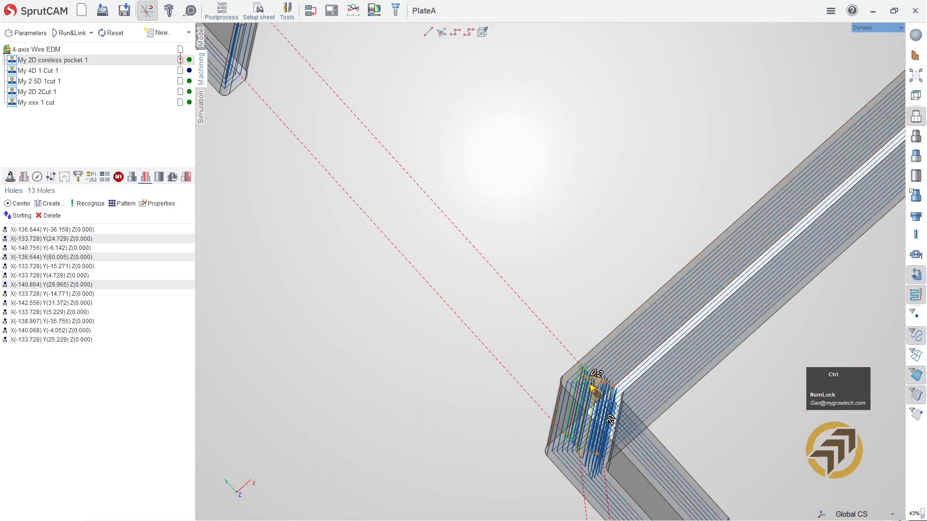
ctrl+click(599, 386)
scroll(642, 414, up, 5)
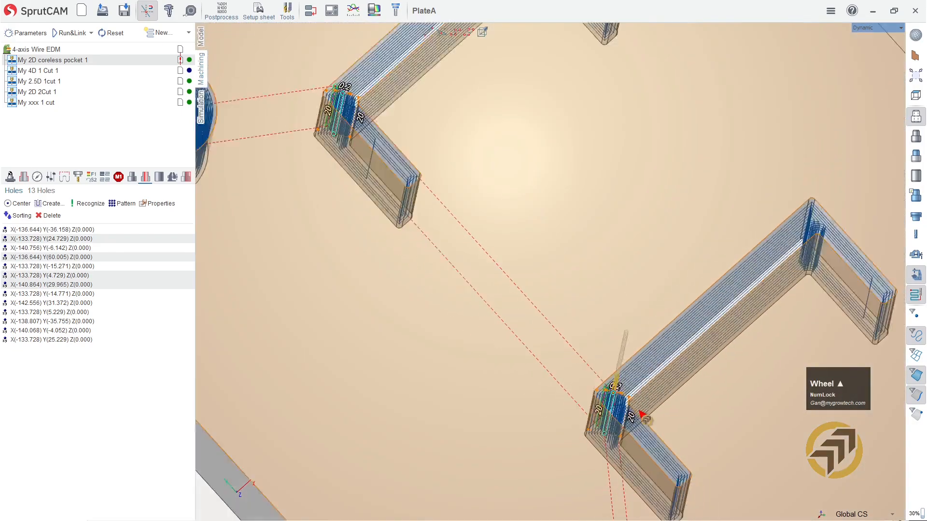
- Add the start holes of the third U-shaped slot and the remaining two round pockets to the hole selection
scroll(693, 505, down, 5)
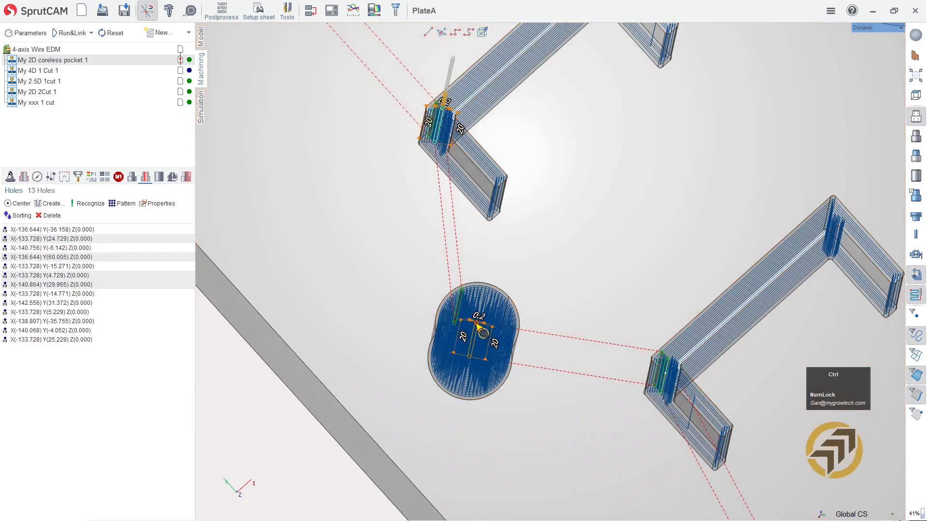
ctrl+click(478, 328)
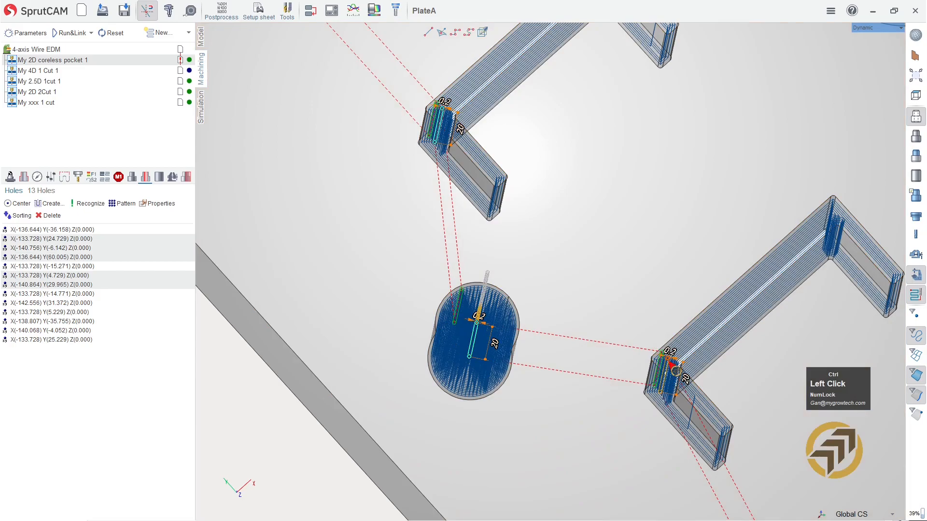
ctrl+click(675, 371)
scroll(685, 478, up, 8)
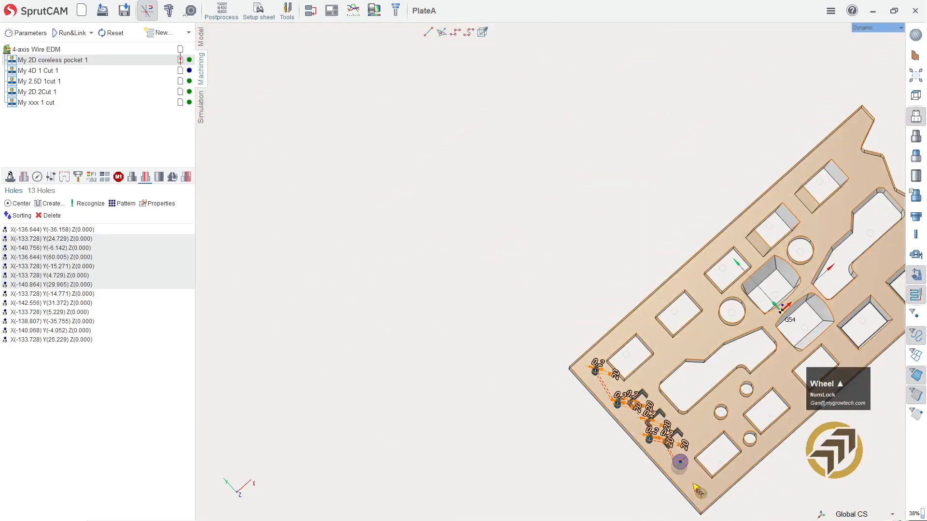
scroll(693, 482, down, 10)
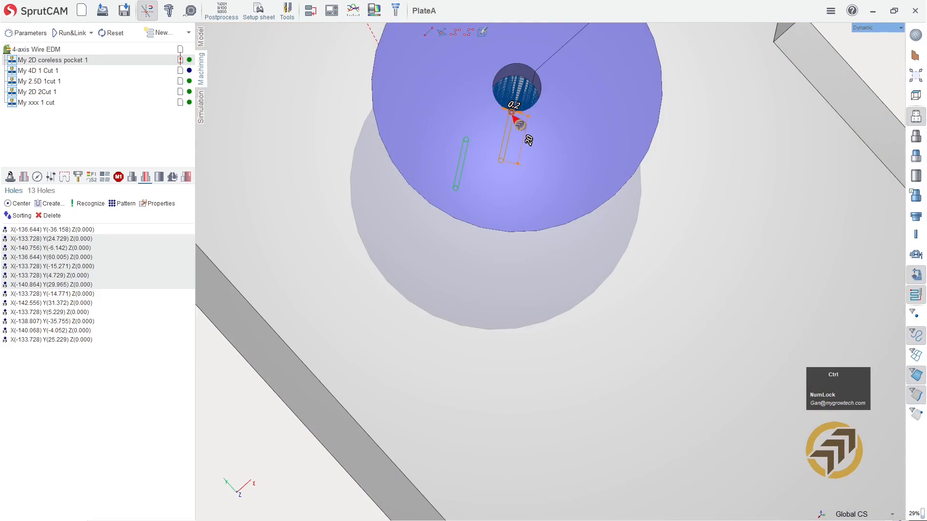
ctrl+click(528, 140)
scroll(637, 327, up, 5)
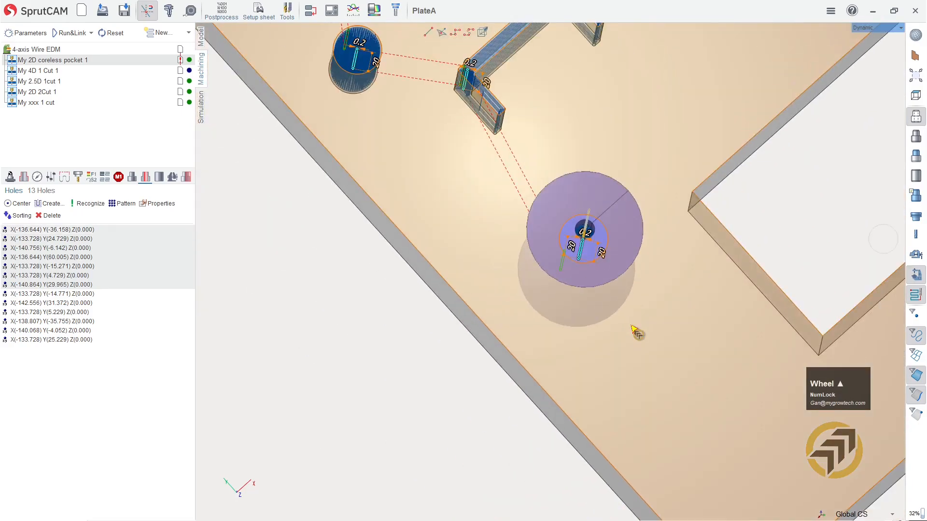
- Check the commands available for the selected start holes, including Export selected in DXF, without running one
scroll(444, 72, up, 3)
scroll(416, 49, down, 6)
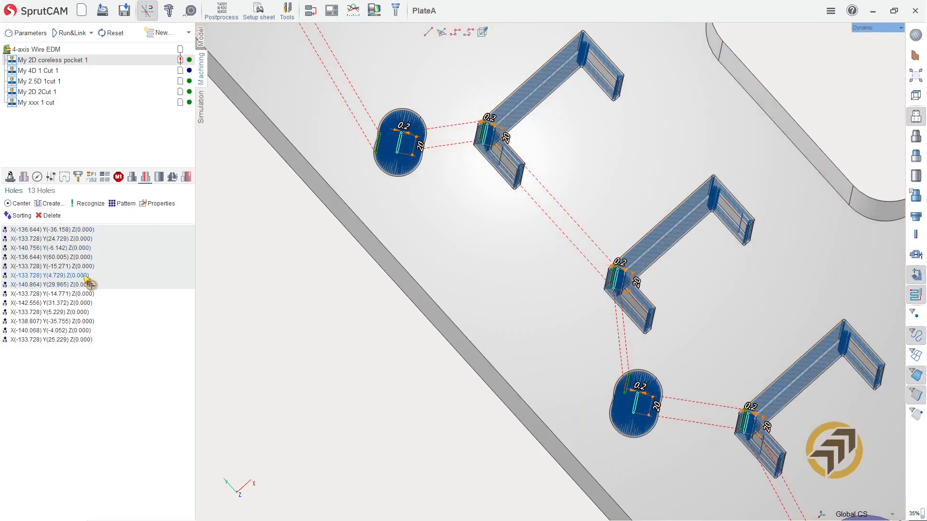
right_click(122, 252)
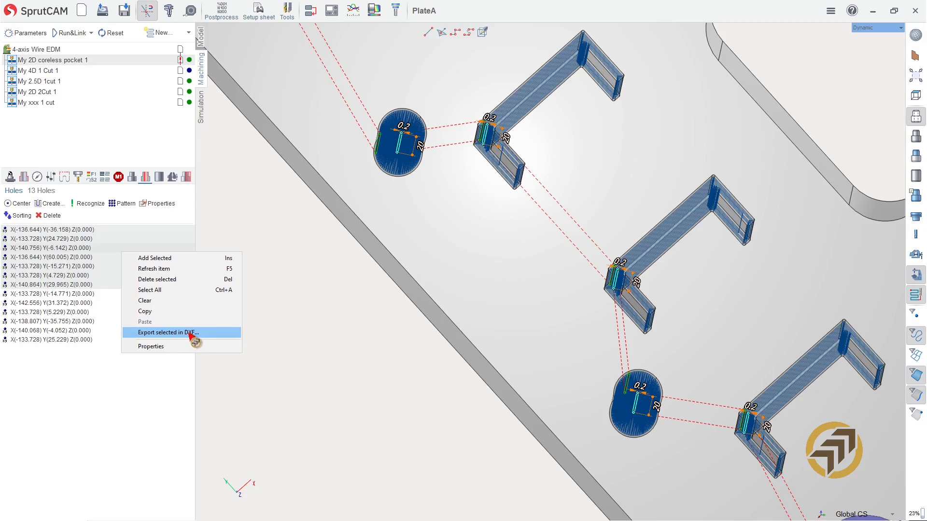
click(328, 293)
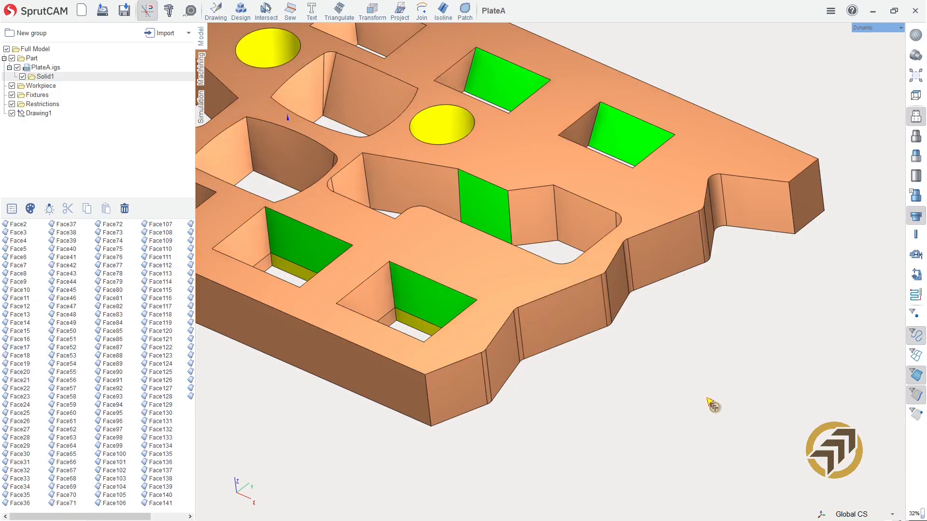
- Point out the faces of the plate's stepped end profile on the model and return to the machining operations
click(466, 395)
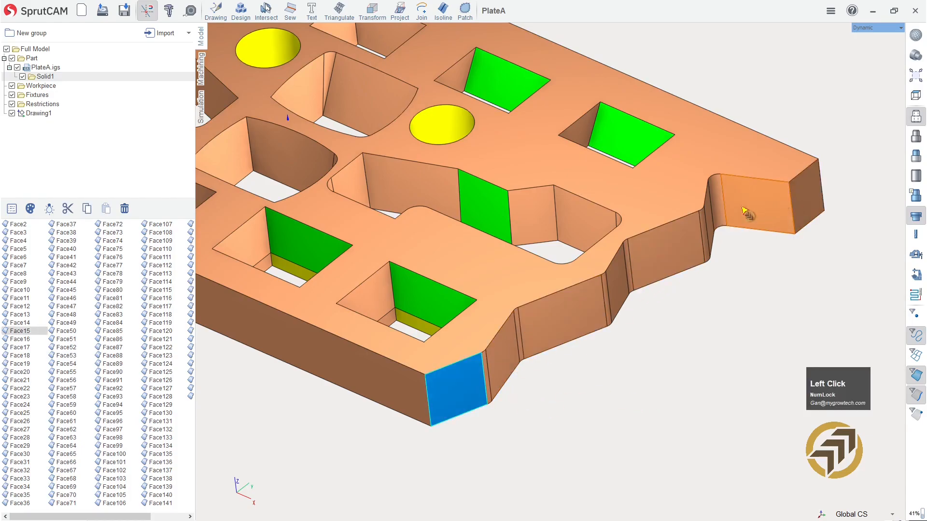
click(513, 402)
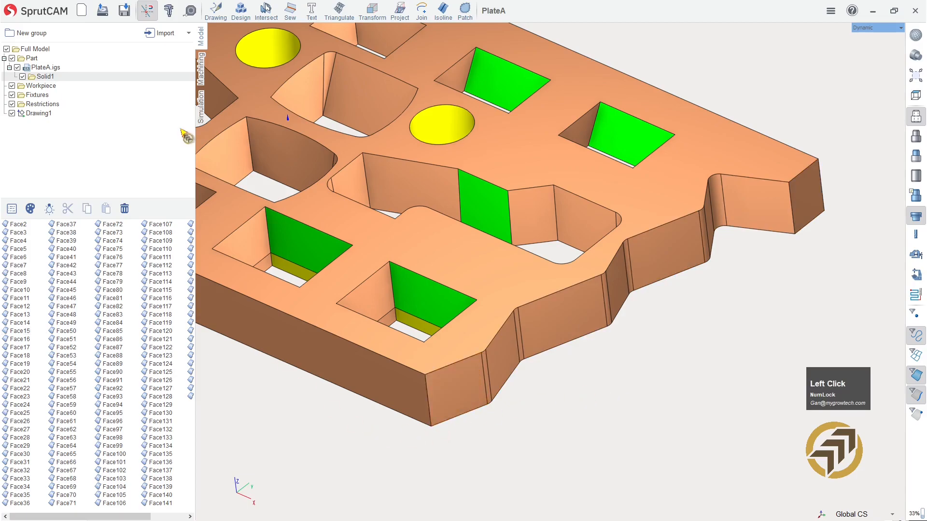
click(201, 69)
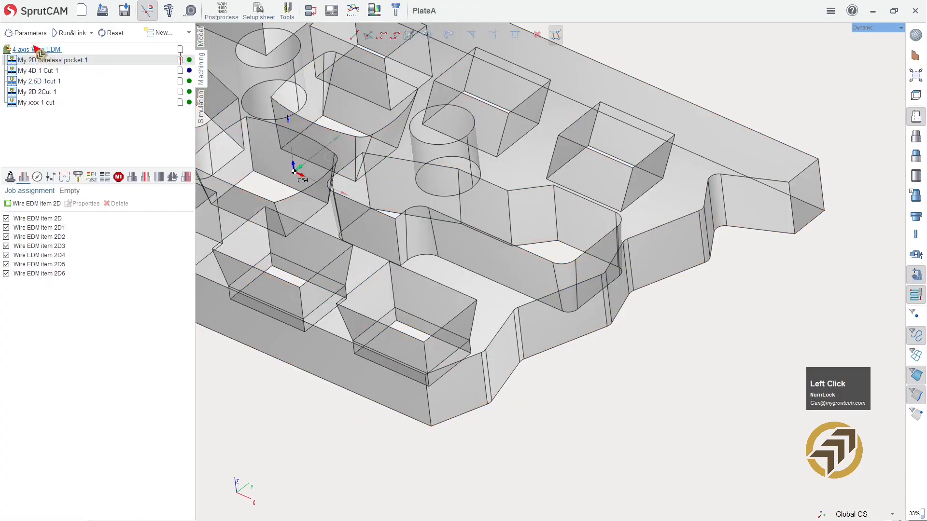
- Add a My 2D 1Cut wire EDM 2D contouring operation and move it to the first place in the operation list
click(51, 50)
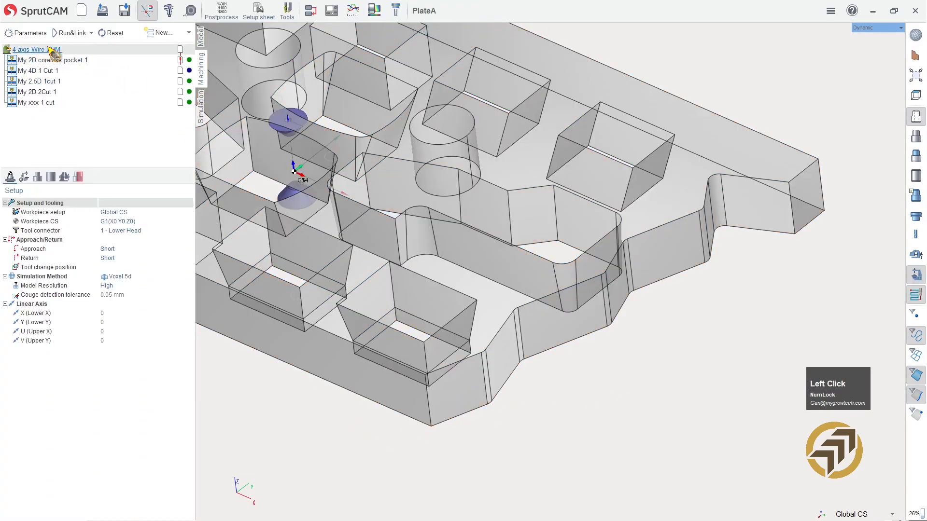
click(188, 35)
mouse_move(183, 61)
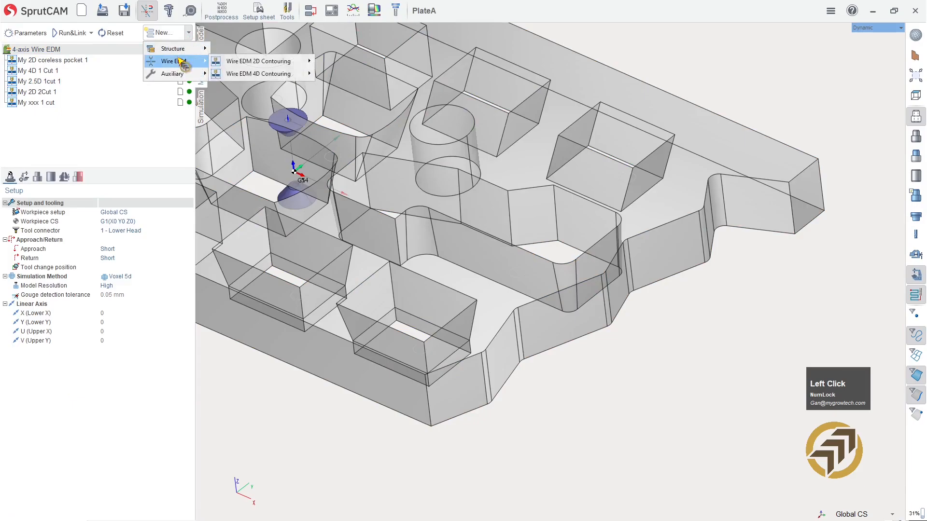
mouse_move(254, 62)
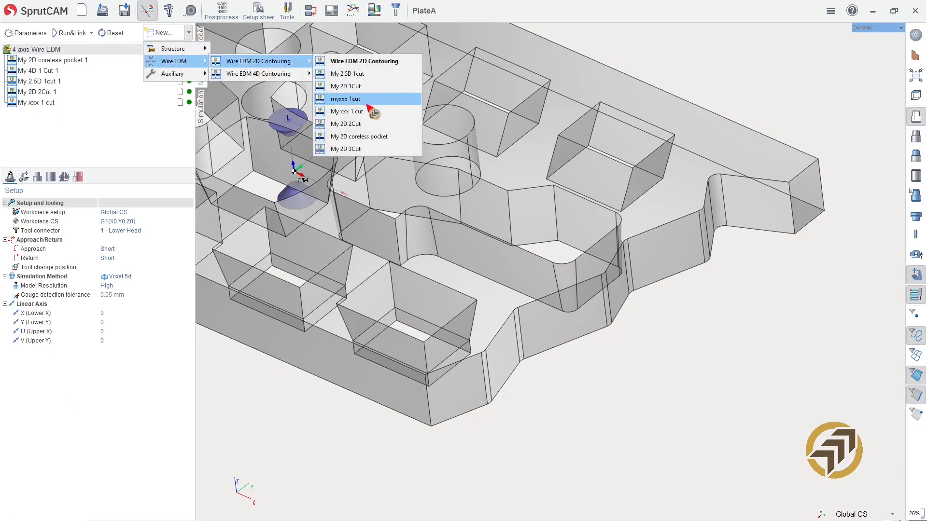
click(357, 87)
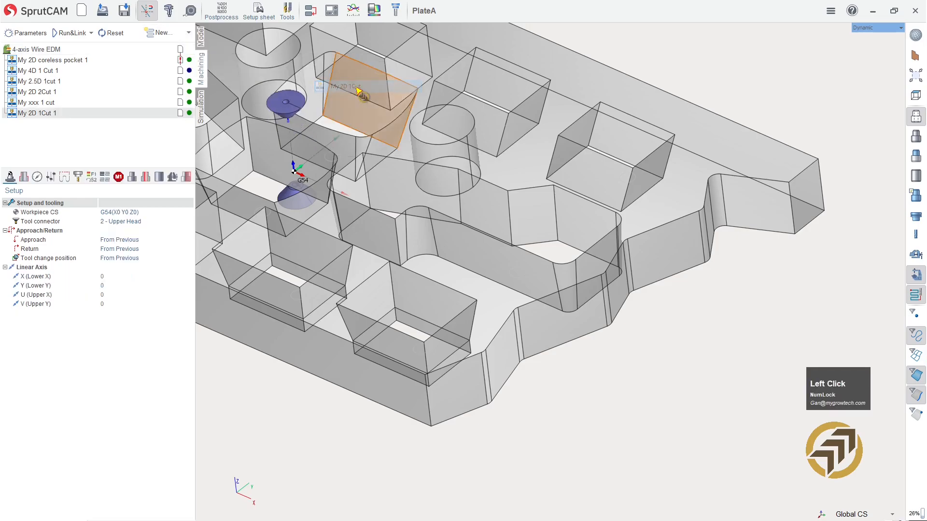
drag(50, 114, 56, 60)
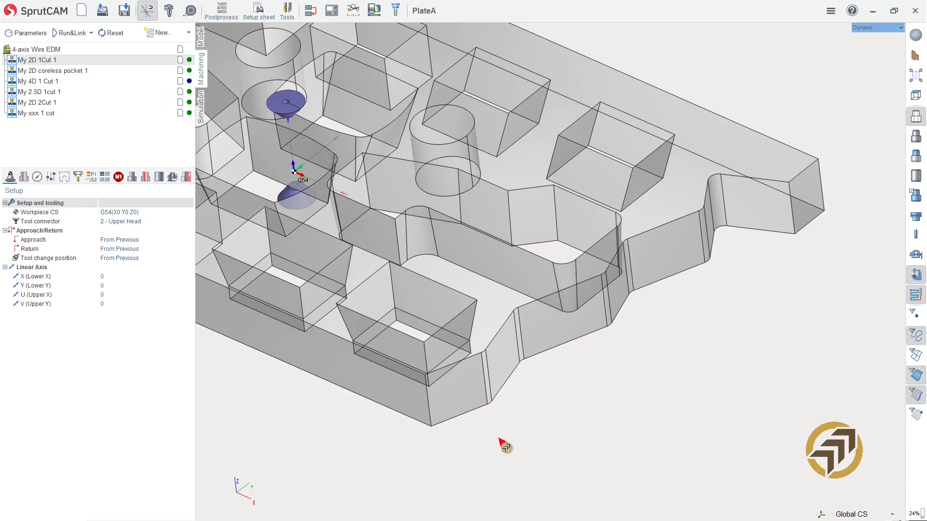
- Assign the plate's outer profile to the My 2D 1Cut operation as a wire EDM 2D item, starting from the stepped end's face
click(480, 403)
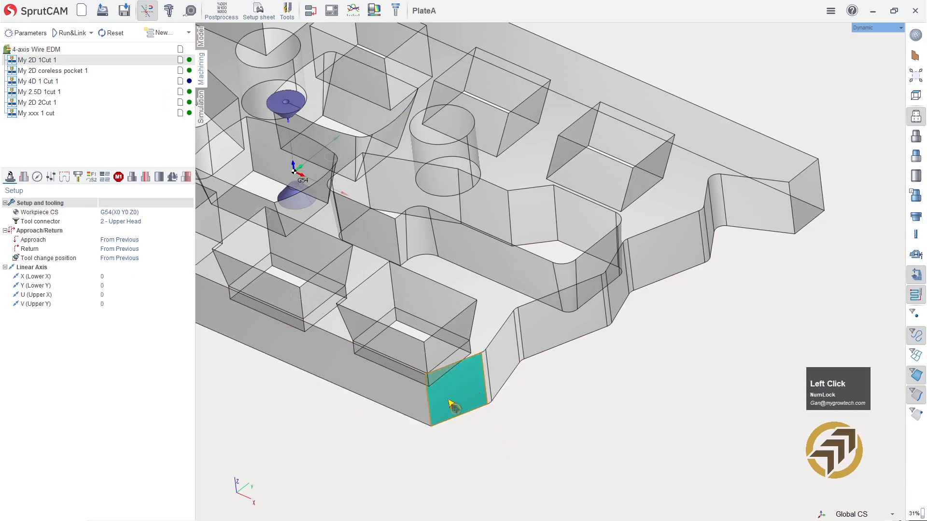
click(23, 177)
click(30, 203)
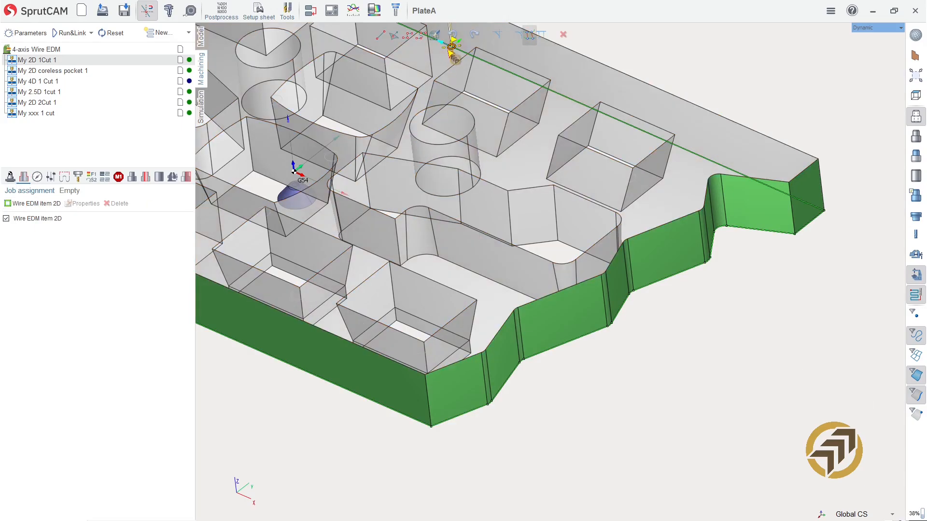
- Move the outer contour's start point to the near corner of the stepped end and its end point to the far corner
mouse_move(448, 48)
mouse_down()
mouse_move(546, 194)
mouse_move(452, 416)
mouse_move(440, 427)
mouse_up()
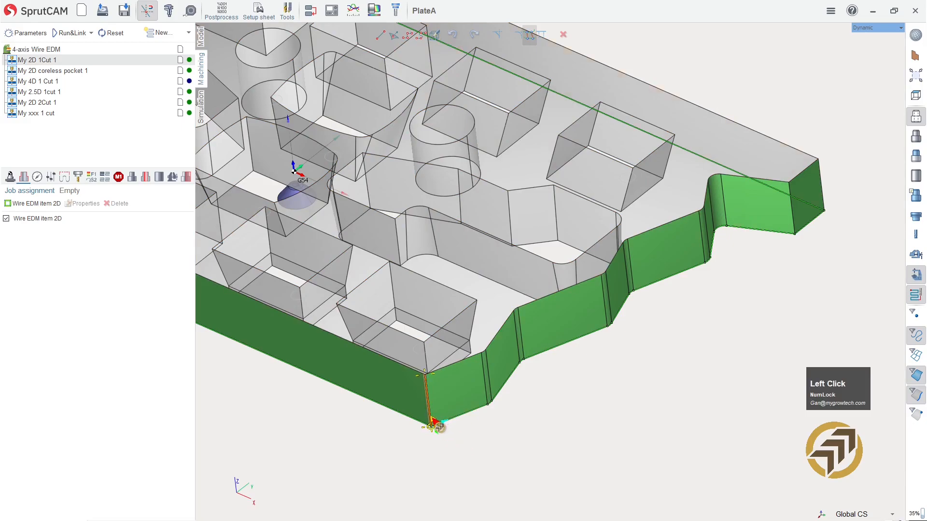
click(435, 425)
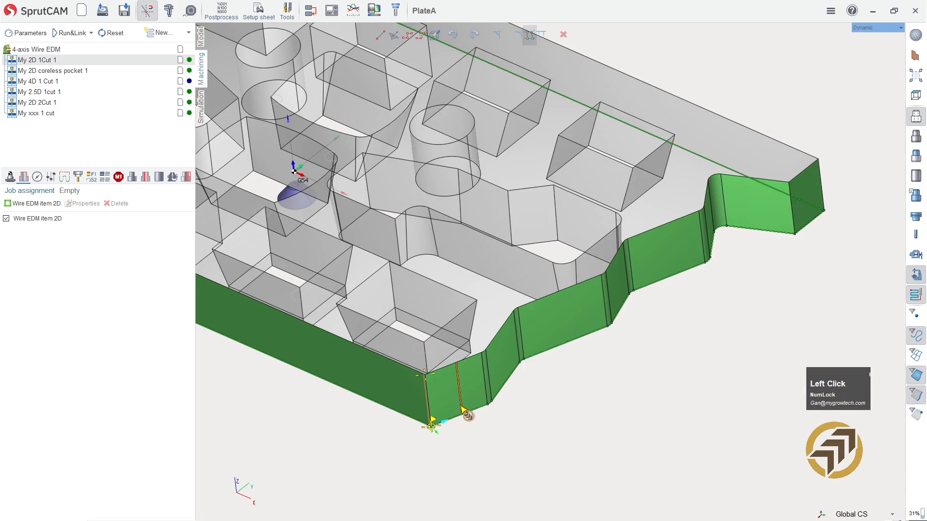
click(434, 421)
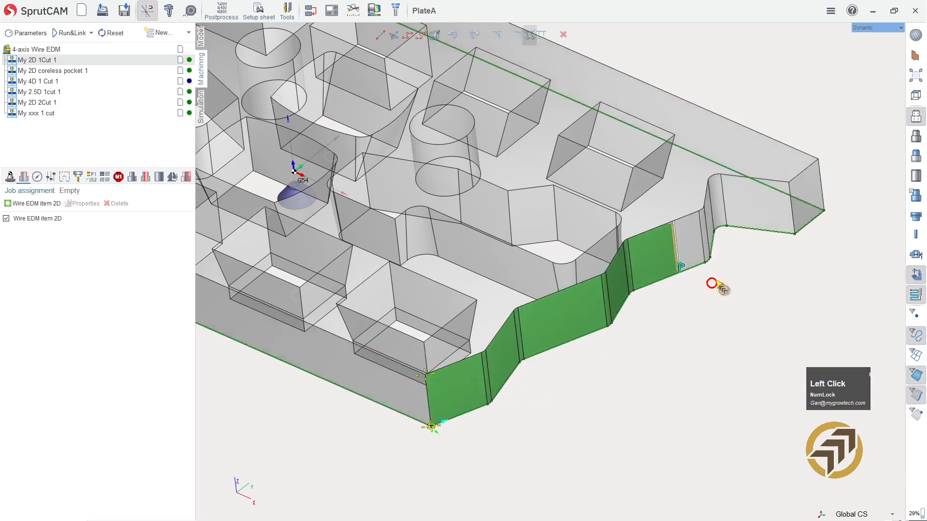
click(800, 236)
- Set the contour end's distance from the far corner of the stepped end to 0 and calculate the toolpath
scroll(833, 233, down, 5)
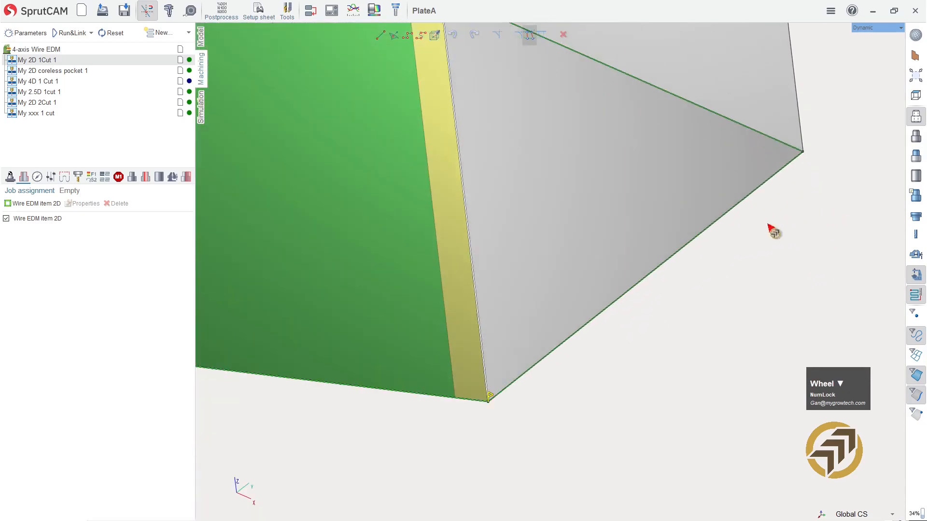
click(462, 359)
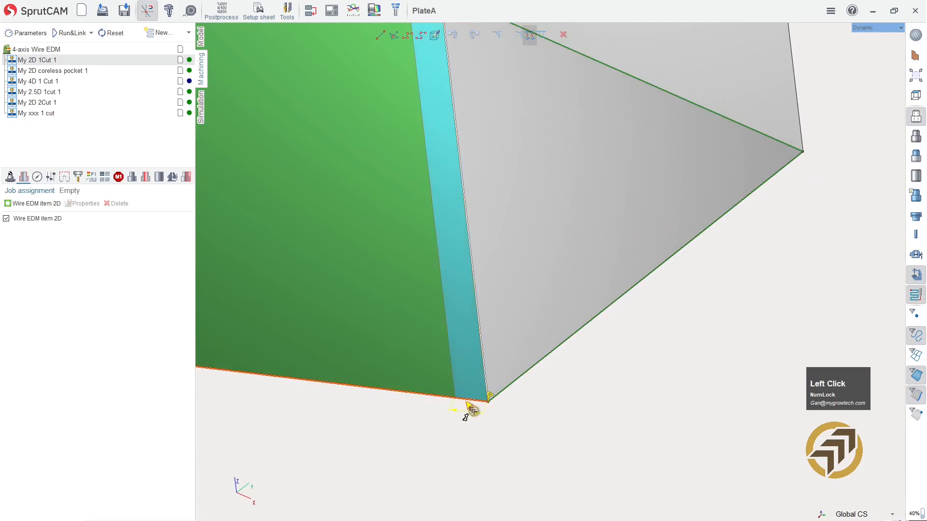
click(465, 418)
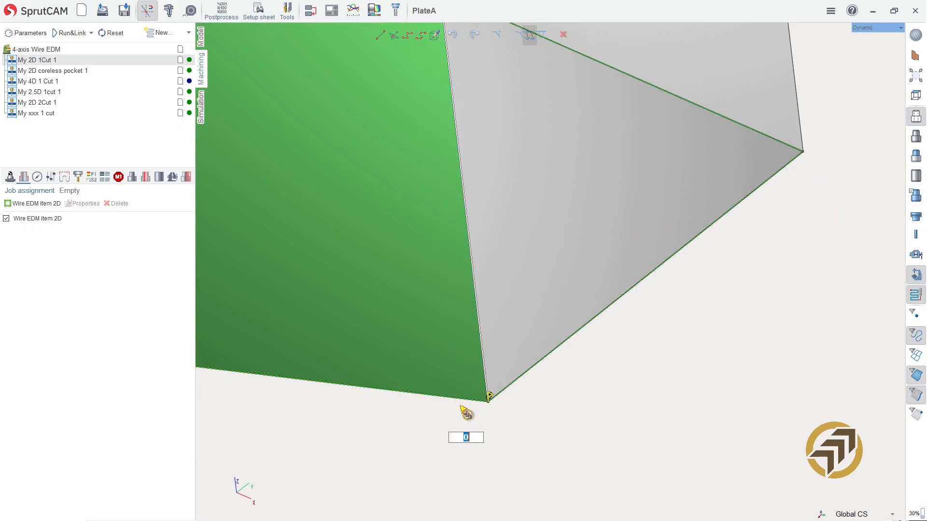
scroll(563, 413, up, 3)
scroll(563, 414, up, 2)
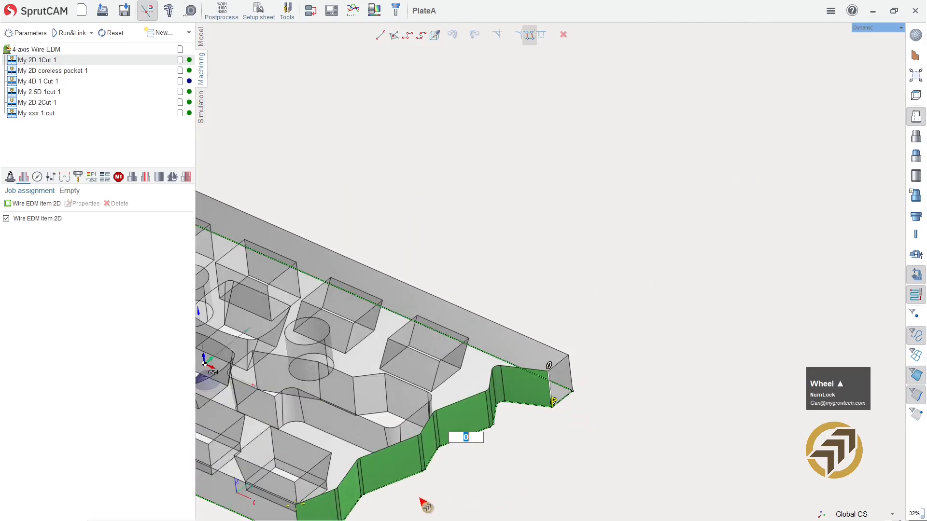
scroll(420, 499, down, 4)
middle_drag(443, 468, 556, 347)
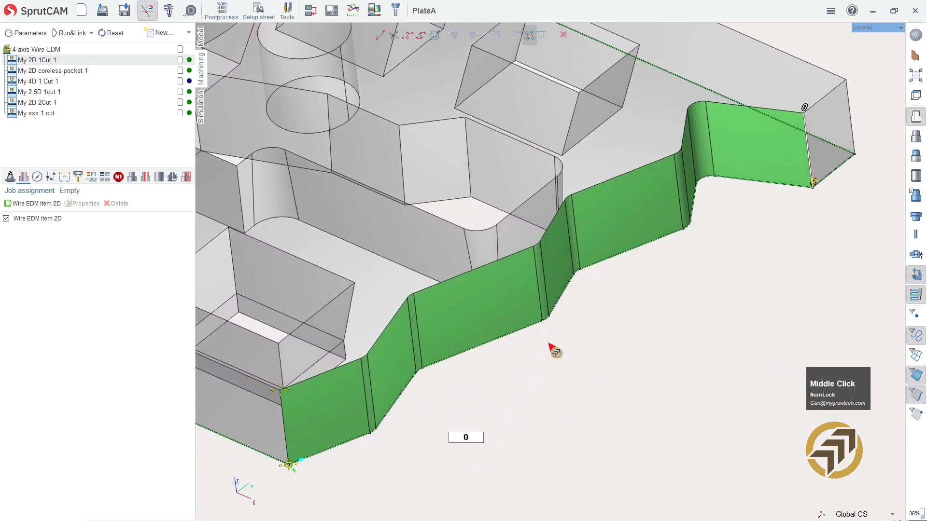
click(72, 32)
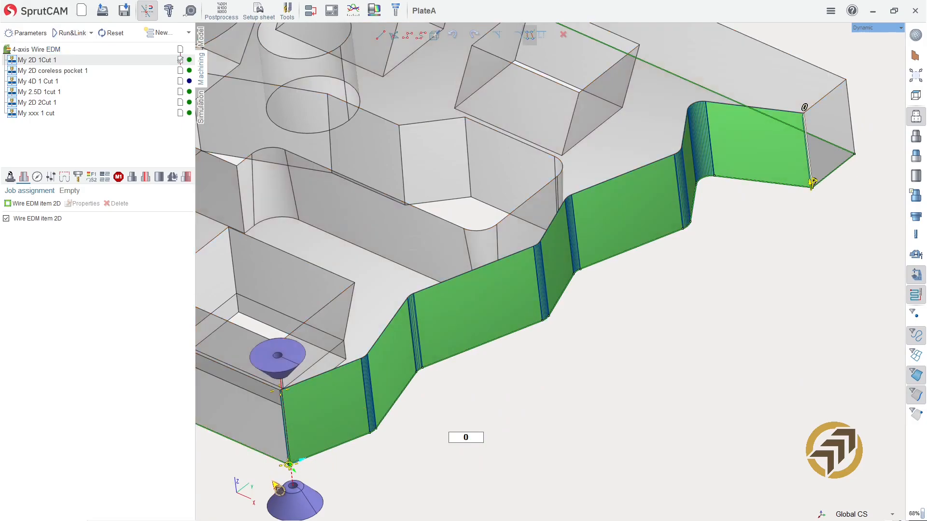
- Reposition the approach point at the near corner so the wire enters in line with the stepped end's first face
scroll(287, 461, down, 5)
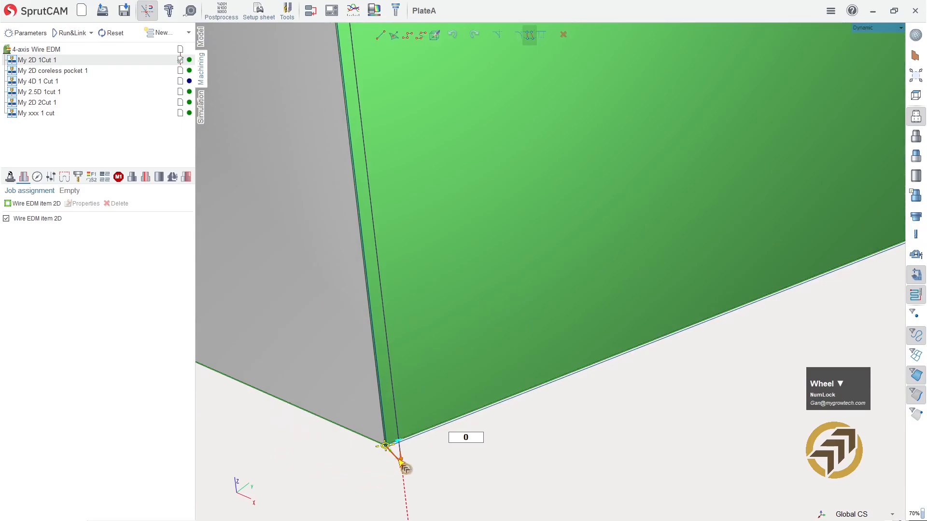
drag(406, 471, 338, 473)
scroll(469, 451, up, 5)
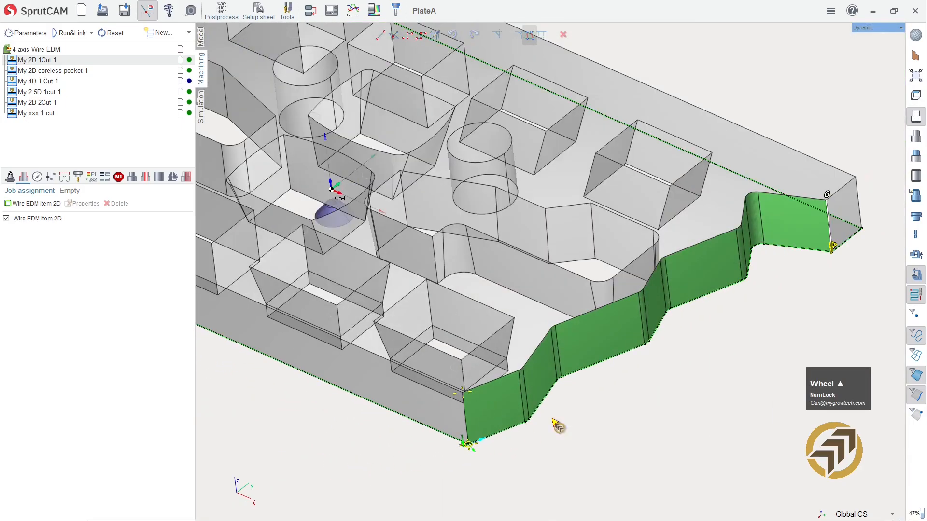
- Extend the exit move about 2.25 mm past the far corner, in line with the last stepped face, and recalculate the toolpath
scroll(844, 244, down, 6)
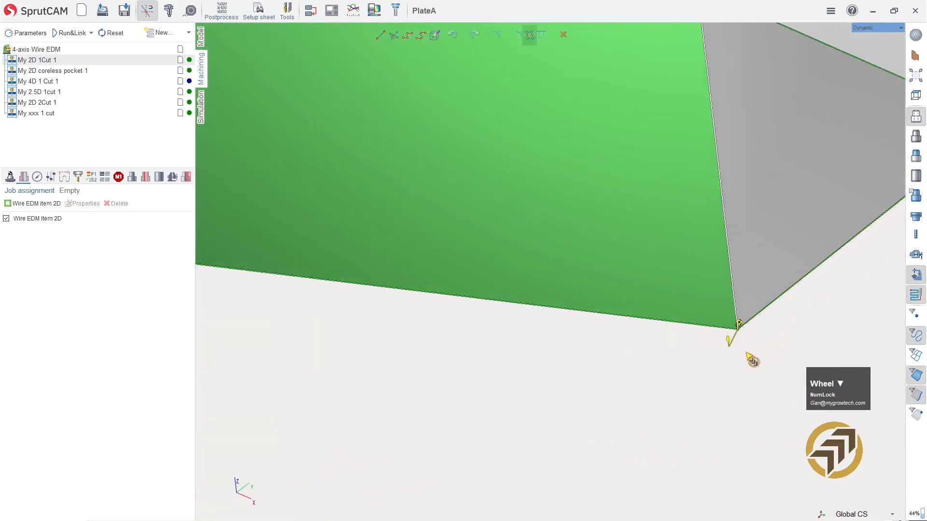
drag(729, 341, 799, 337)
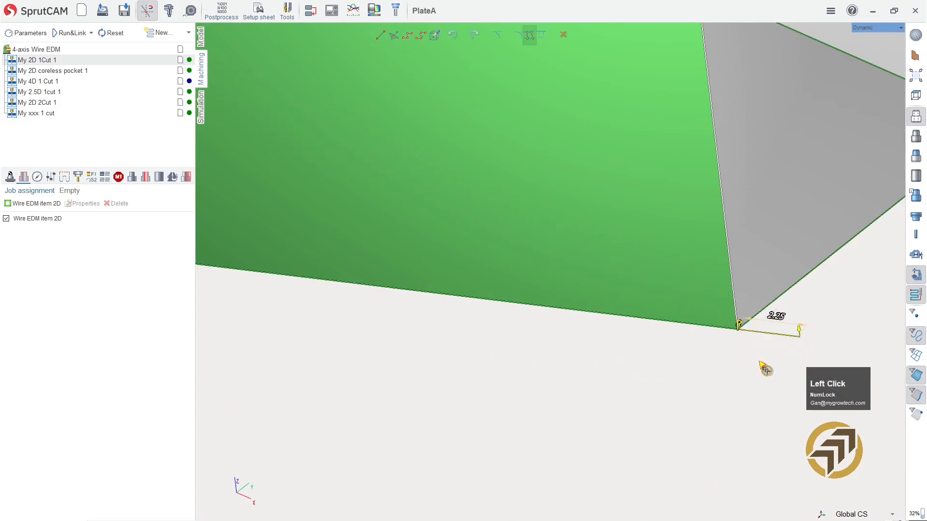
scroll(684, 401, up, 6)
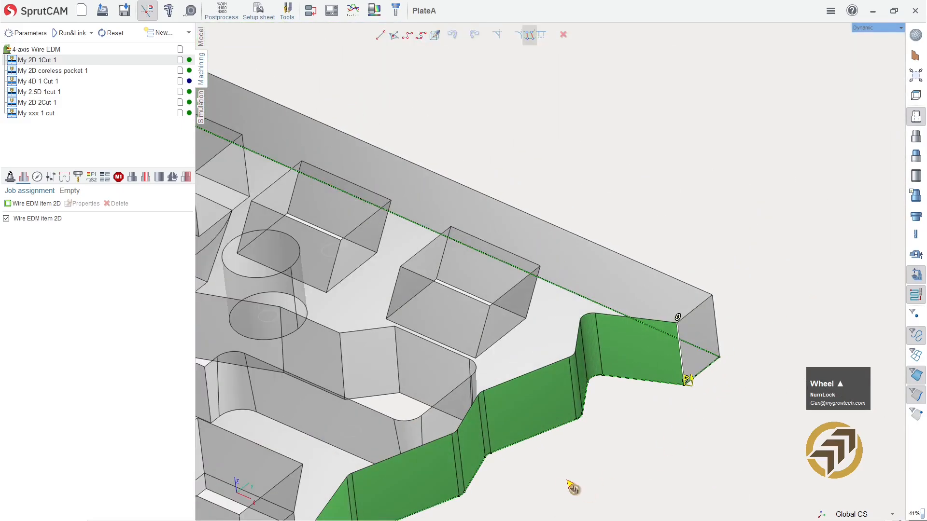
scroll(533, 498, down, 5)
middle_drag(544, 476, 585, 325)
scroll(586, 325, down, 1)
scroll(653, 294, down, 1)
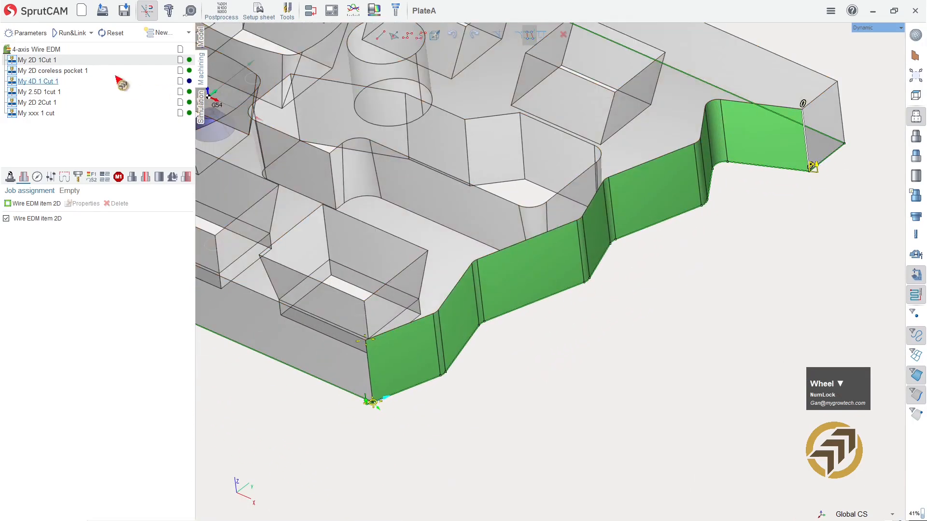
click(72, 32)
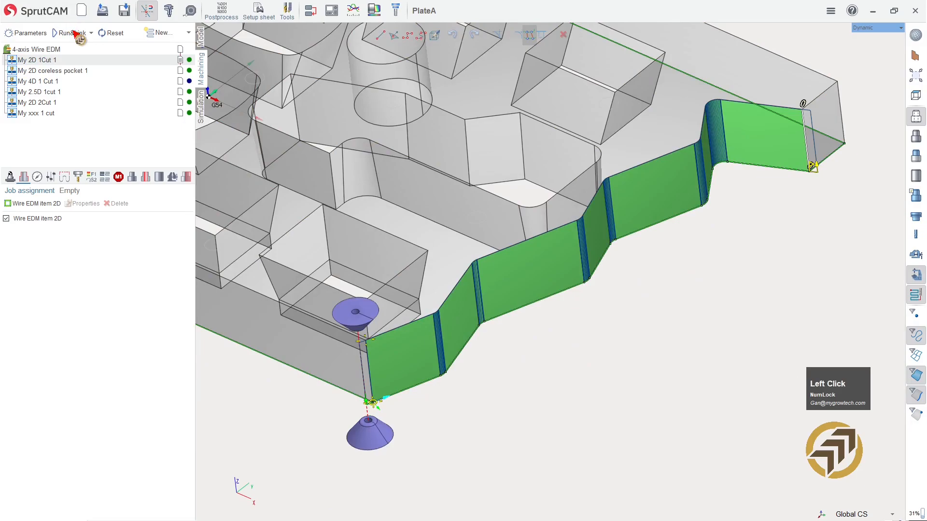
- Simulate the My 2D 1Cut operation along the plate's stepped end and return to the machining setup
click(200, 108)
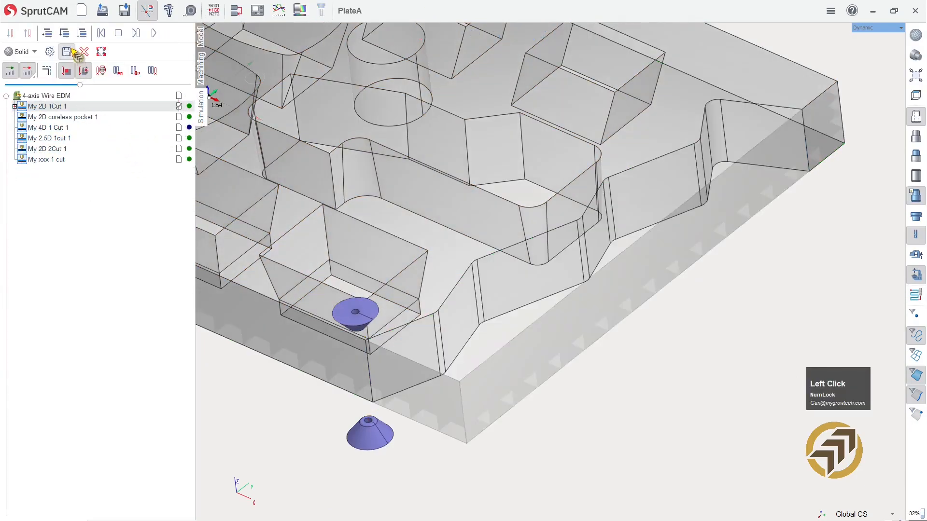
click(153, 33)
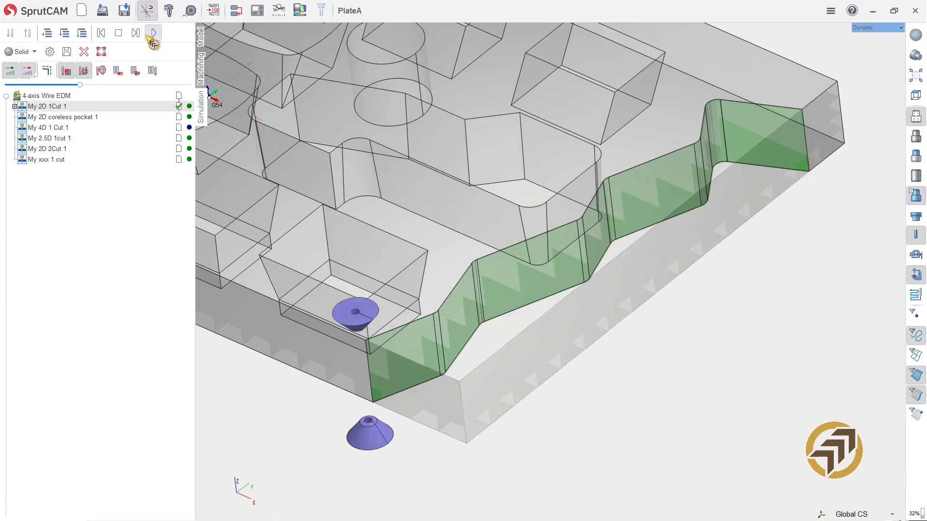
click(201, 68)
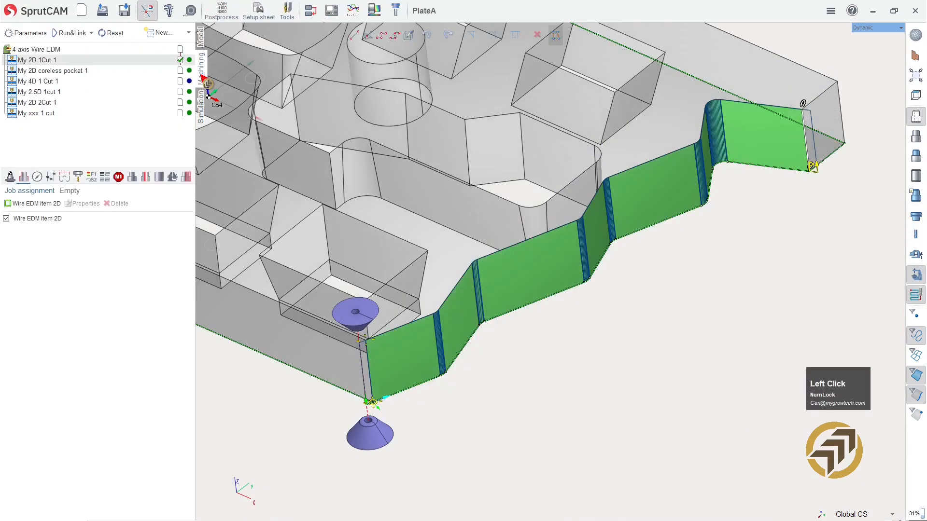